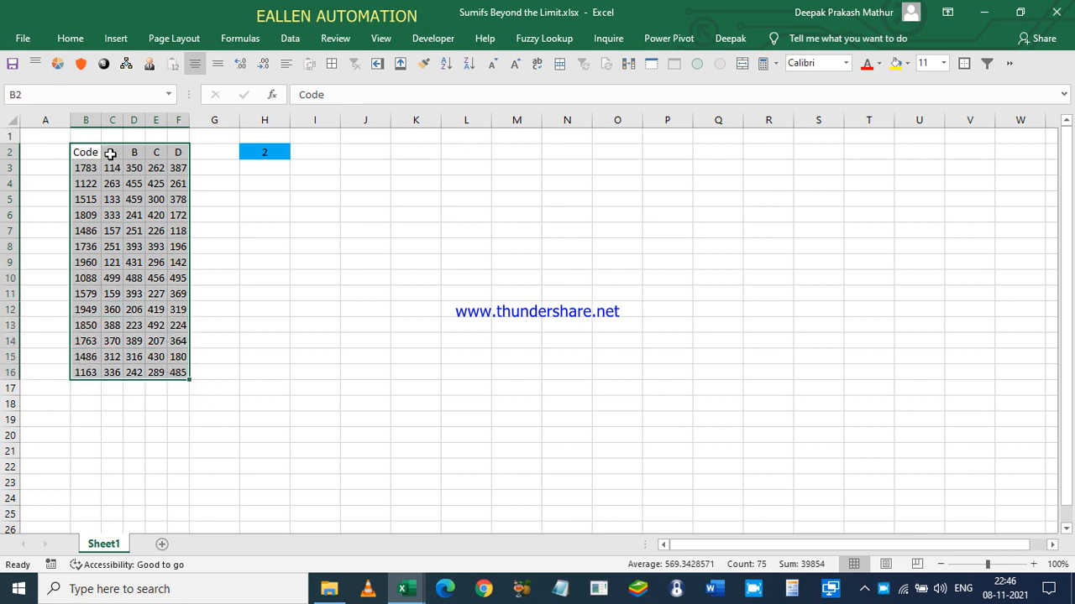
- Add an outline border around the header row B2:F2
shift+click(174, 150)
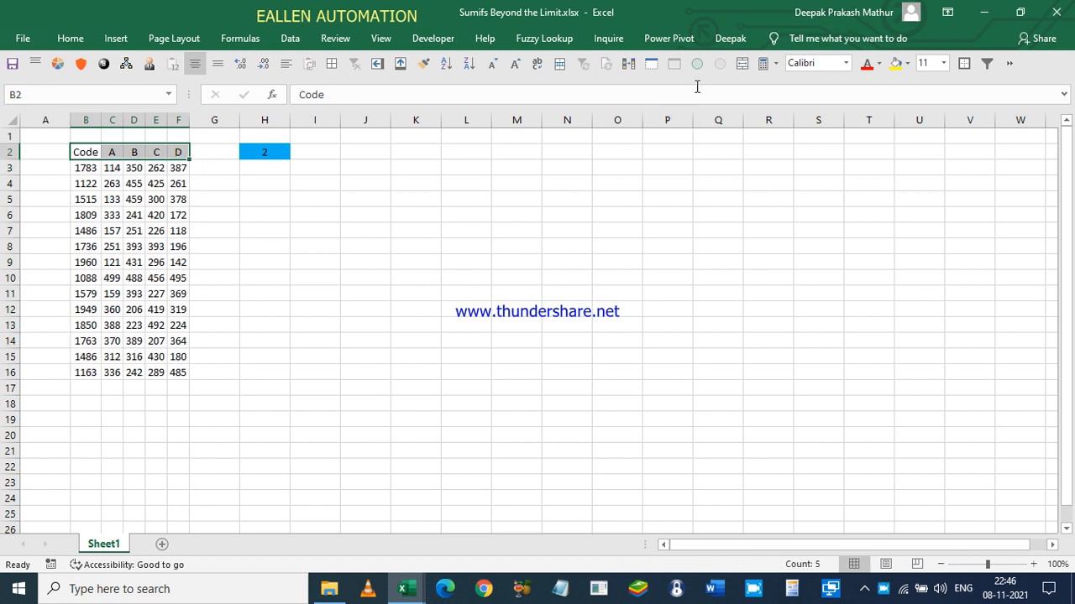
click(963, 63)
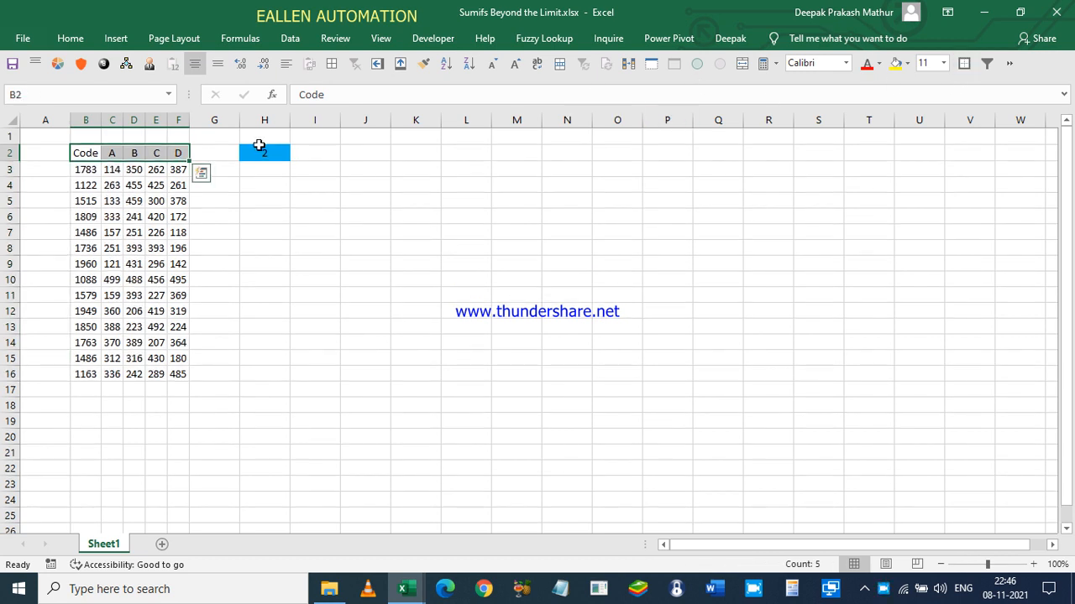
- Examine the data validation rule behind the dropdown in cell H2
click(282, 157)
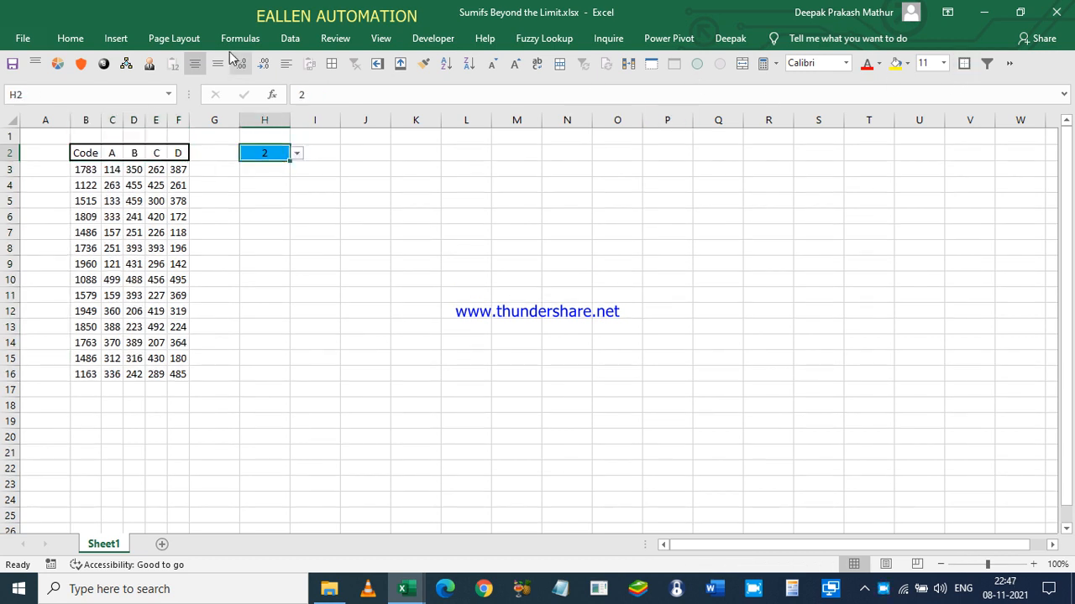
click(288, 39)
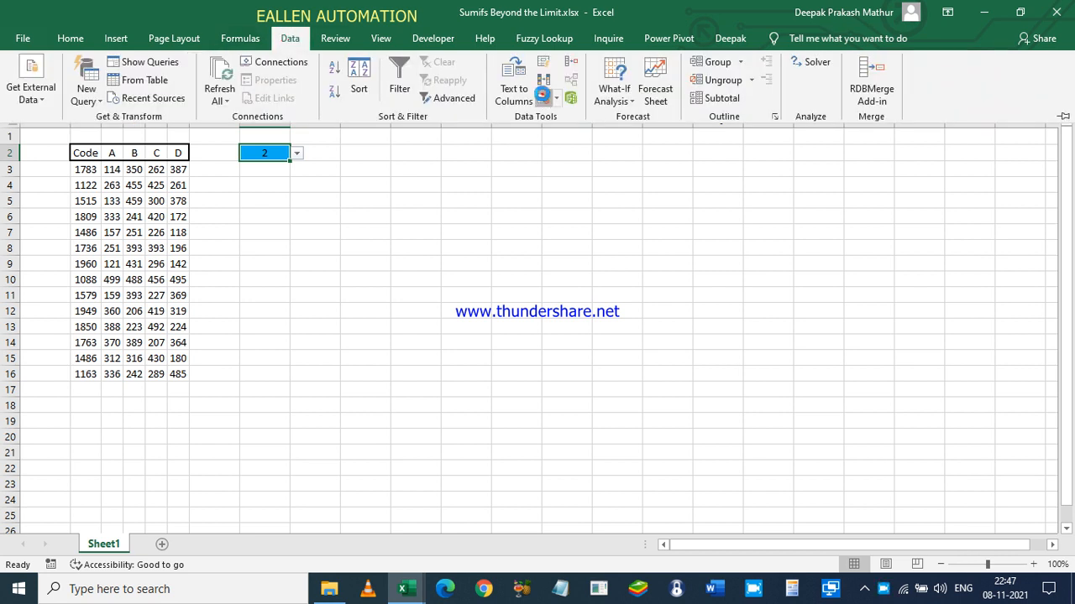
click(542, 98)
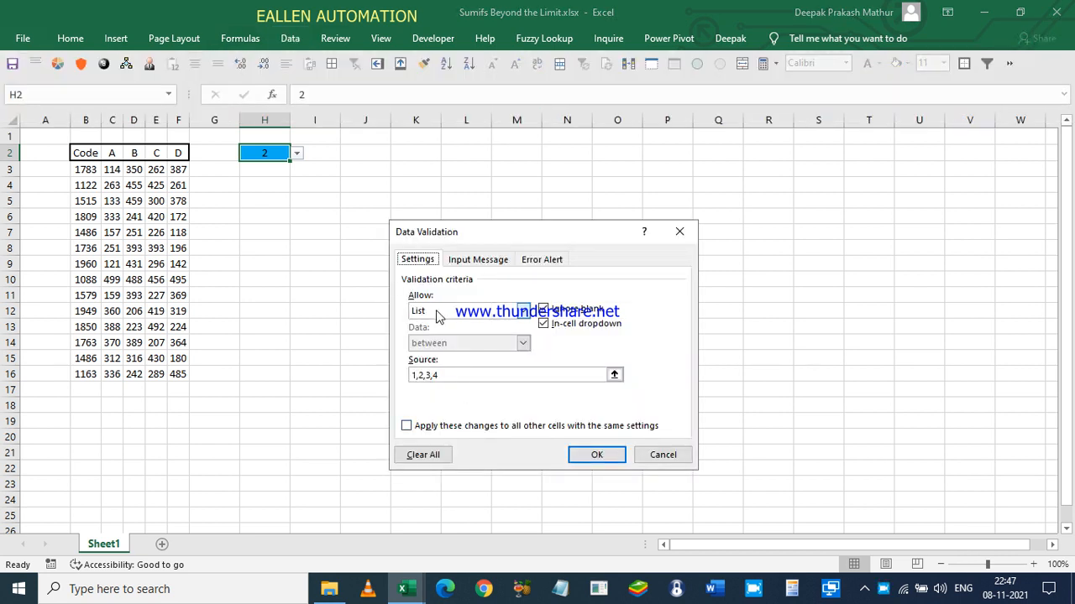
click(579, 457)
- Begin an INDEX formula in cell J2 with the range C2:F16 as its array
click(375, 150)
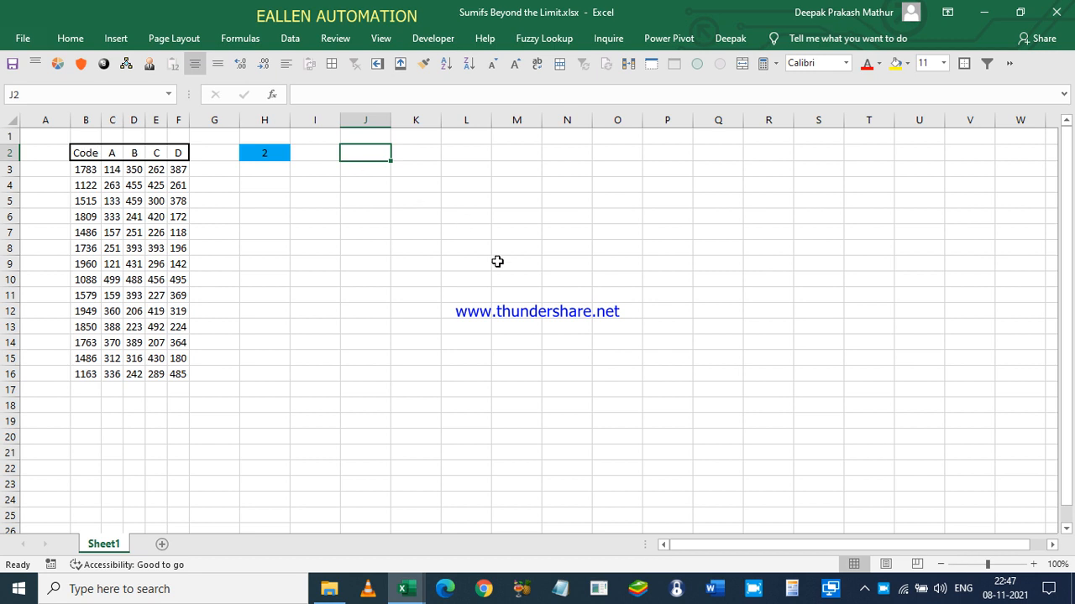
text(=)
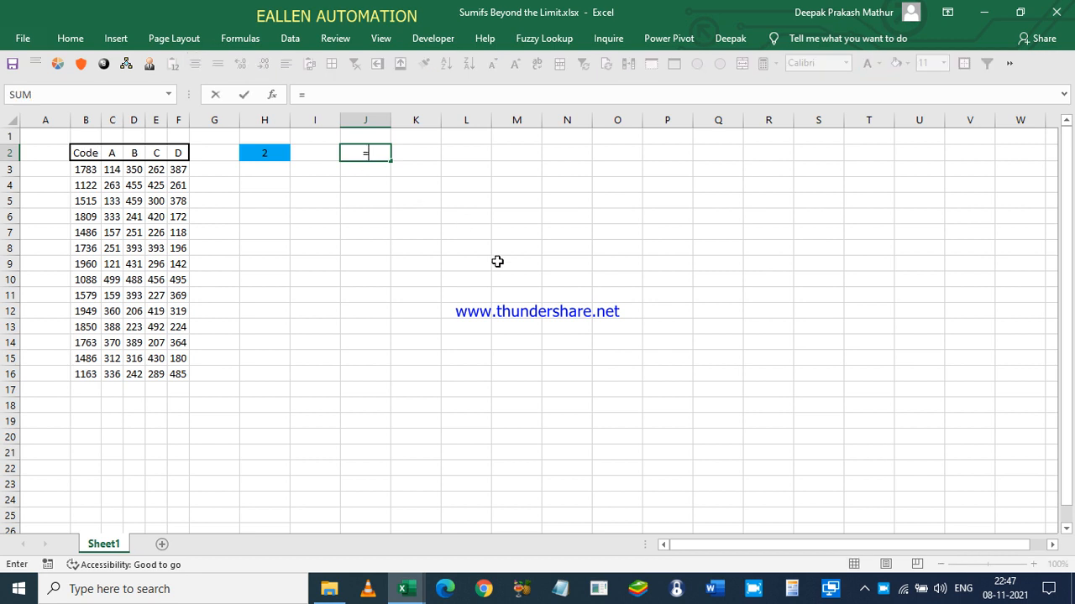
text(ind)
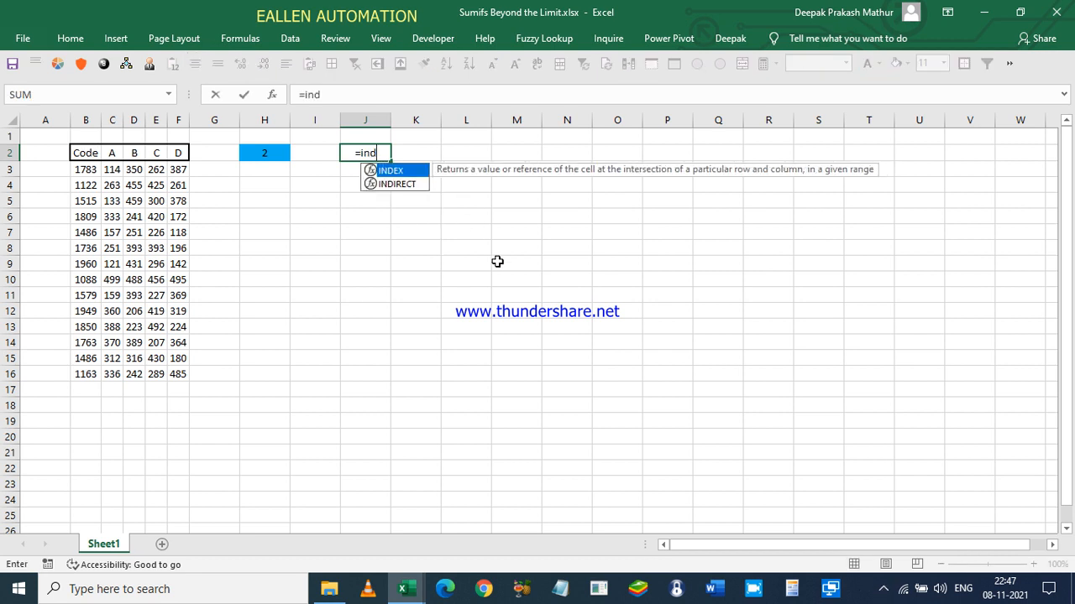
key(Tab)
key(Left)
key(Left)
key(Left)
key(Left)
key(Left)
key(Left)
key(Left)
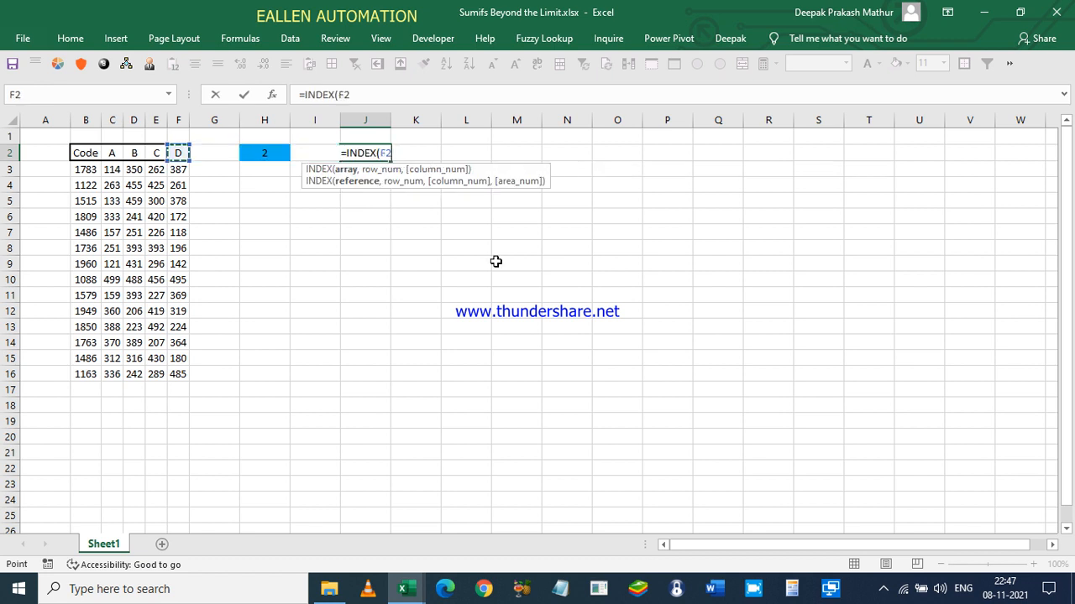
key(ctrl+shift+Right)
key(ctrl+shift+Down)
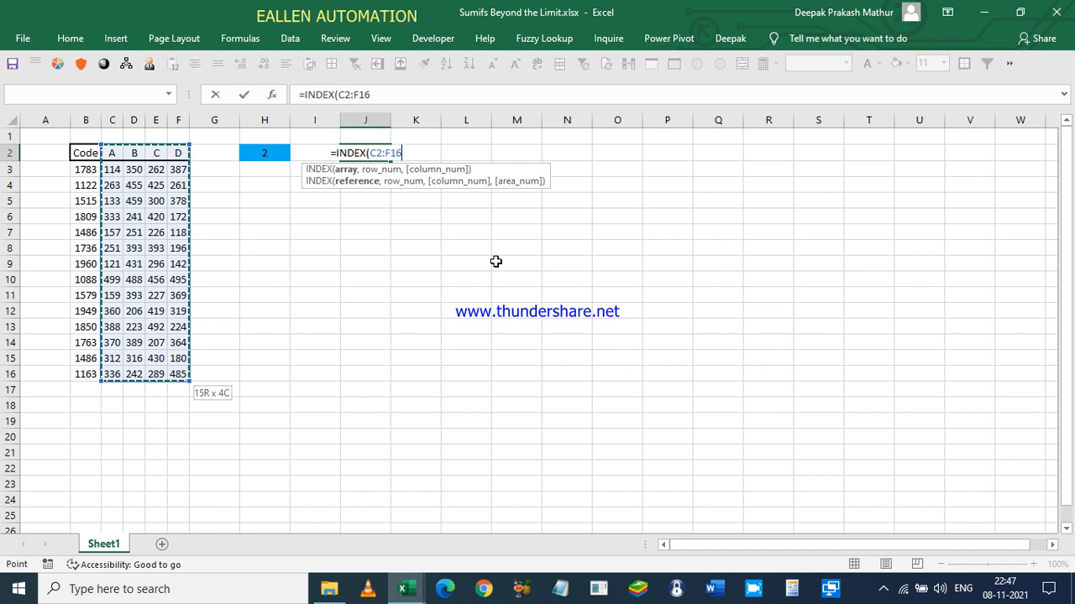
click(883, 588)
right_click(914, 557)
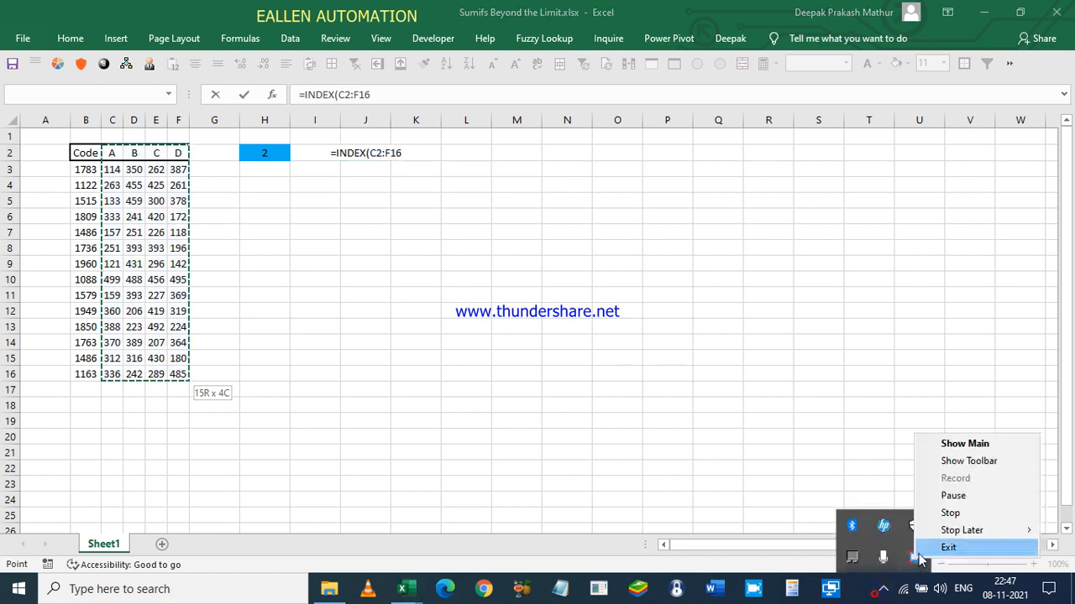
click(944, 494)
click(387, 153)
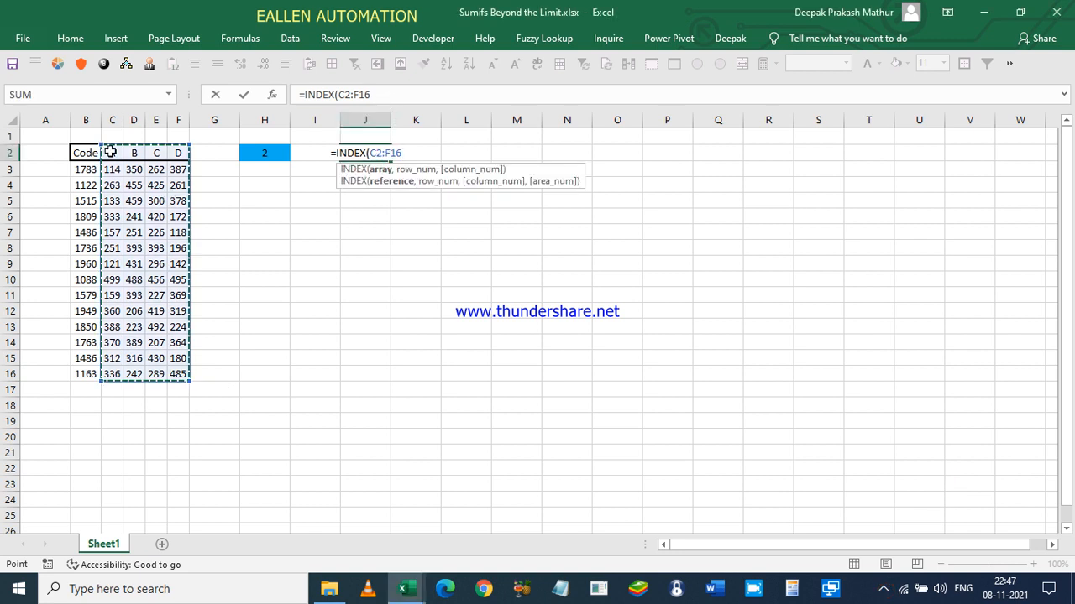
- Complete the J2 formula as =INDEX($C$2:$F$16,,$H$2), with an absolute array, an empty row number and H2 as the column number
key(F4)
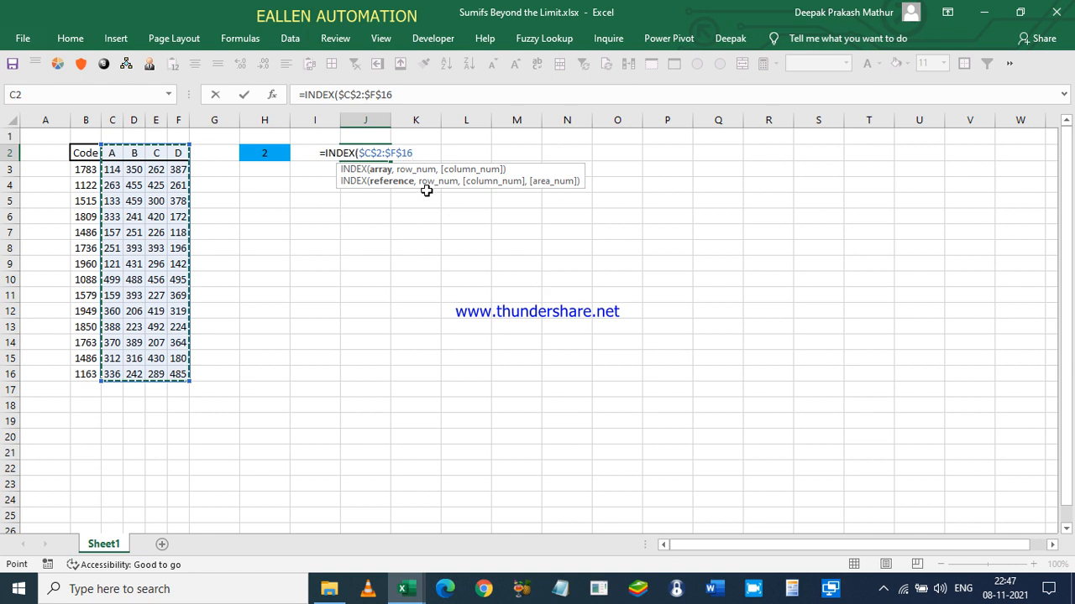
text(,)
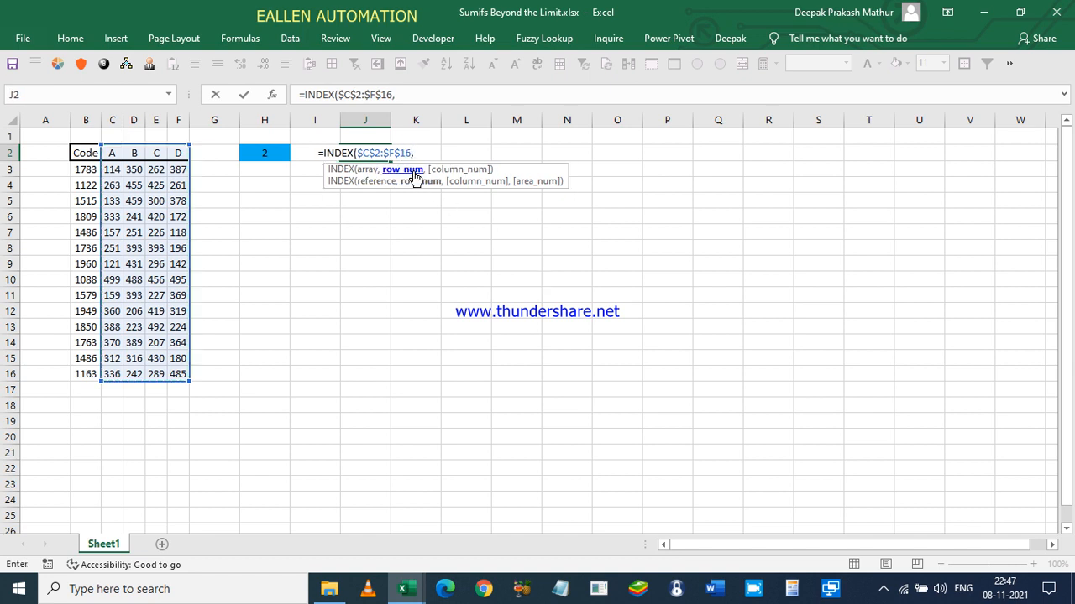
text(,)
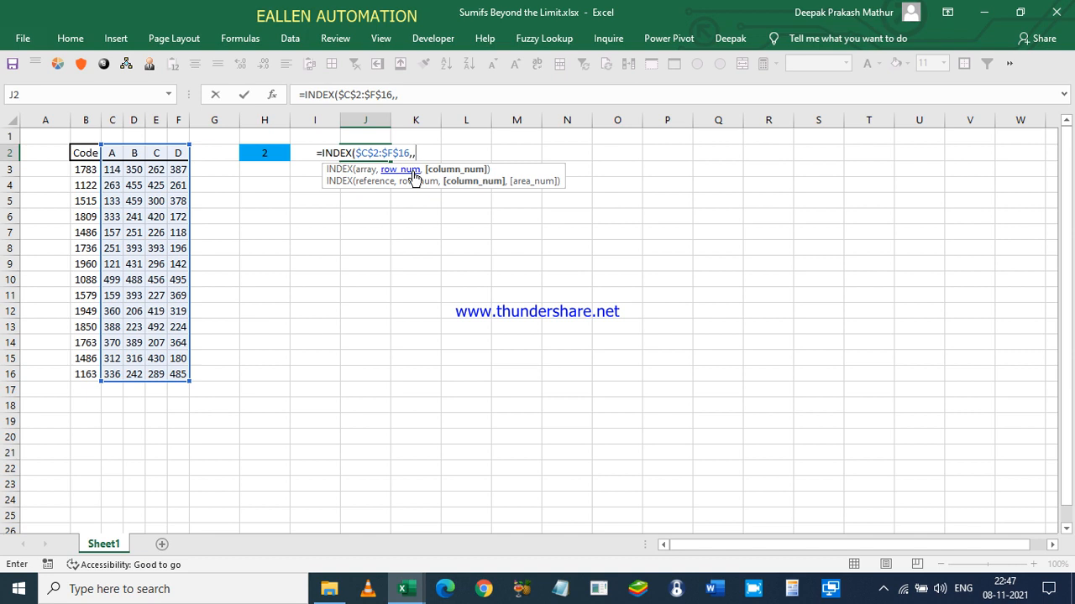
click(269, 154)
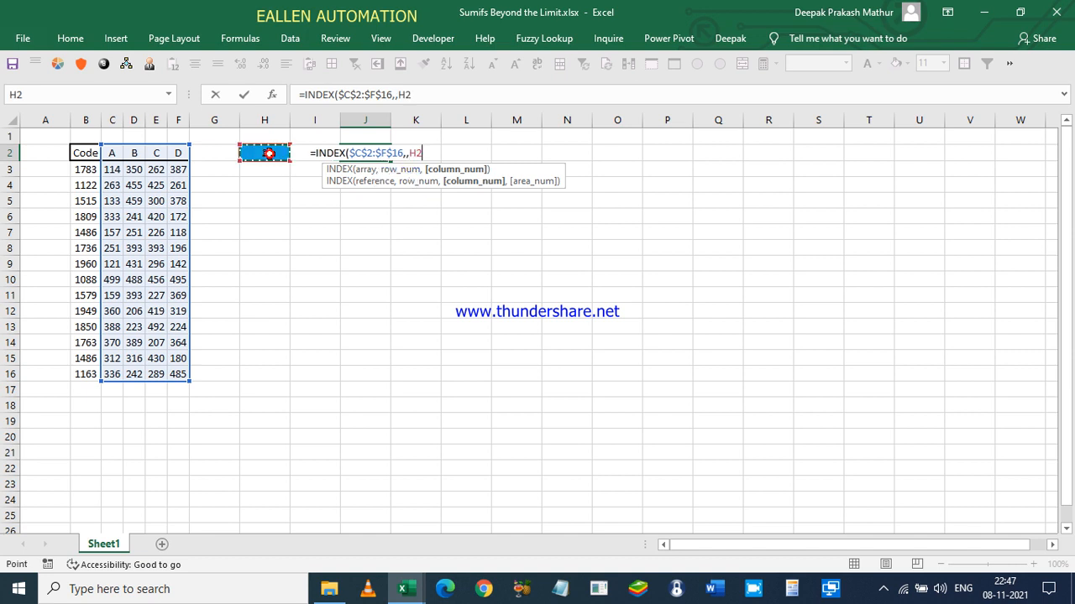
key(F4)
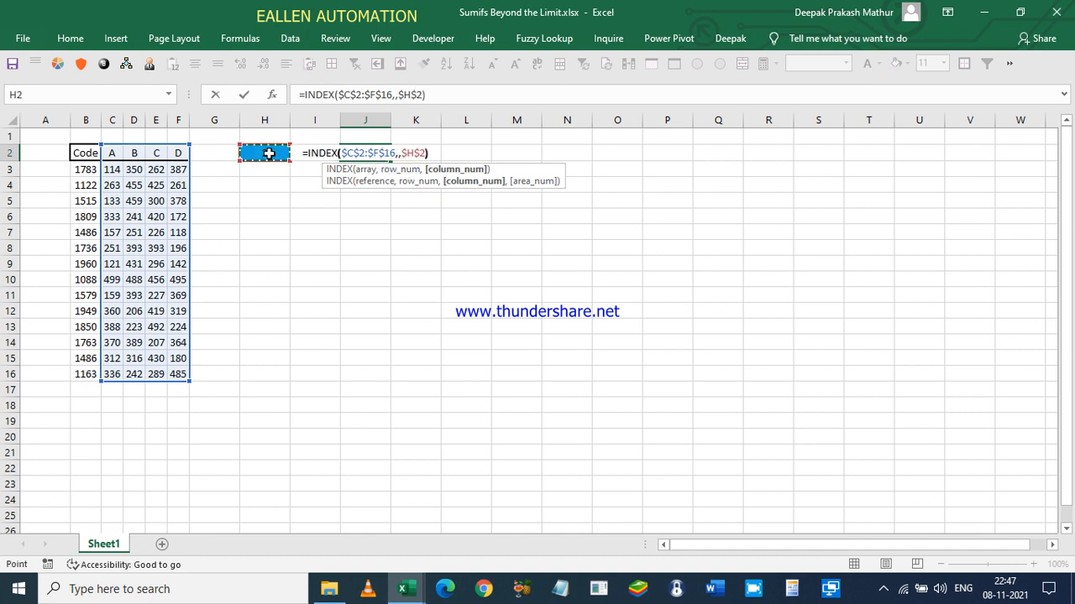
key(Return)
- Extend the INDEX formula over J2:J16 as a multi-cell array formula
key(Up)
key(shift+Down)
key(shift+Down)
key(shift+Down)
key(shift+Down)
key(shift+Down)
key(shift+Down)
key(shift+Down)
key(shift+Down)
key(shift+Down)
key(shift+Down)
key(shift+Down)
key(shift+Down)
key(shift+Down)
key(shift+Down)
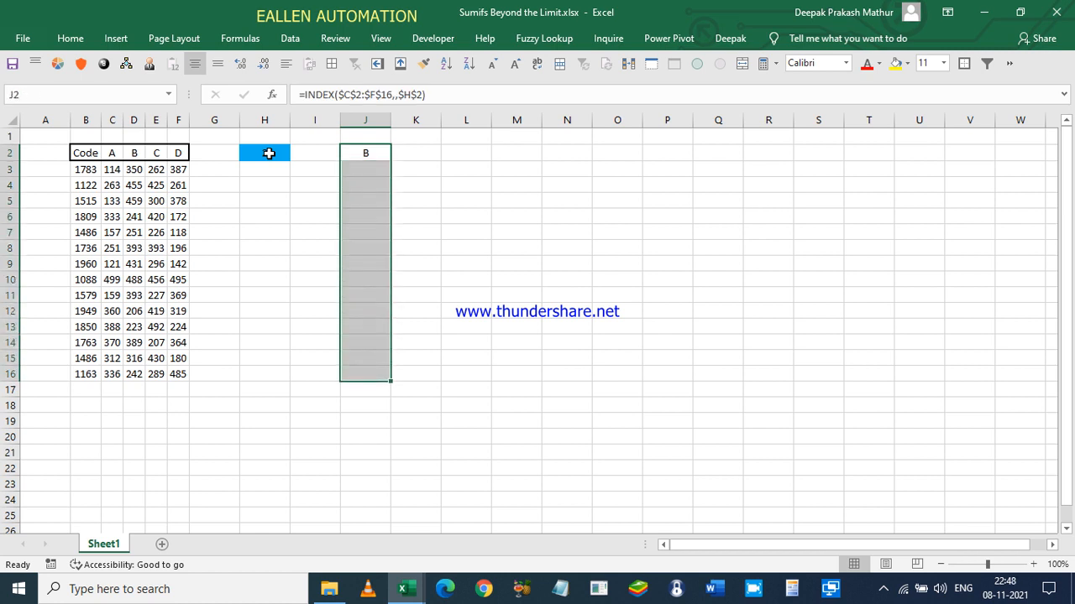
key(F2)
key(ctrl+shift+Return)
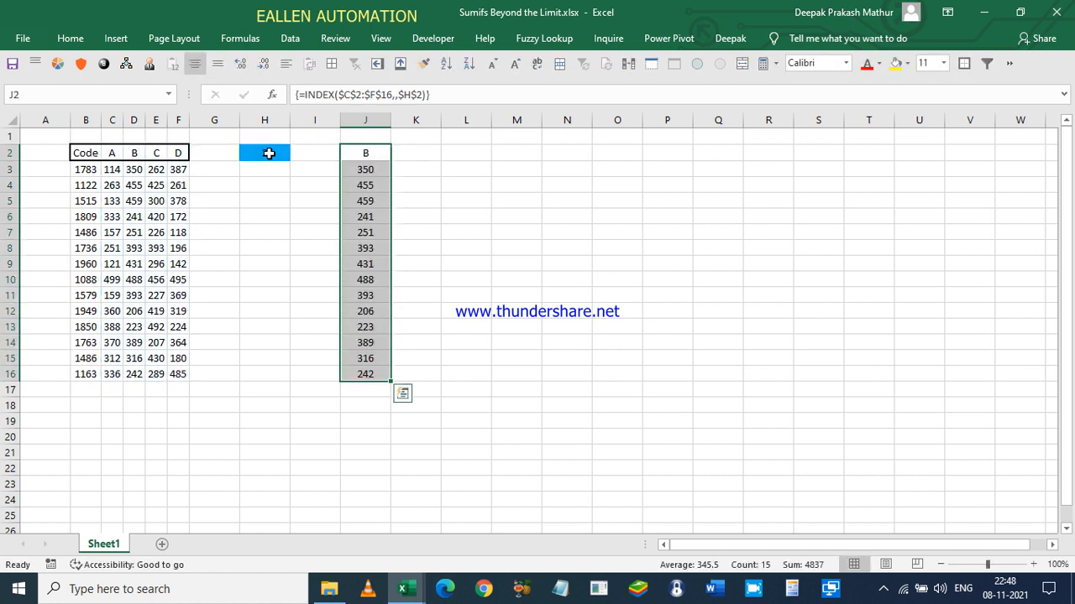
- Try to clear the single cells J4 and J8 inside the array range
click(361, 185)
key(Delete)
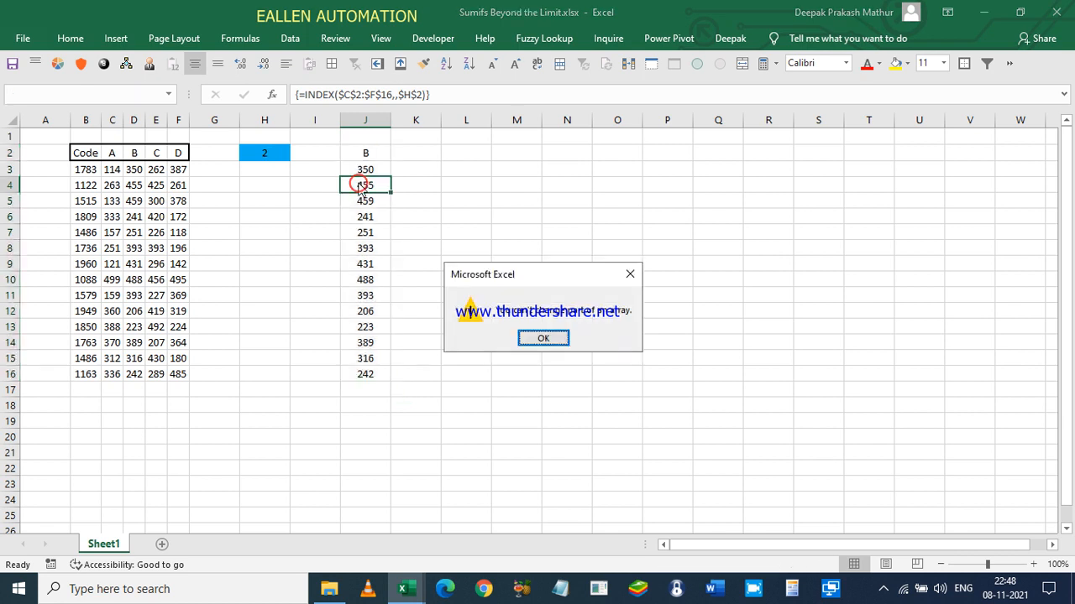
key(Return)
click(377, 244)
key(Delete)
key(Return)
- Copy the INDEX expression from J2's formula without the equals sign and keep the cell as an array formula
click(366, 157)
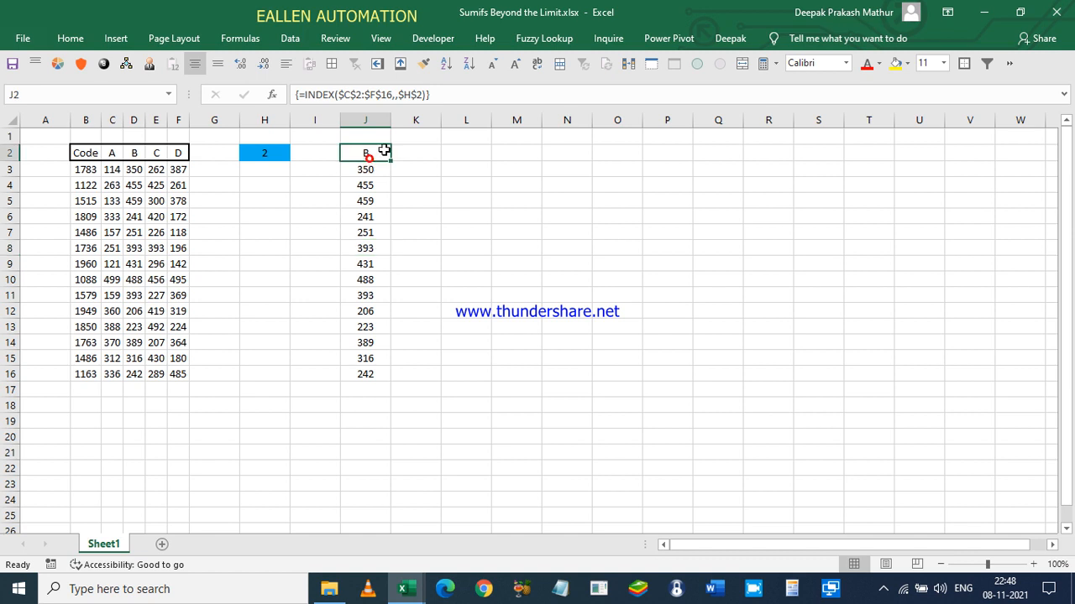
click(437, 97)
drag(437, 98, 304, 95)
key(ctrl+shift+Return)
- Enter the heading "Total" in cell K1
click(440, 156)
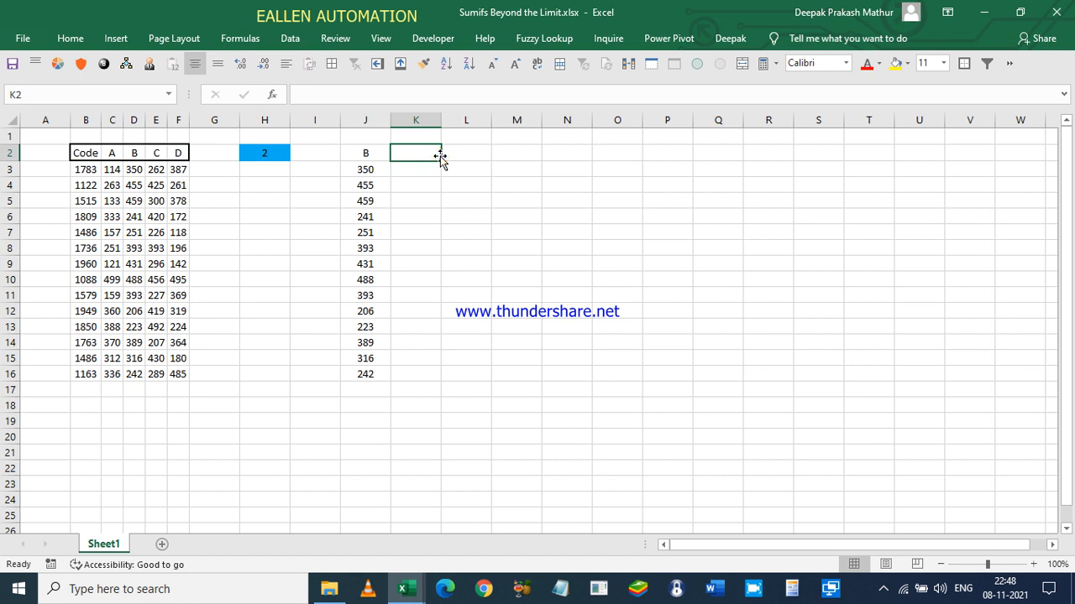
key(Up)
text(Total)
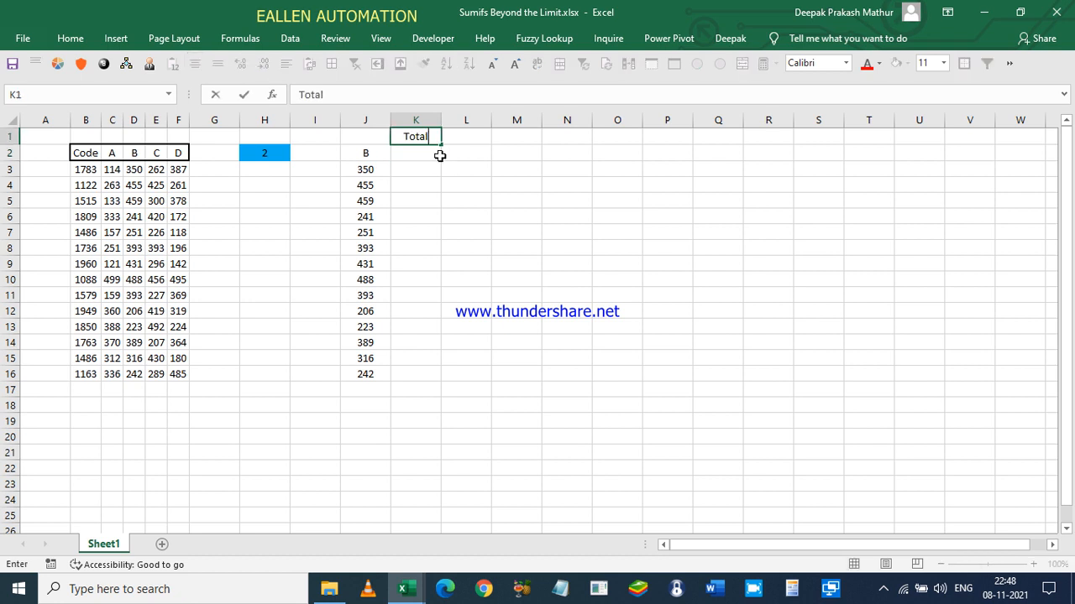
key(Return)
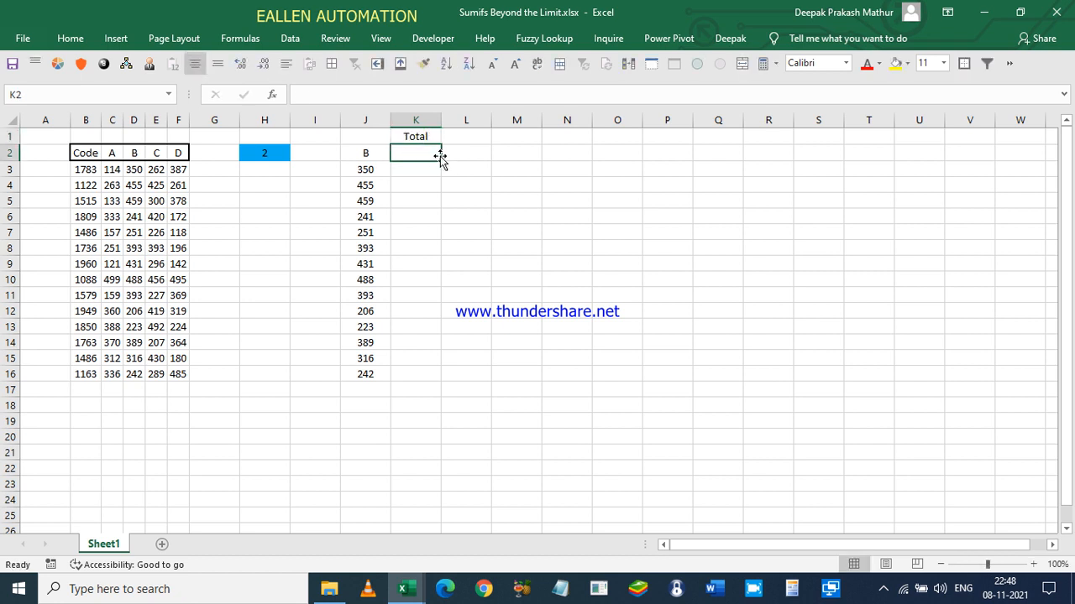
- Enter =SUMIFS(INDEX($C$2:$F$16,,$H$2),INDEX($C$2:$F$16,,$H$2),">400") in cell K2
text(=sumi)
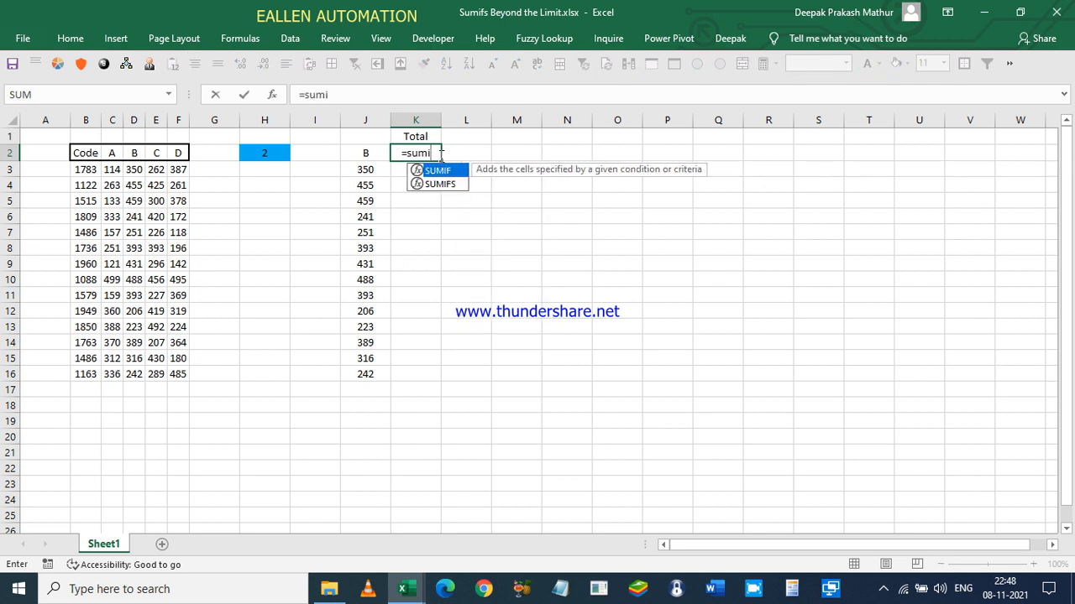
key(Down)
key(Tab)
text(INDEX($C$2:$F$16,,$H$2))
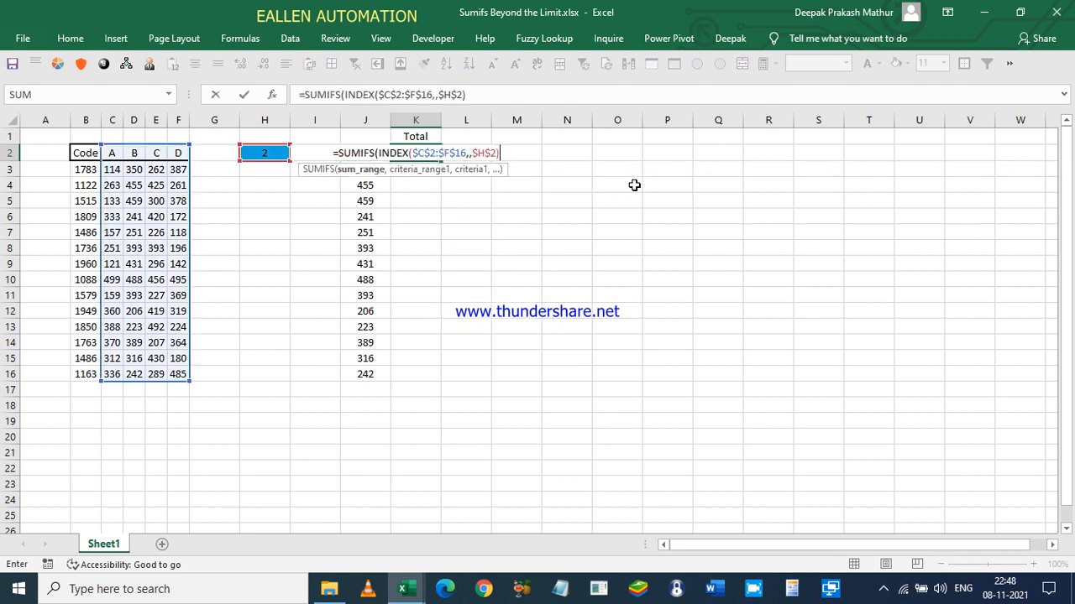
text(,)
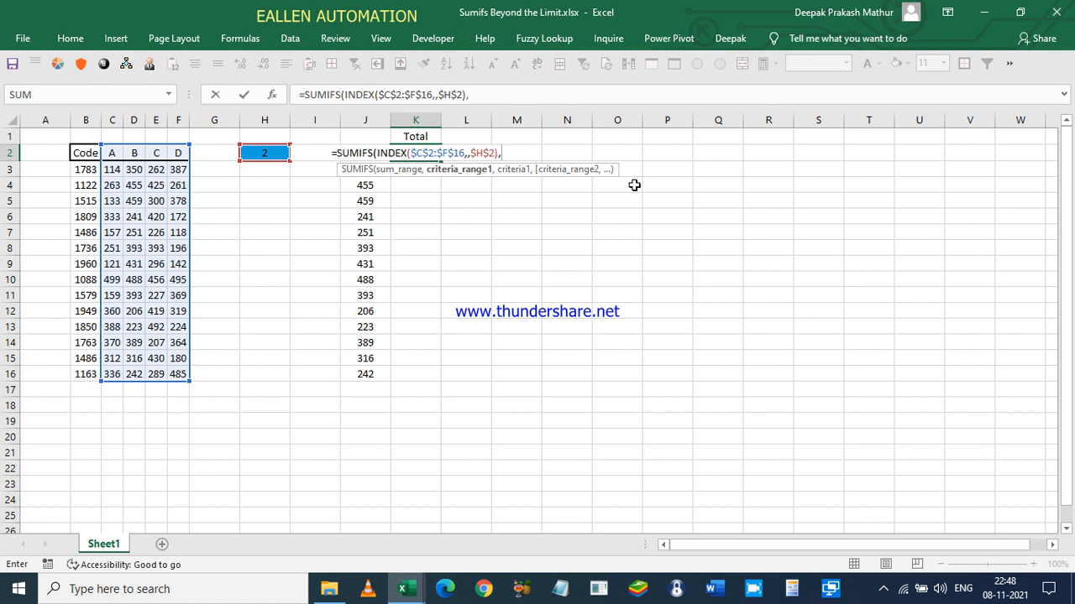
text(INDEX($C$2:$F$16,,$H$2),">400"))
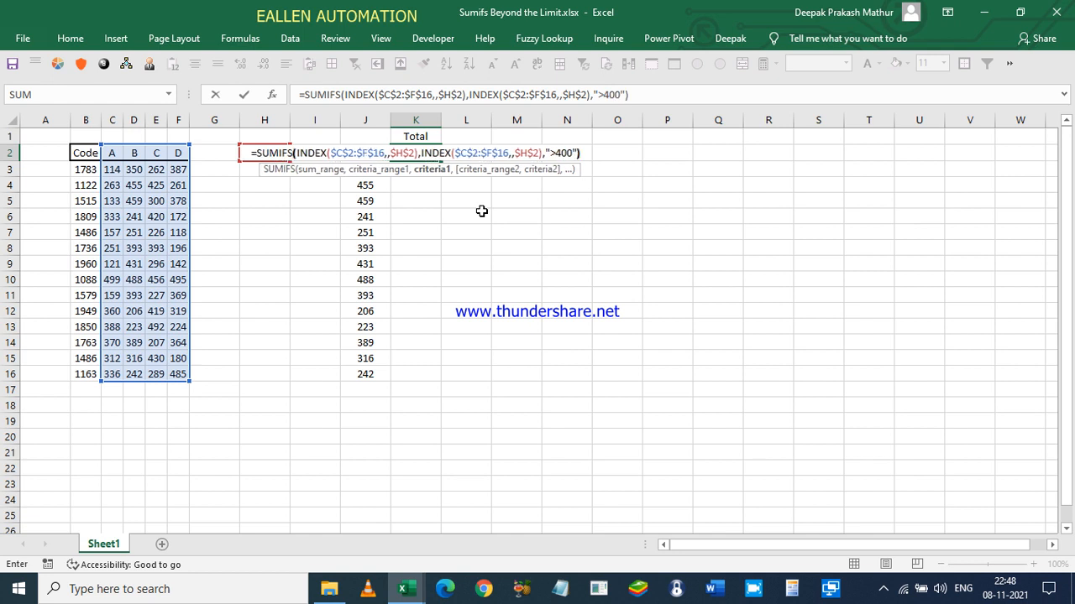
key(Return)
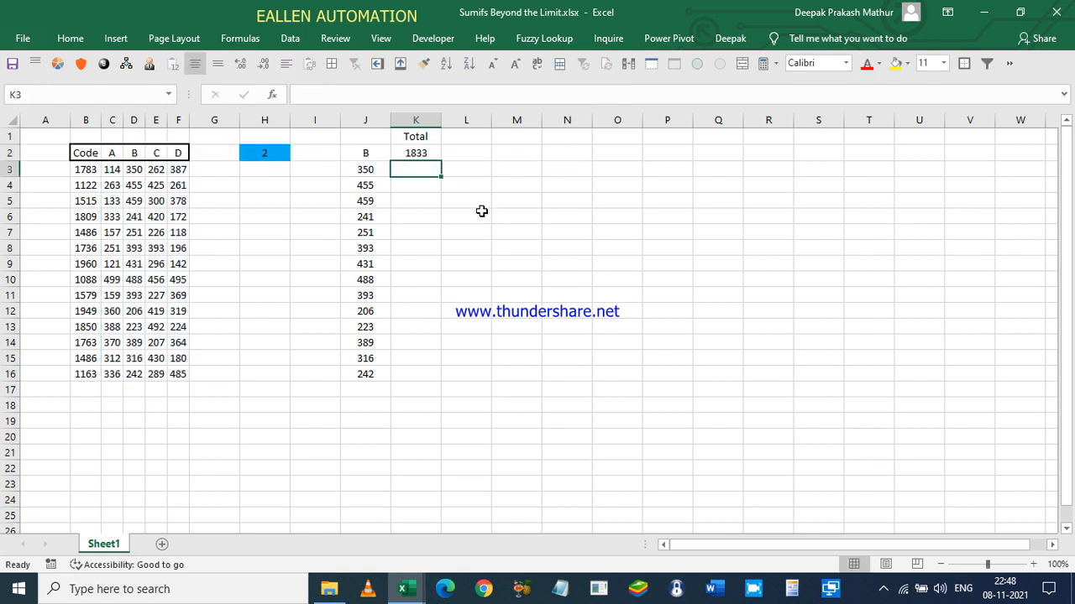
key(Up)
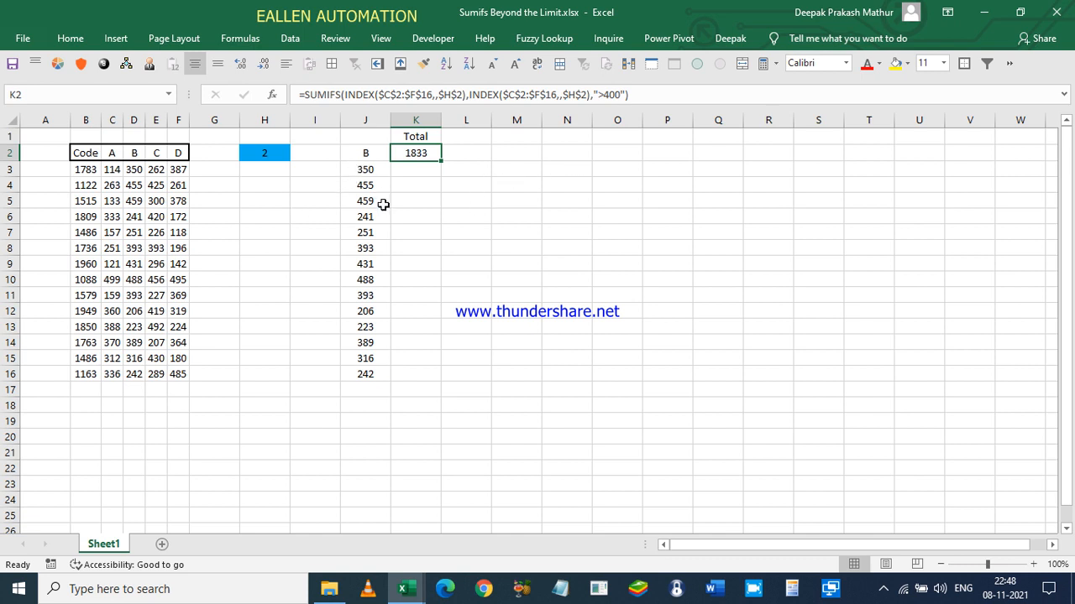
- Clear the array results in J2:J16 to check the total in K2, and undo the clearing
drag(365, 153, 372, 372)
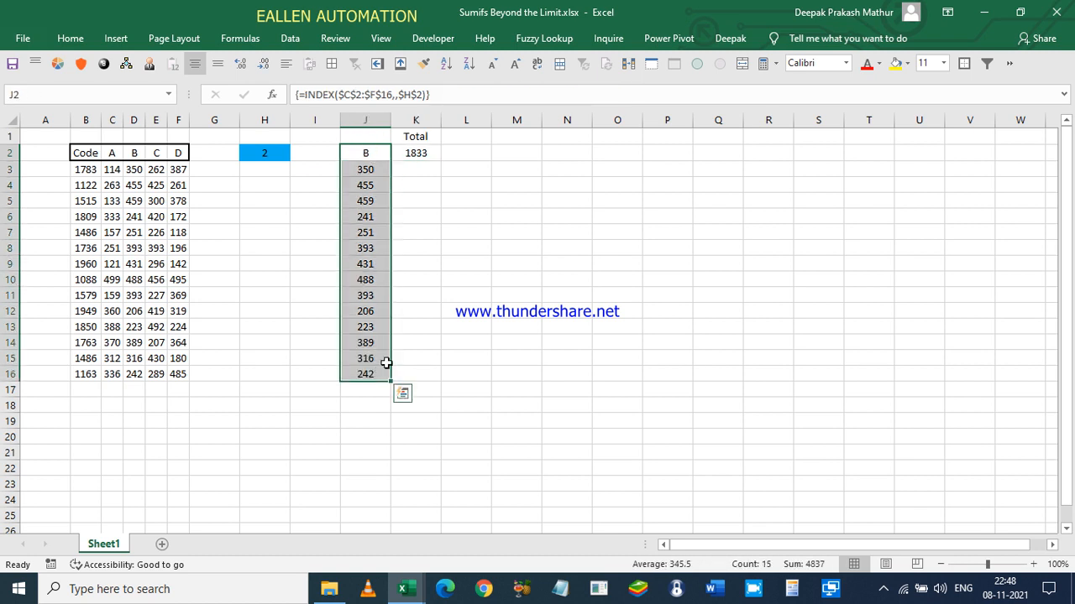
key(Delete)
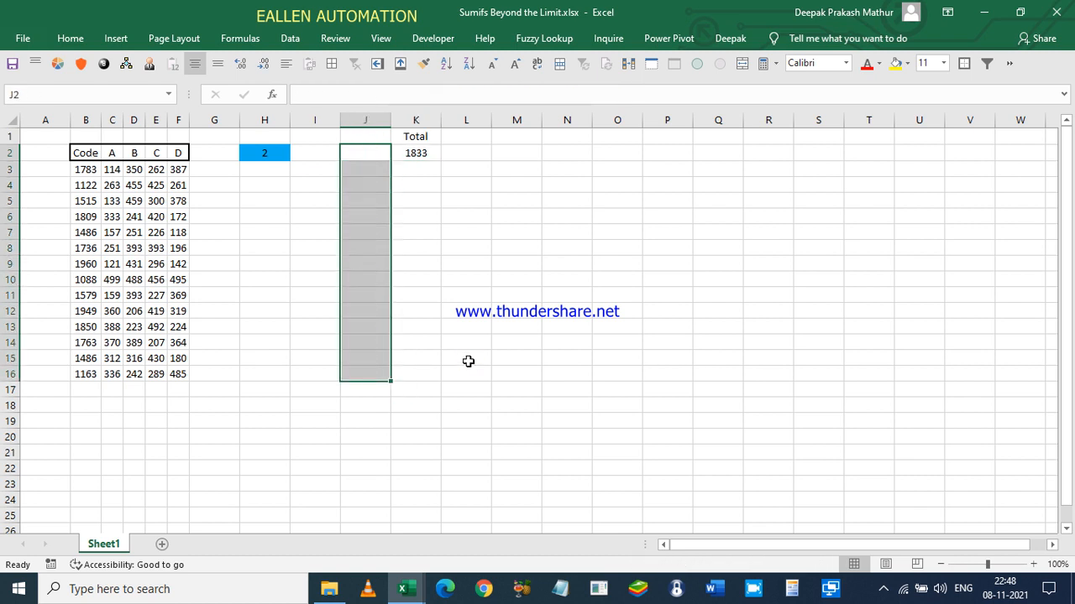
click(412, 159)
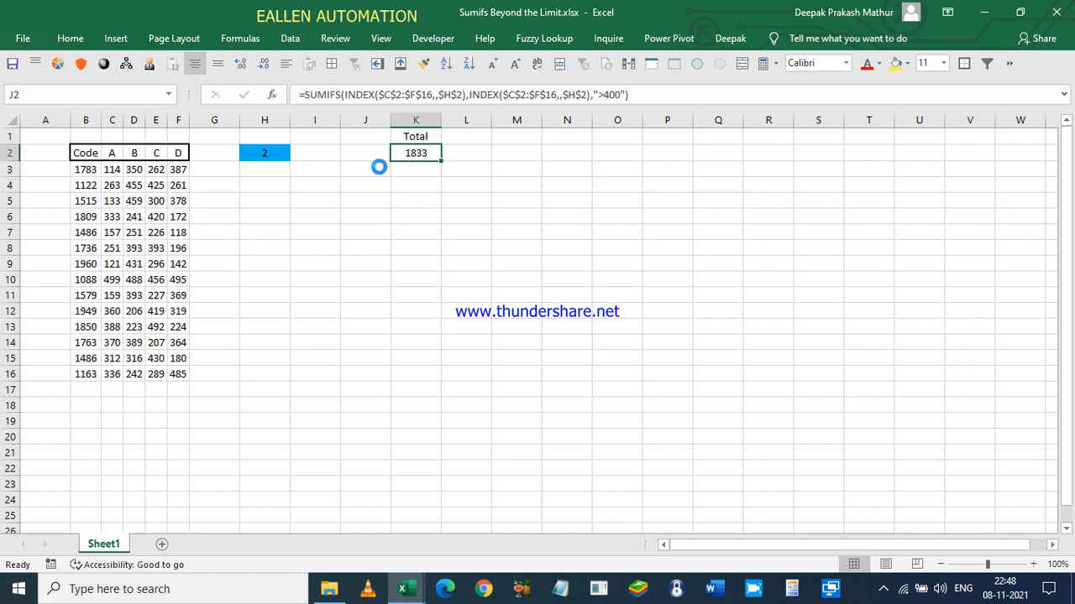
key(ctrl+z)
click(412, 153)
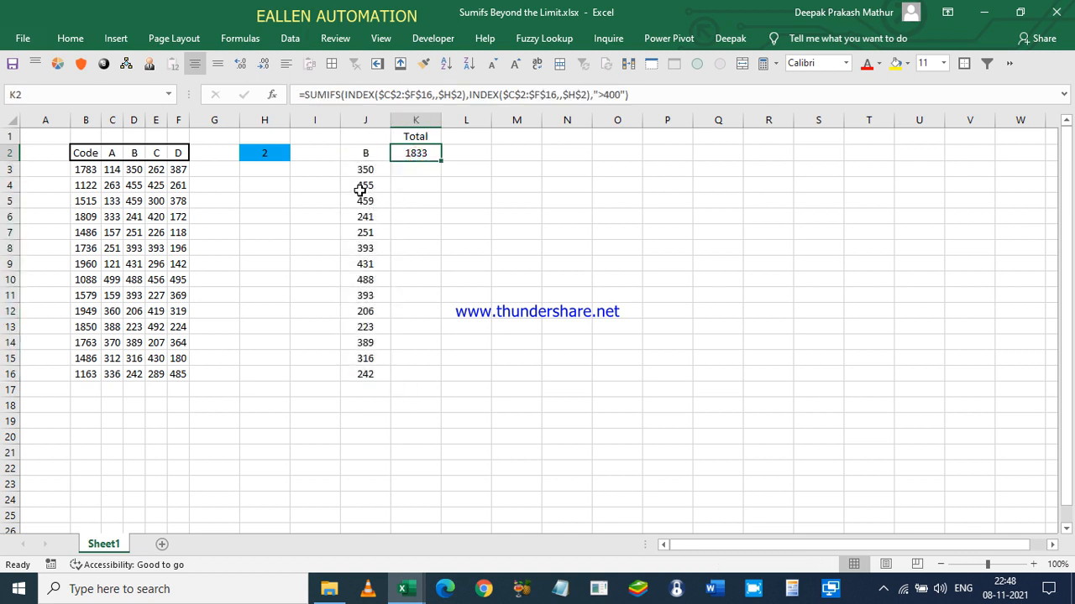
- Fill the column J values above 400 (J4, J5, J9 and J10) with yellow, and check K2's formula
click(359, 187)
ctrl+click(359, 203)
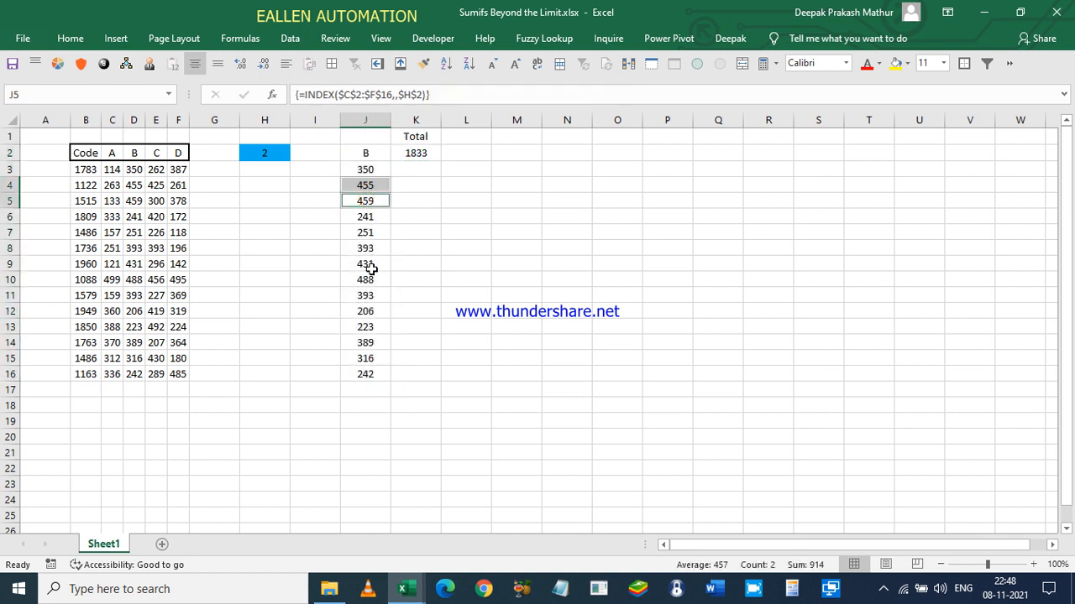
ctrl+click(370, 265)
ctrl+click(371, 279)
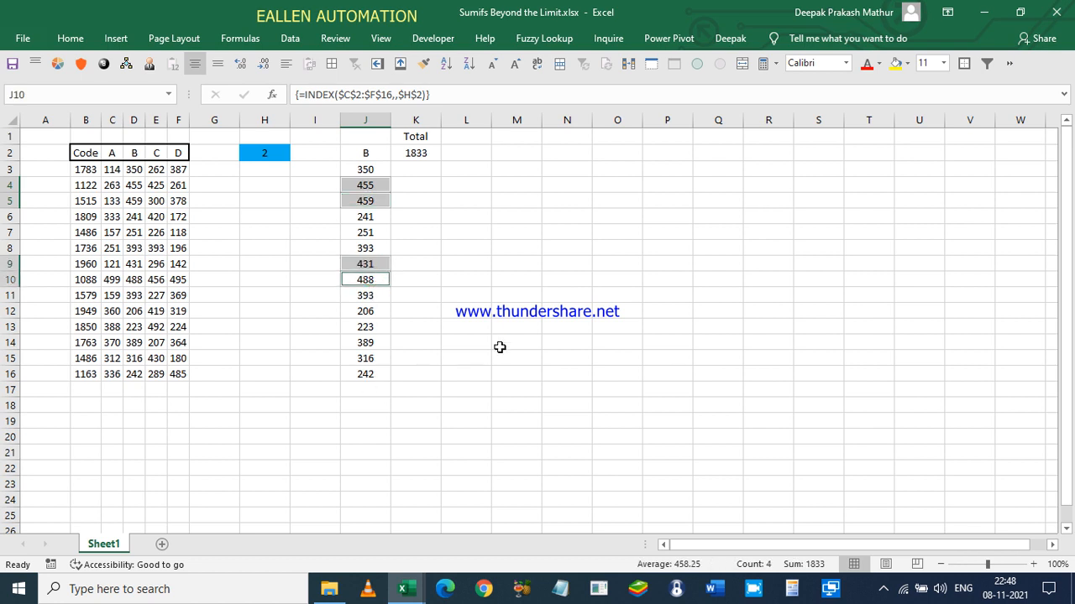
click(895, 64)
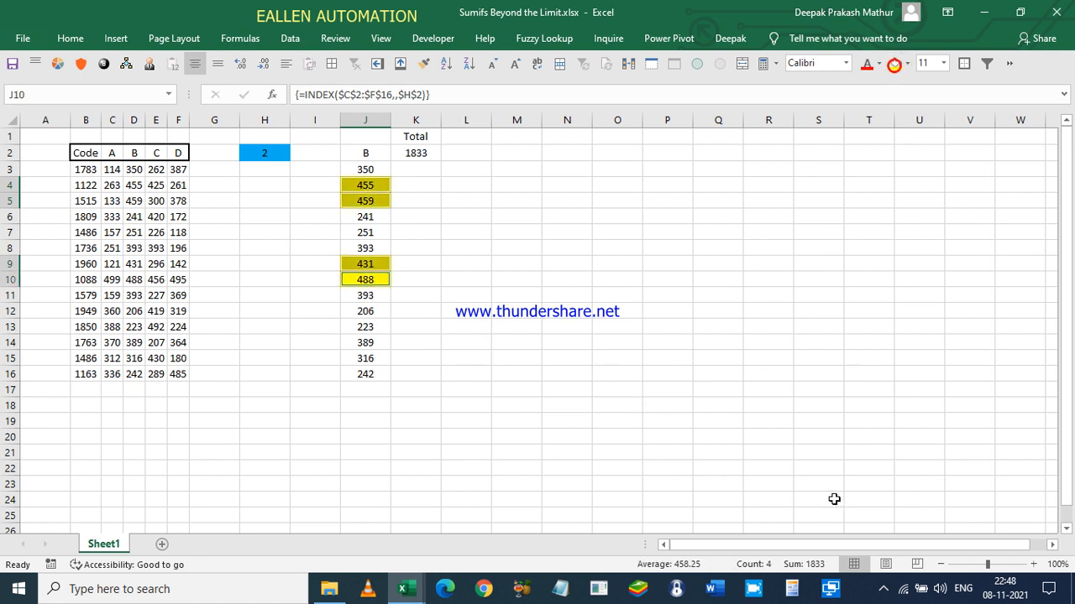
click(427, 157)
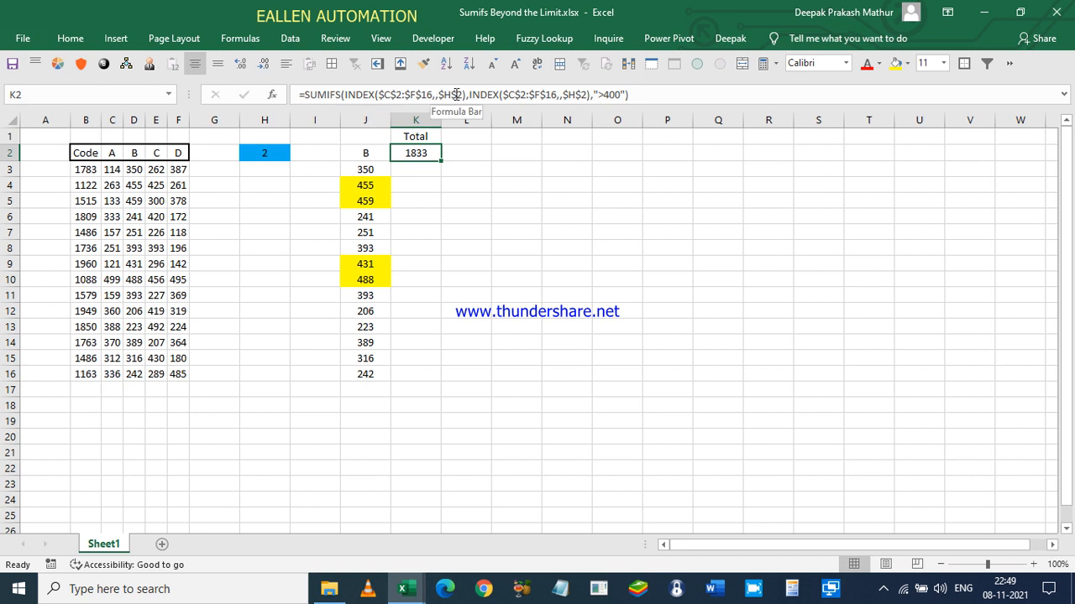
- Choose 1 in H2's dropdown and check the value above 400 in J10 against the total
click(275, 151)
click(297, 153)
click(273, 168)
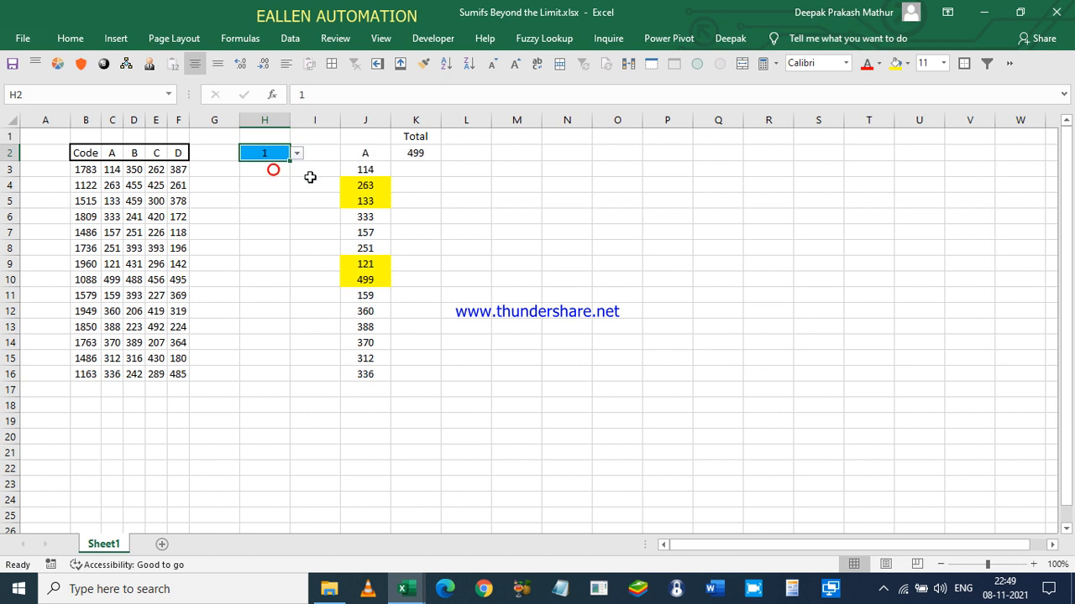
click(382, 280)
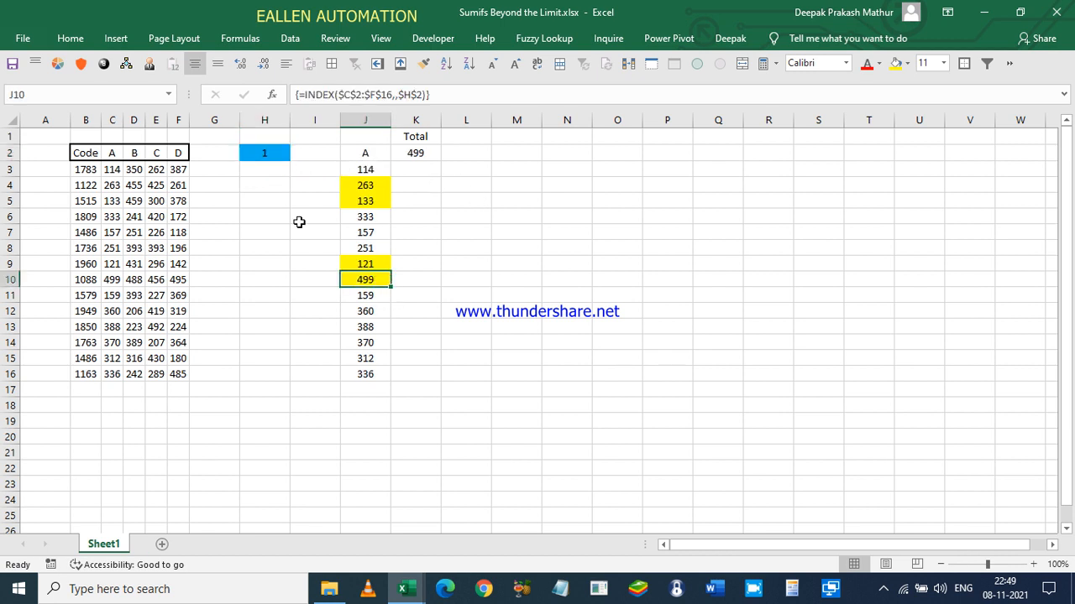
- Choose 3 in H2's dropdown and select all column J values above 400 to compare their sum with K2
click(281, 154)
click(295, 154)
click(254, 190)
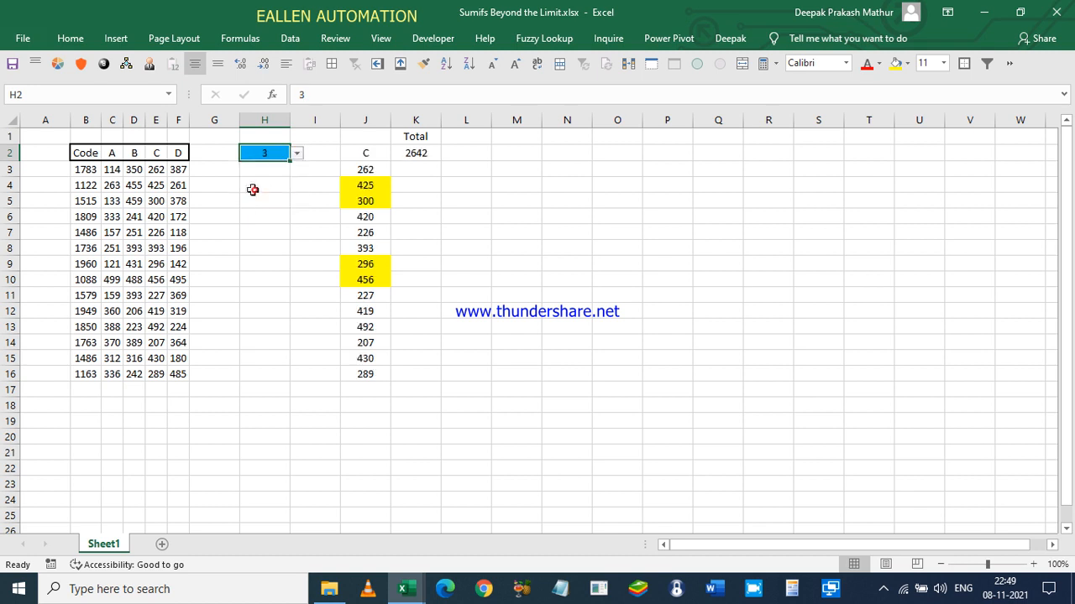
click(359, 183)
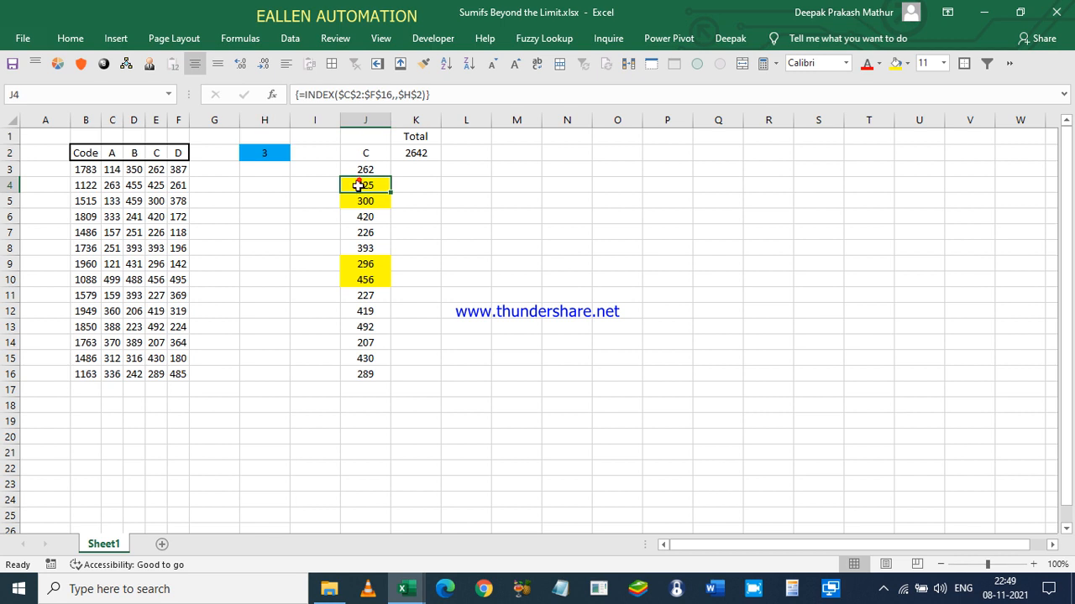
ctrl+click(371, 282)
ctrl+click(362, 216)
ctrl+click(372, 326)
ctrl+click(365, 310)
ctrl+click(367, 358)
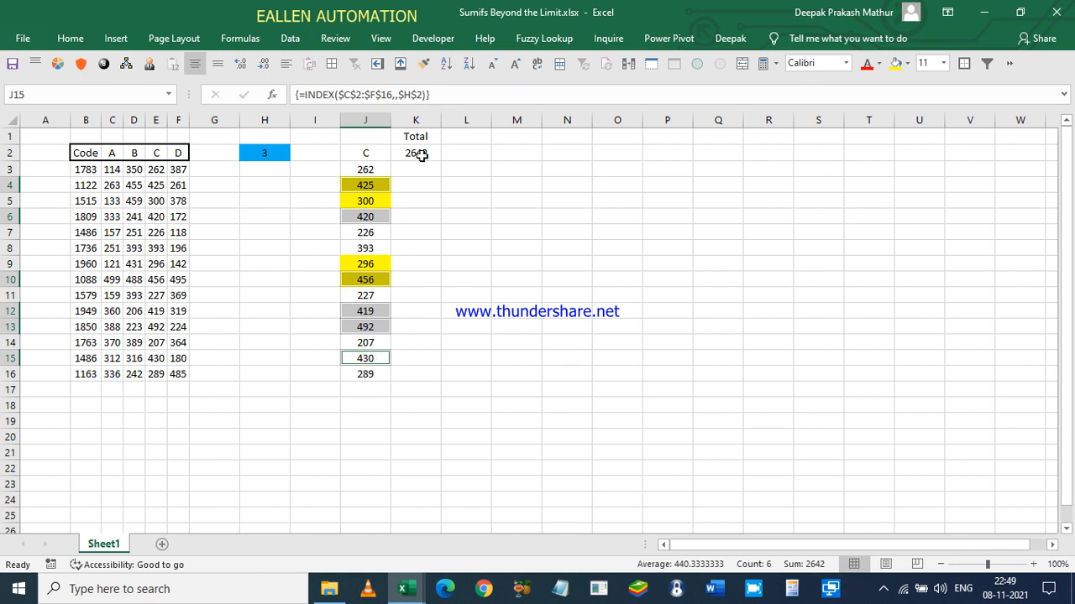
- Choose 4 in H2's dropdown and select J10 and J16 to compare their sum with the total in K2
click(277, 153)
click(297, 153)
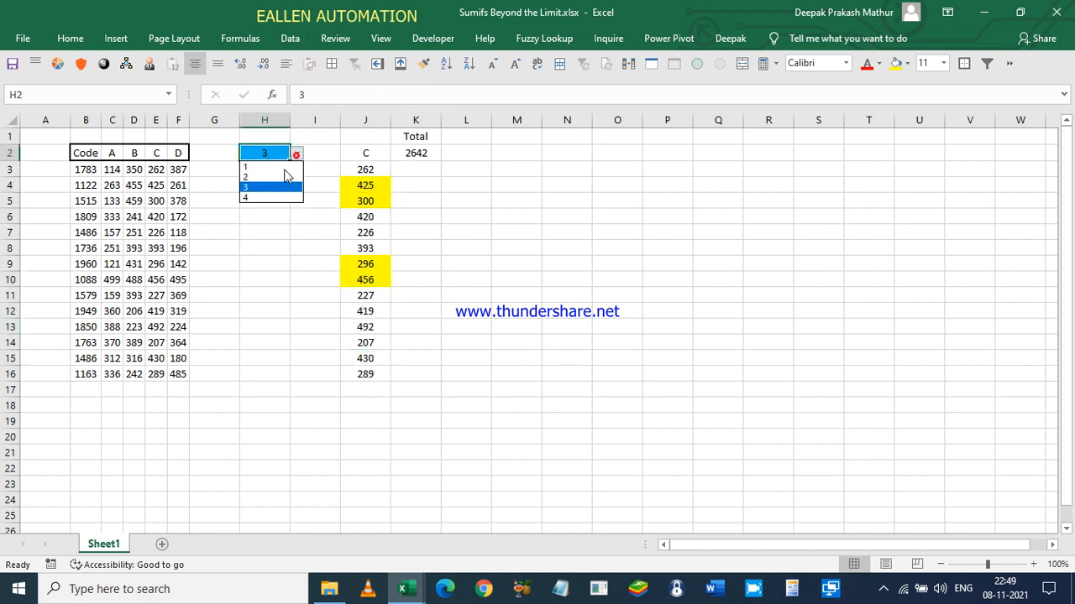
click(269, 195)
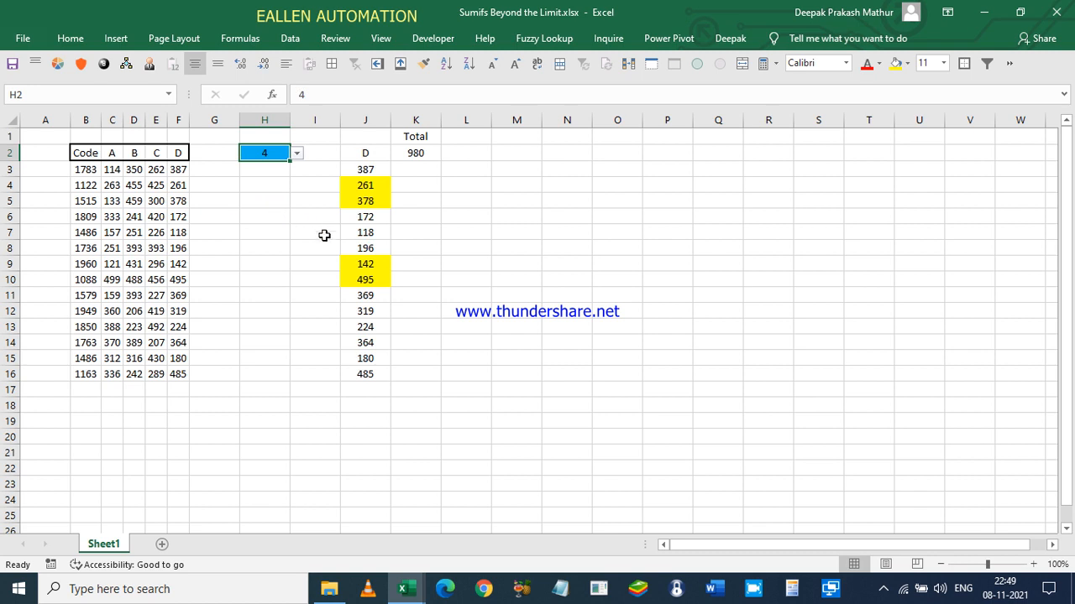
click(367, 279)
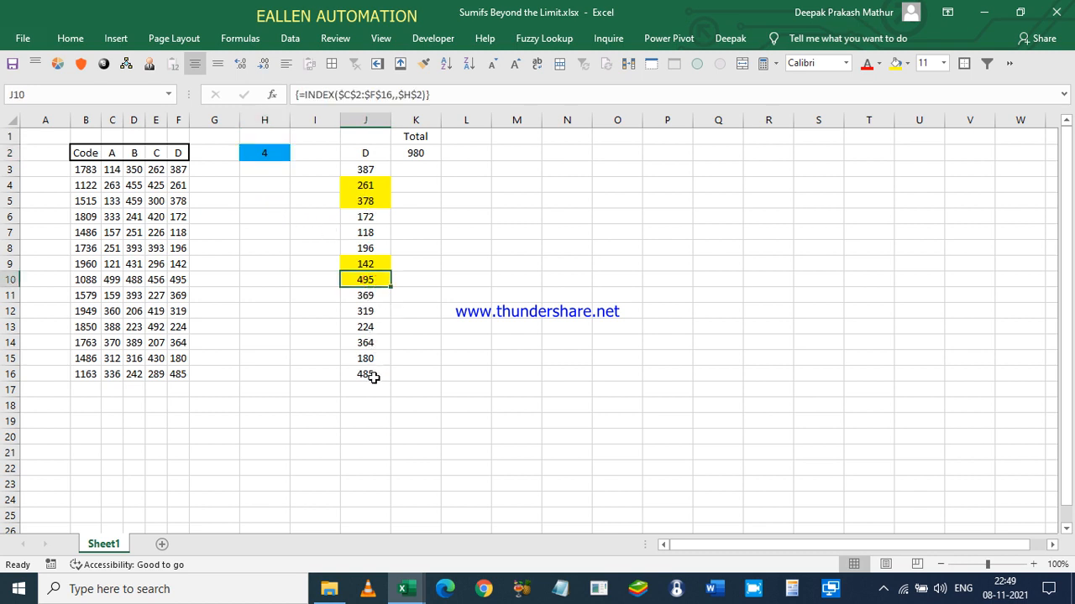
ctrl+click(369, 375)
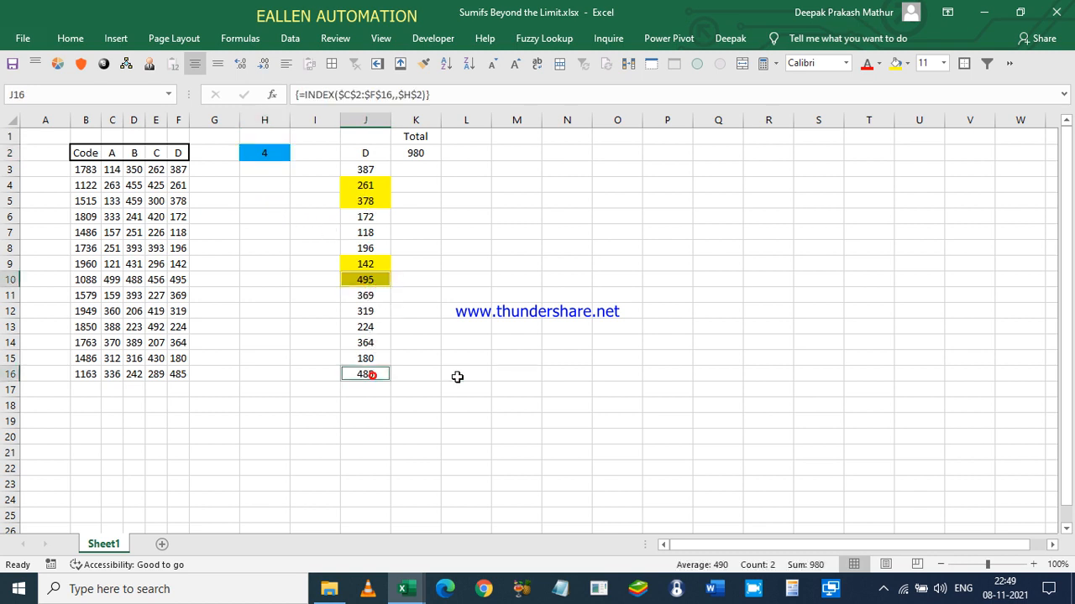
click(417, 151)
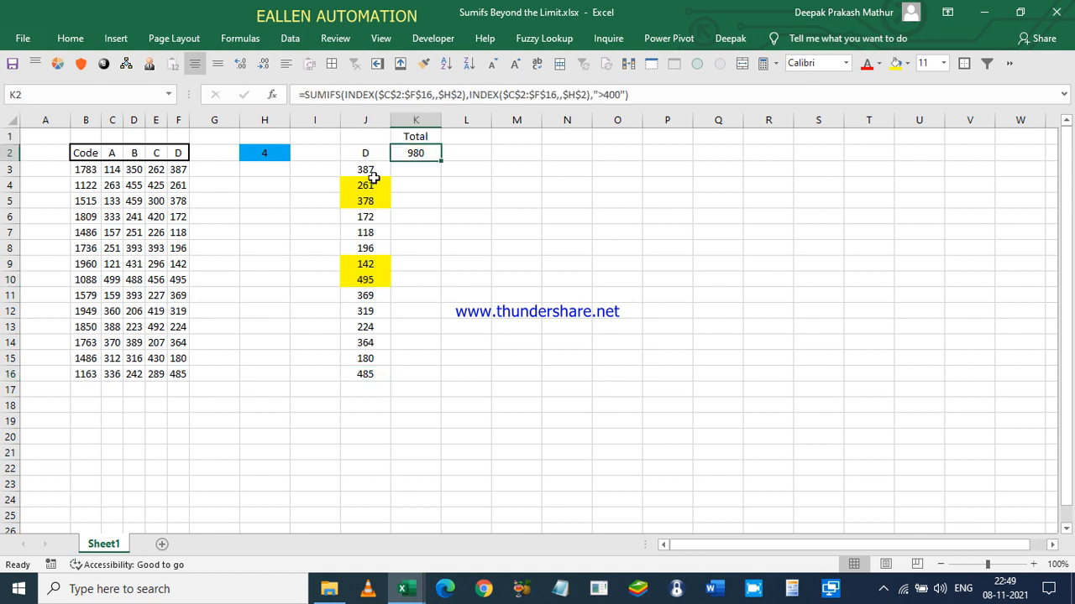
- Clear column J's contents and switch H2's dropdown to 2, 1 and 4 to test the total in K2
click(363, 118)
key(Delete)
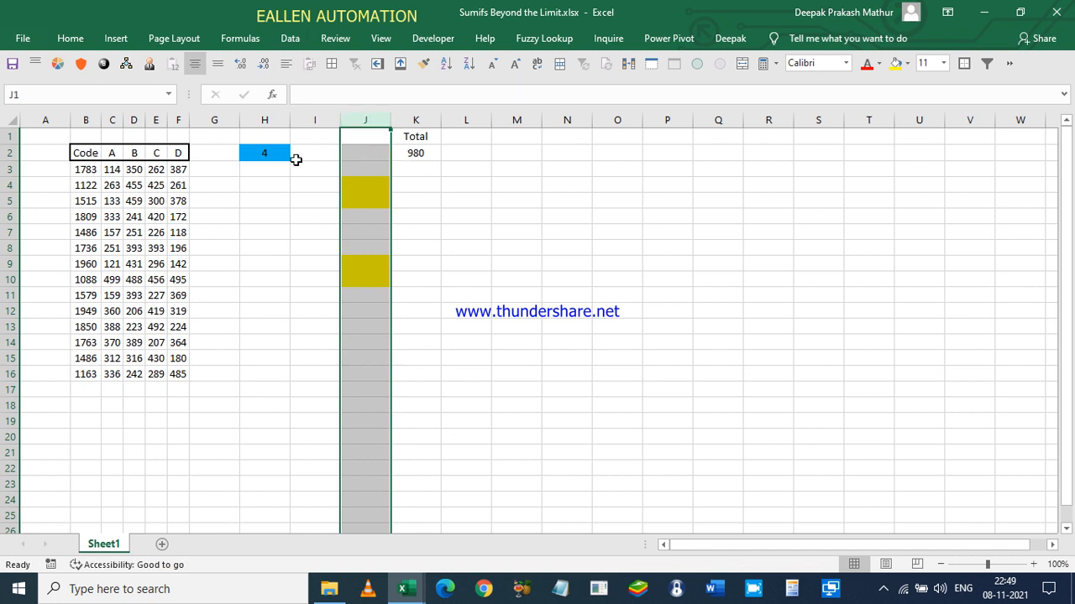
click(268, 153)
click(297, 153)
click(265, 179)
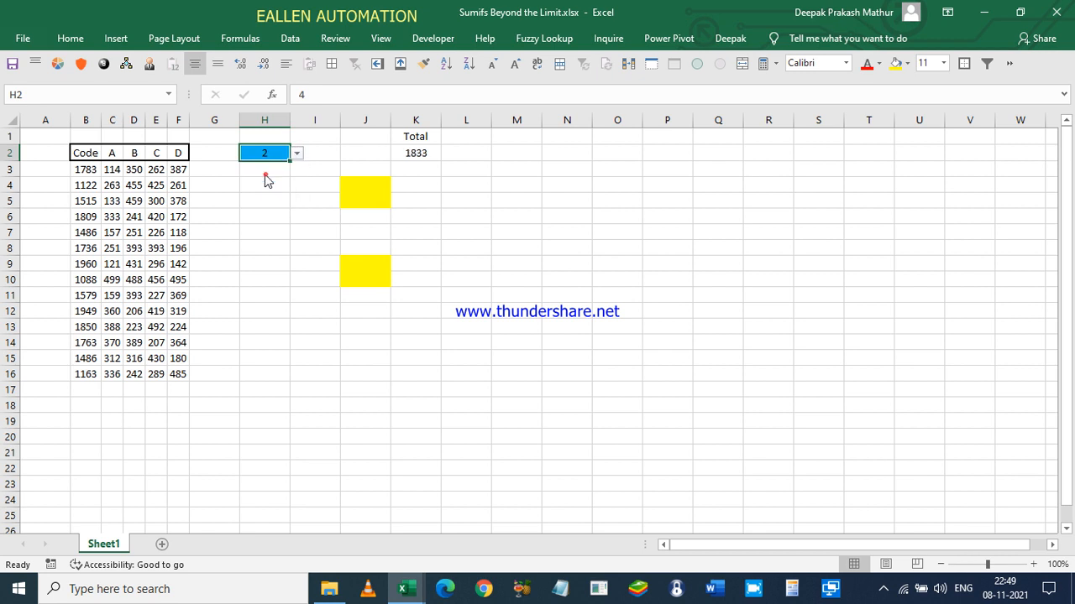
click(296, 153)
click(263, 168)
click(298, 152)
click(269, 199)
- Undo the dropdown changes in H2 and the clearing of column J, and check the restored array in J2
key(ctrl+z)
key(ctrl+z)
key(ctrl+z)
click(382, 154)
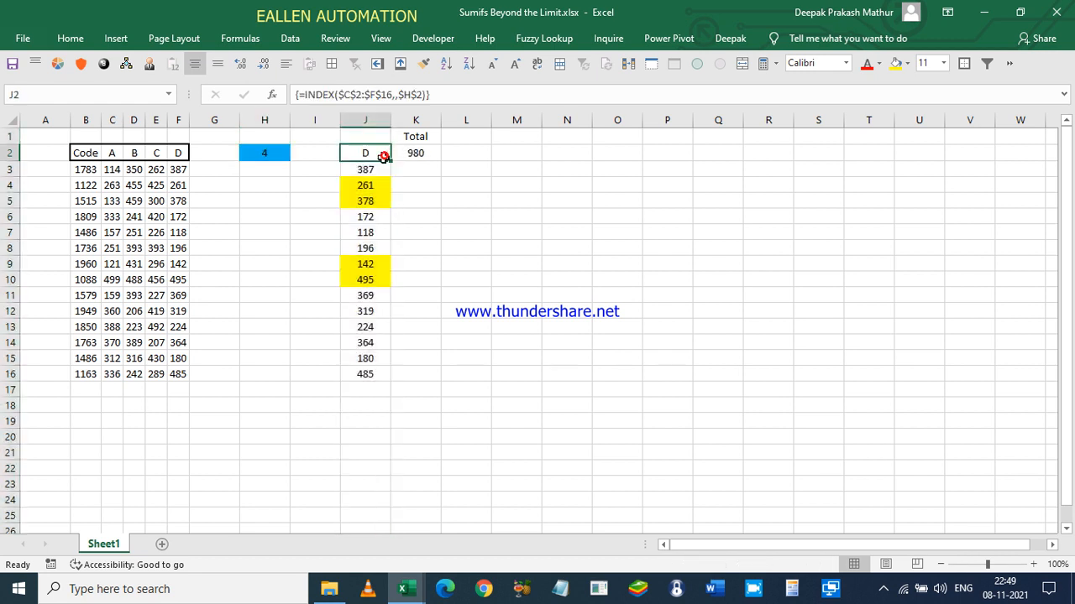
click(434, 153)
click(513, 155)
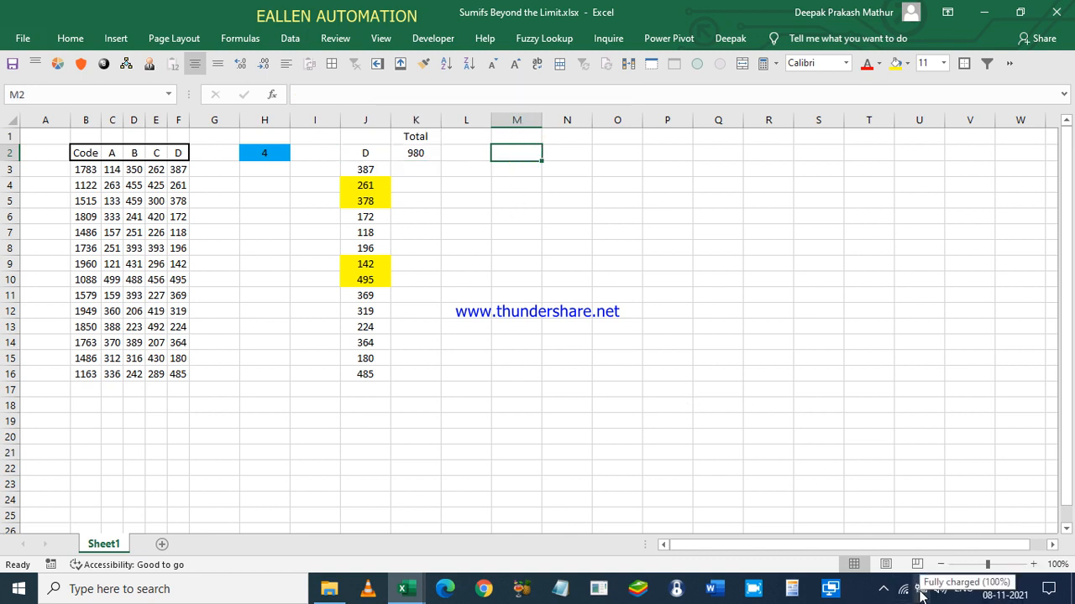
click(883, 589)
right_click(914, 560)
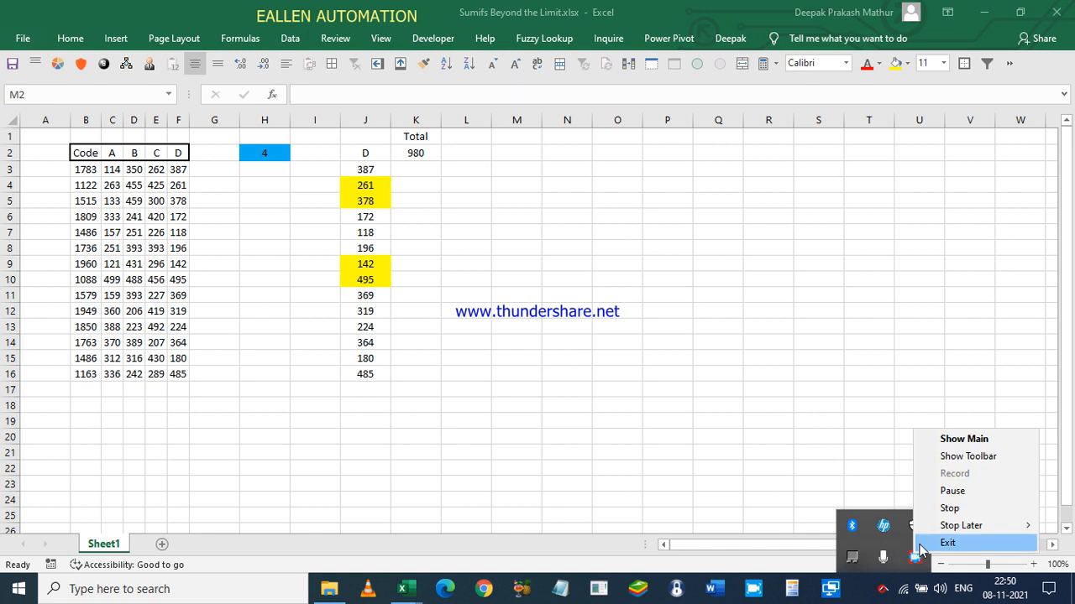
click(936, 490)
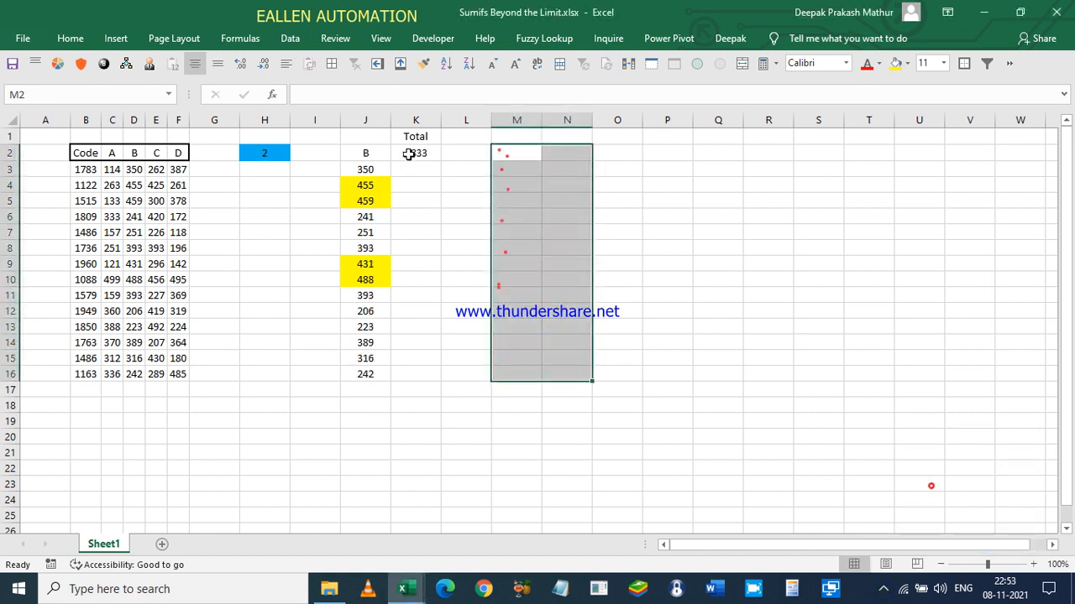
- Enter the heading "Array range" in cell J1 above the INDEX array results
click(371, 152)
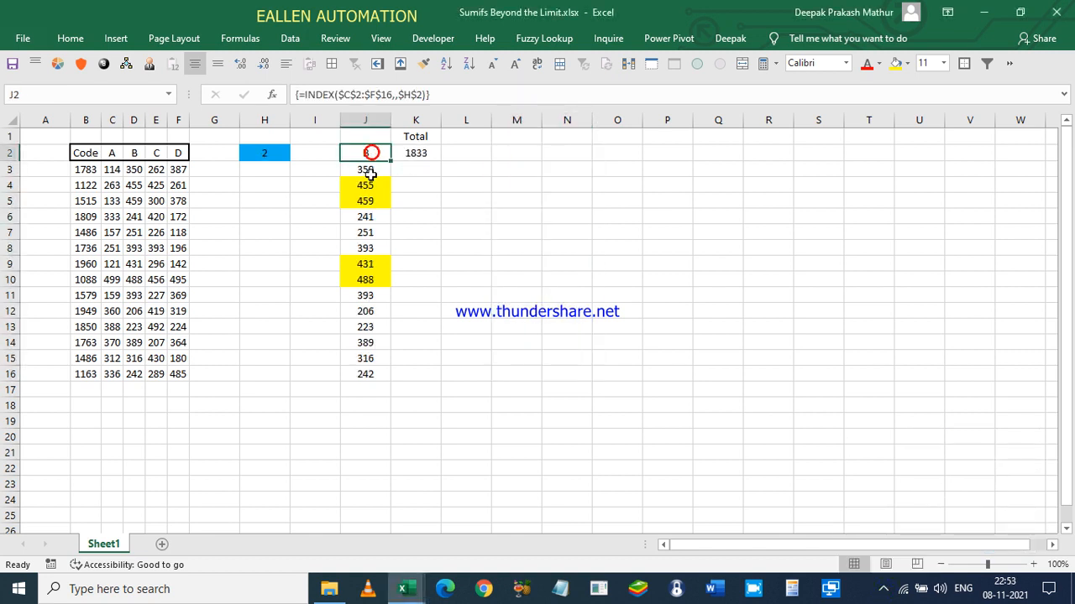
click(365, 134)
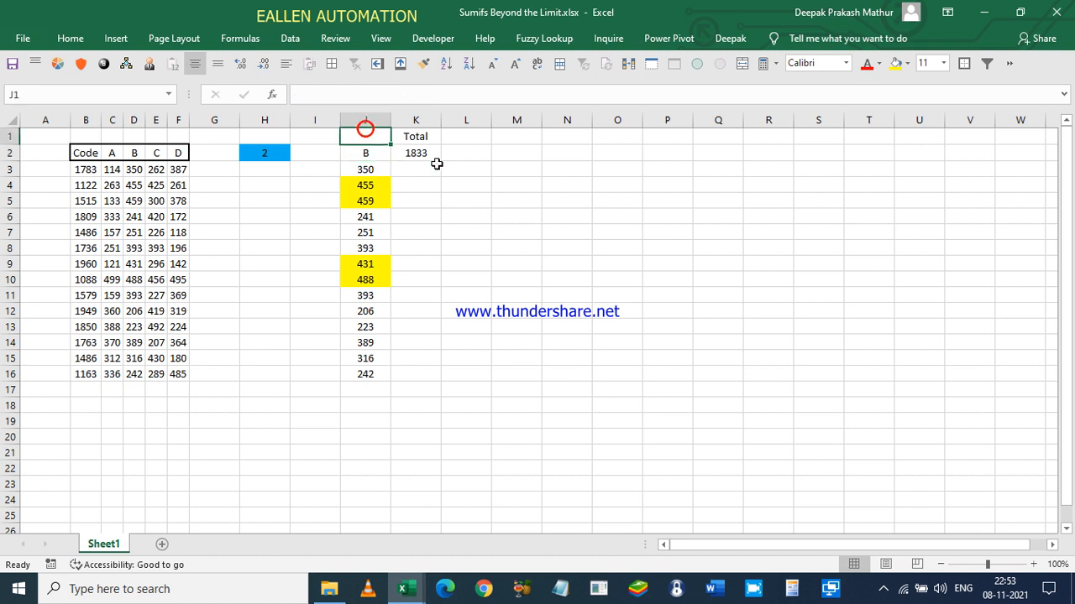
text(Array range)
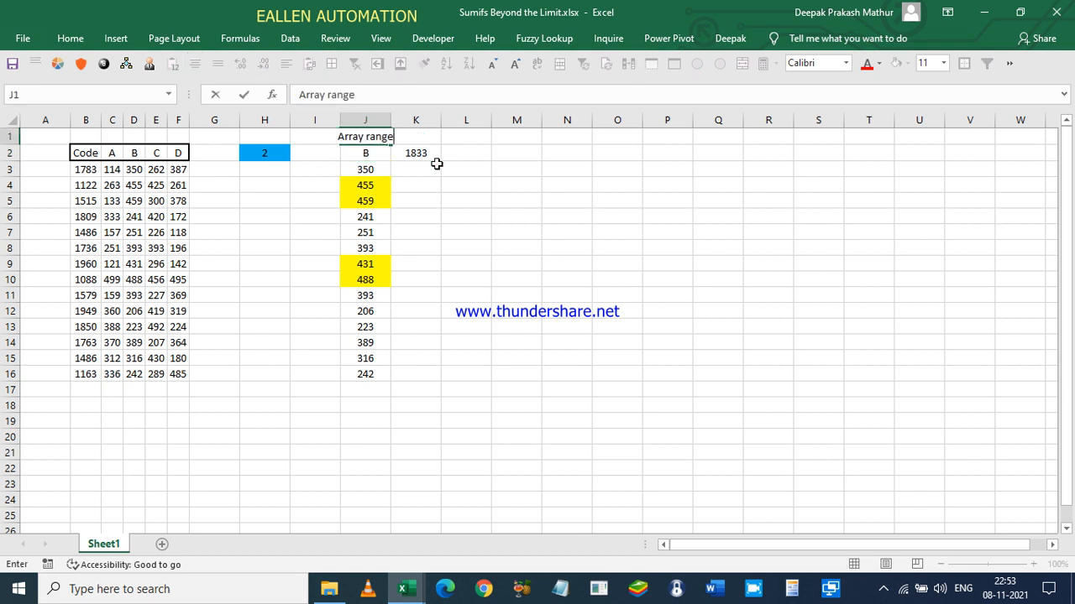
key(ctrl+Return)
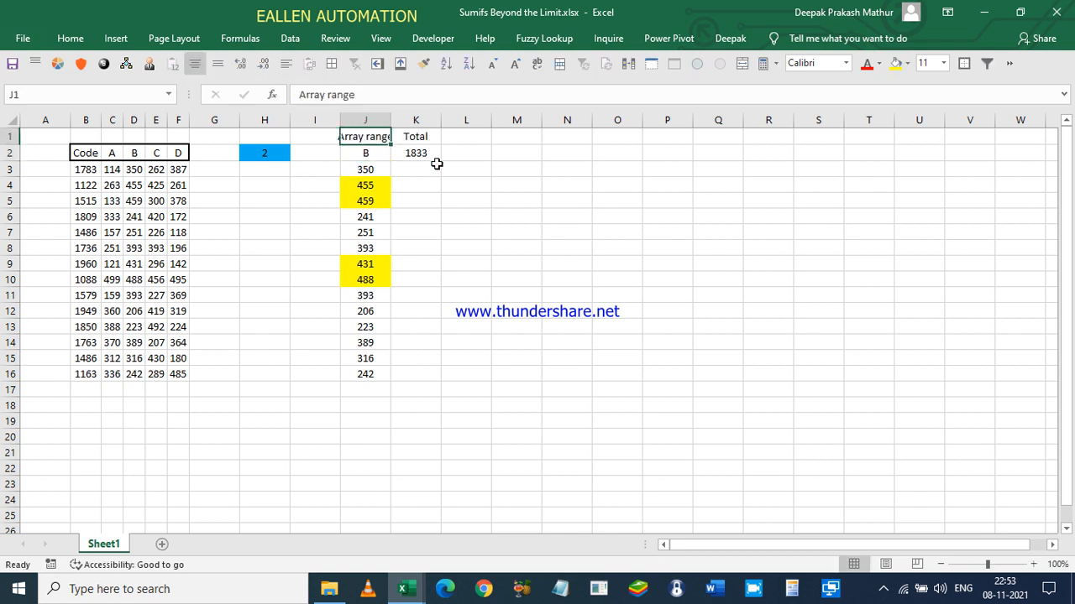
- Move the "Array range" heading from J1 to J18 below the array results
key(ctrl+c)
key(Down)
key(Down)
key(Down)
key(Down)
key(Down)
key(Down)
key(Down)
key(Down)
key(Down)
key(Down)
key(Down)
key(Down)
key(Down)
key(Down)
key(Down)
key(Down)
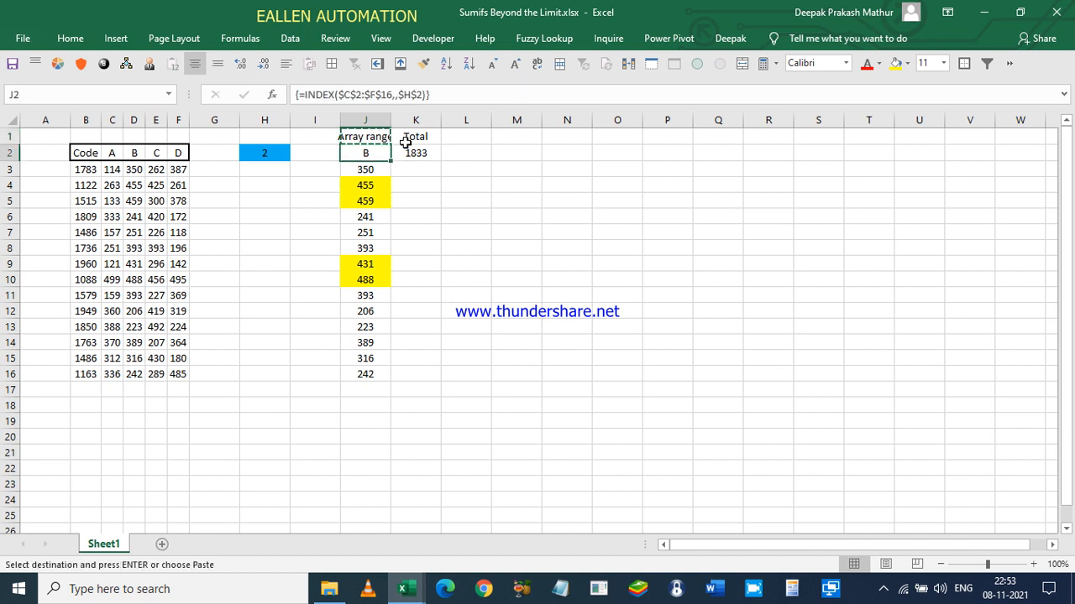
key(Down)
key(Return)
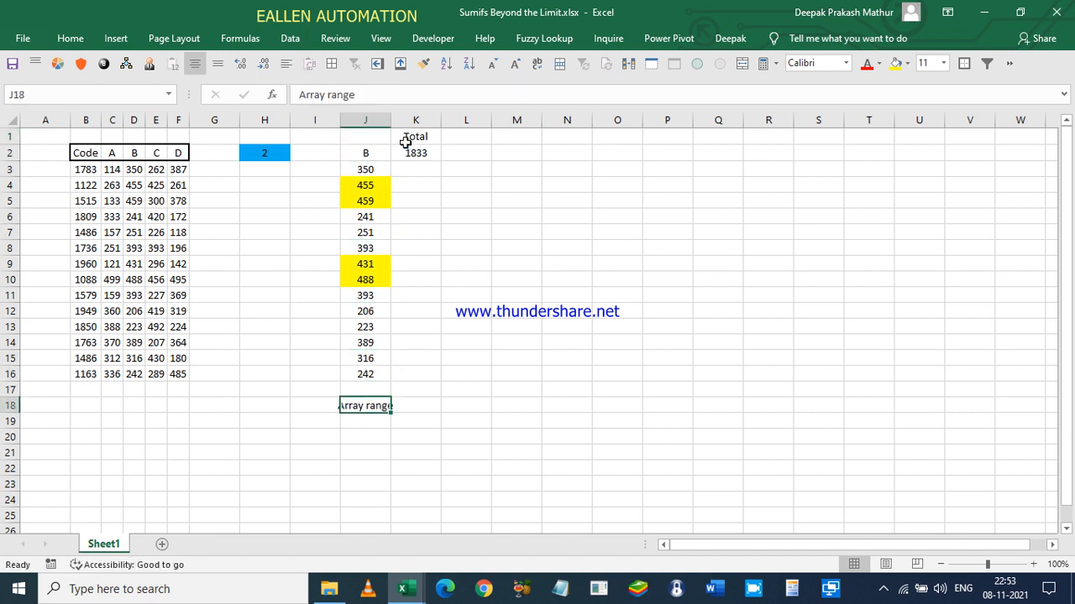
- Enter the label "Sumifs" in cell K18 and autofit the width of column J
key(Right)
text(Sum)
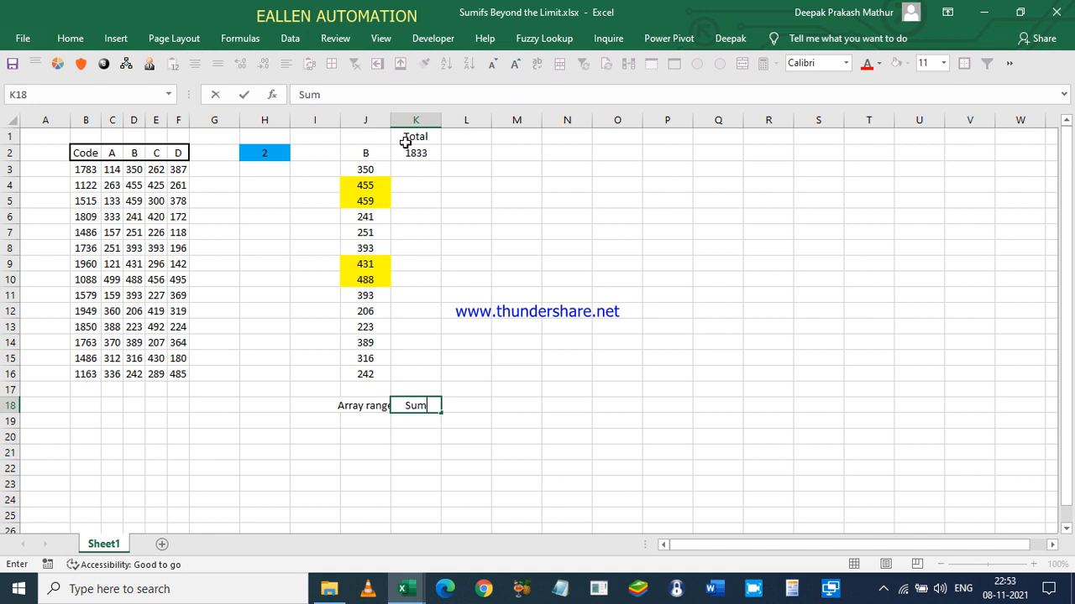
text(ifs)
key(ctrl+Return)
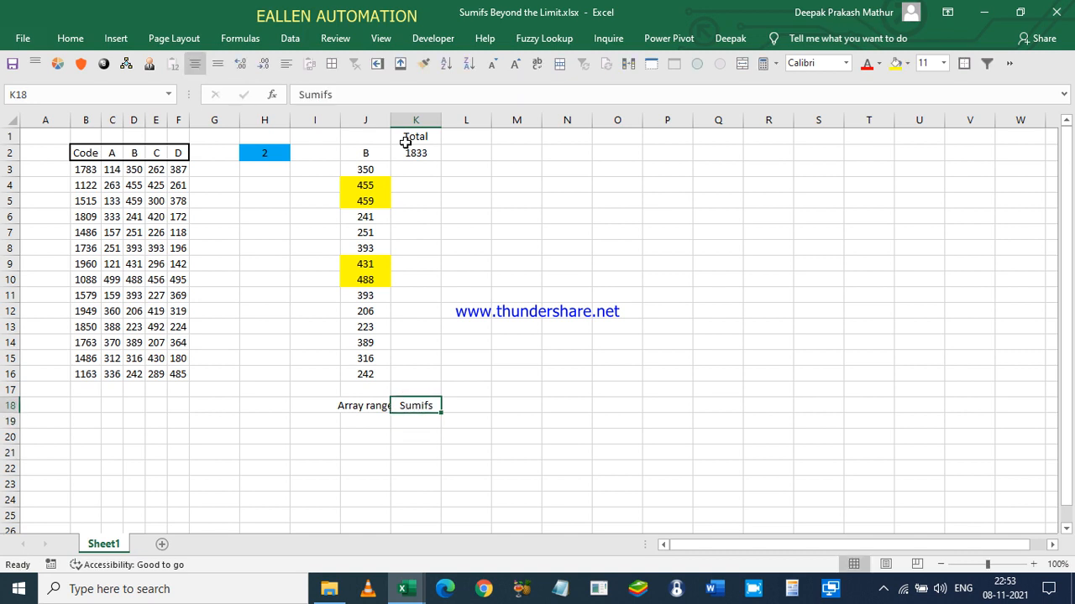
double_click(391, 120)
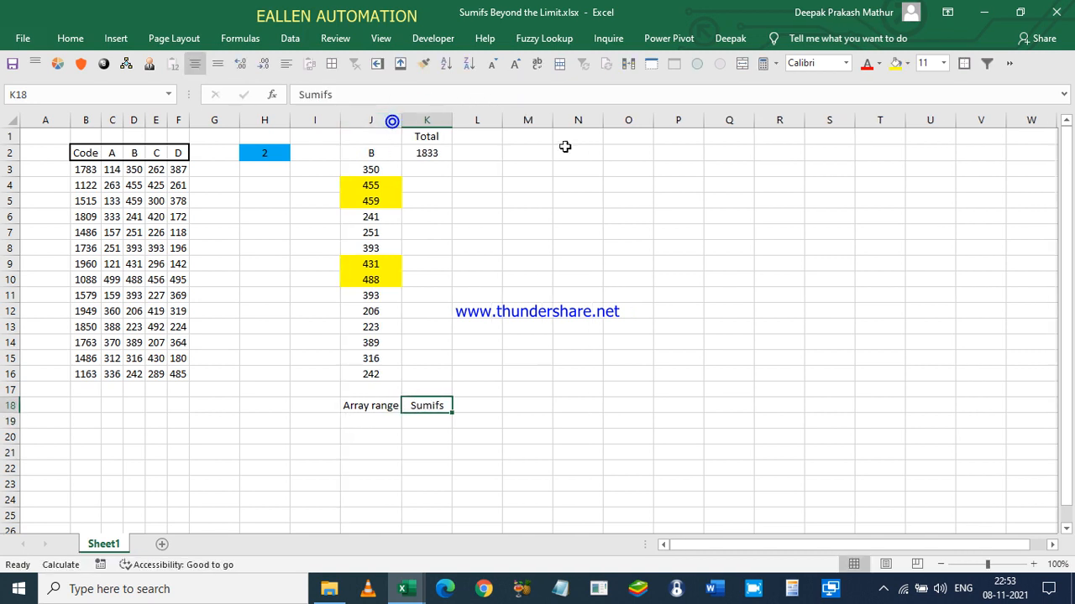
- Recalculate the workbook with cell M2 selected
click(539, 153)
key(F9)
key(Right)
key(Left)
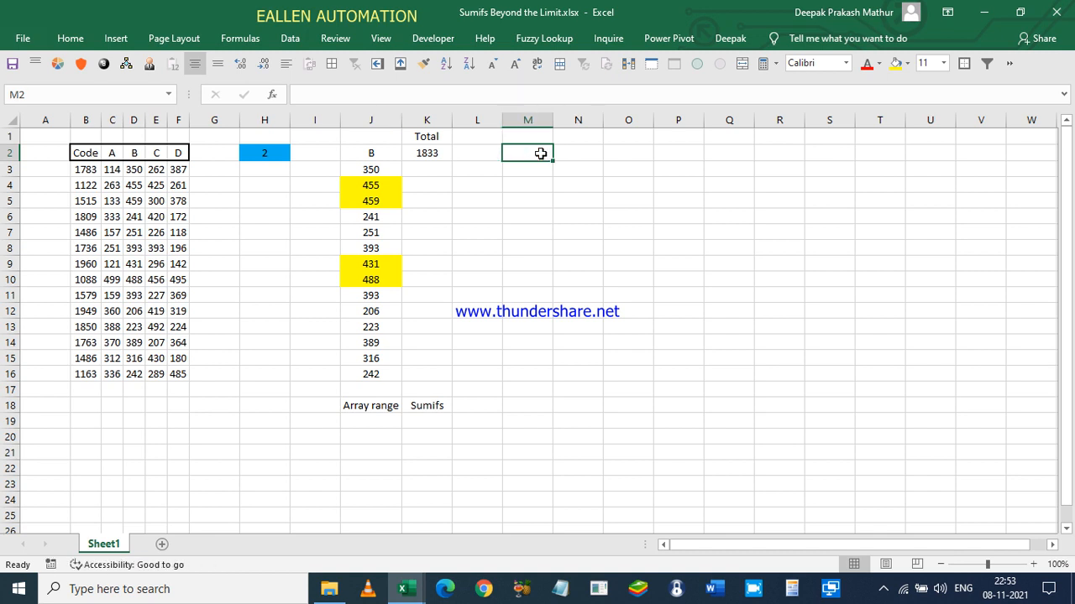
- Copy the labels in J18:K18 to M18:N18 and change M18 to "Ref range"
click(388, 406)
key(shift+Right)
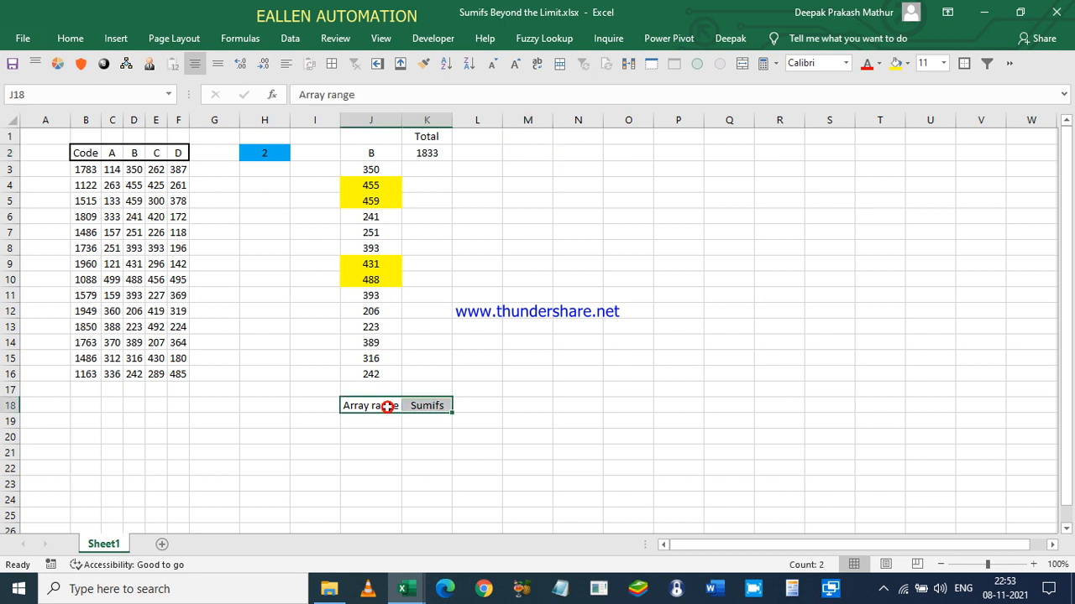
key(ctrl+c)
key(Right)
key(Right)
key(Right)
key(Return)
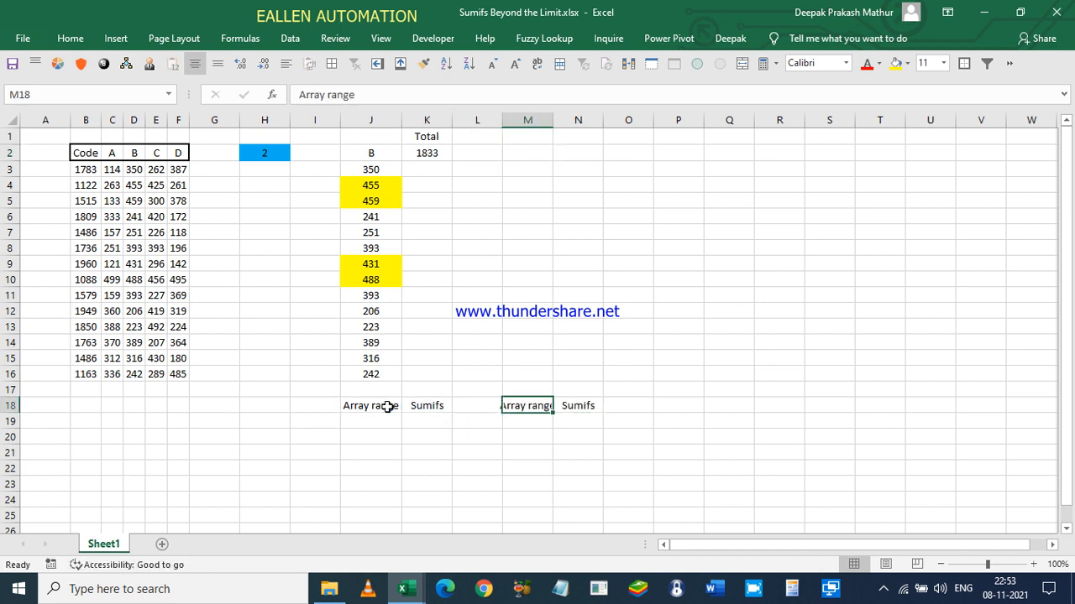
text(Ref range)
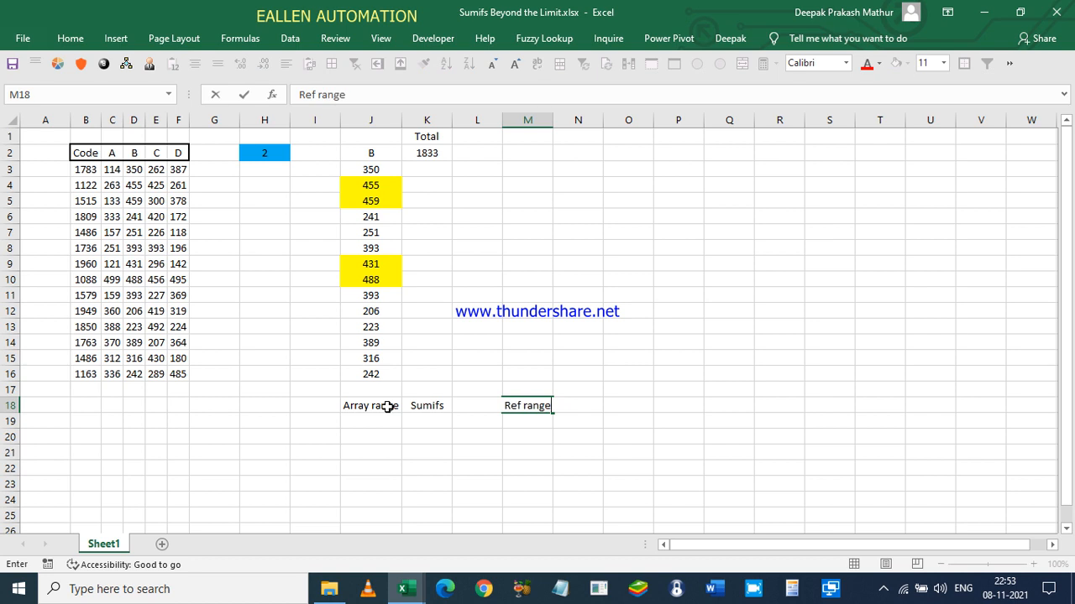
key(Tab)
- Autofit the widths of columns M and N to their labels
key(ctrl+space)
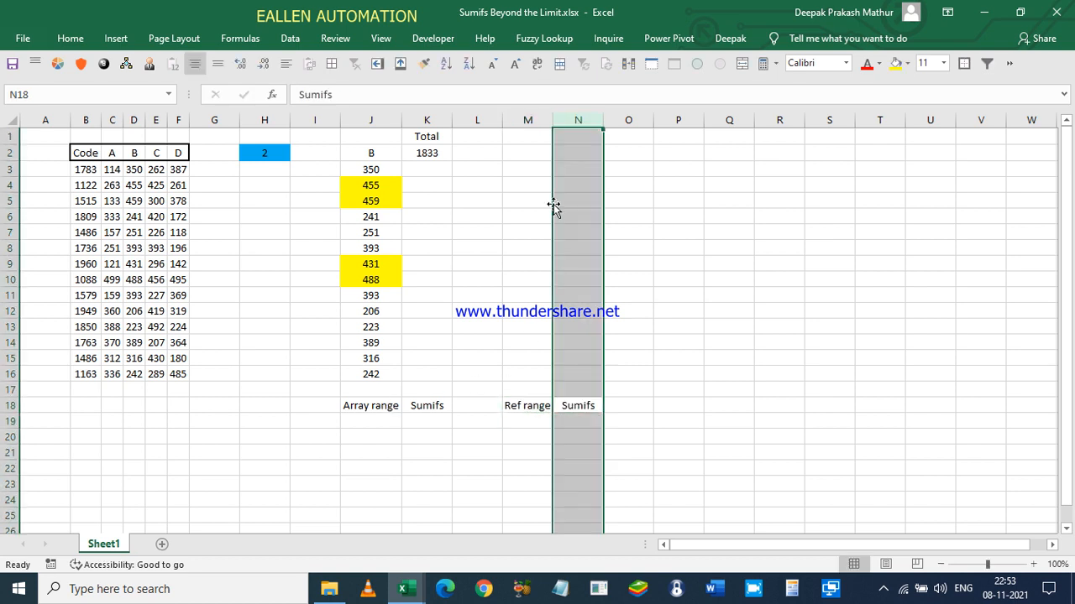
shift+click(538, 122)
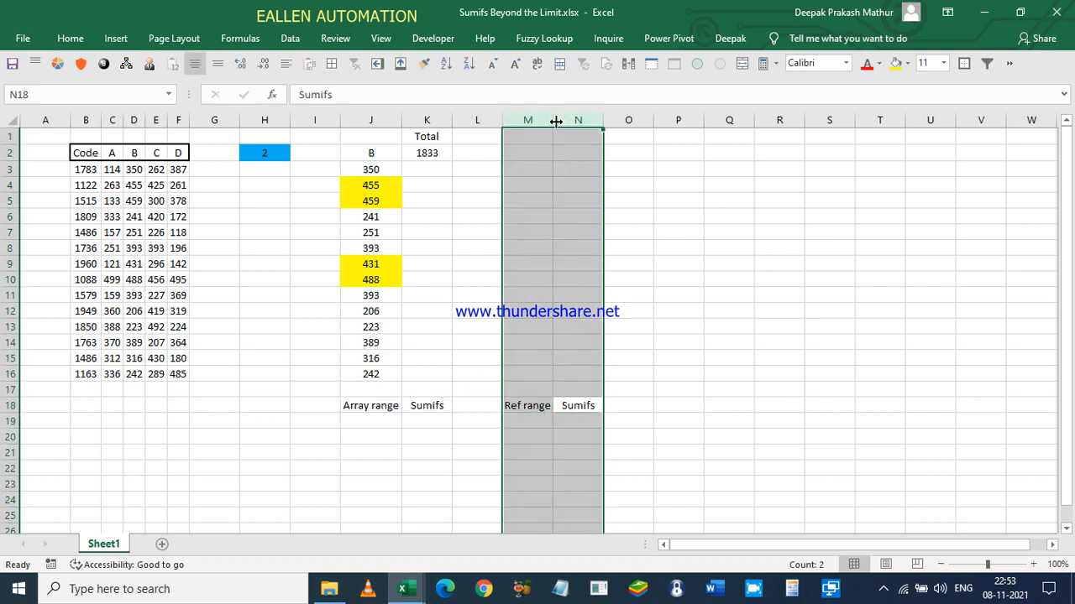
double_click(556, 122)
- Start an INDEX formula in M2 with the absolute range $C$2:$C$16 as its first area
key(ctrl+Up)
key(Left)
key(Down)
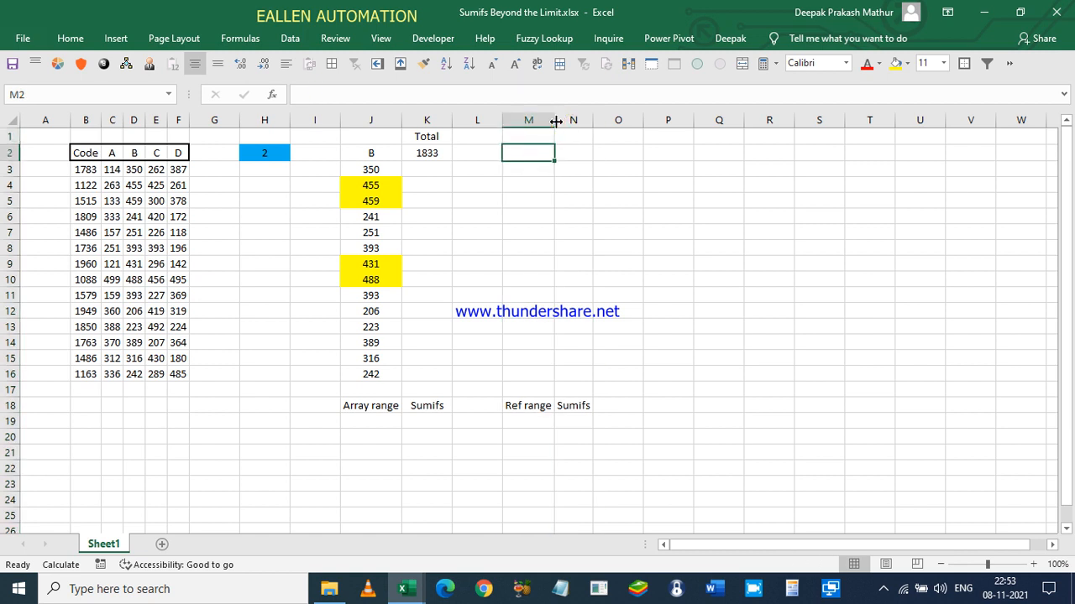
text(=)
key(BackSpace)
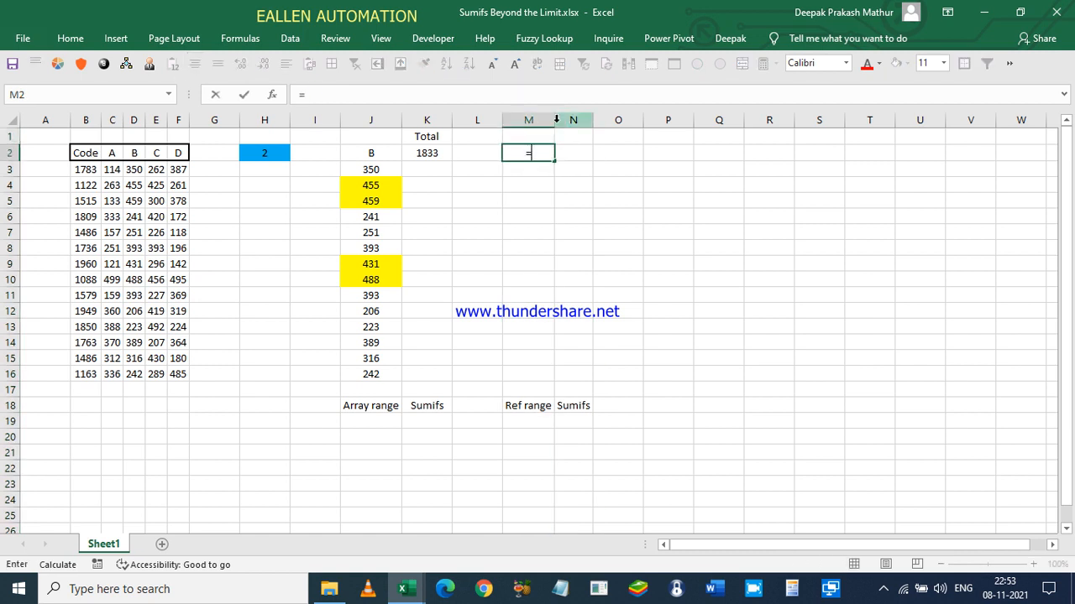
text(ind)
key(Tab)
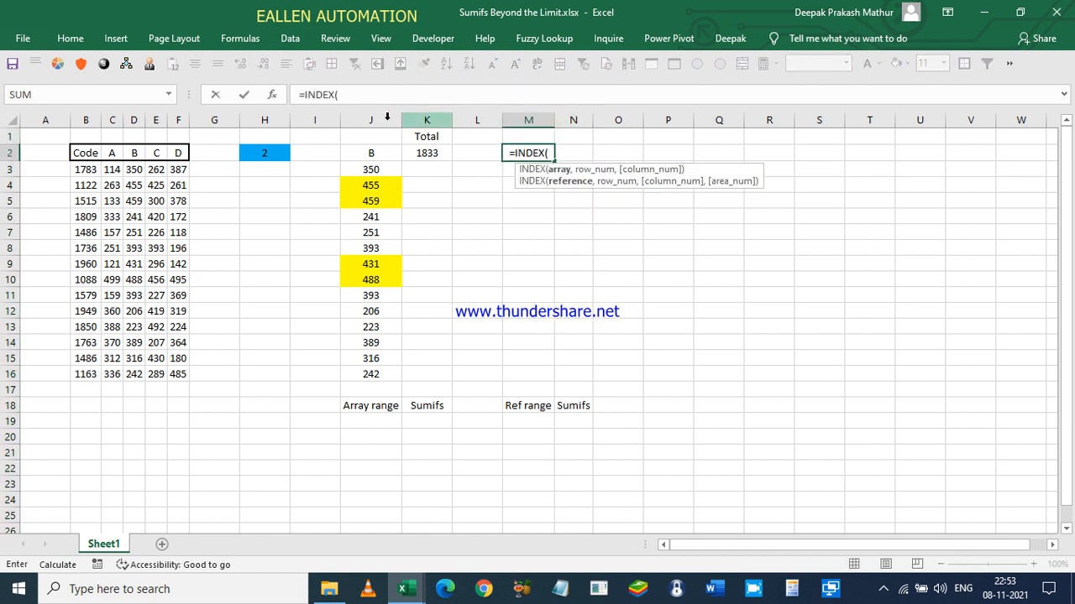
click(115, 151)
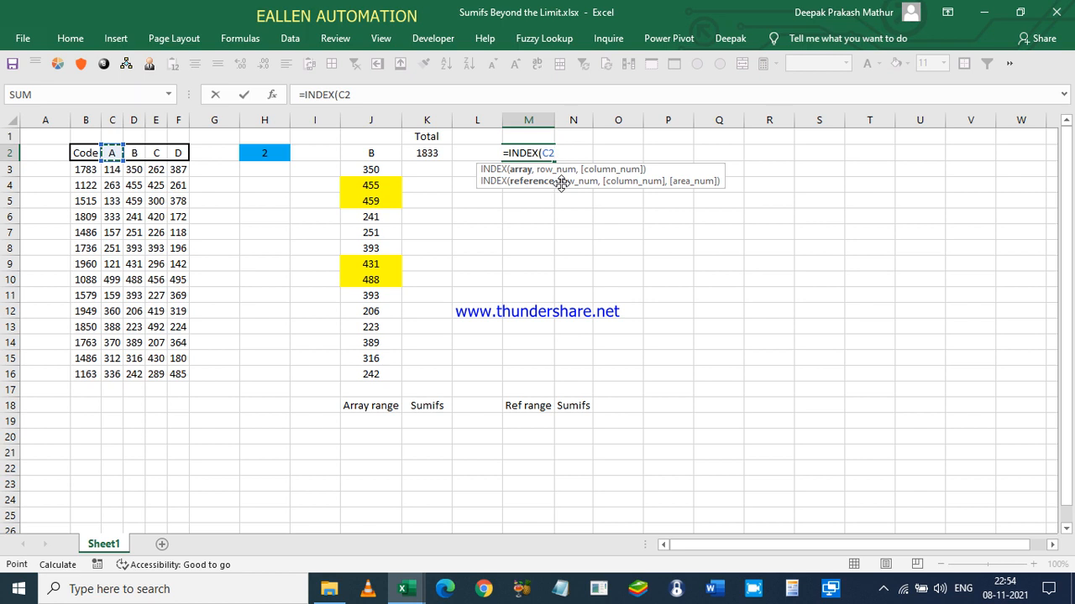
key(ctrl+shift+Down)
key(F4)
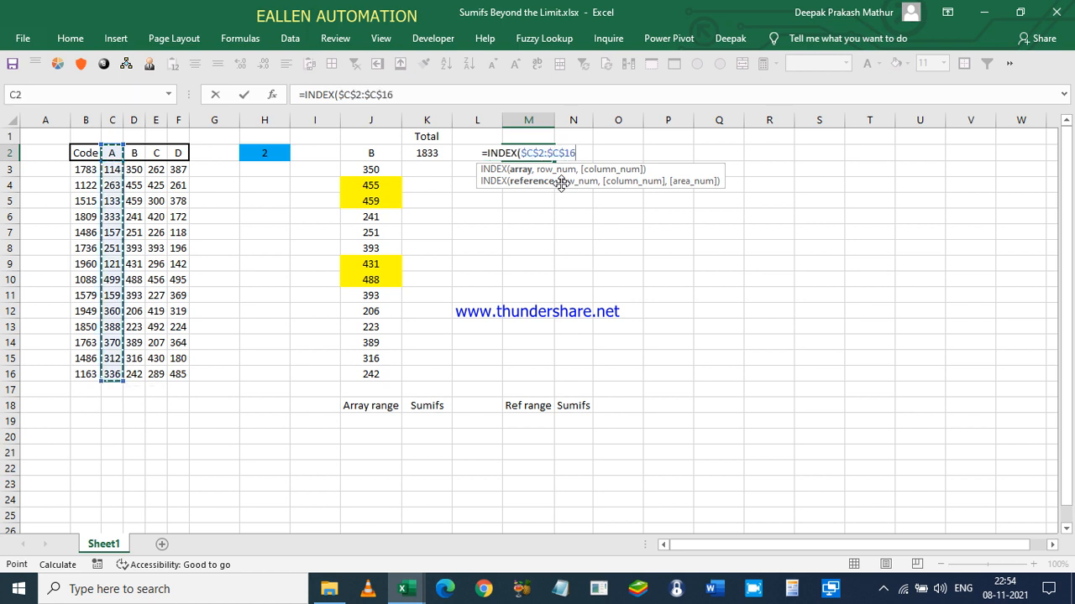
text(,)
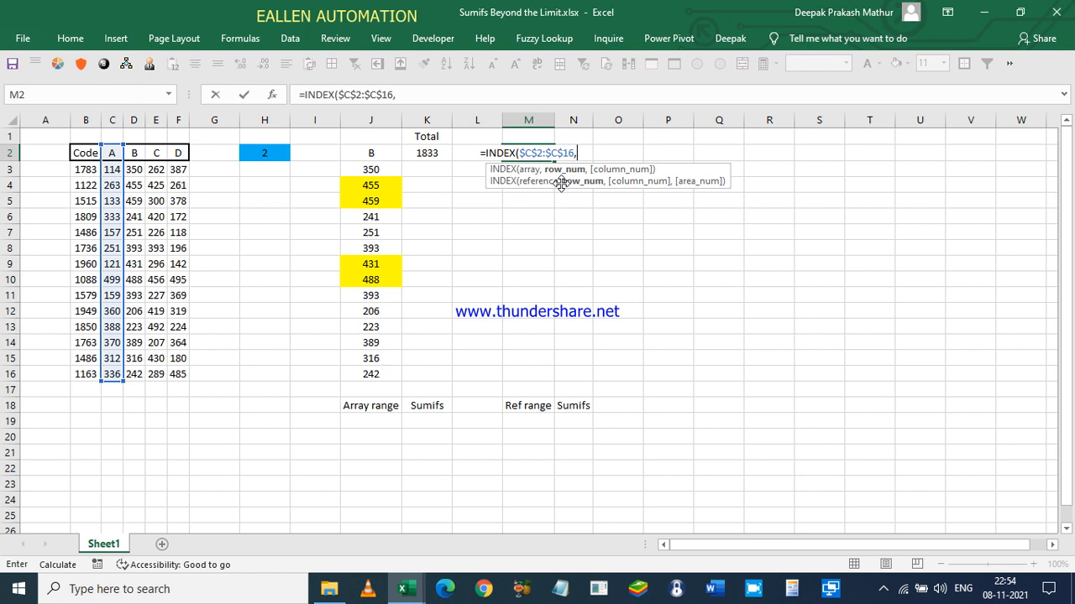
- Add the absolute ranges $D$2:$D$16, $E$2:$E$16 and $F$2:$F$16 to the INDEX formula, separated by commas
click(140, 152)
key(ctrl+shift+Down)
key(F4)
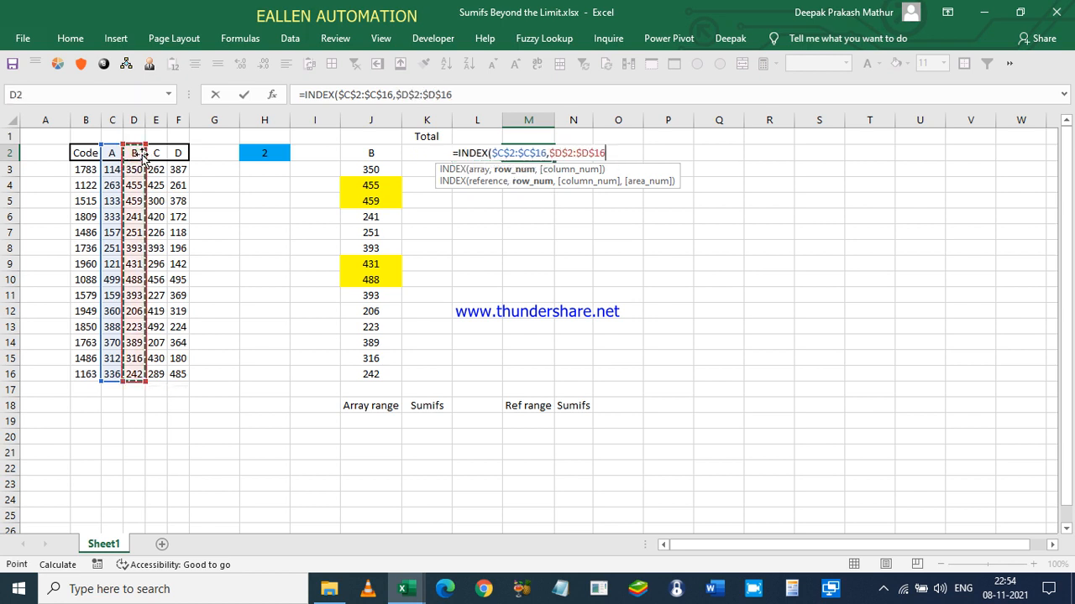
text(,)
click(153, 152)
key(ctrl+shift+Down)
key(F4)
text(,)
click(177, 152)
key(ctrl+shift+Down)
key(F4)
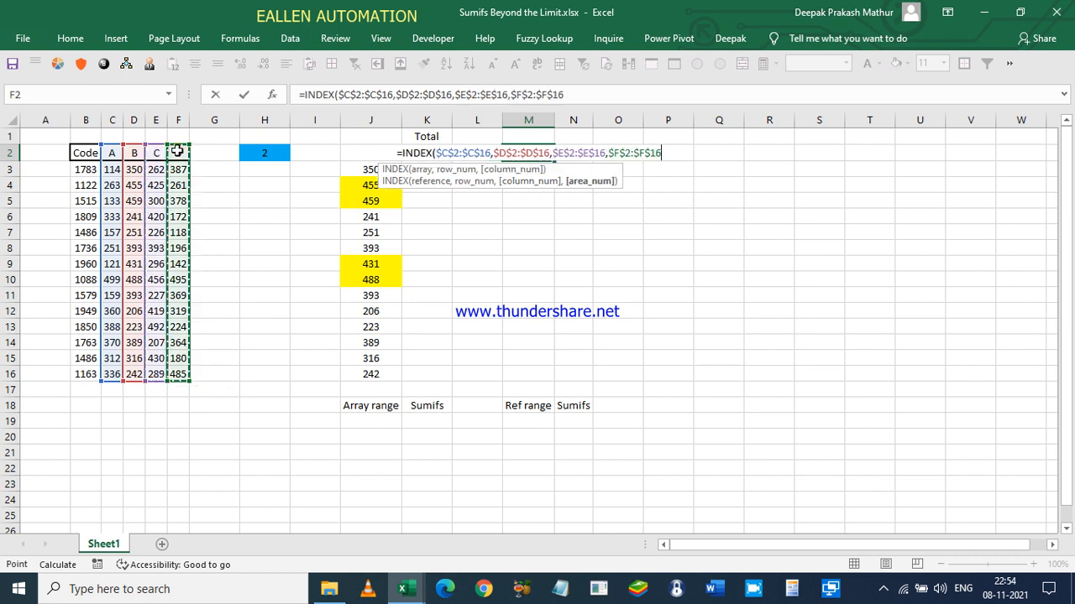
- Enclose the four column ranges in parentheses so they form one multi-area reference in the INDEX formula
click(340, 95)
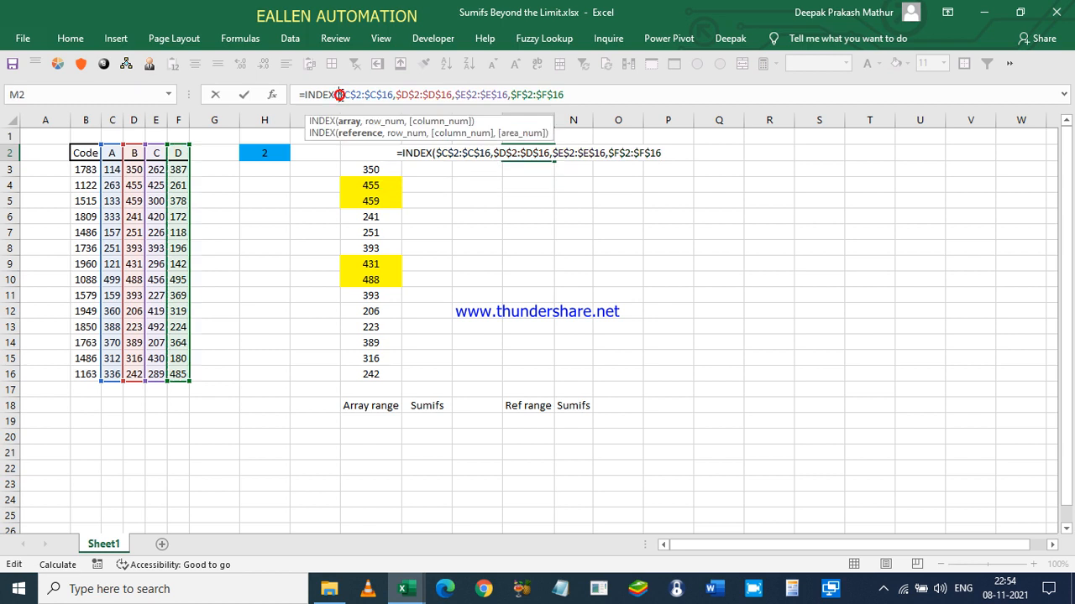
shift+click(577, 99)
key(ctrl+x)
text(())
key(ctrl+v)
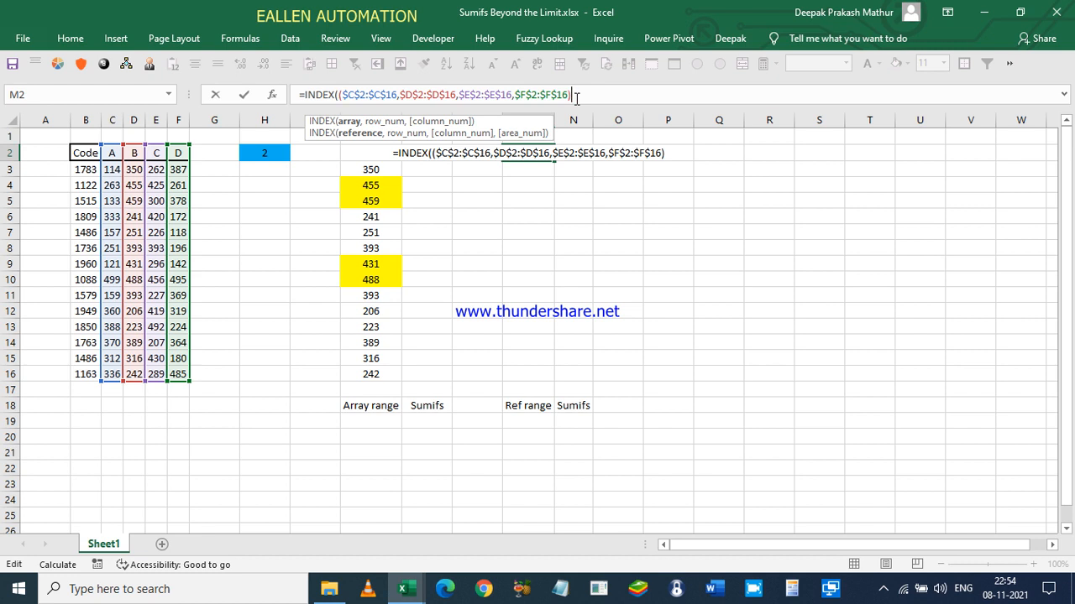
- Complete the INDEX formula in M2 with empty row and column arguments and $H$2 as the area number
text(,)
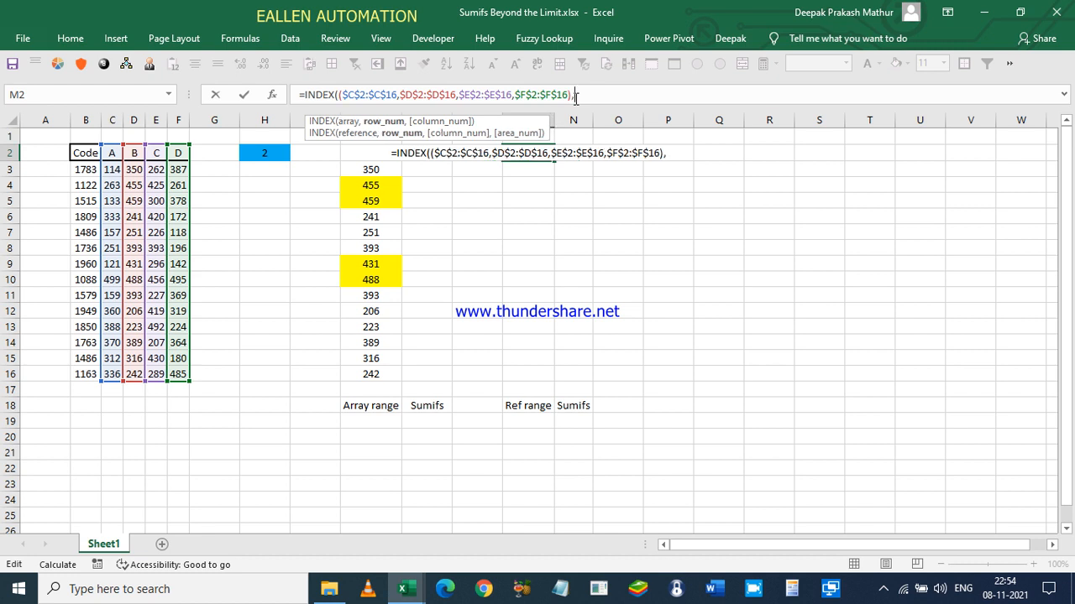
text(,)
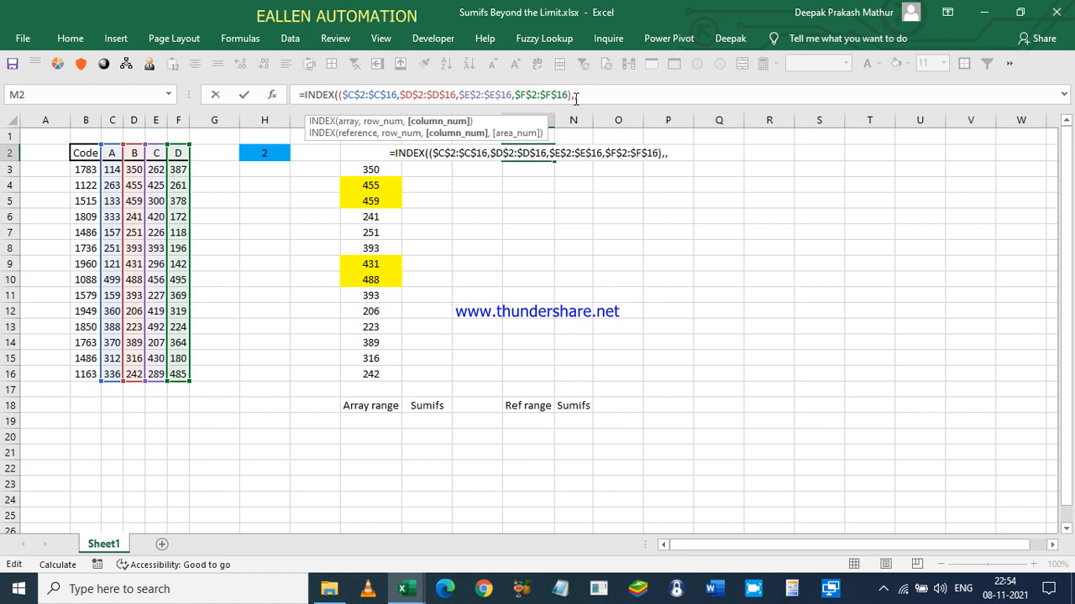
text(,)
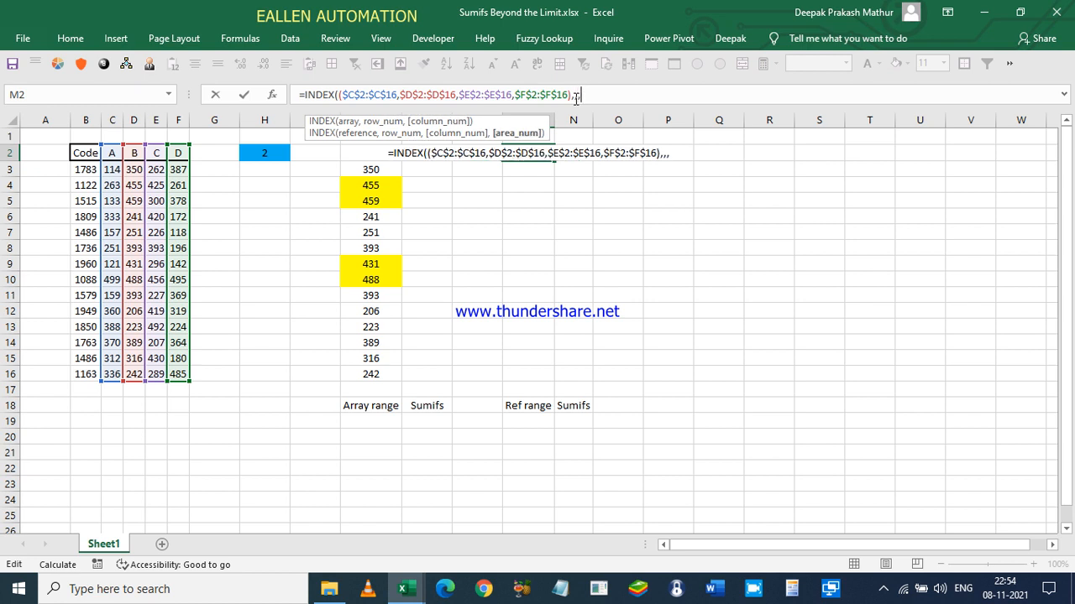
click(270, 153)
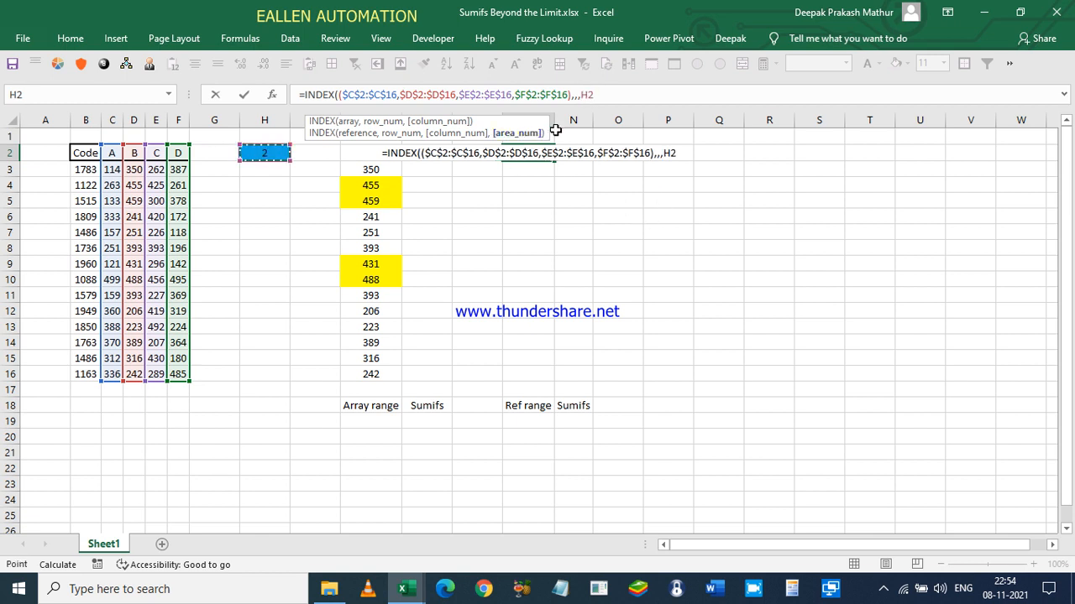
key(F4)
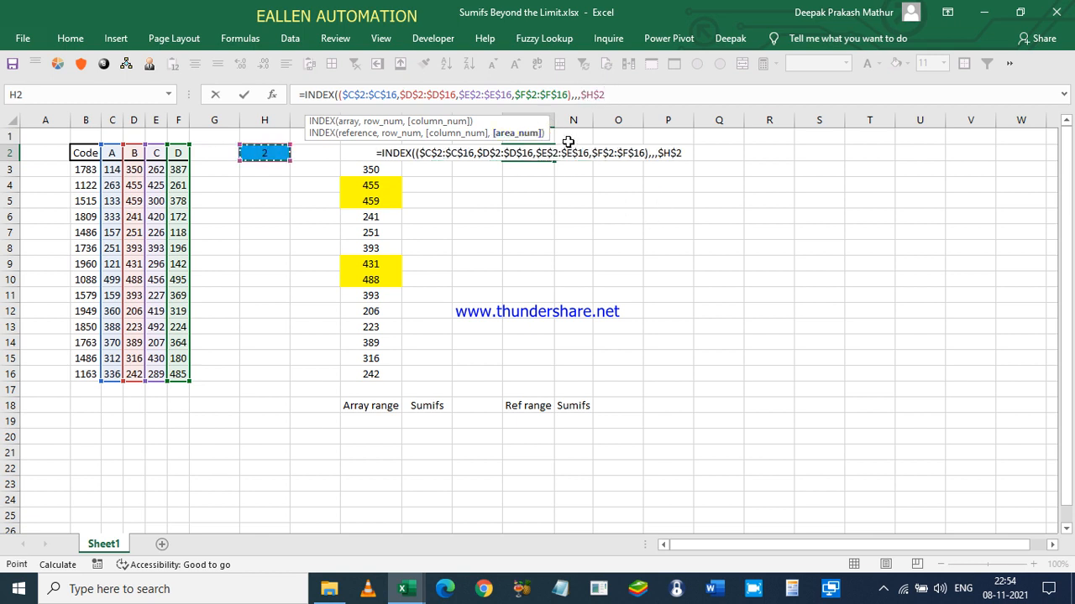
text())
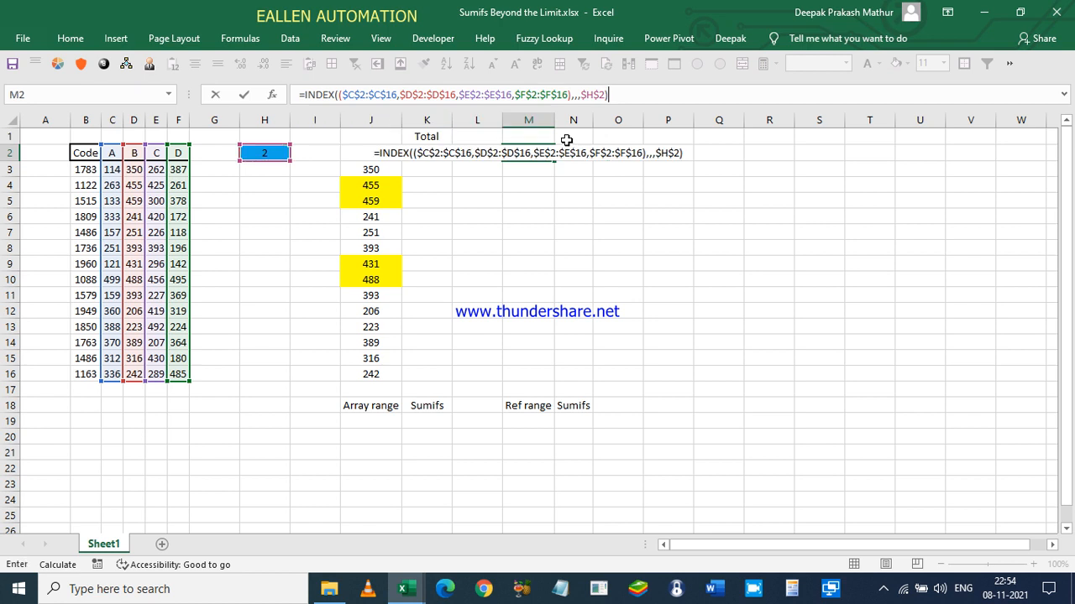
key(ctrl+Return)
- Fill the M2 formula down through M16
click(544, 155)
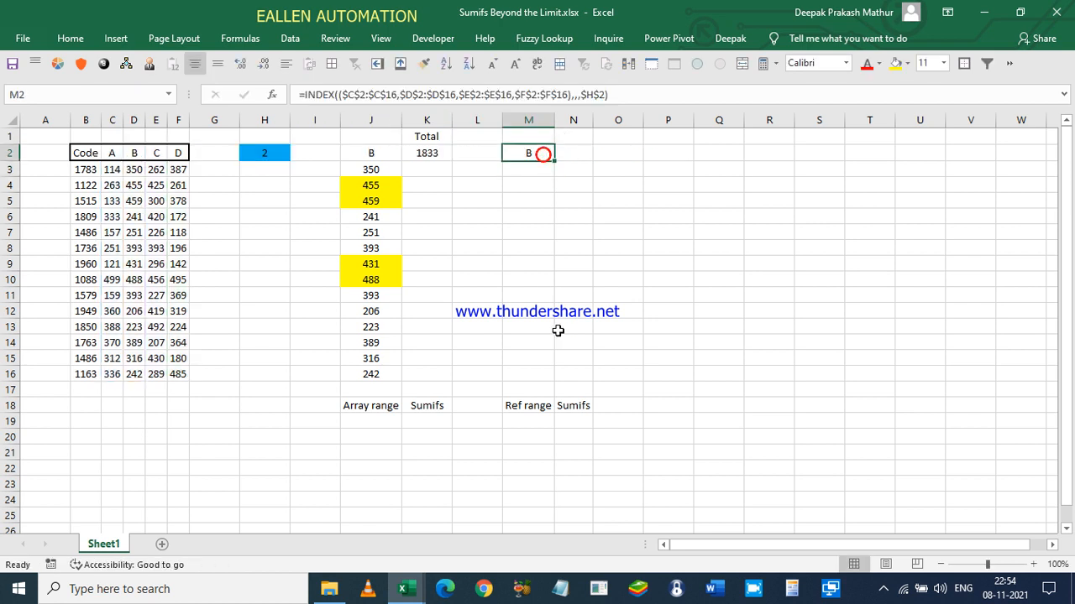
shift+click(536, 377)
key(ctrl+d)
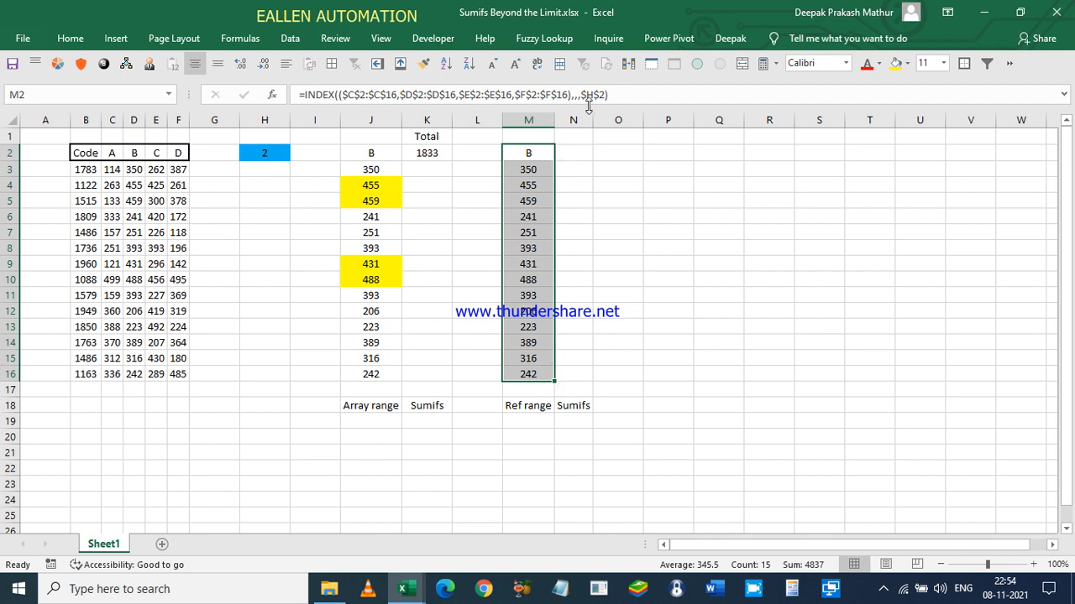
- Copy the INDEX expression from M2's formula without the equals sign, leaving the cell unchanged
click(626, 95)
drag(305, 94, 367, 132)
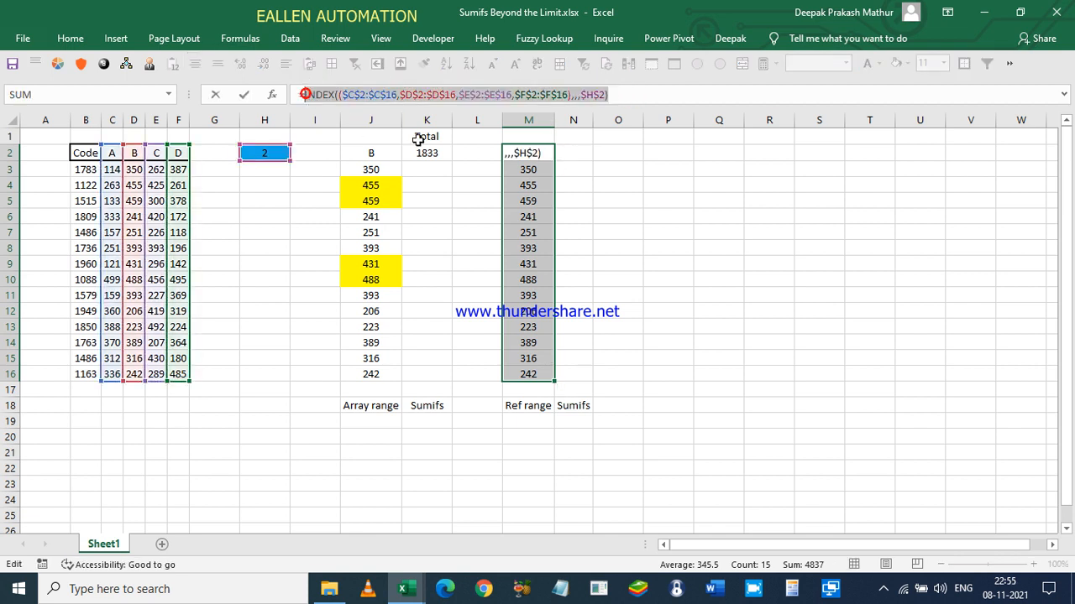
key(Escape)
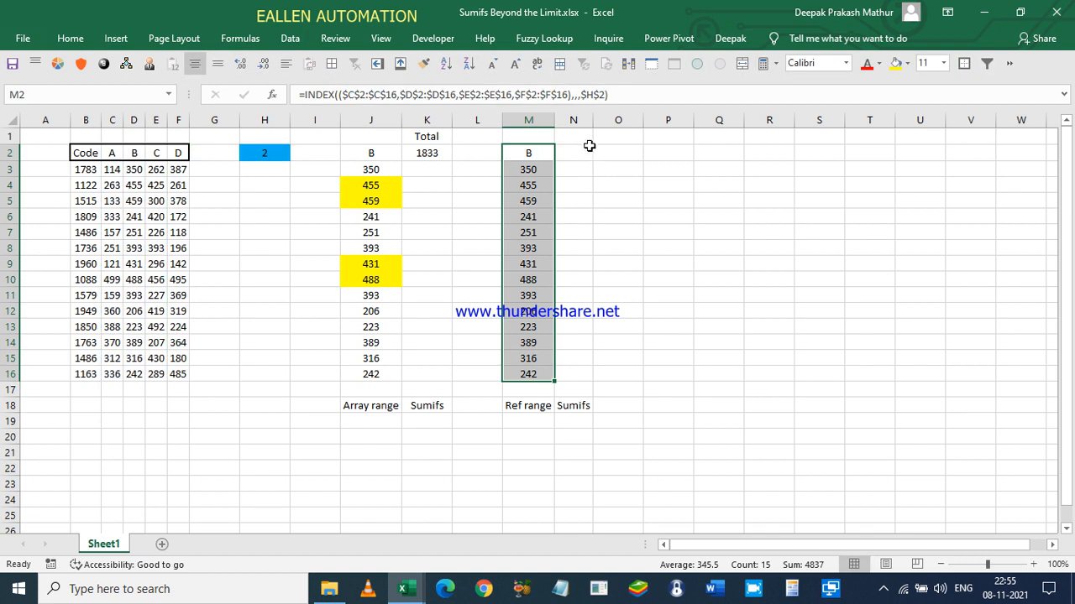
- Enter a SUMIFS formula in N2 using the copied INDEX expression as both sum range and criteria range, with criterion ">400"
click(576, 152)
text(=sumi)
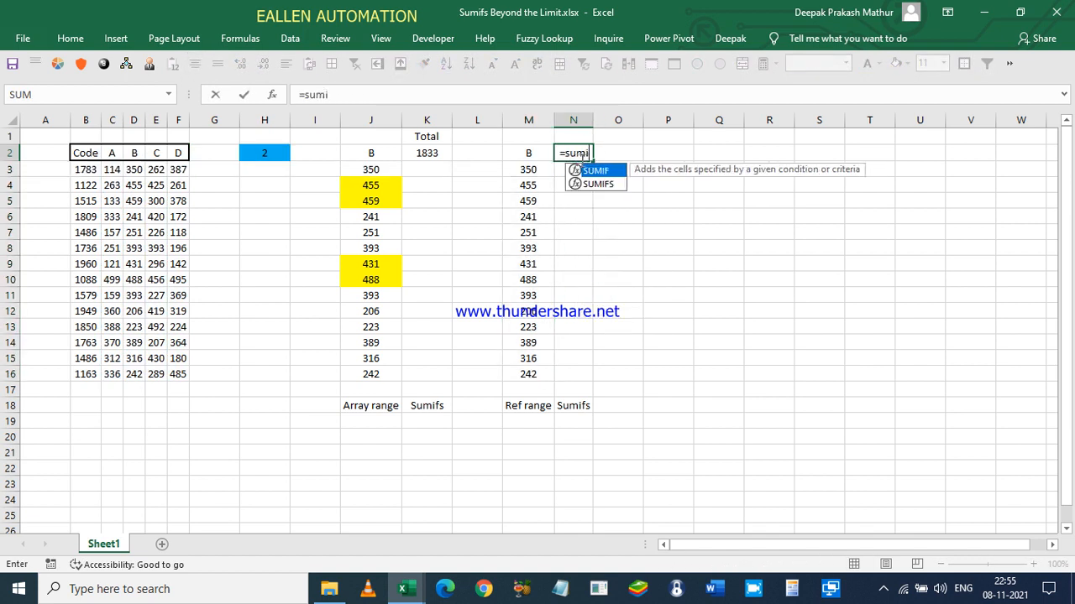
key(Down)
key(Tab)
key(ctrl+v)
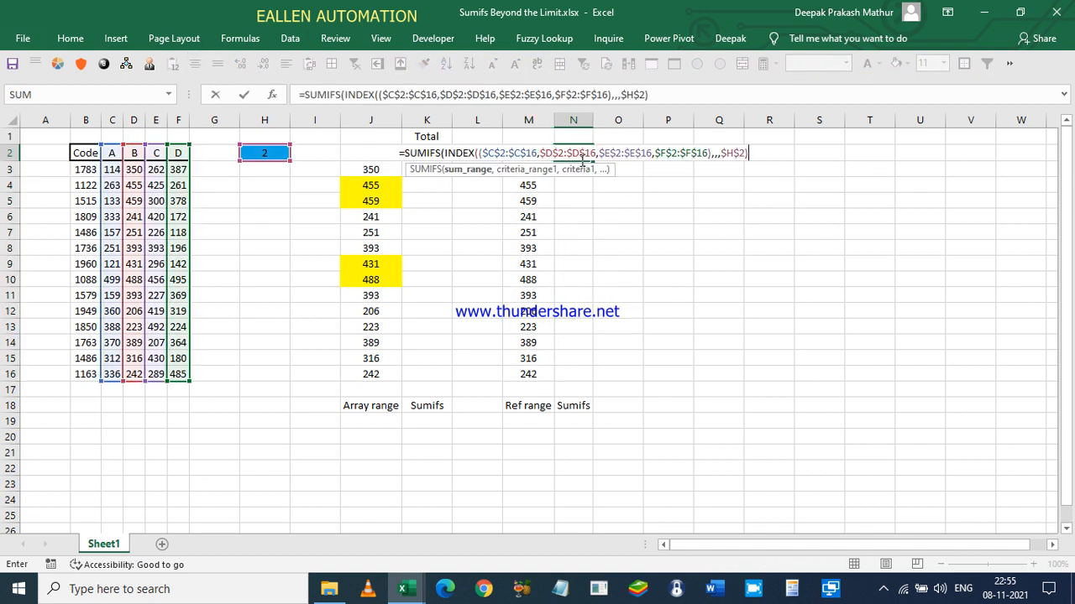
text(,)
key(ctrl+v)
text(,)
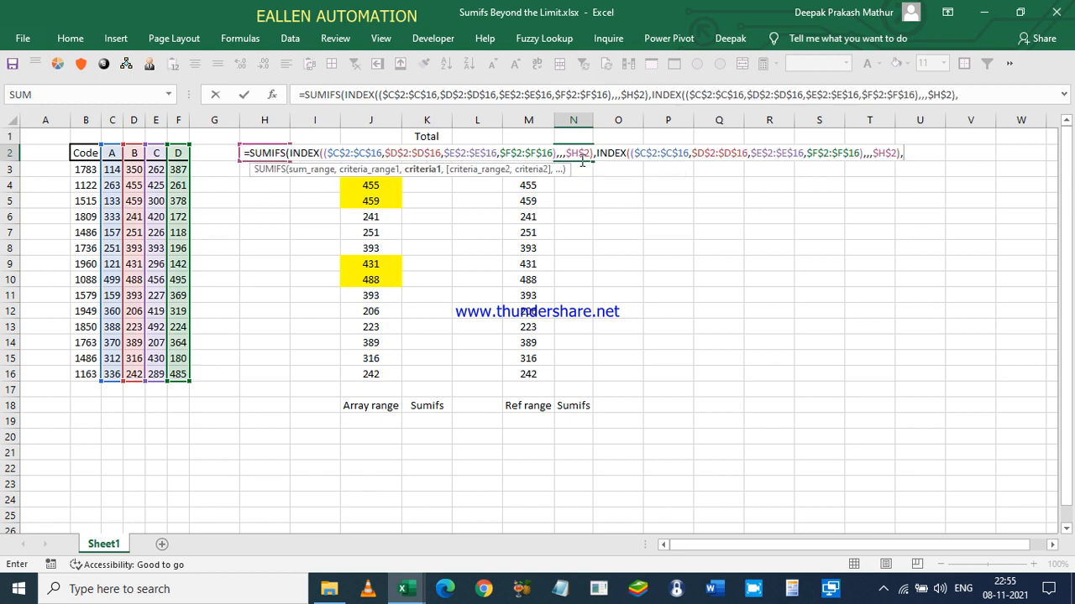
text(">400)
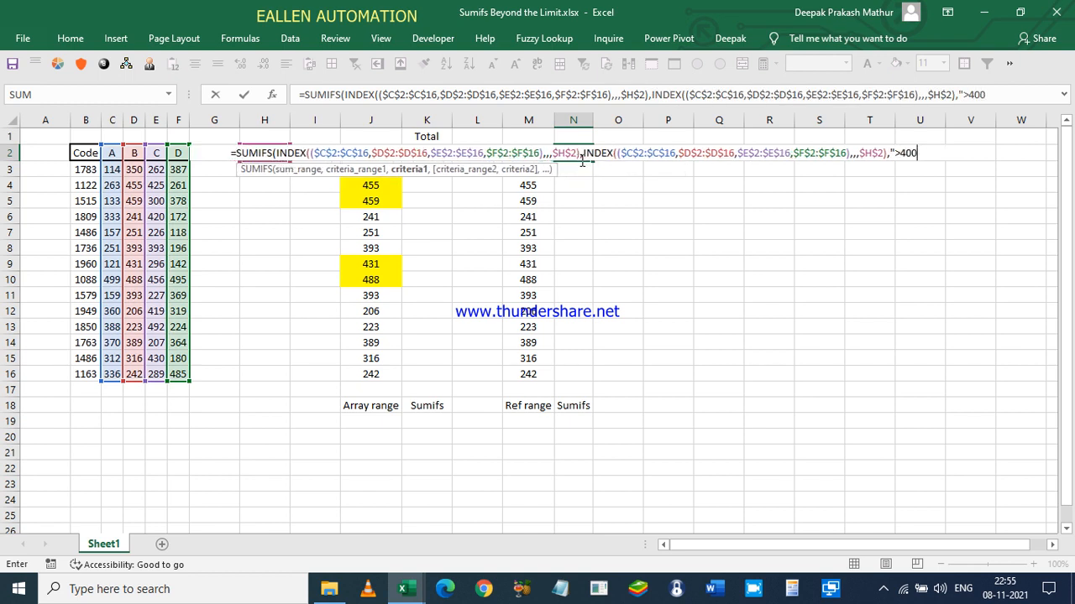
text("))
key(ctrl+Return)
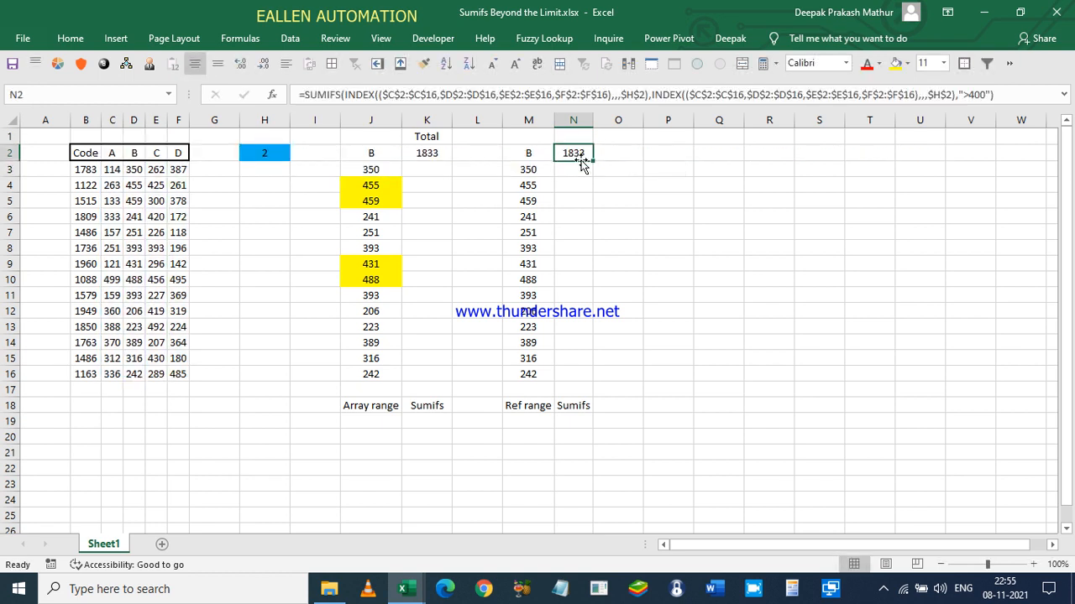
- Copy the "Total" heading from K1 to N1
key(Up)
key(Left)
key(Left)
key(Left)
key(ctrl+c)
key(Right)
key(Right)
key(Right)
key(ctrl+v)
key(Escape)
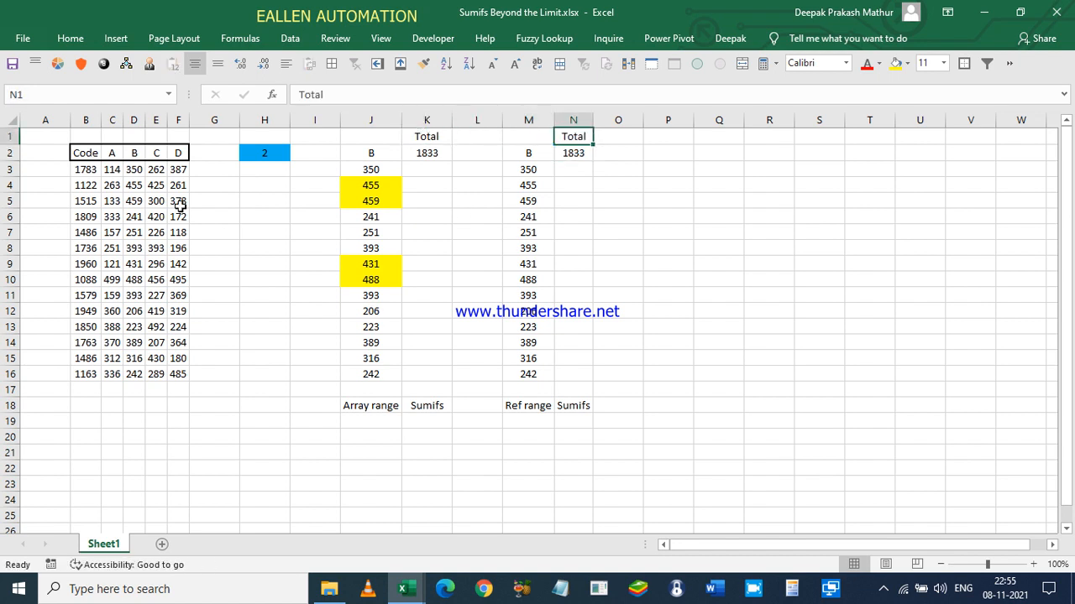
- Choose 1 as the column selector in H2
click(274, 148)
click(296, 155)
click(296, 155)
click(296, 155)
click(270, 167)
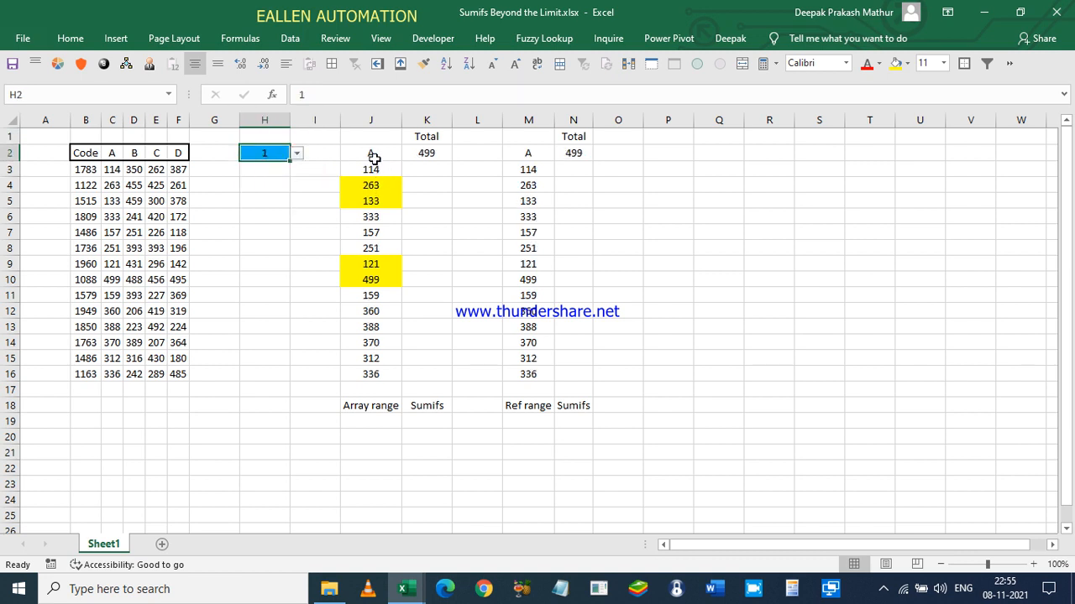
- Remove the fill colour from all of column J
click(370, 120)
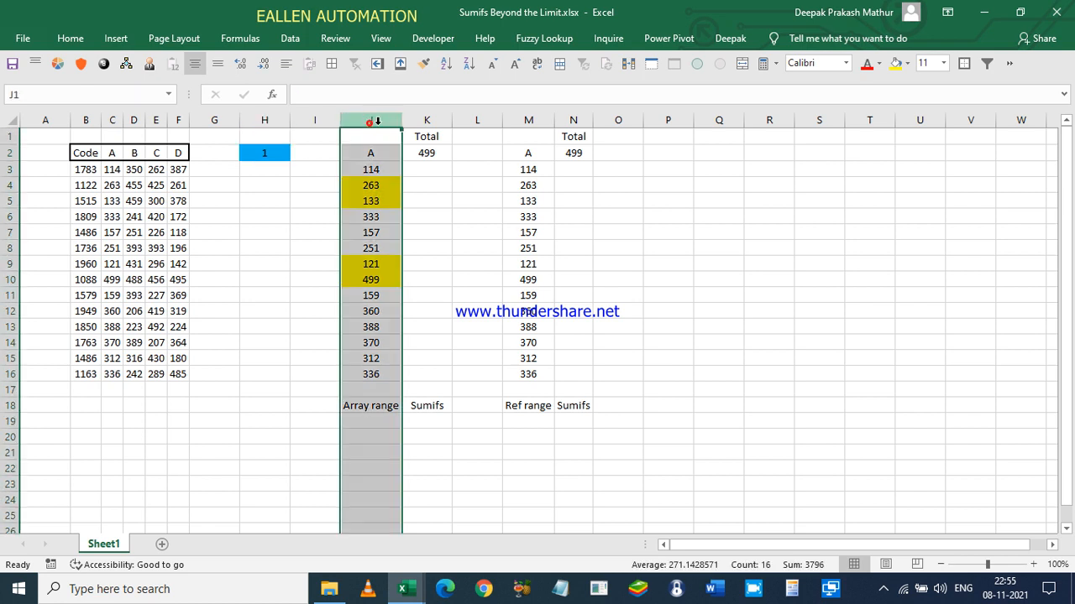
click(907, 64)
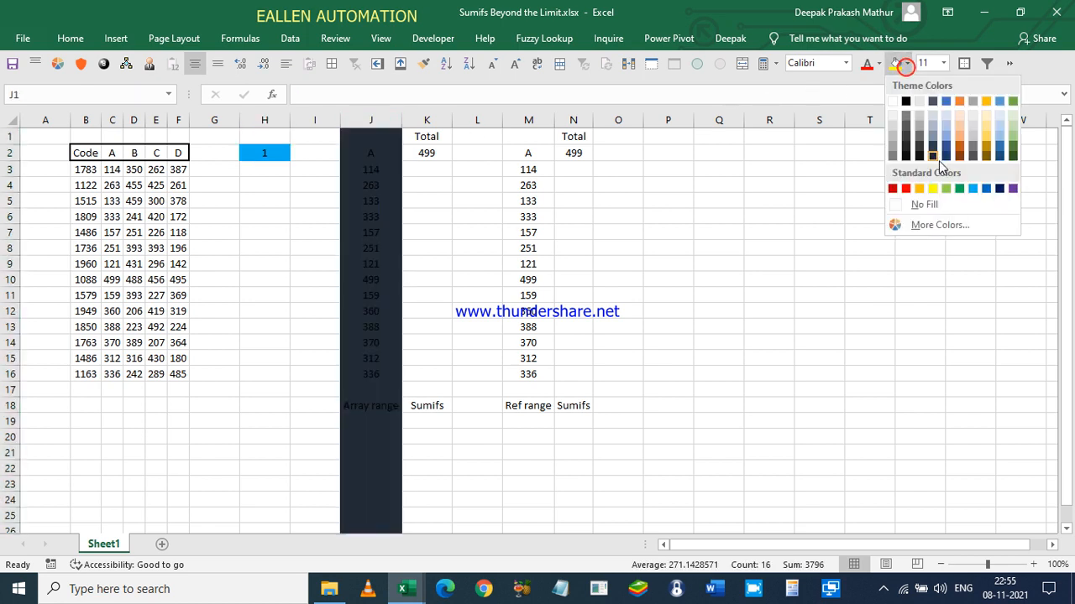
click(929, 208)
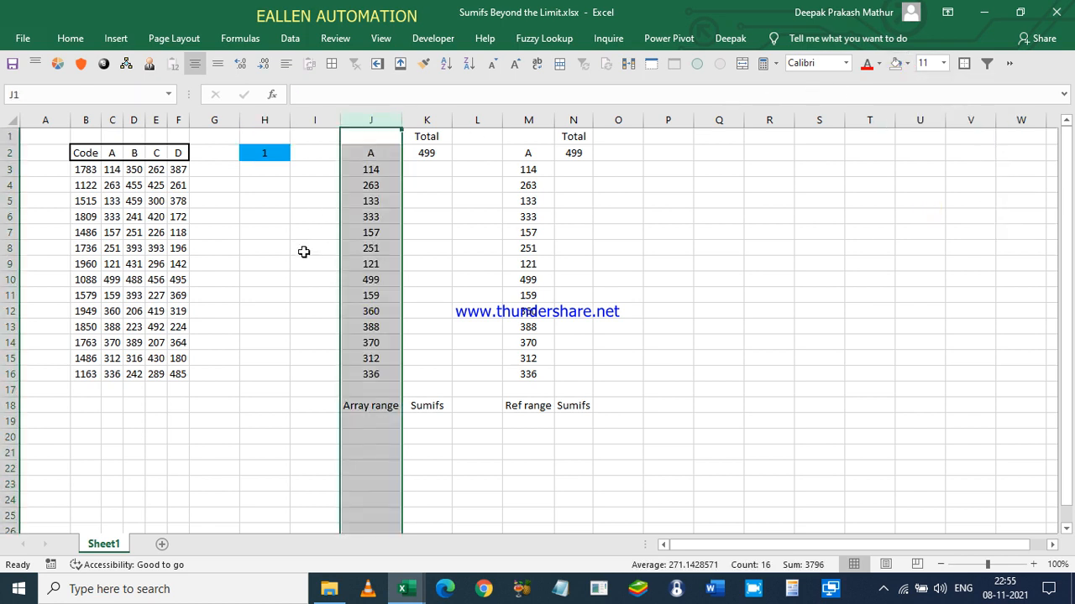
- Open the custom number format code of cells J3:J16 for editing
drag(371, 166, 370, 185)
drag(369, 244, 370, 375)
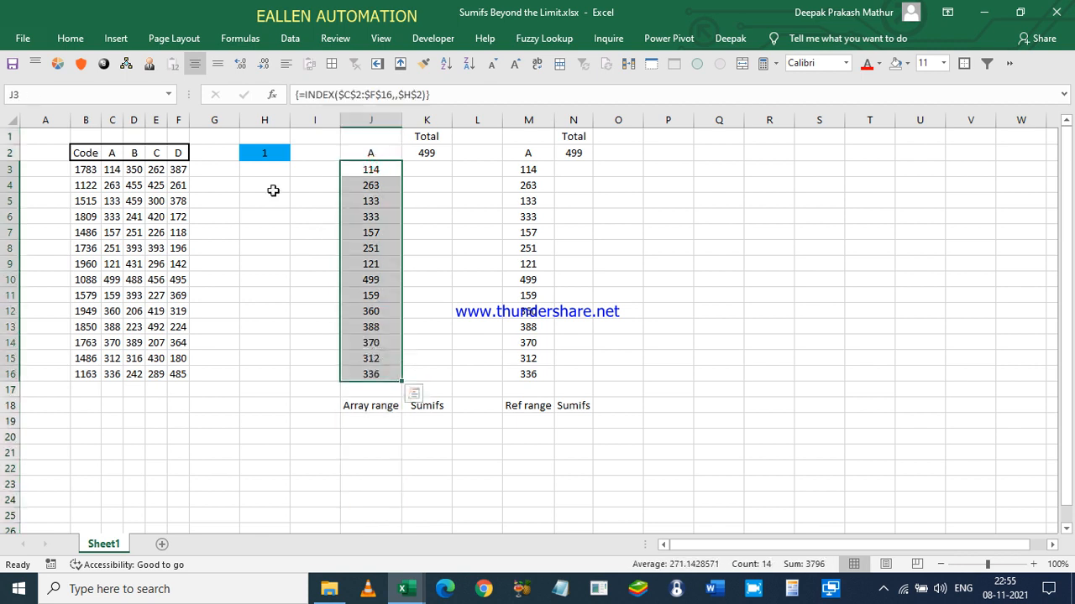
click(71, 39)
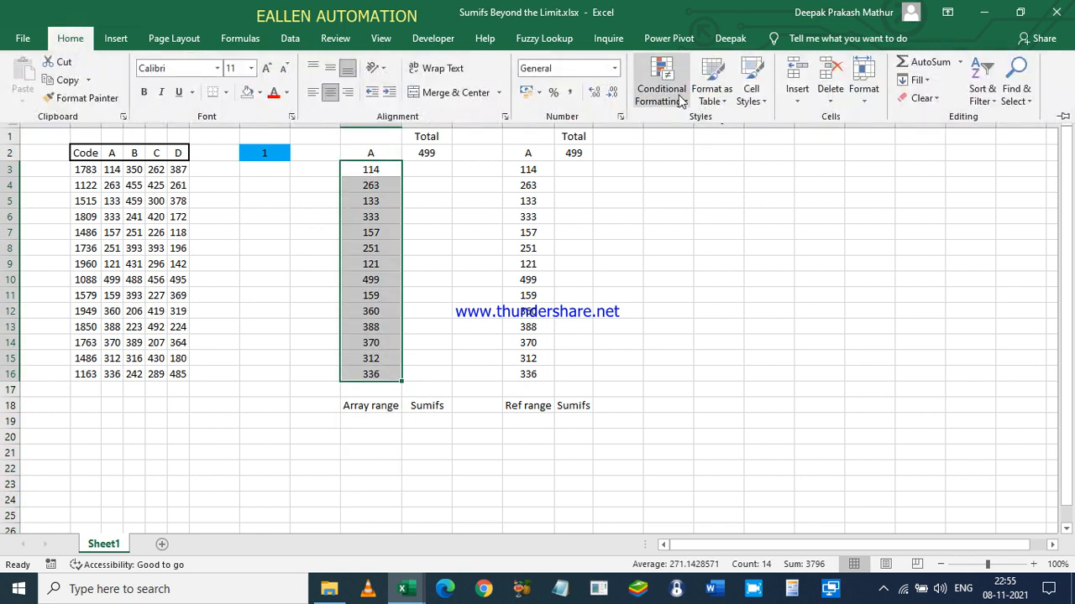
click(591, 252)
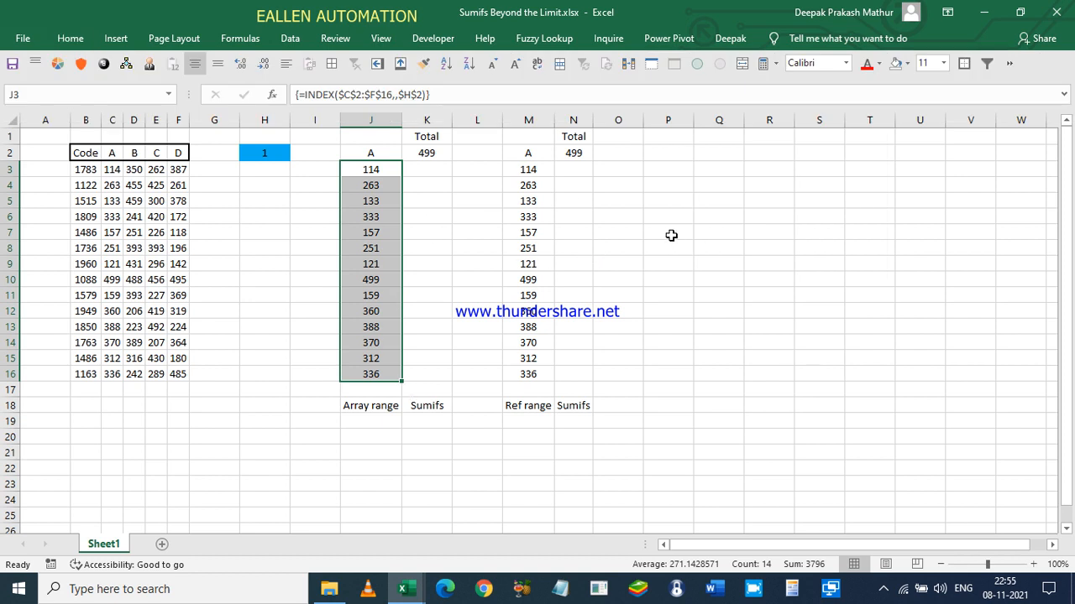
key(ctrl+1)
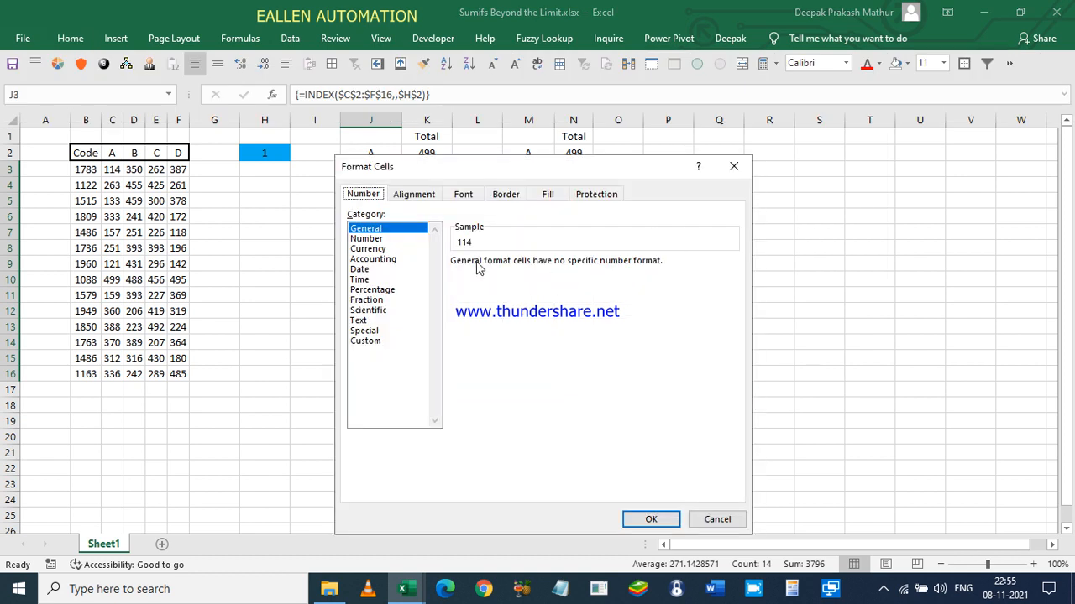
drag(508, 172, 780, 131)
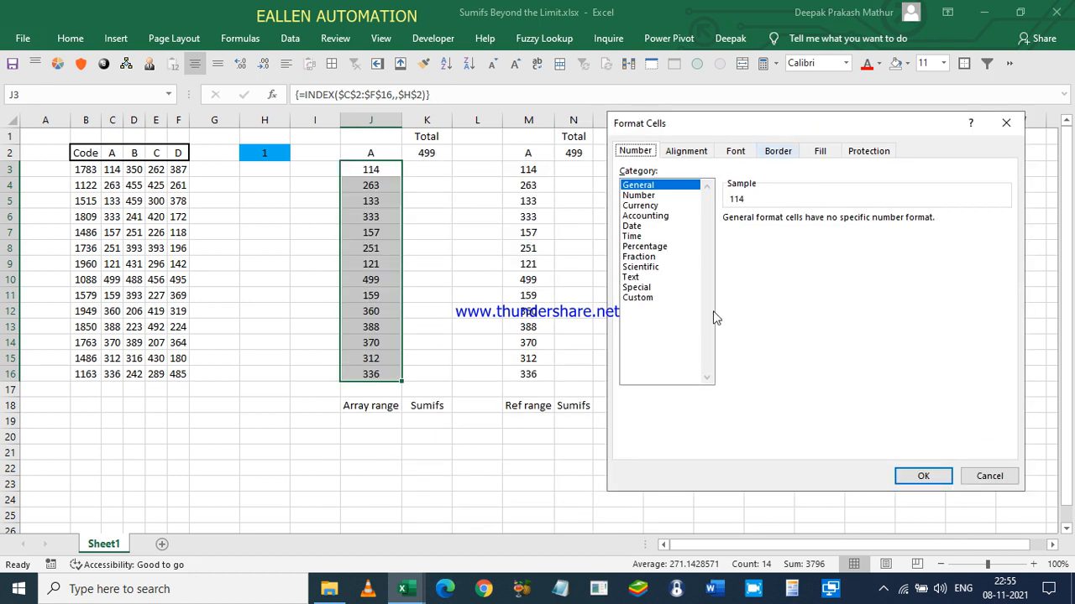
click(651, 300)
drag(767, 233, 717, 233)
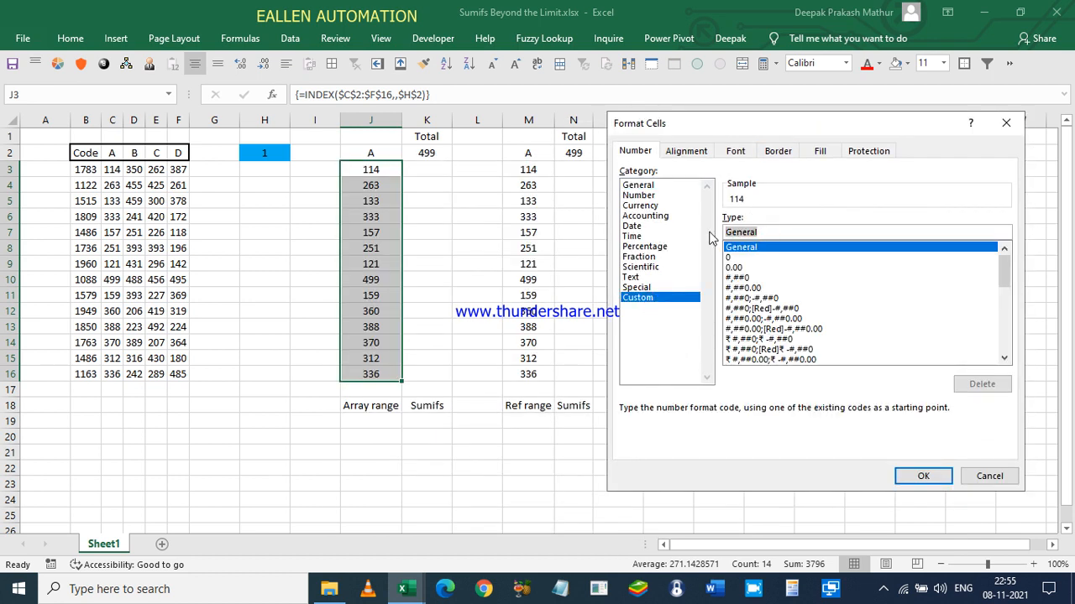
- Enter [>400][✔] 0 as the first section of the custom number format, inserting the check mark as an emoji
text([)
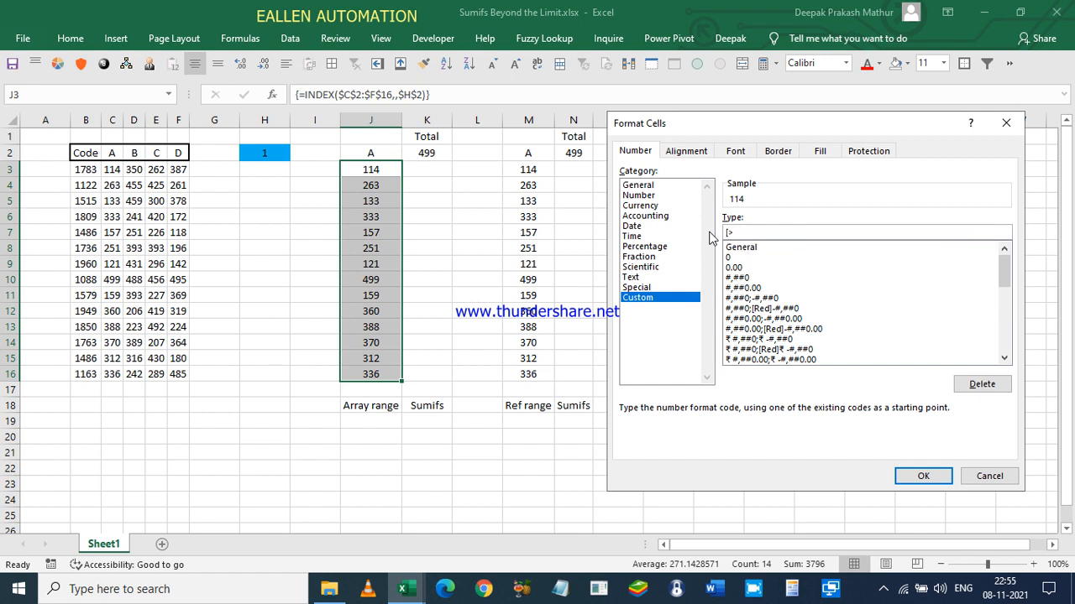
text(>400]▯)
text(0)
key(super+period)
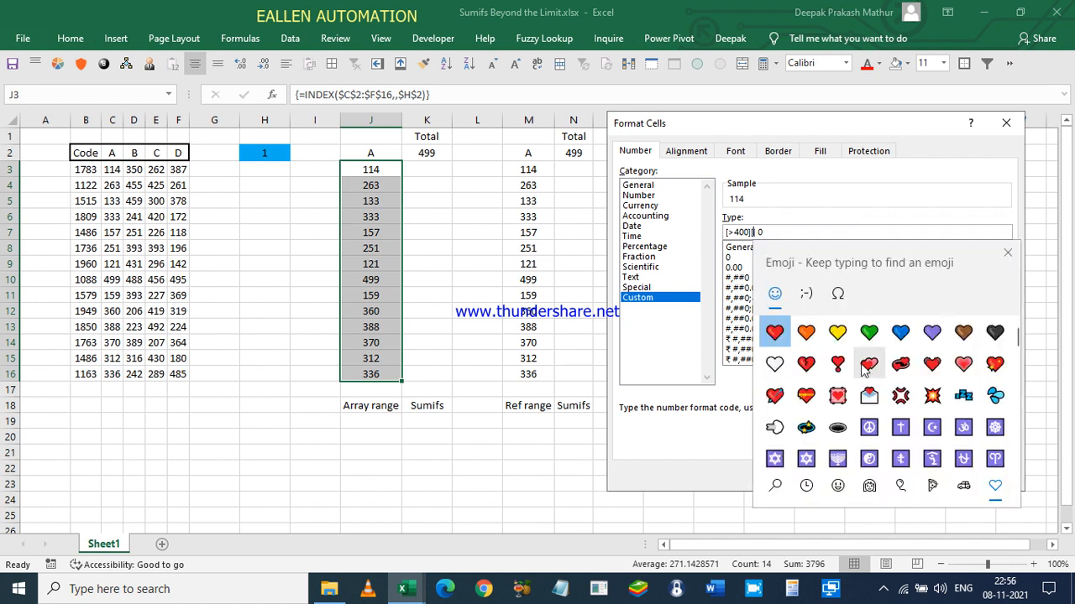
click(1016, 371)
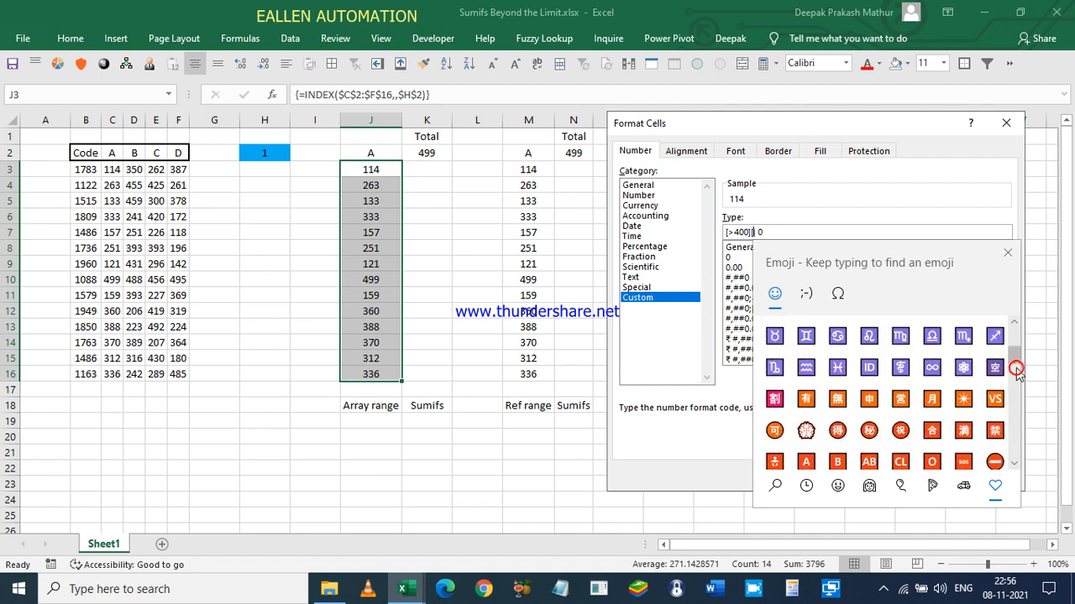
click(1023, 424)
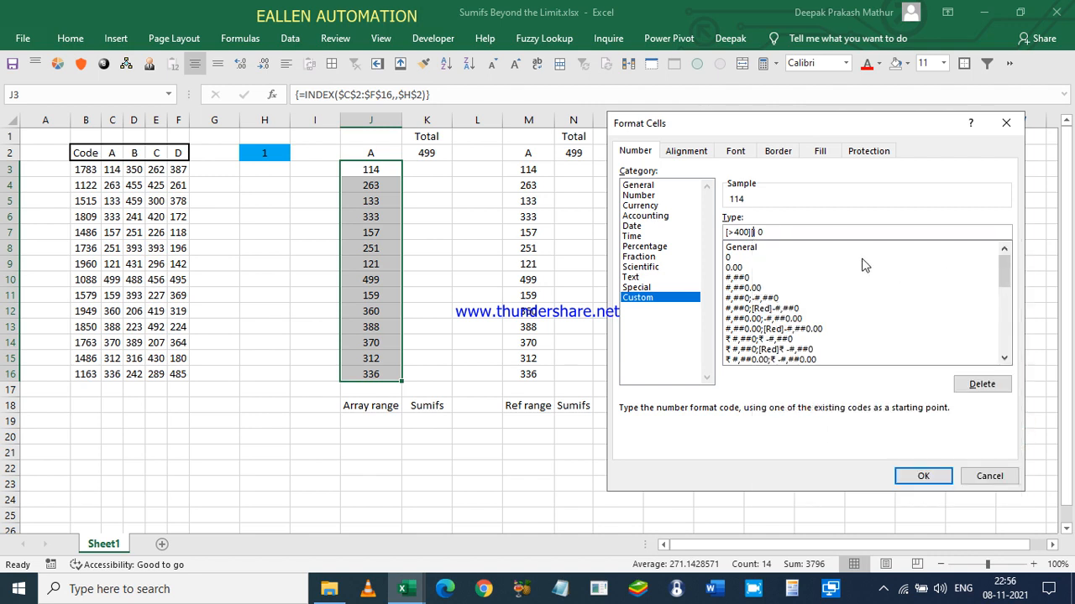
key(super+period)
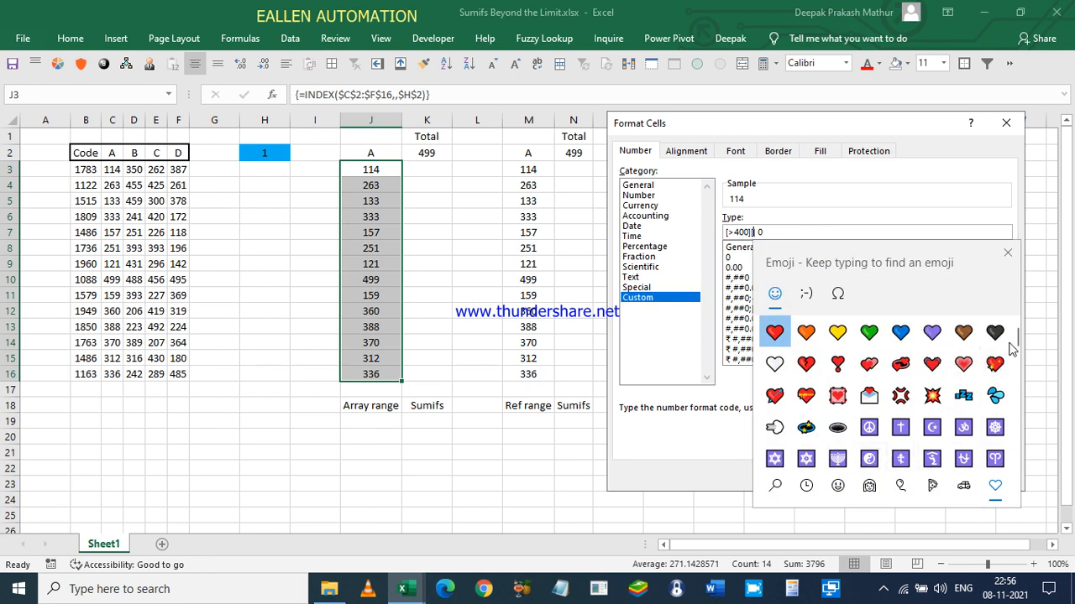
drag(1017, 340, 946, 497)
click(837, 485)
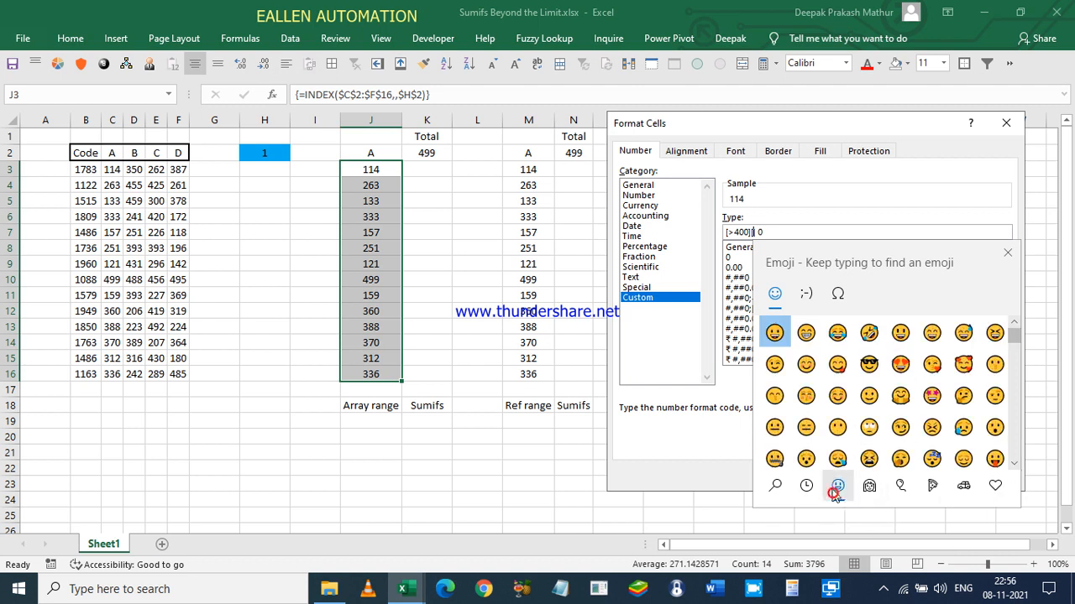
scroll(844, 395, down, 2)
scroll(847, 401, down, 5)
click(794, 494)
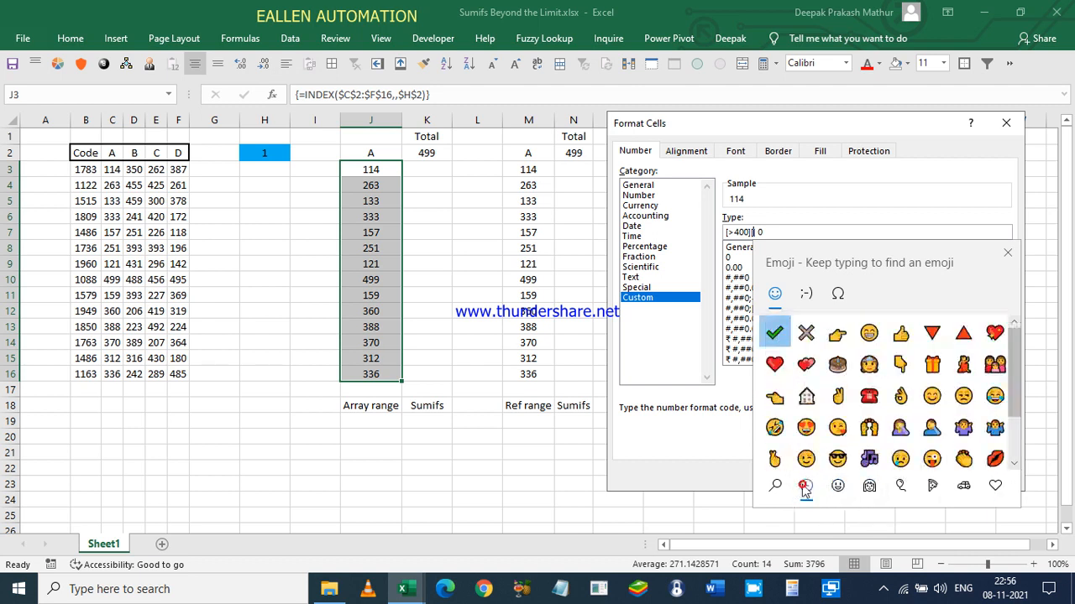
click(774, 333)
click(786, 237)
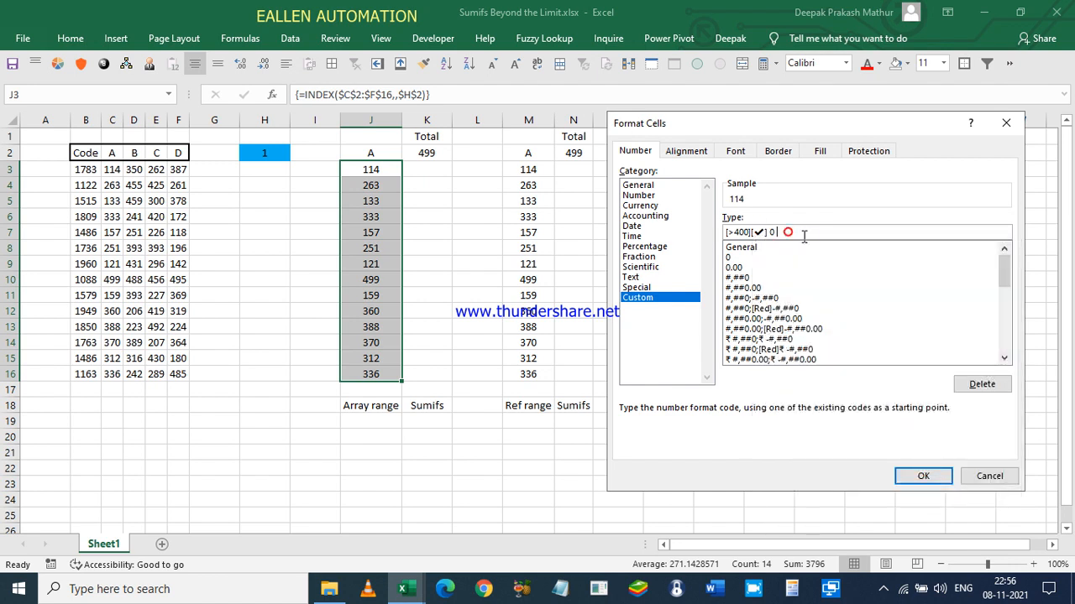
- Change the first condition to >=400, add a second section [<400][✖]0, and try to apply the custom format
text(;)
click(736, 232)
text(₹)
click(804, 232)
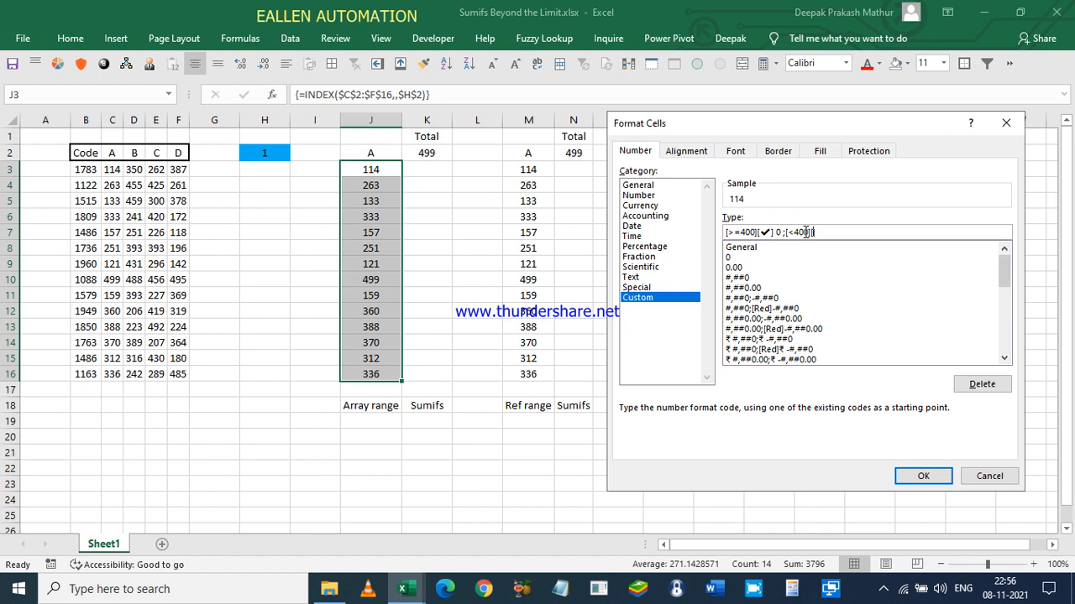
key(super+period)
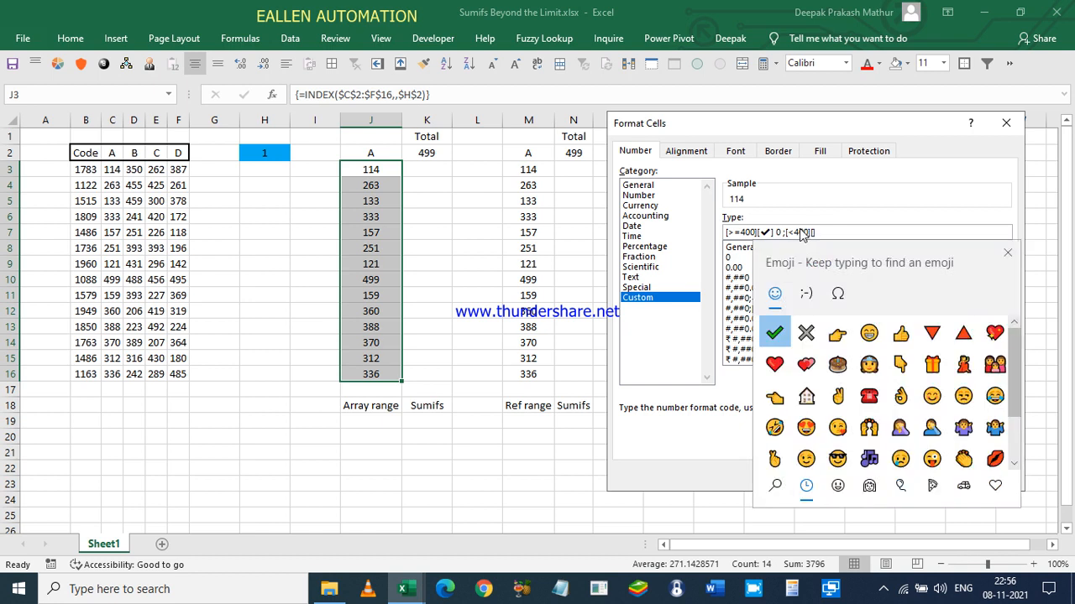
click(806, 334)
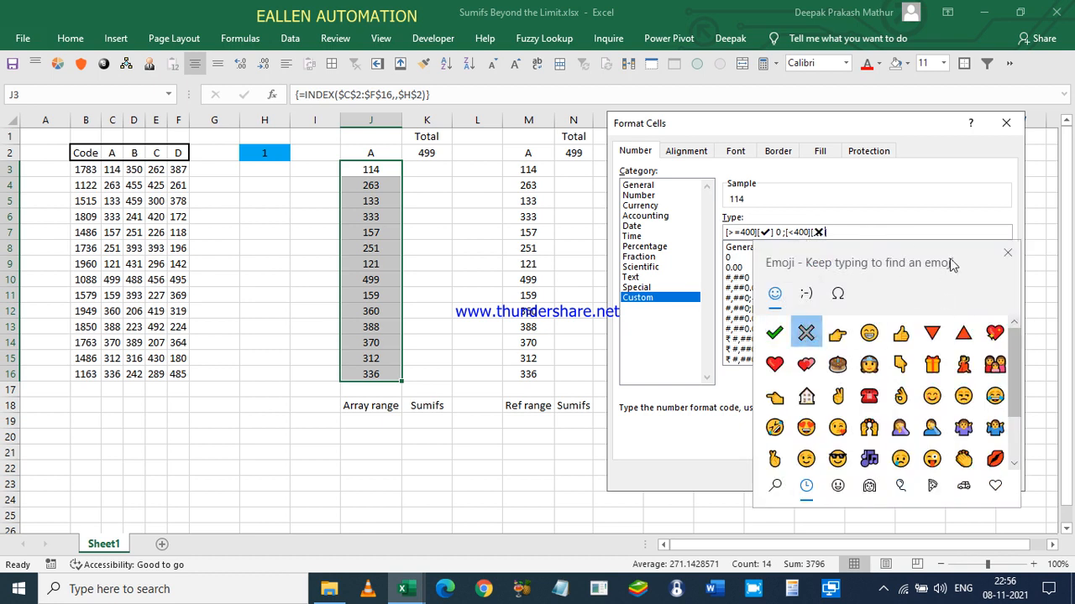
click(1007, 253)
text(]0)
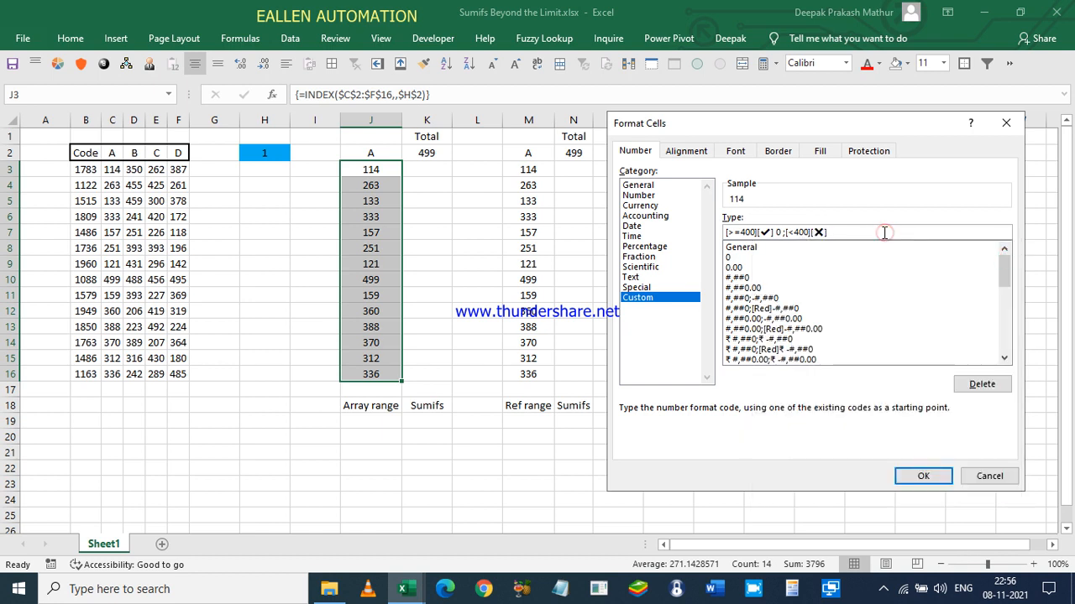
click(918, 476)
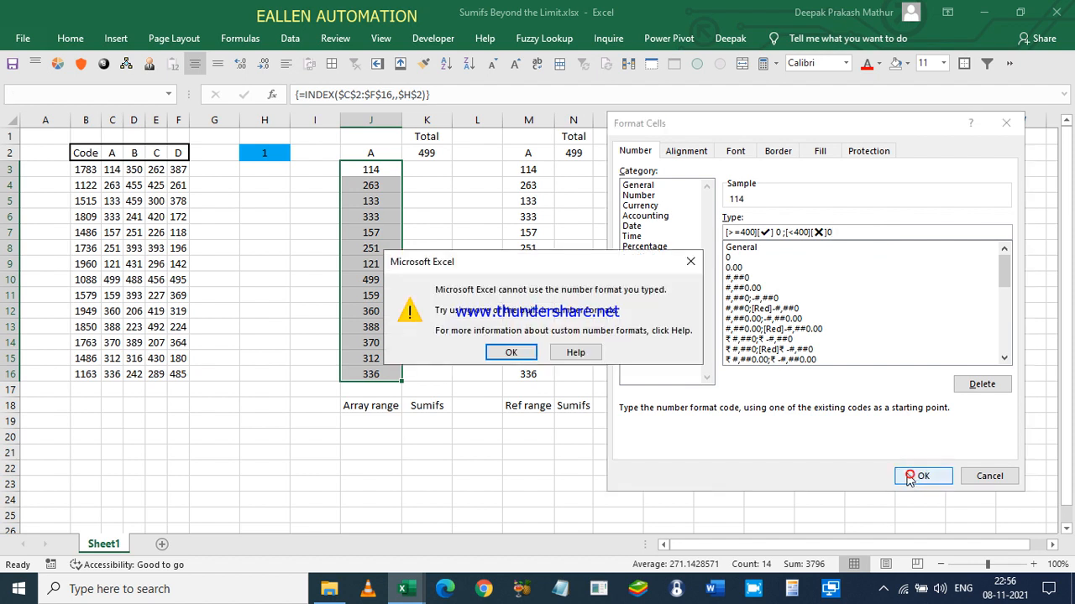
click(510, 354)
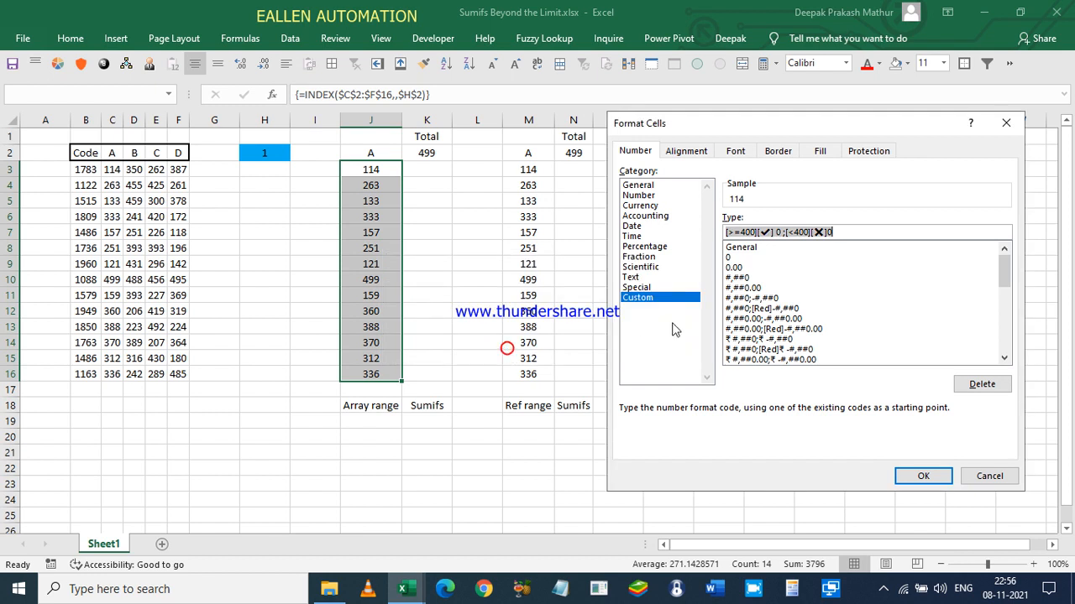
- Rewrite the custom format as [>=400][green] 0 ✔ ;[<400][red] 0 ✖ and apply it to J3:J16
click(762, 231)
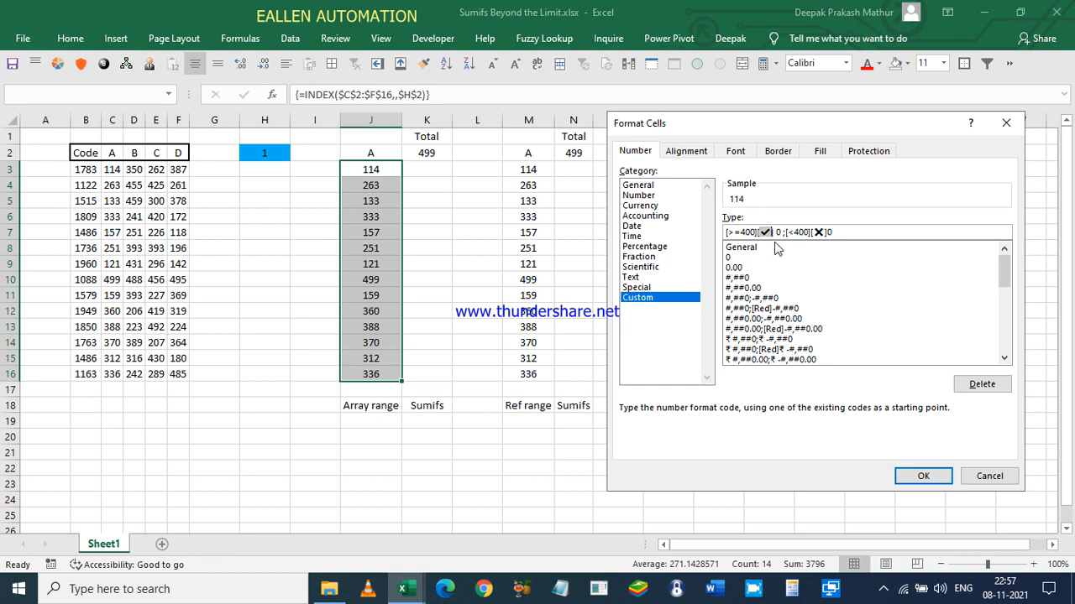
key(BackSpace)
text(green])
text(✔)
key(BackSpace)
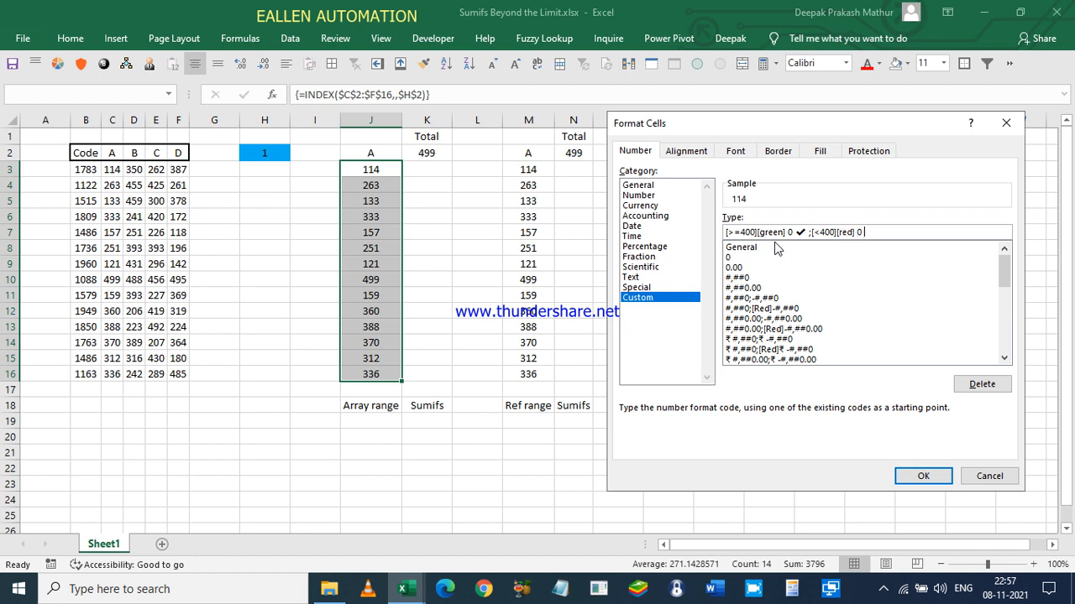
key(Return)
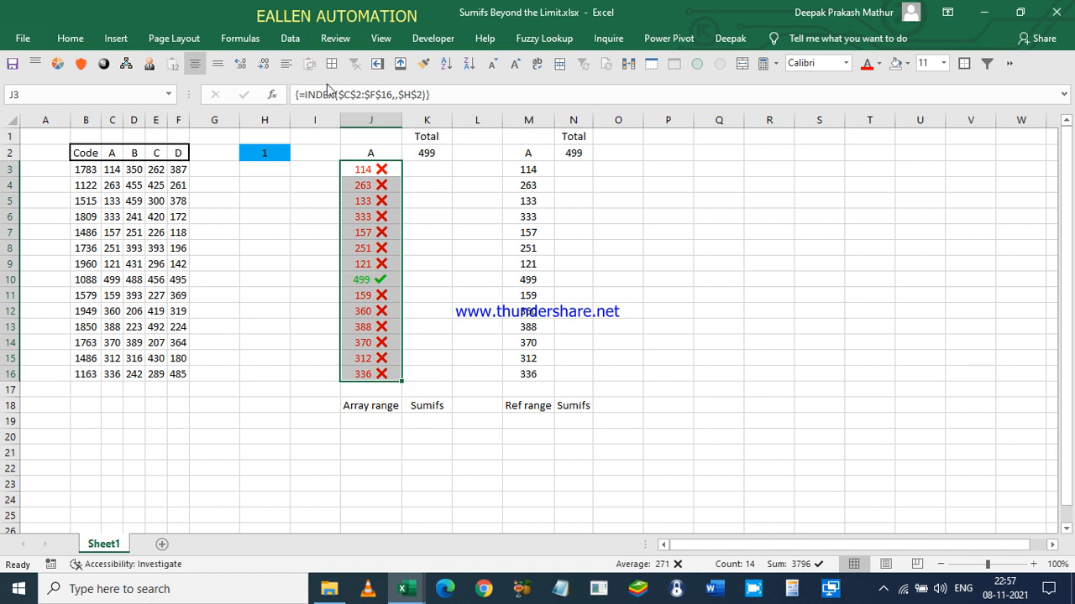
- Copy the formatting of J3:J16 onto M3:M16 and save the workbook
click(434, 70)
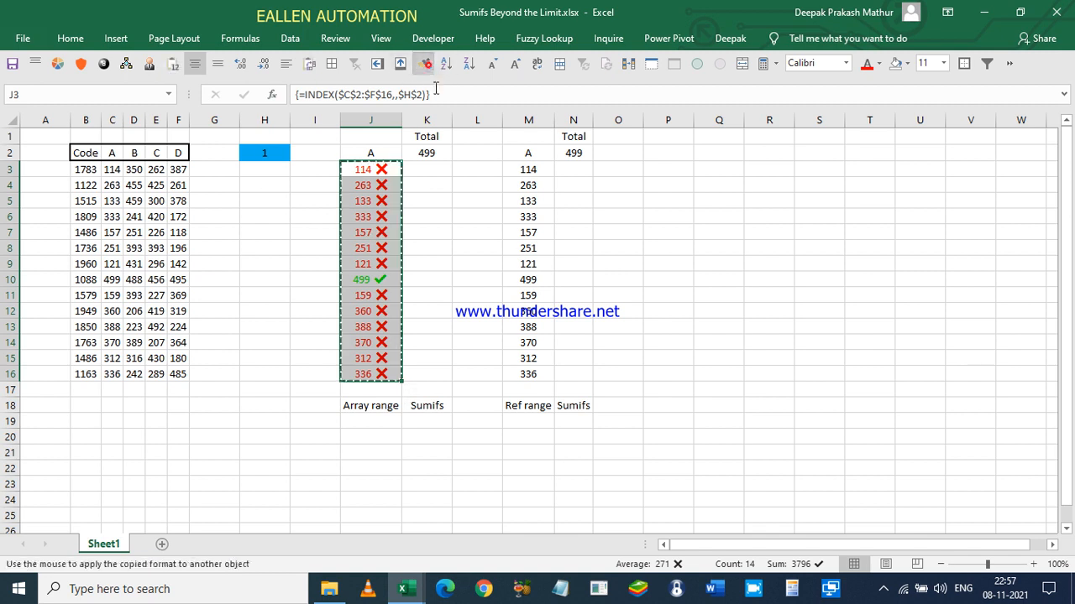
click(528, 169)
click(12, 62)
click(378, 169)
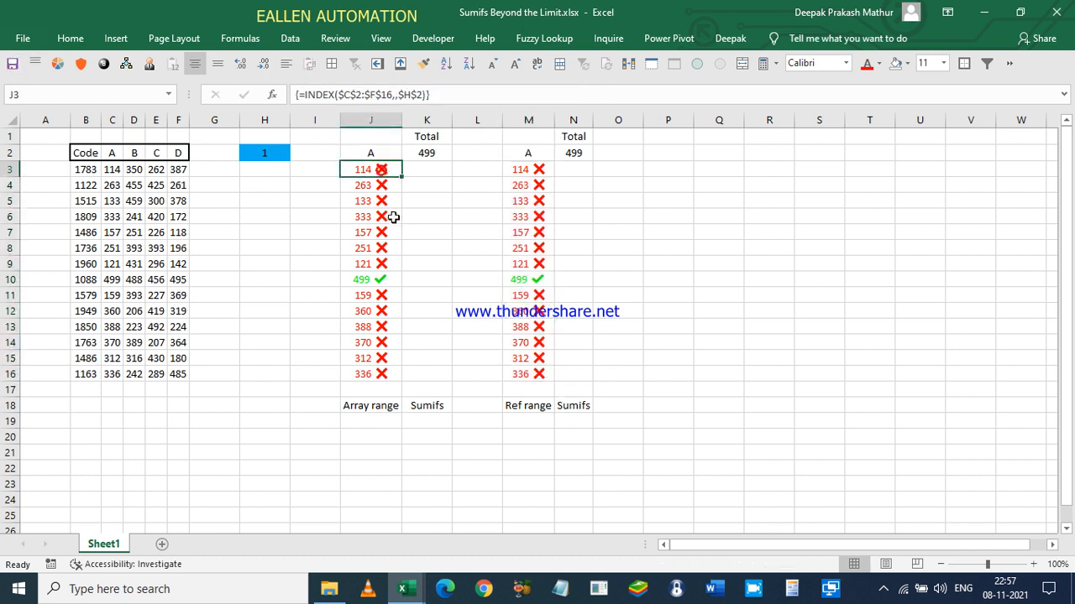
- Choose 2 as the column selector in H2 and select J4:J5 together with J9:J10 to check their sum
click(270, 153)
click(296, 154)
click(271, 176)
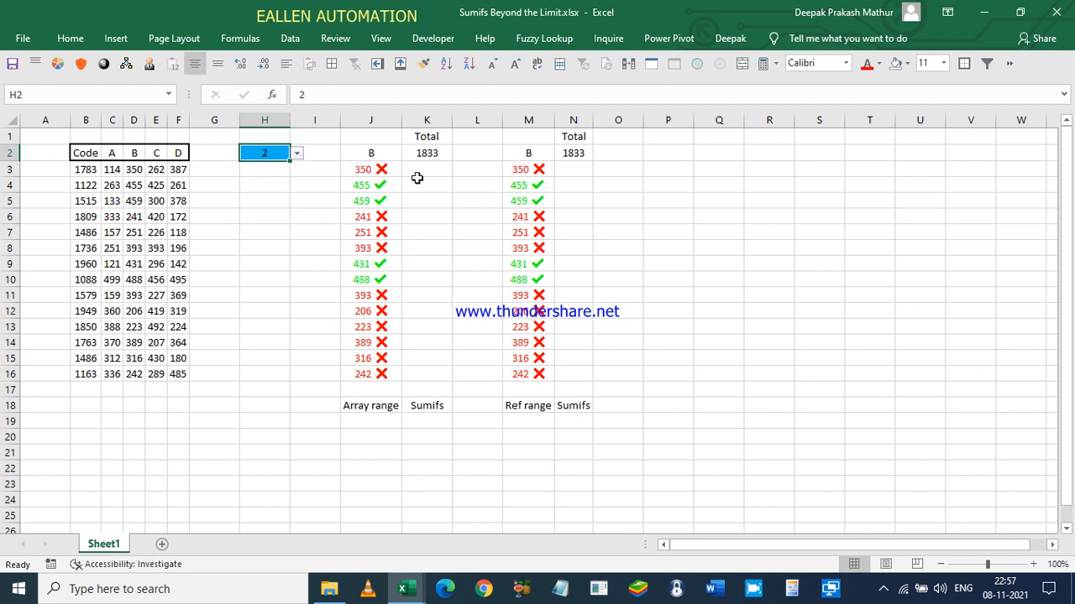
drag(369, 185, 369, 196)
ctrl+drag(367, 264, 366, 275)
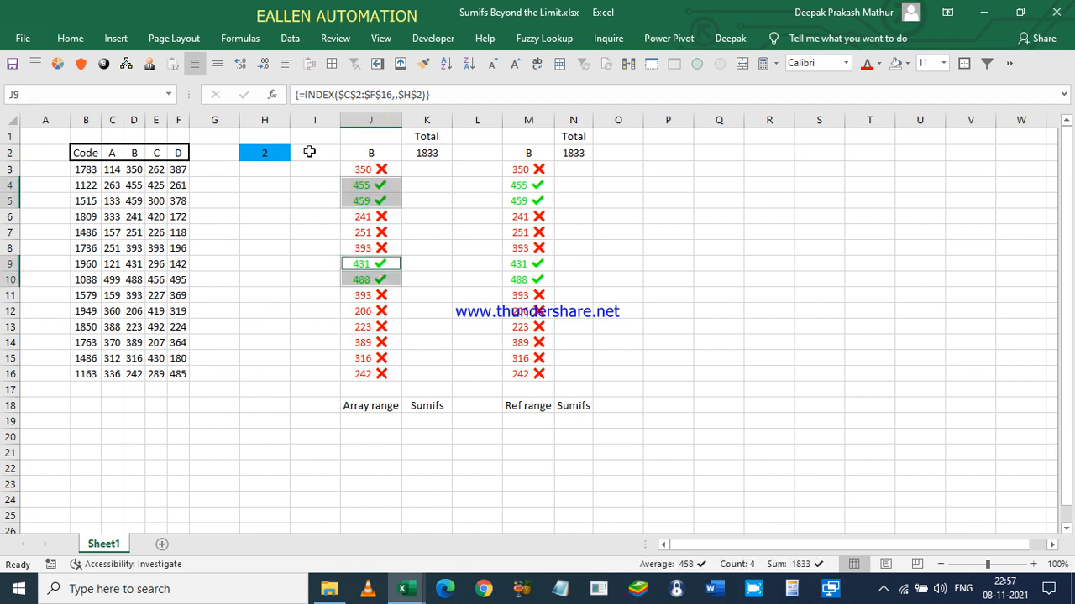
- Switch the column selector in H2 to 3 and finally to 4 to test both totals
click(271, 153)
click(293, 154)
click(265, 186)
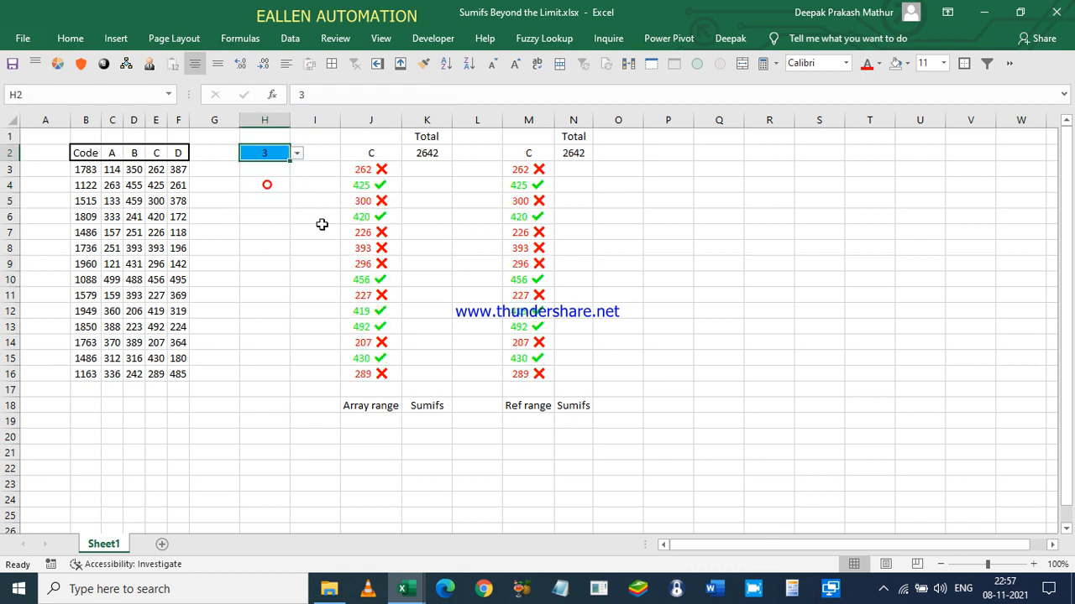
click(297, 153)
click(272, 198)
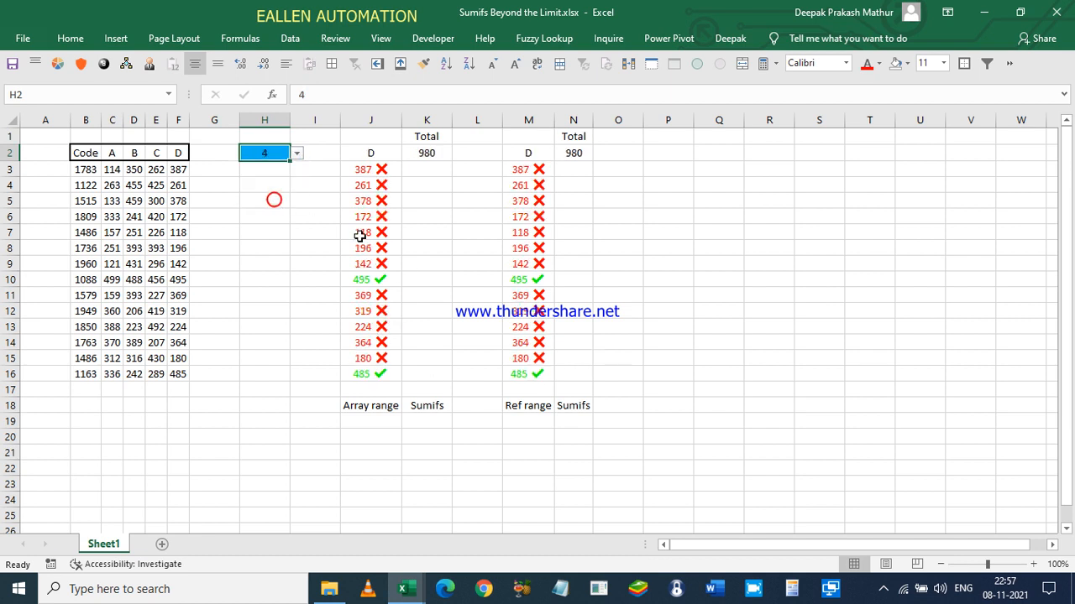
- Compare the INDEX formulas behind the array range in column J and the reference range in column M
click(395, 168)
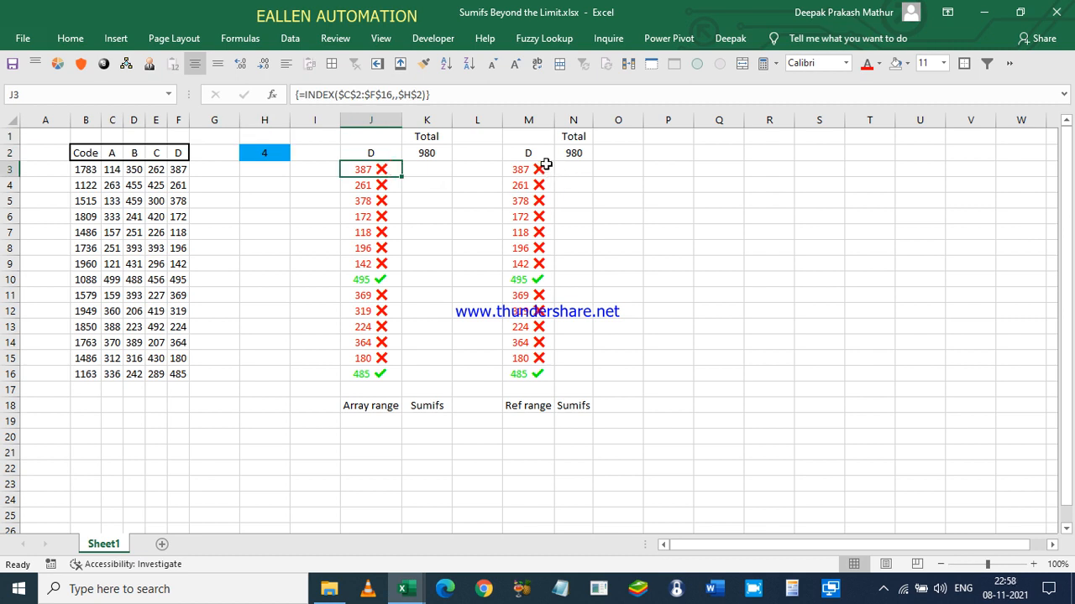
click(526, 172)
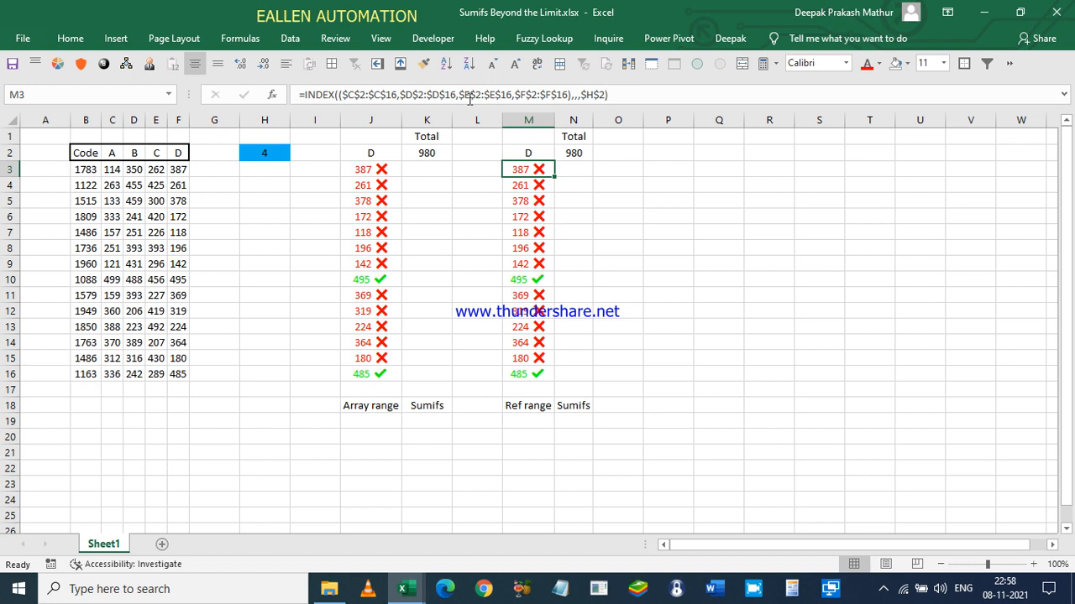
click(373, 199)
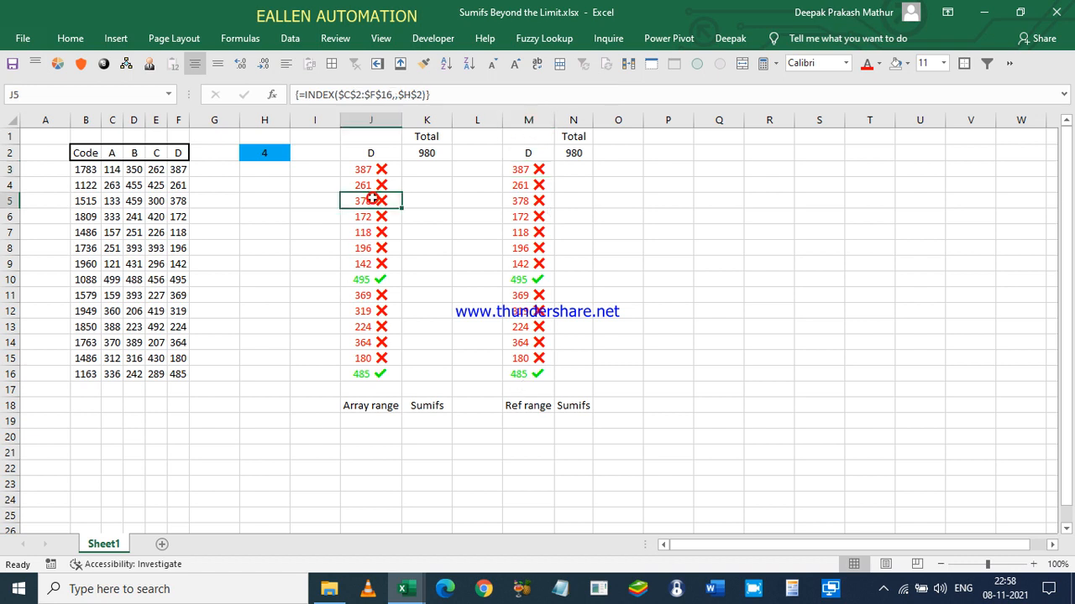
click(530, 217)
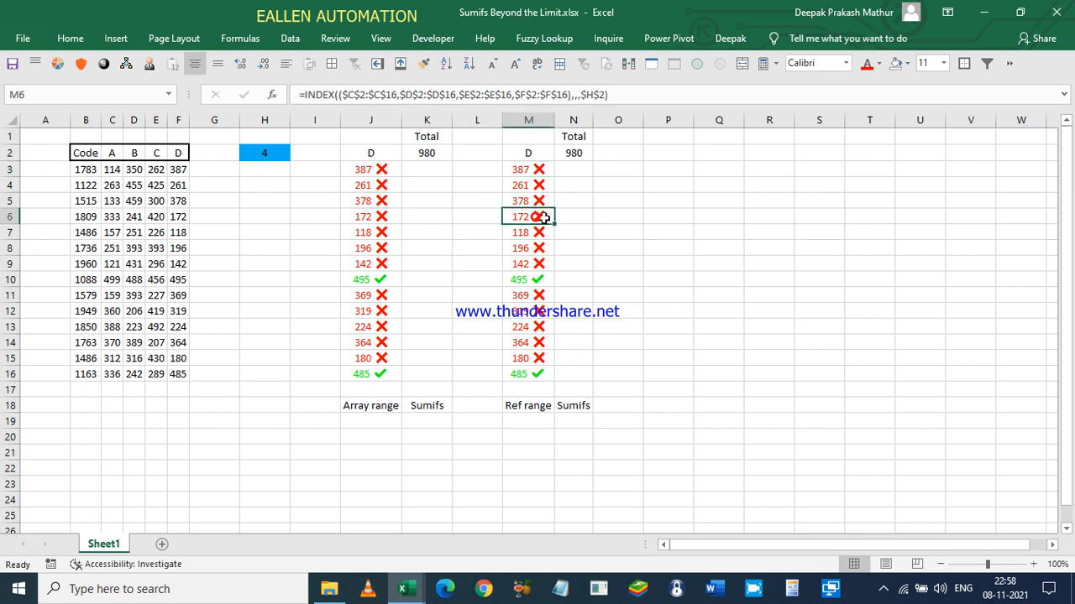
- Make the "Total" headings in K1 and N1 bold
drag(441, 136, 596, 133)
key(ctrl+b)
click(579, 171)
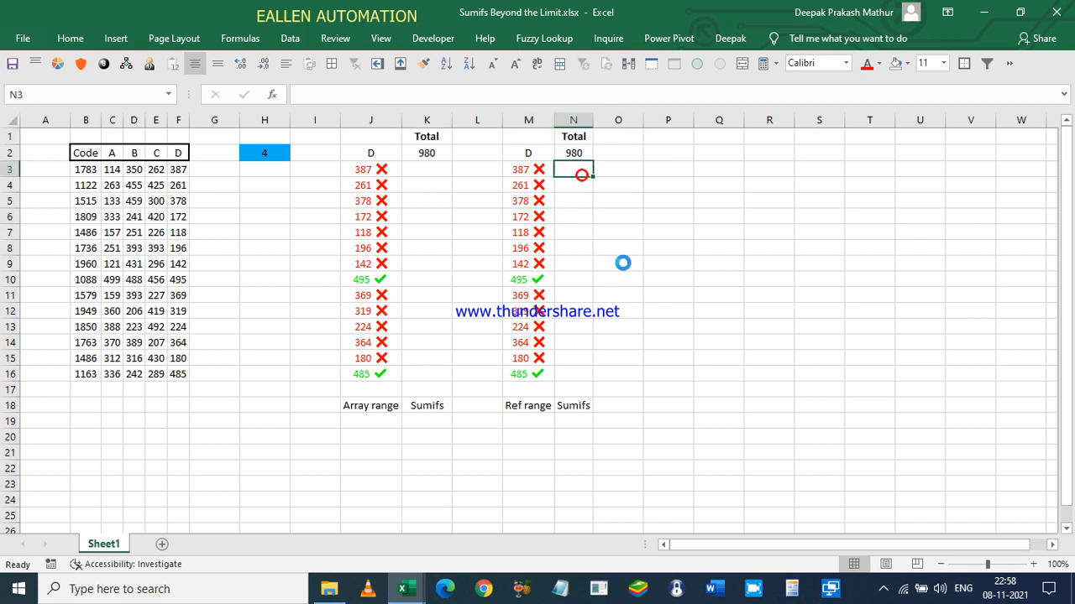
click(883, 589)
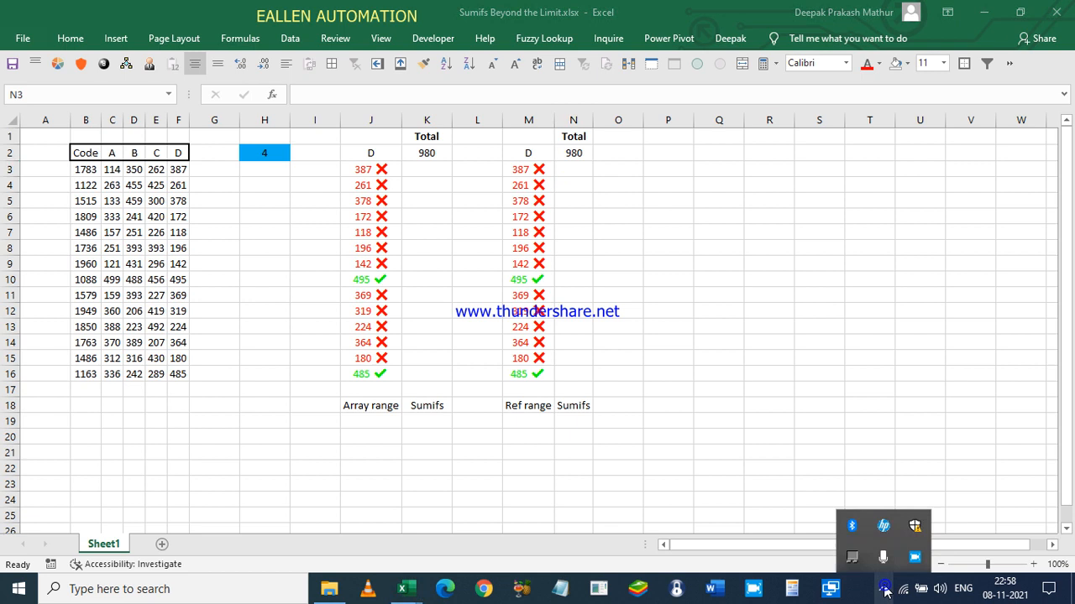
right_click(916, 556)
click(932, 512)
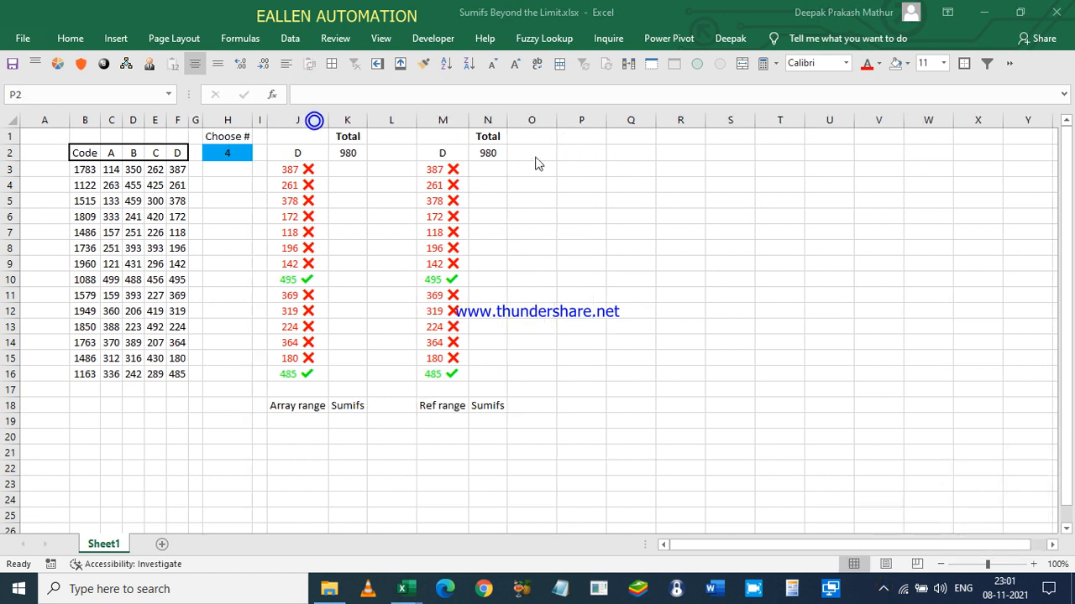
click(579, 157)
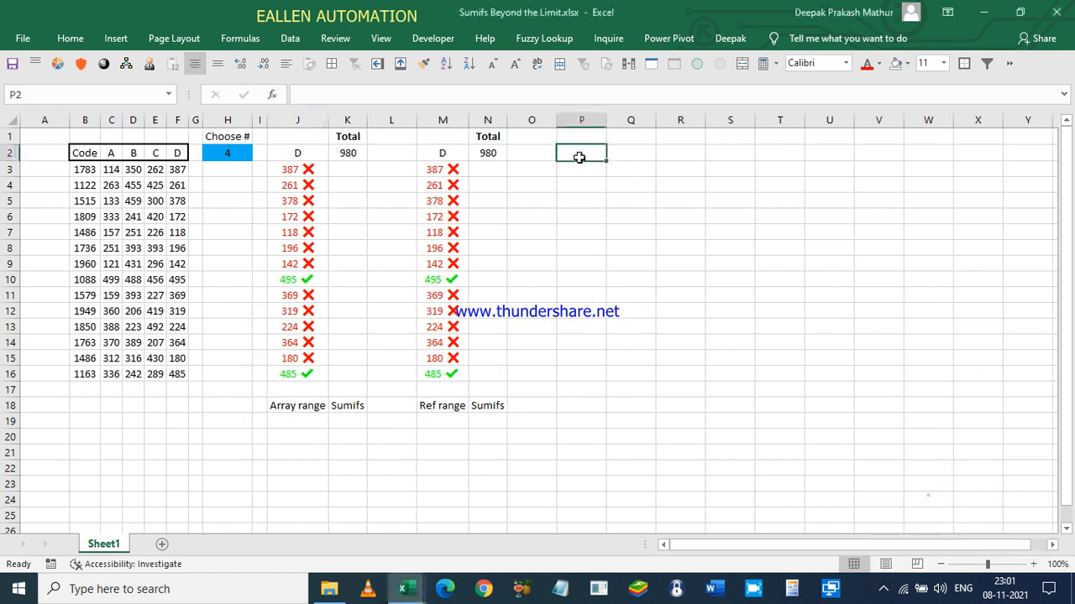
click(317, 154)
- Enter a FORMULATEXT formula in J19 that shows the array INDEX formula of J16
click(298, 422)
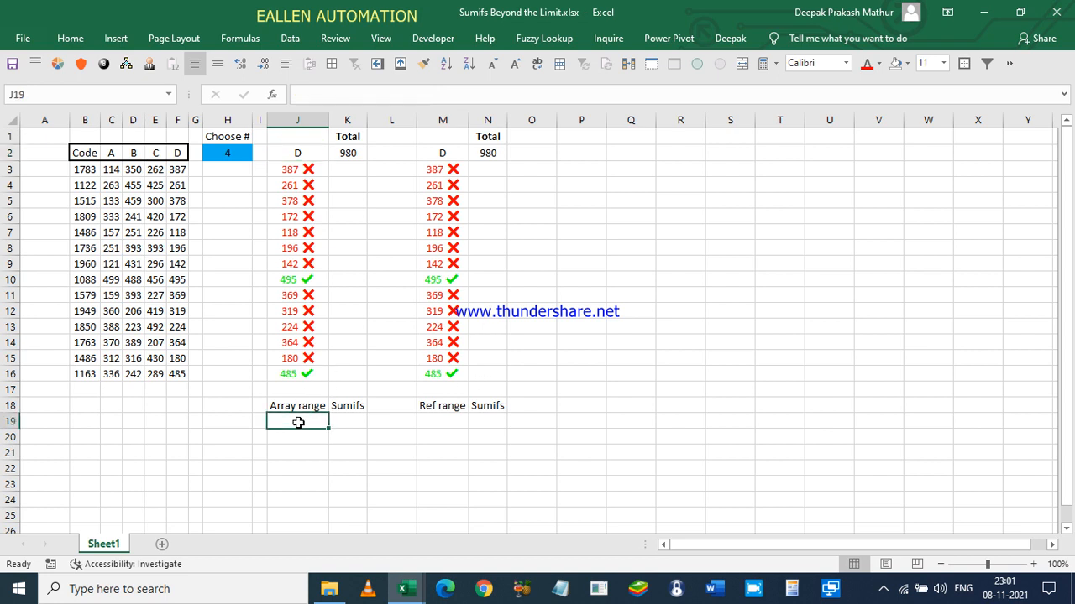
text(=for)
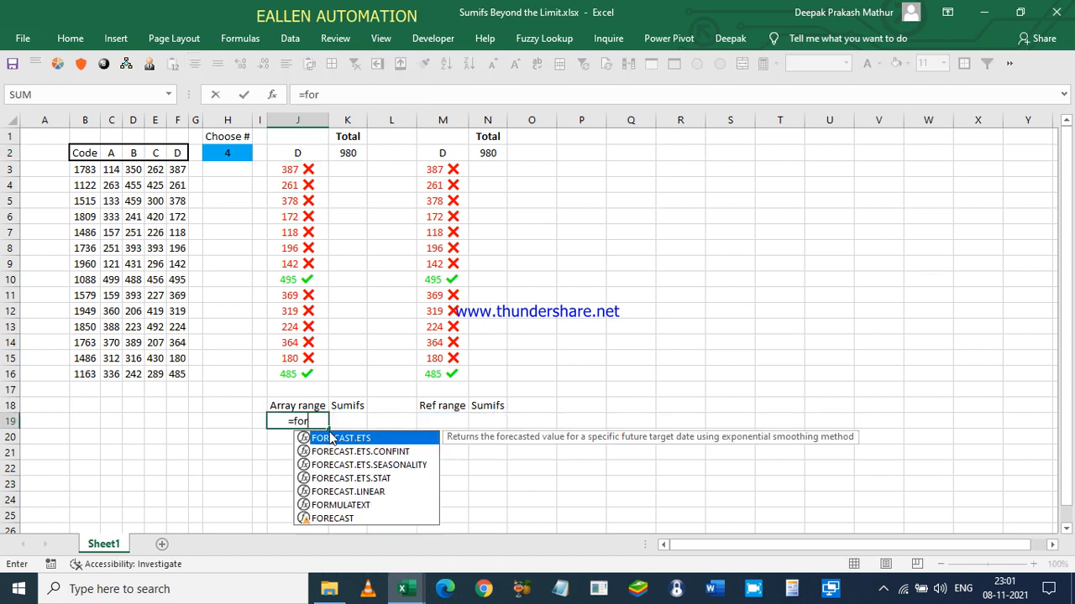
key(Down)
key(Down)
key(Down)
key(Down)
key(Down)
key(Tab)
key(Up)
key(Up)
key(Up)
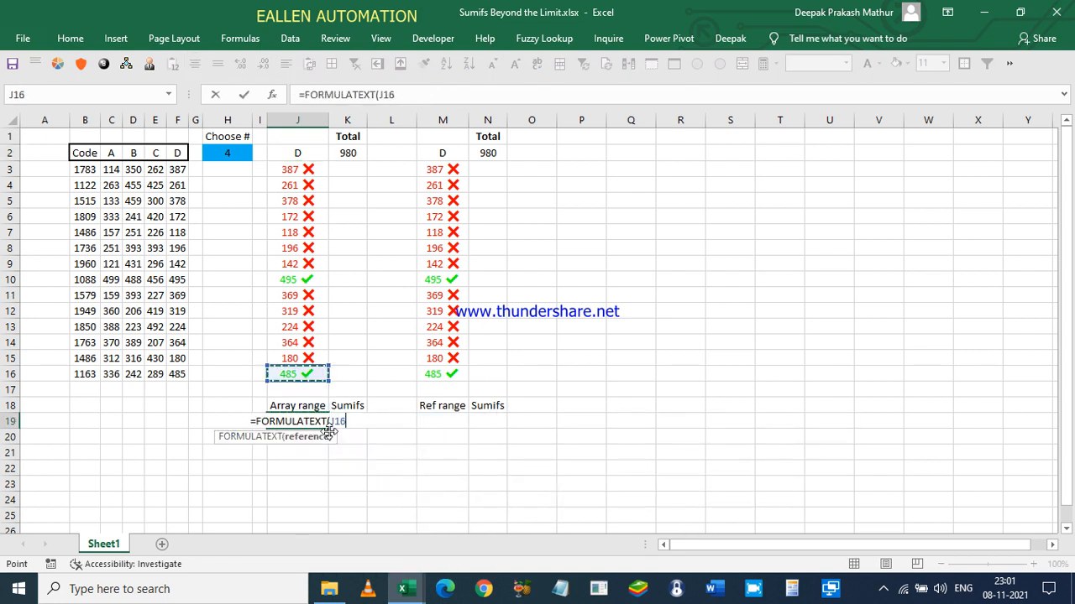
key(ctrl+Return)
- Copy the FORMULATEXT formula from J19 to M19 under "Ref range"
key(ctrl+c)
key(Right)
key(Right)
key(Right)
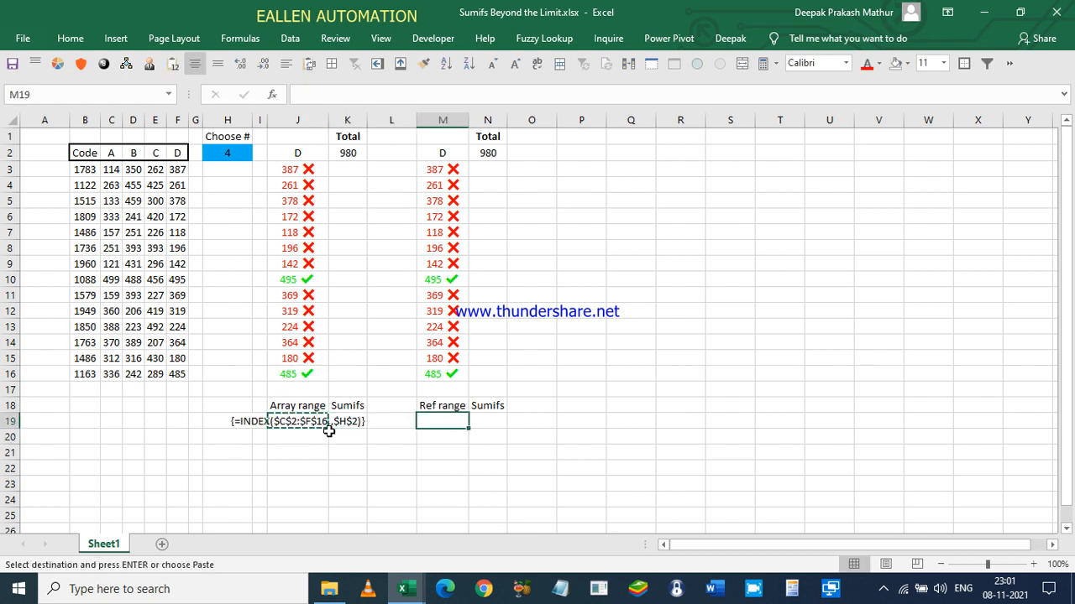
key(Return)
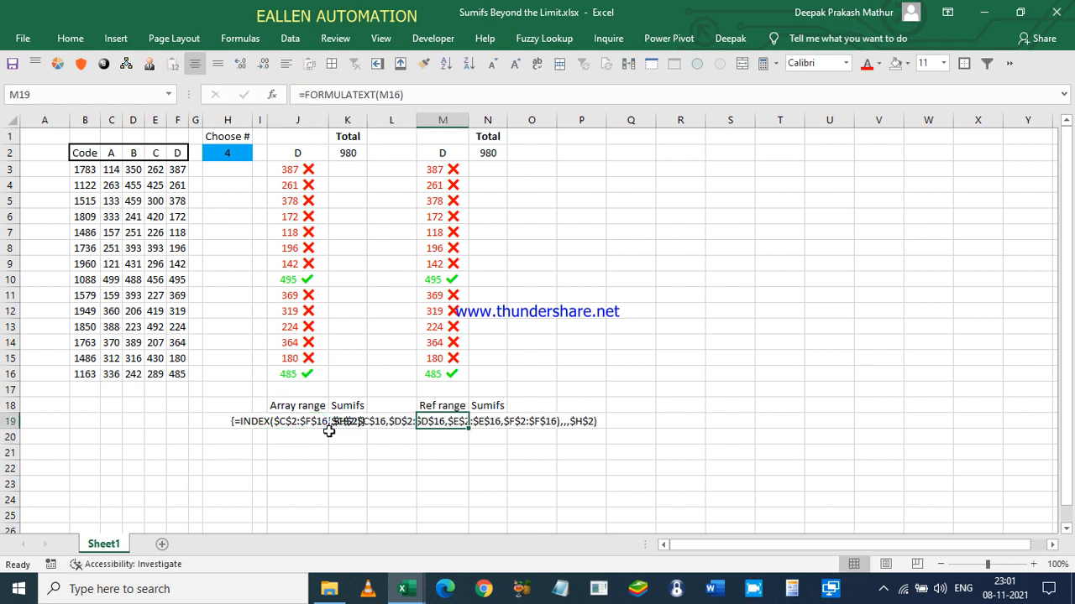
- Left-align the whole of row 19 so the two formula texts no longer overlap
key(shift+space)
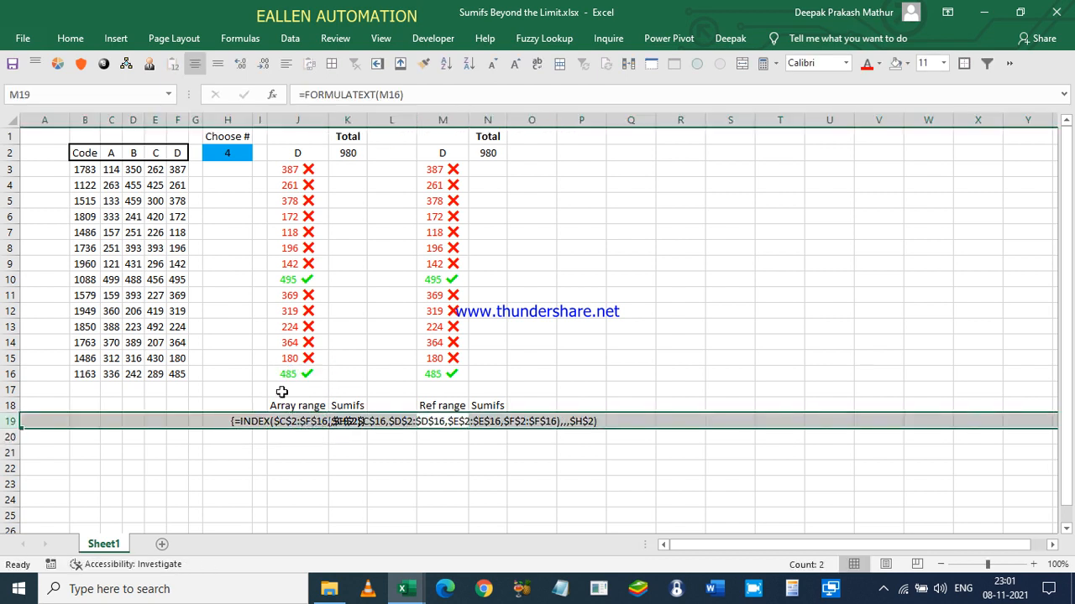
click(286, 63)
click(436, 424)
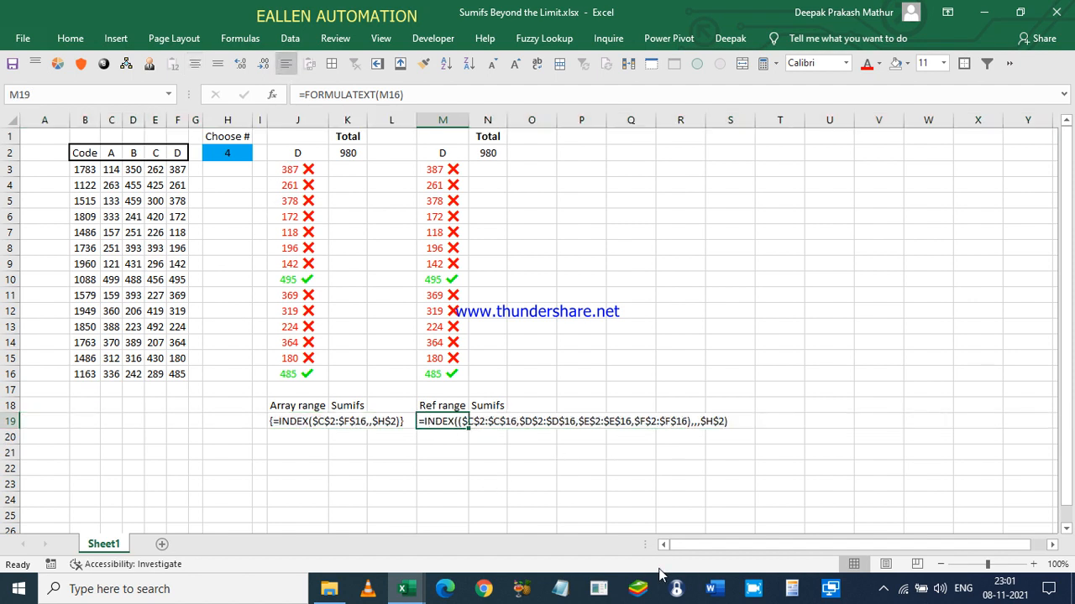
- Enter the heading "Choose Alpha" in P1 and fit the width of column P to it
key(ctrl+Up)
key(ctrl+Up)
key(ctrl+Up)
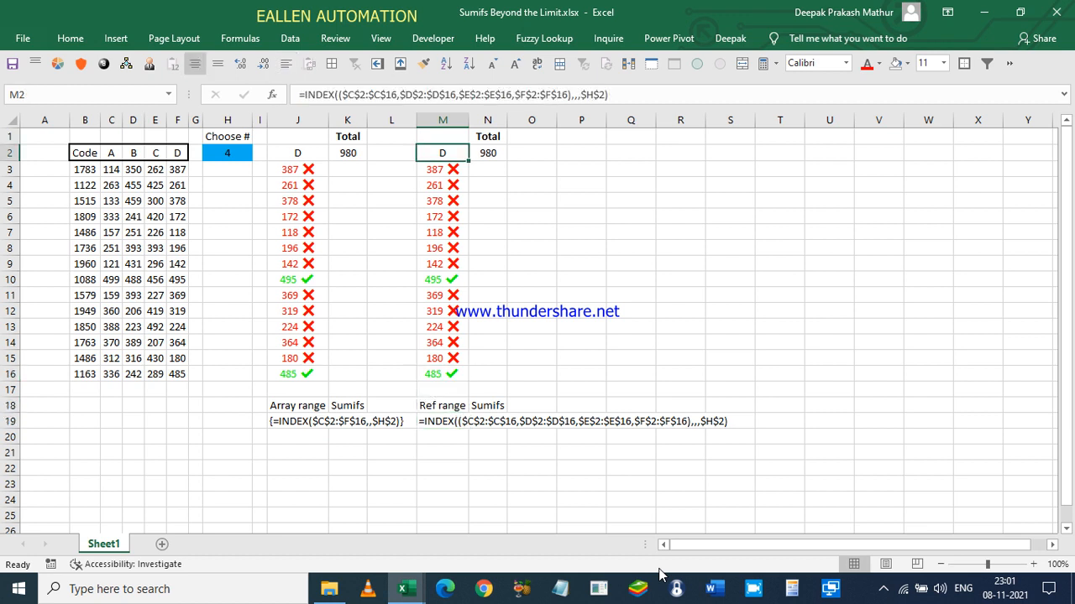
key(Right)
key(Right)
key(Right)
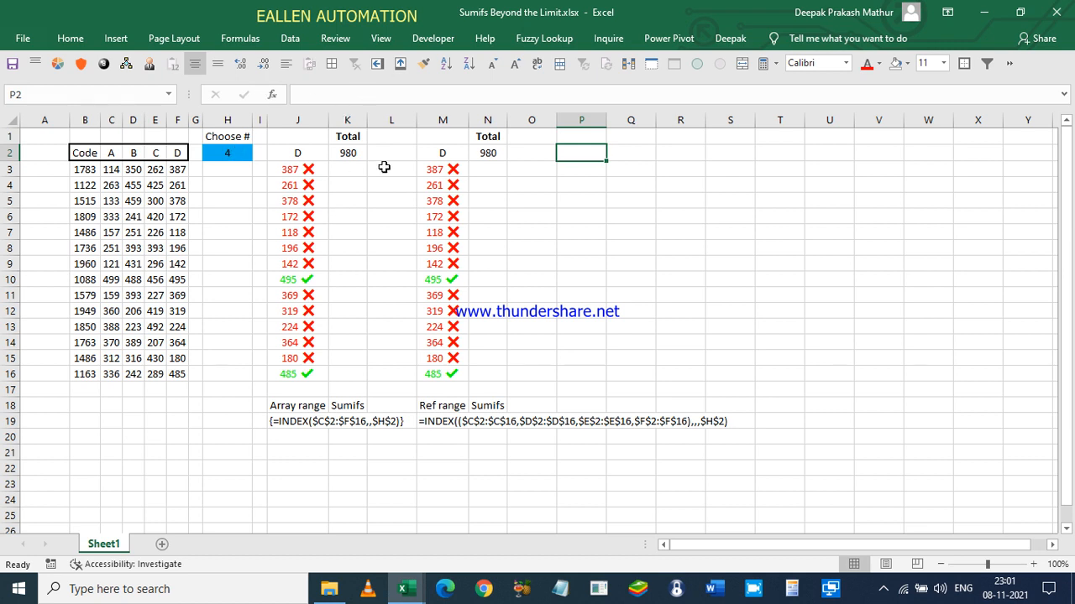
click(580, 136)
text(Choose)
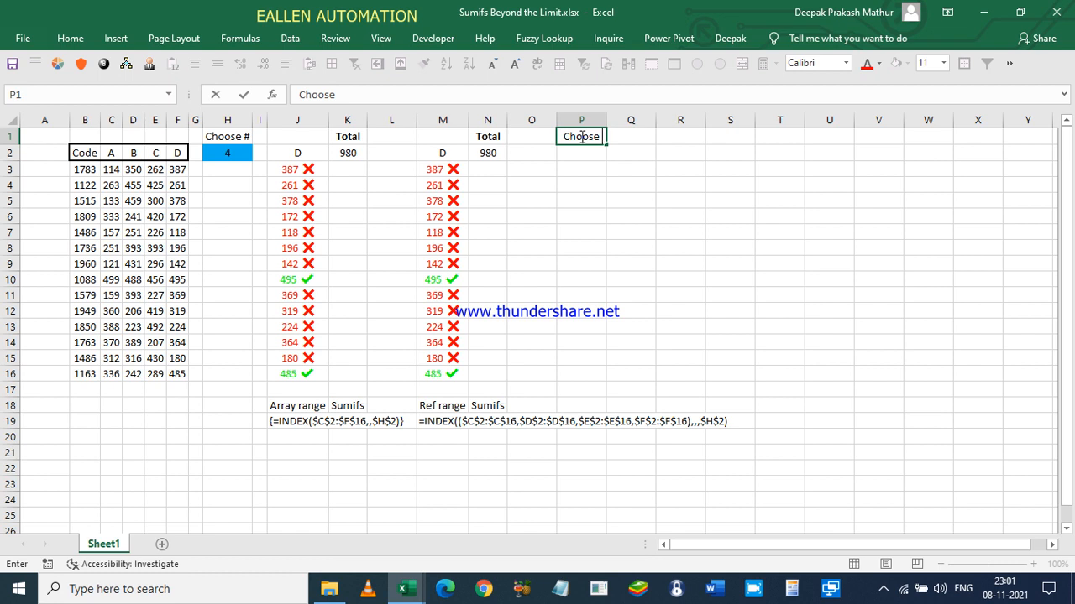
text( Alpha)
key(Return)
click(578, 136)
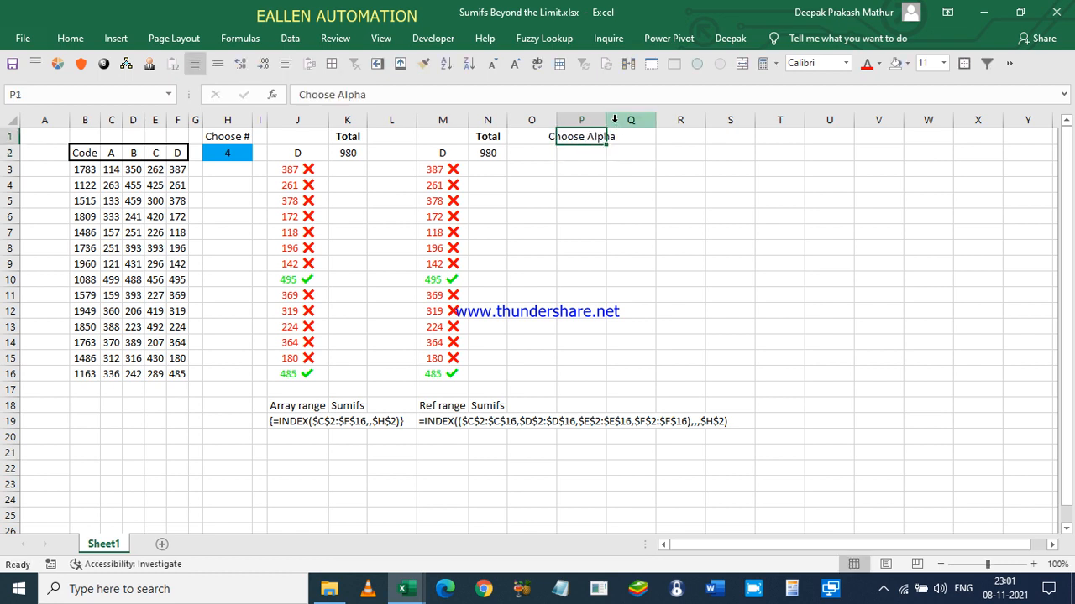
double_click(614, 120)
- Fill the selector cell P2 with a light orange theme colour
click(589, 159)
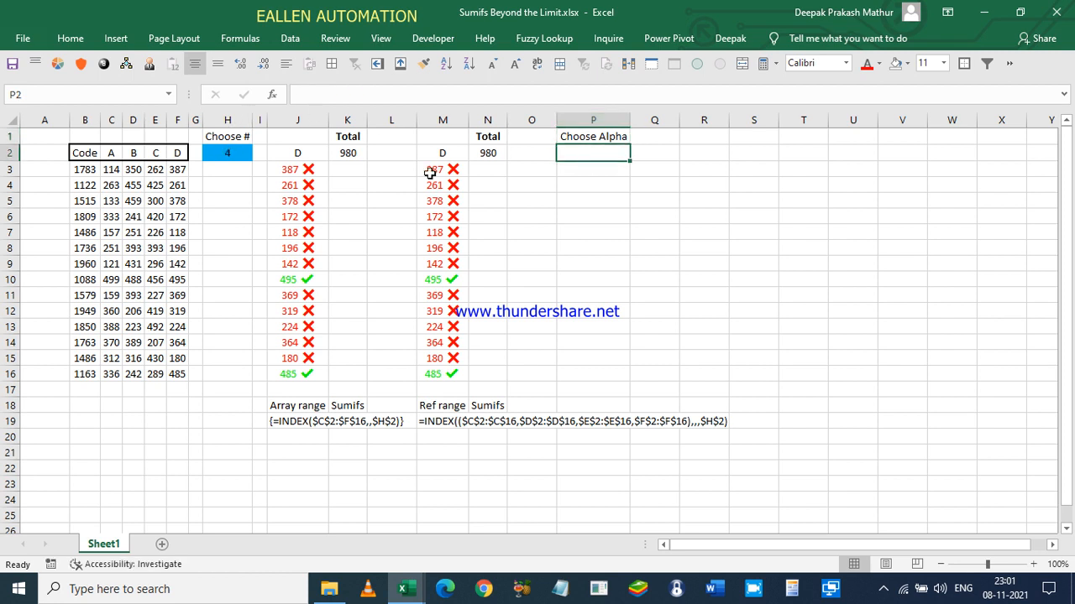
click(907, 63)
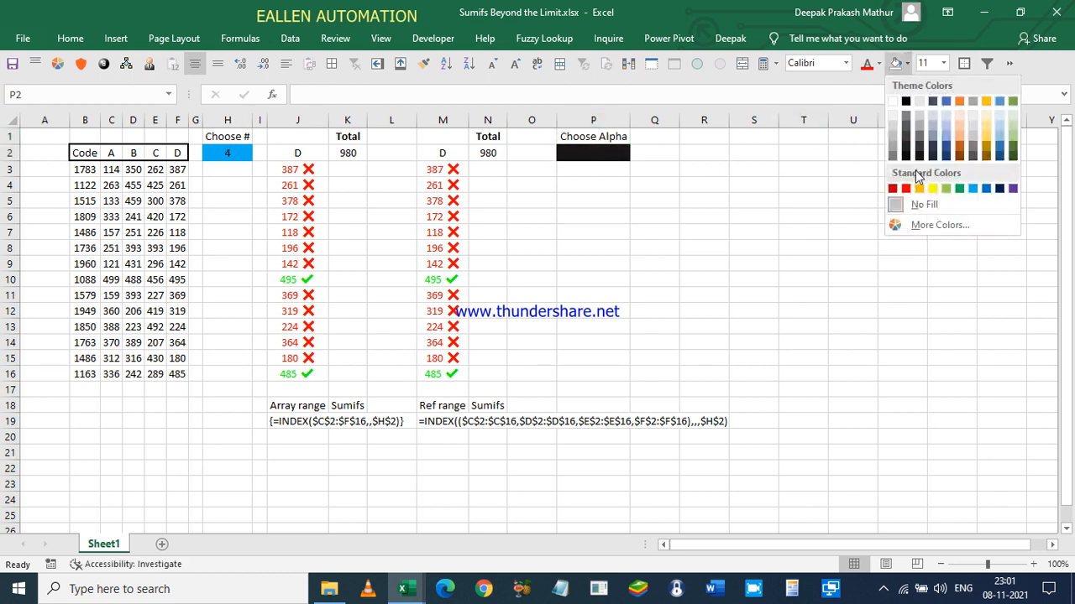
click(958, 133)
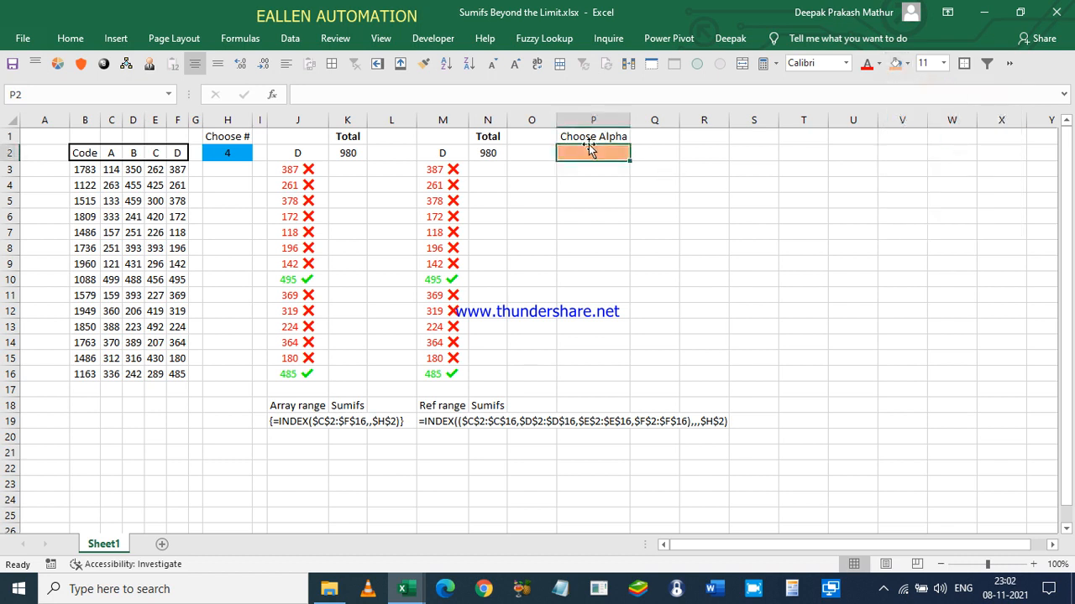
- Add list data validation to P2 with the column headers =$C$2:$F$2 as its source
key(alt)
key(a)
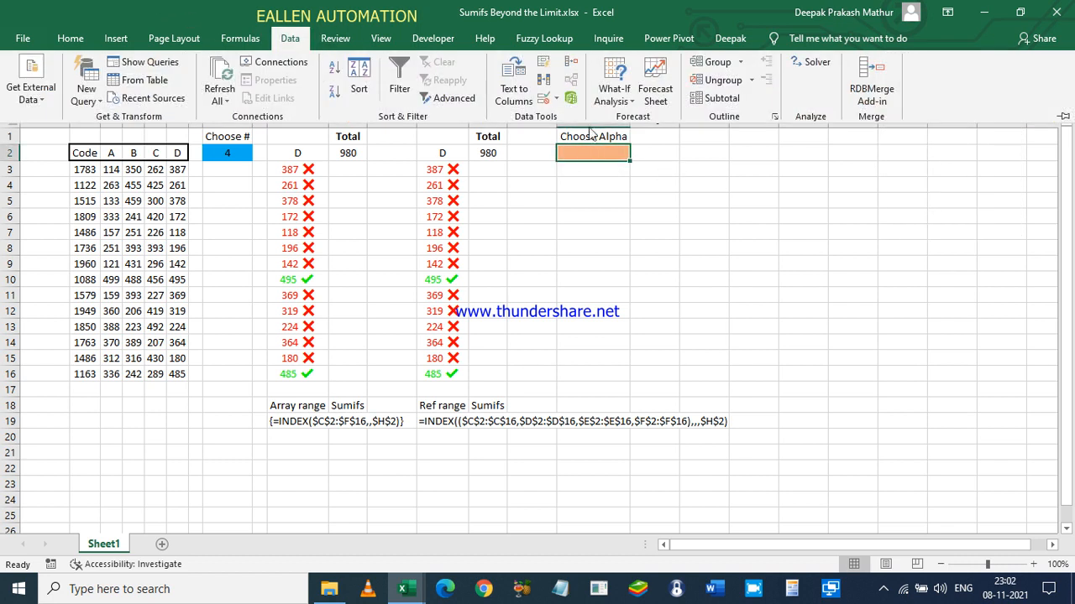
click(542, 97)
click(693, 269)
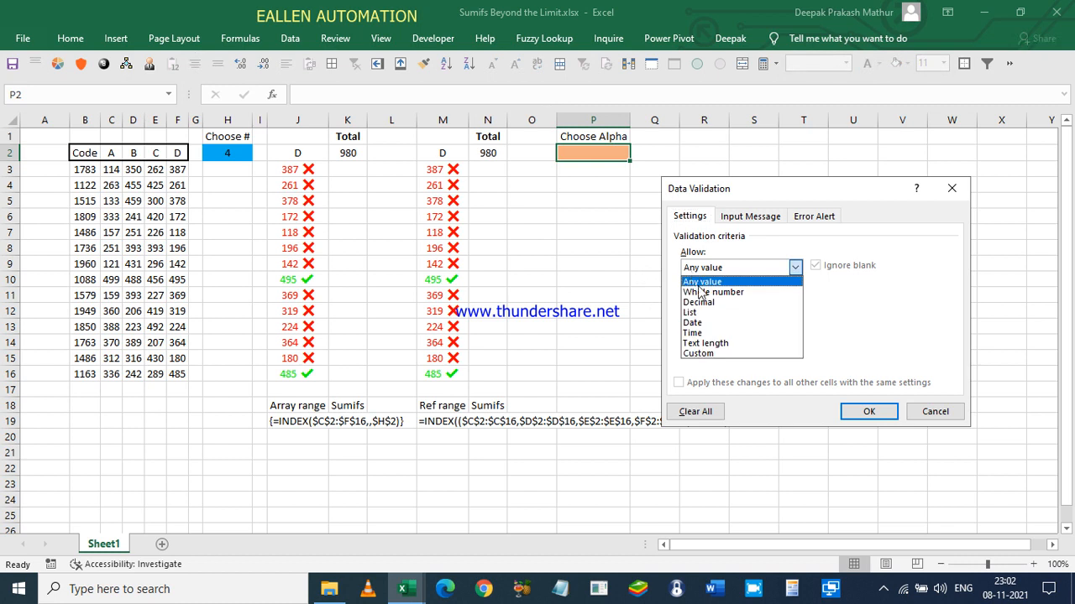
click(694, 312)
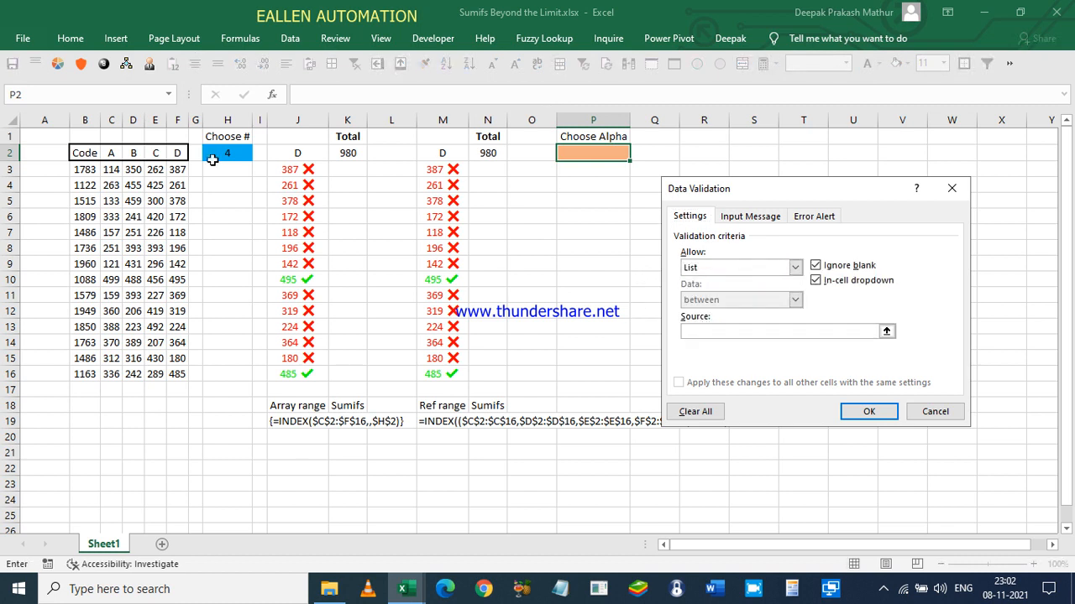
drag(111, 152, 178, 153)
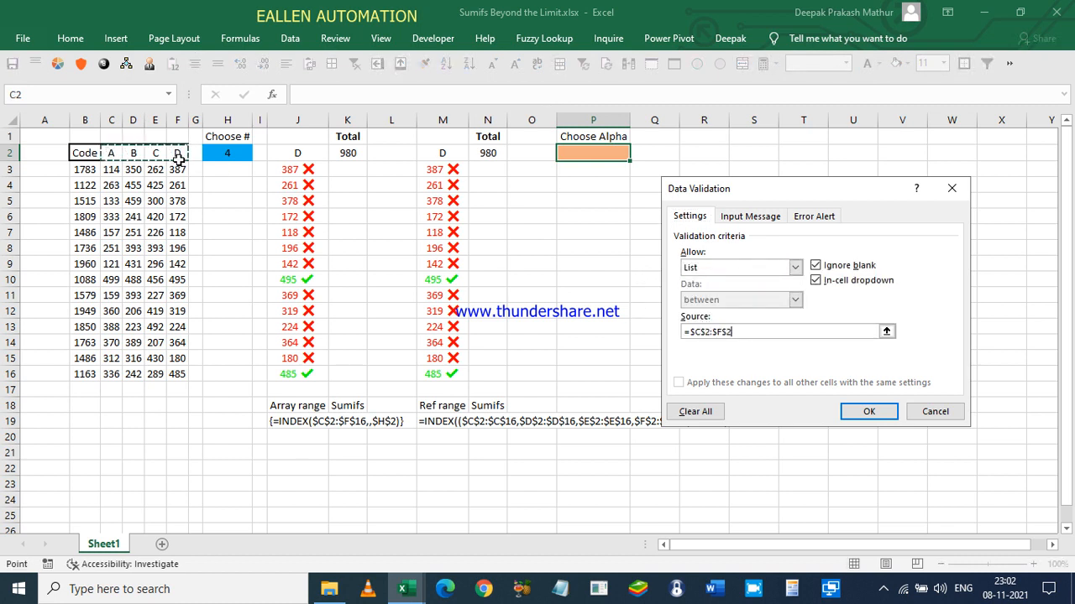
click(870, 415)
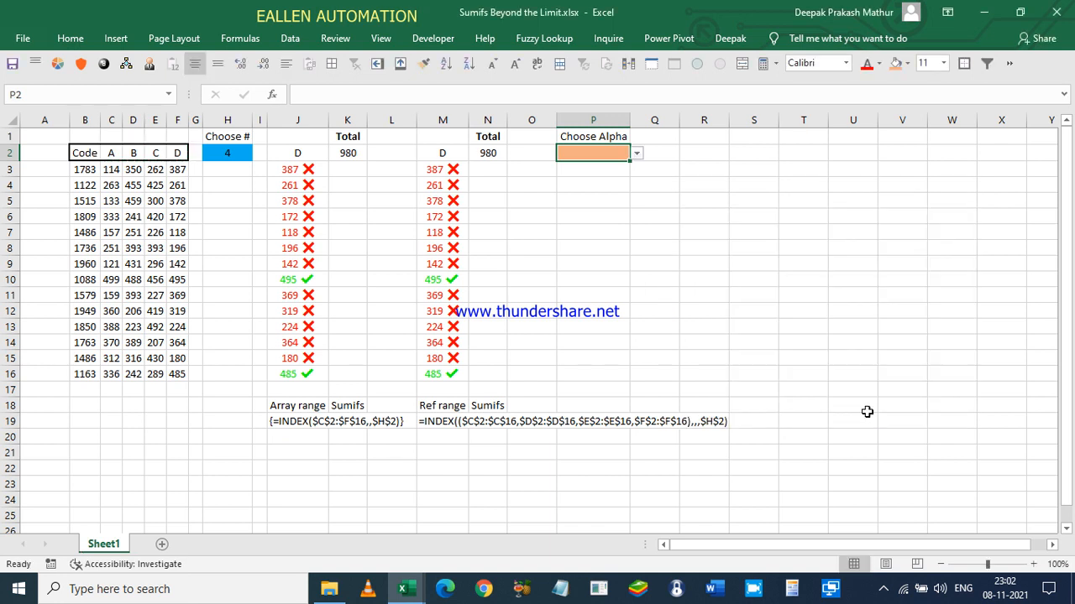
- Choose A from the dropdown list in P2
click(637, 154)
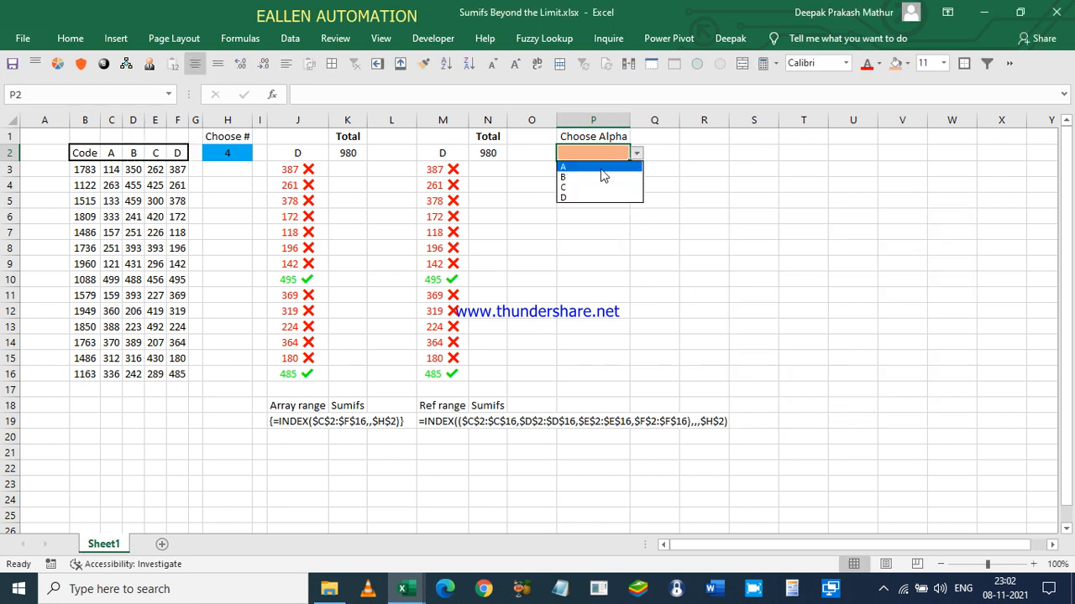
click(580, 167)
key(Return)
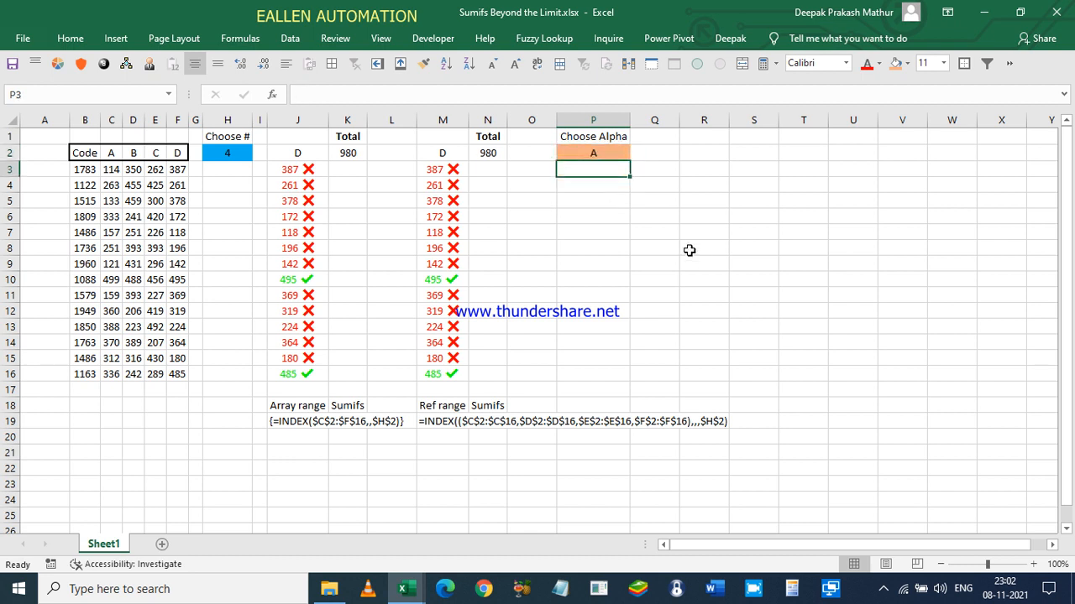
- Start an OFFSET formula in R2 with the absolute table range $B$2:$F$16 as its reference
key(Down)
key(Down)
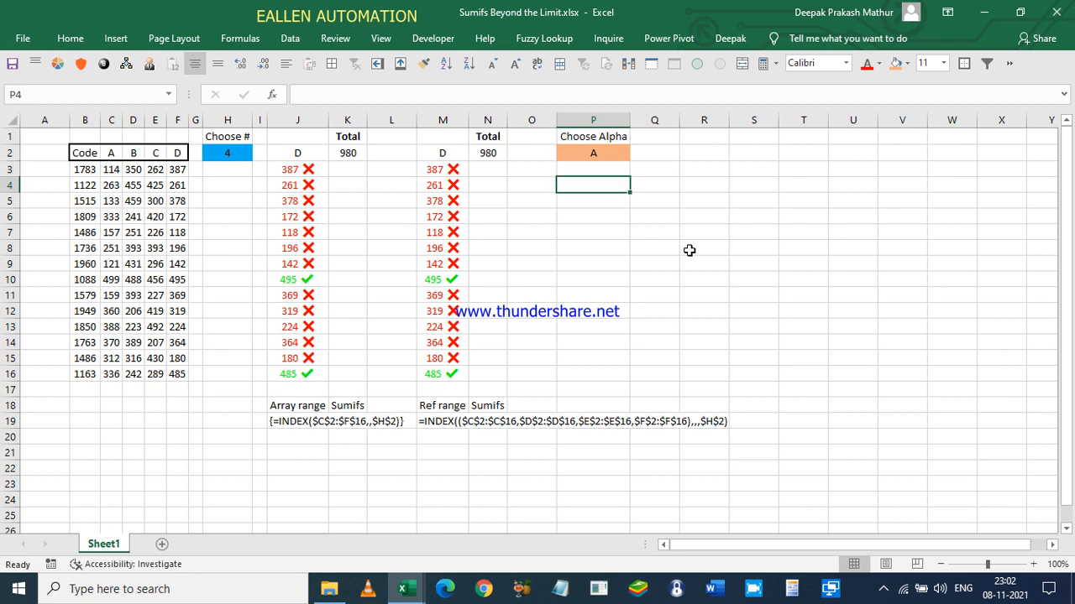
key(Up)
key(Up)
key(Up)
key(Right)
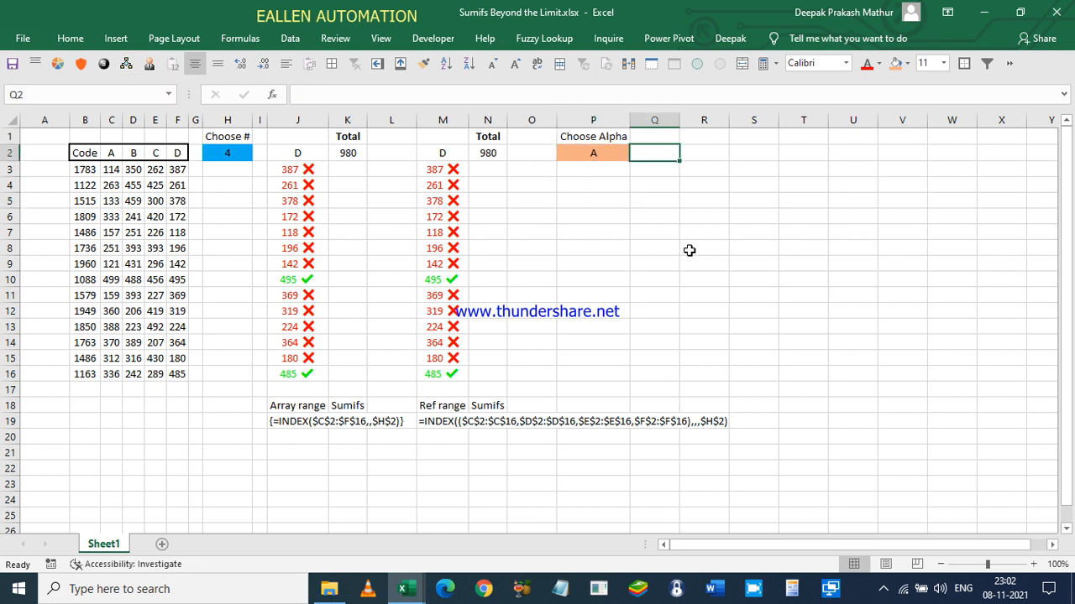
key(Right)
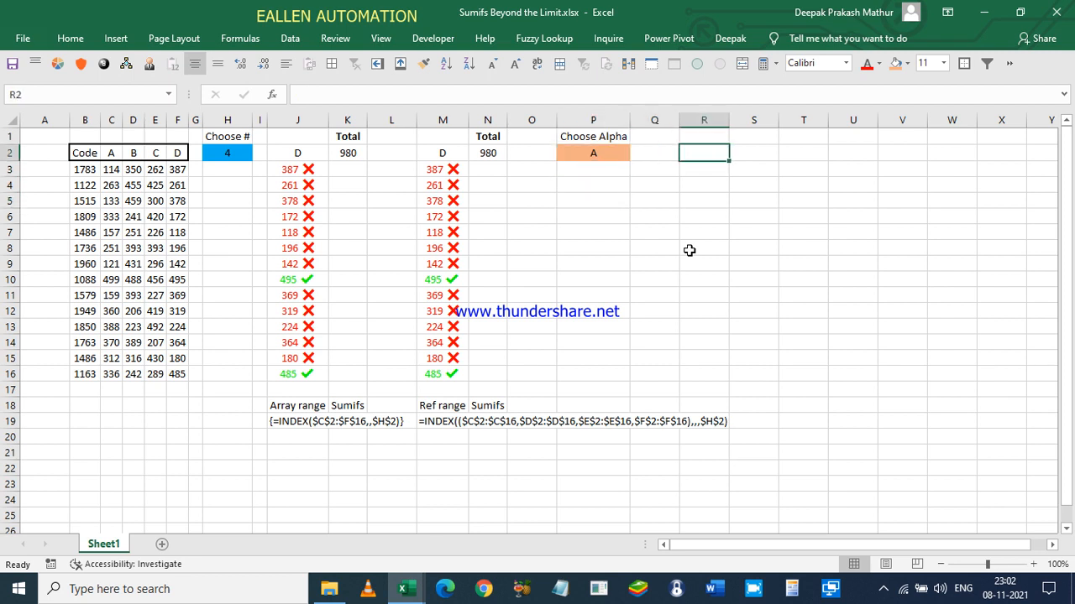
text(=off)
key(Tab)
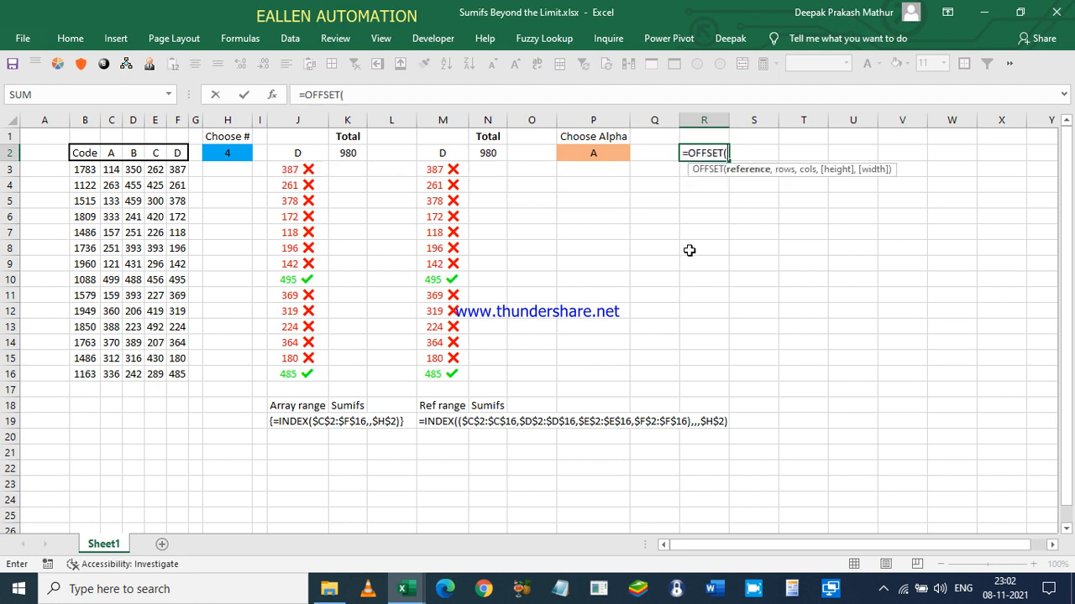
click(89, 153)
key(Right)
click(89, 153)
key(ctrl+shift+Right)
key(ctrl+shift+Down)
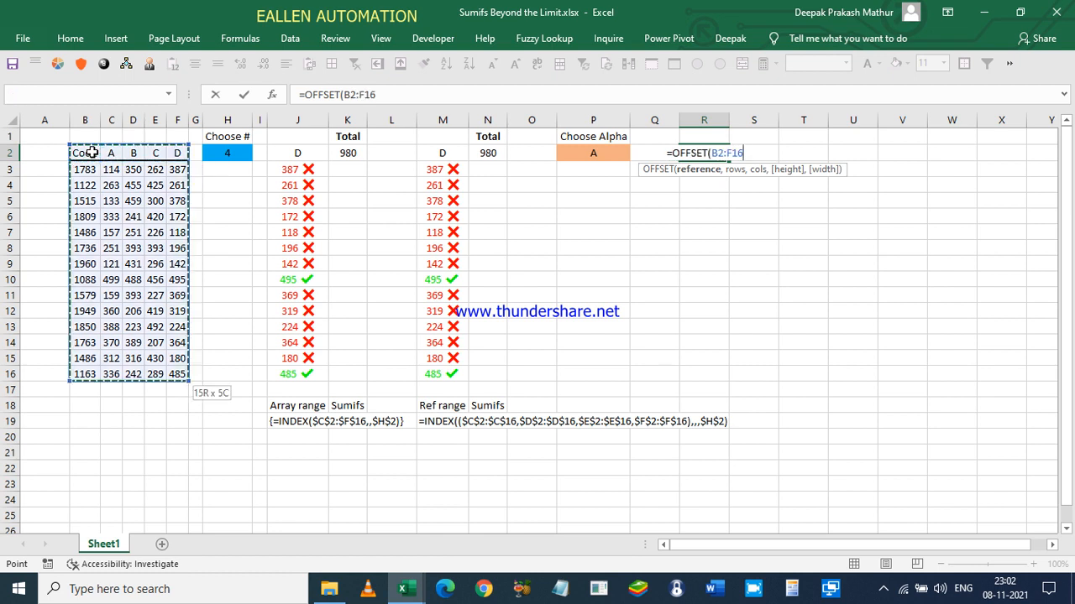
key(F4)
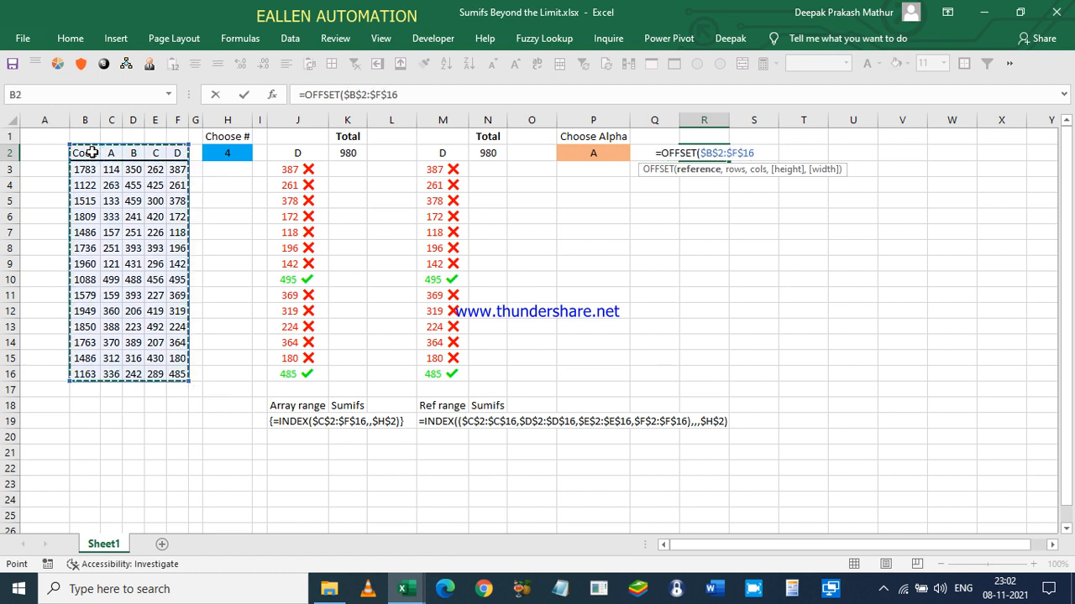
text(,)
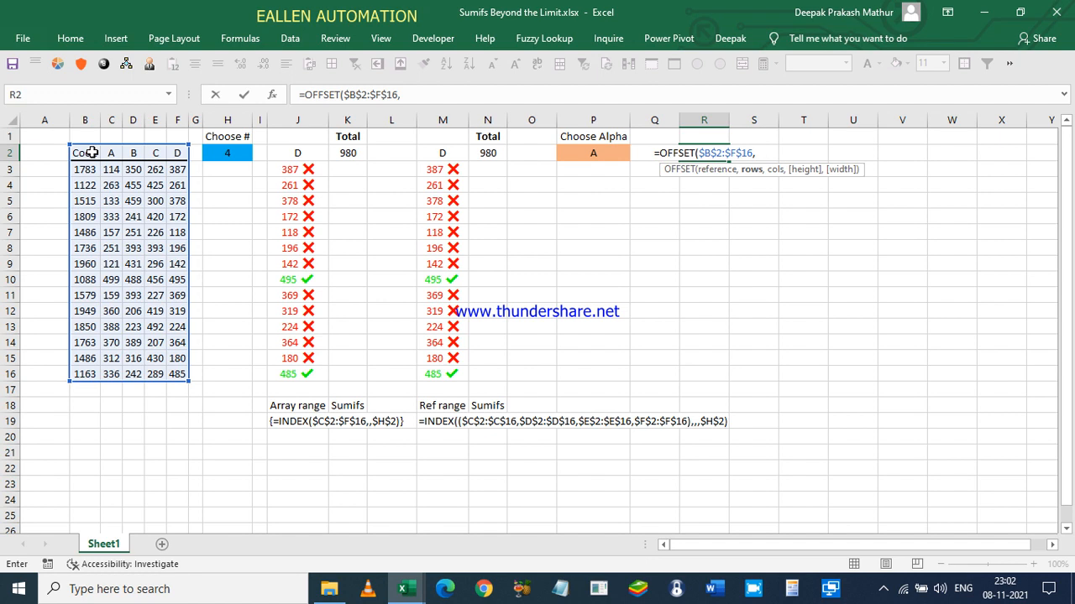
- Add MATCH($P$2,$B$2:$F$2,0) as the columns argument of the OFFSET formula in R2, leaving the rows argument empty
text(,mat)
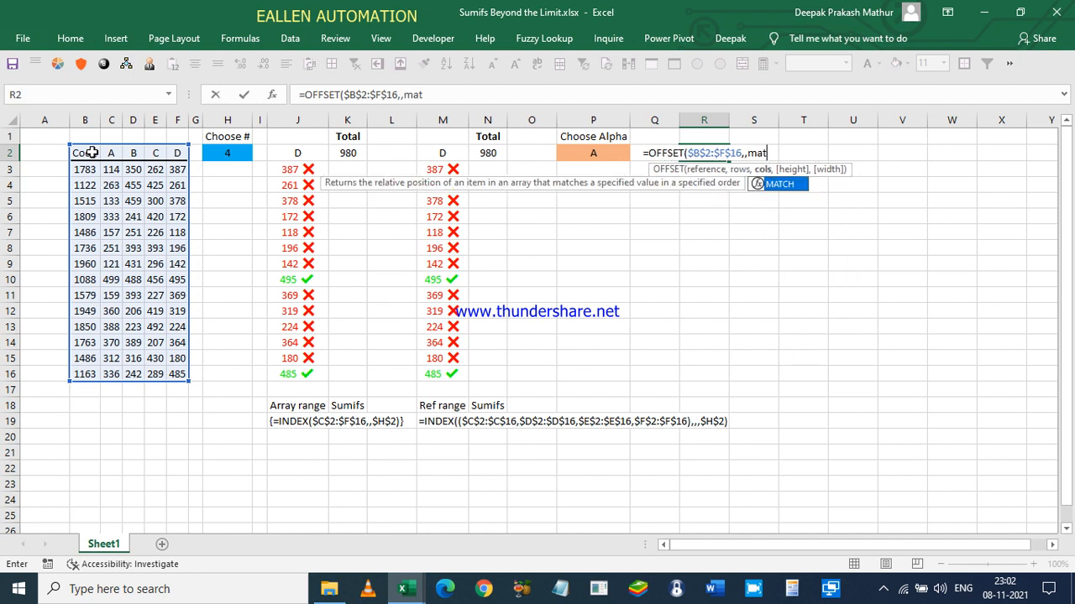
key(Tab)
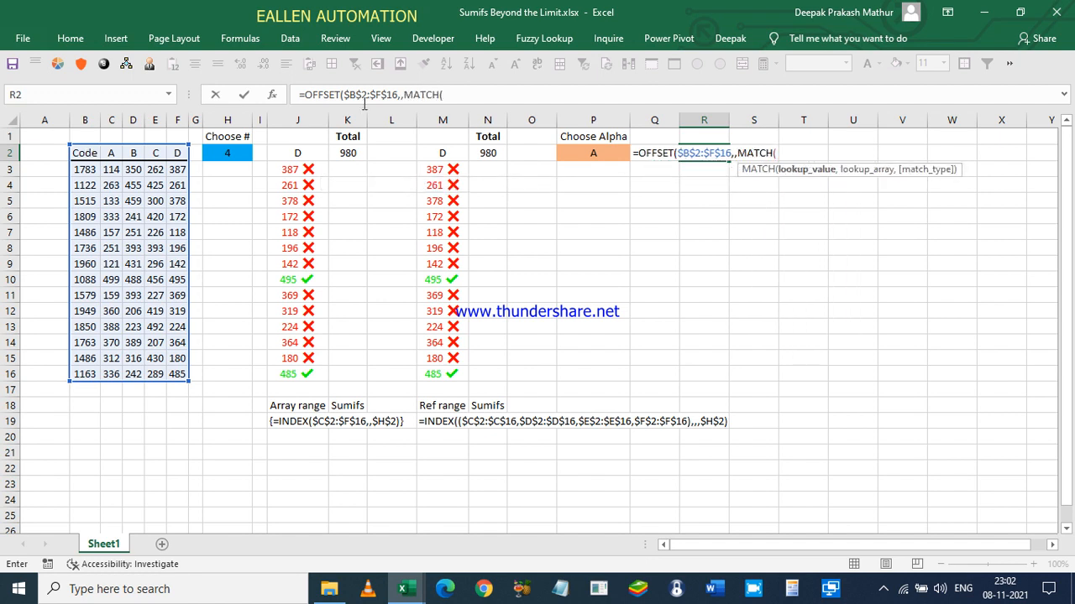
click(601, 151)
key(F4)
text(,)
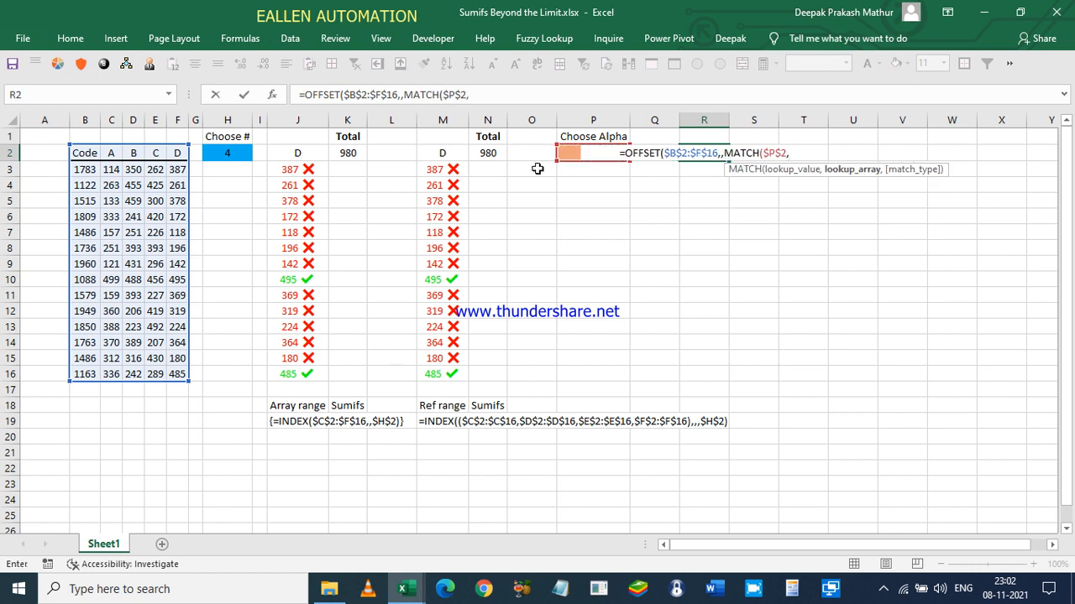
click(80, 148)
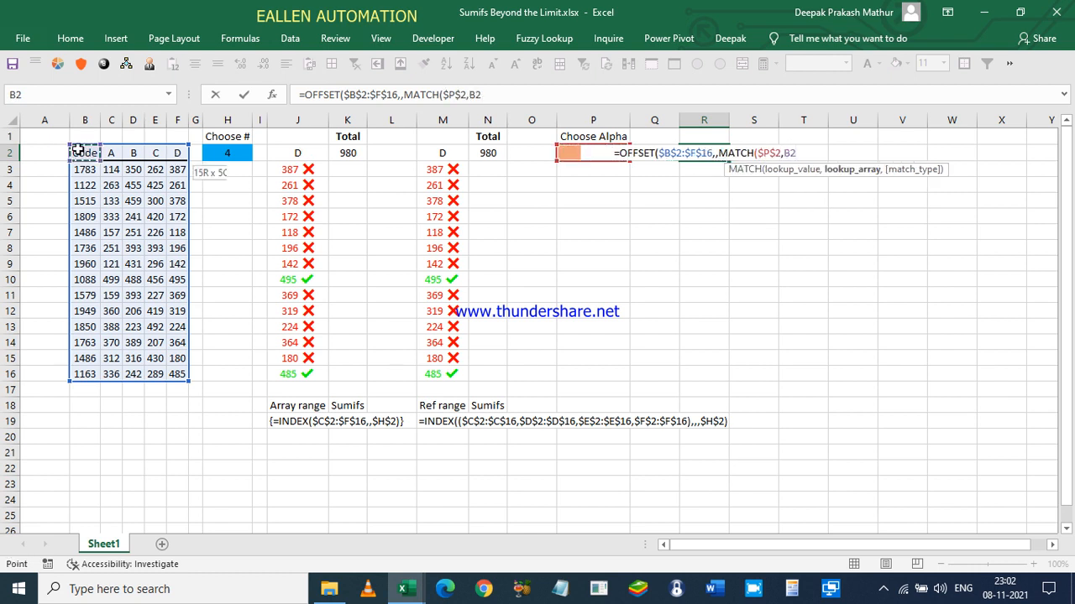
key(shift+Right)
key(shift+Right)
key(shift+Right)
key(shift+Right)
key(F4)
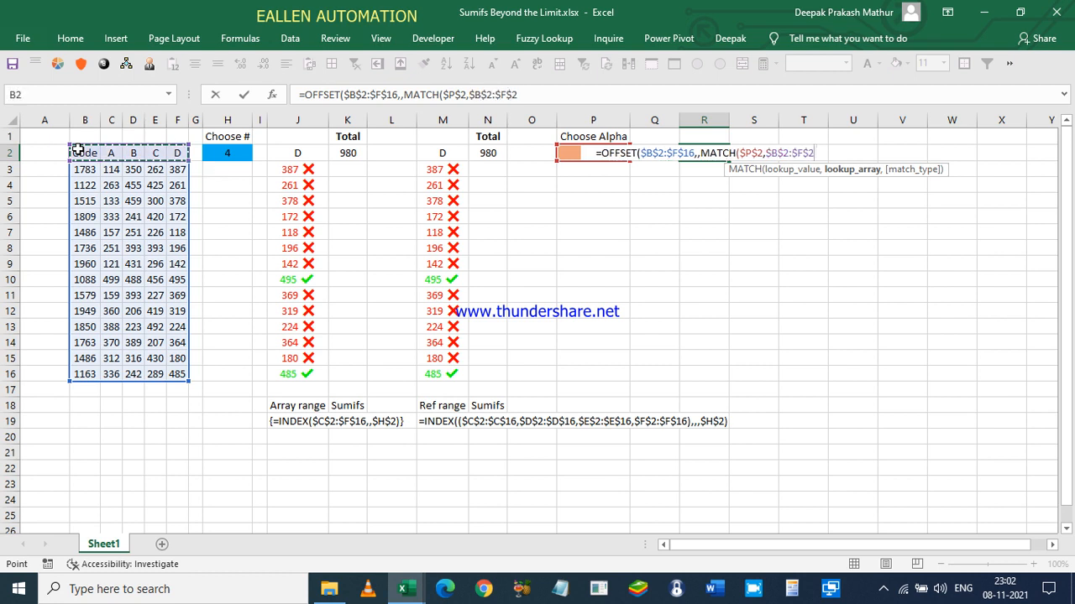
text(,0))
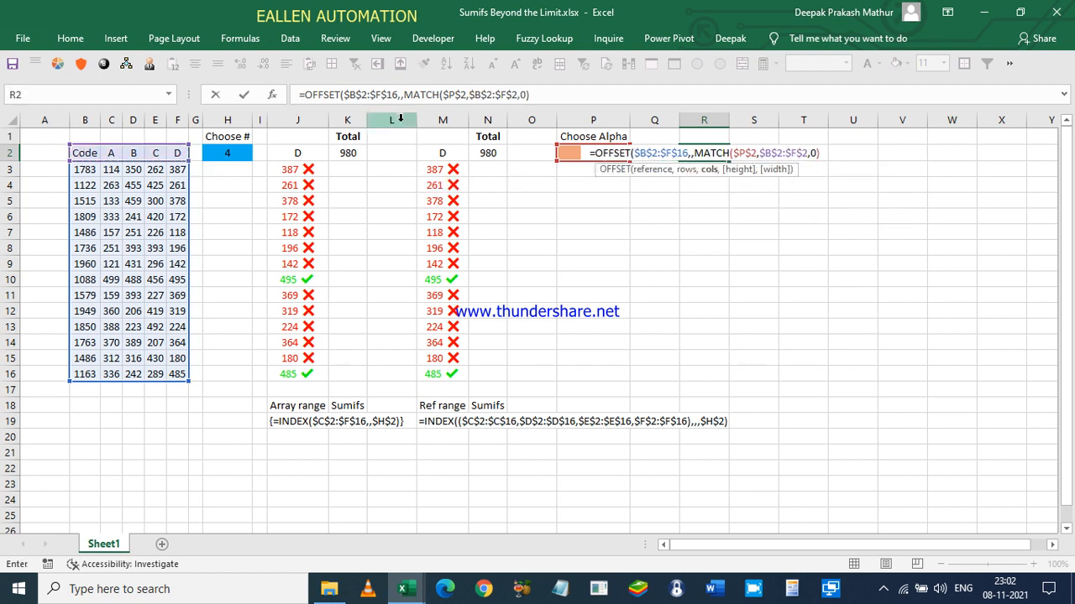
- Evaluate only the MATCH part of the R2 formula in place, and restore the expression
click(537, 94)
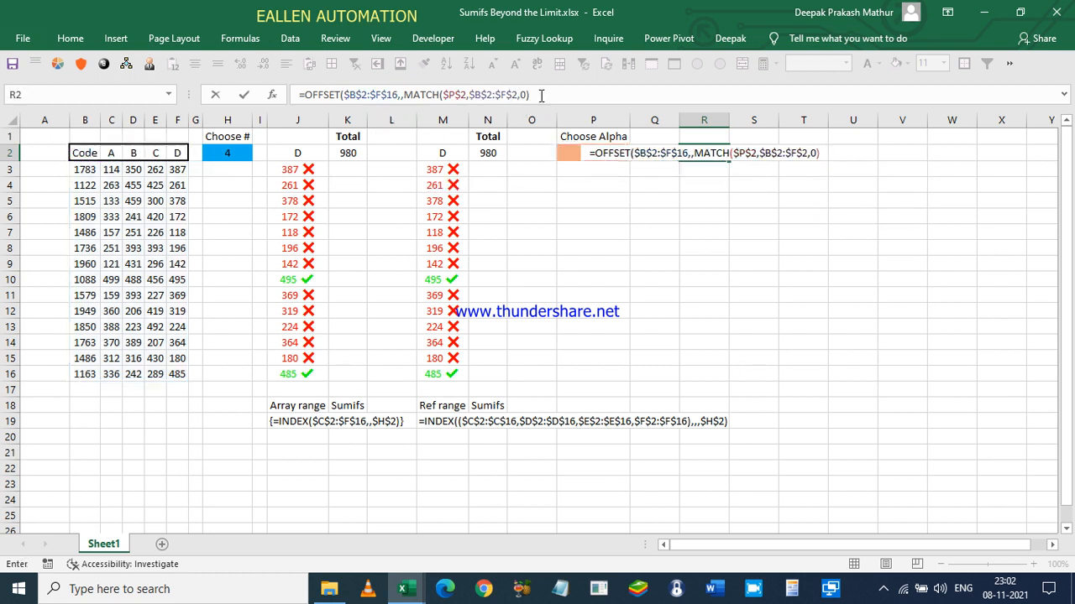
shift+click(404, 94)
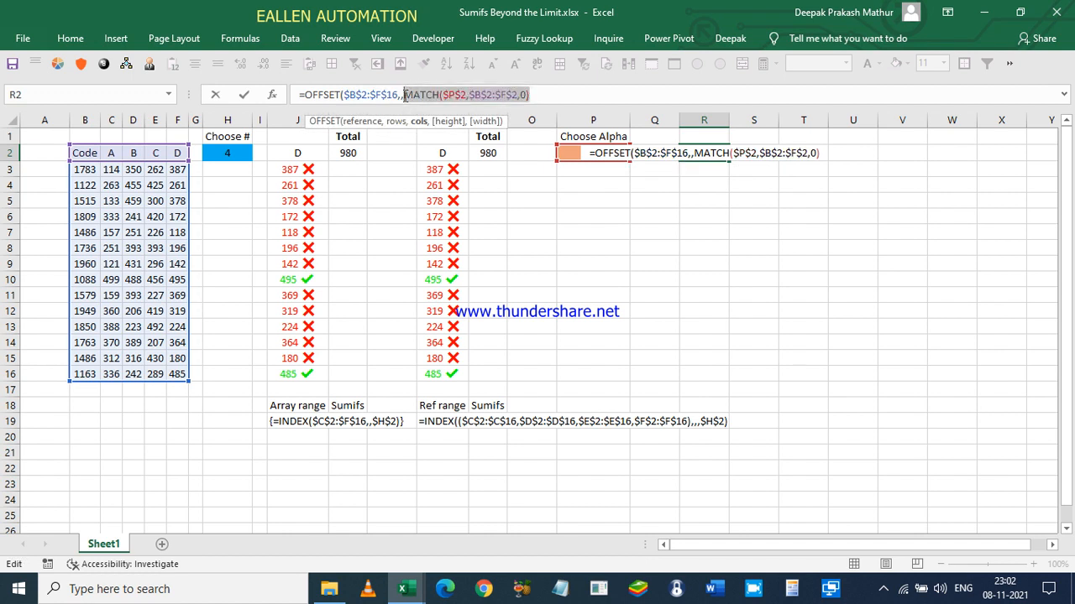
text(2:$F$16,,2)
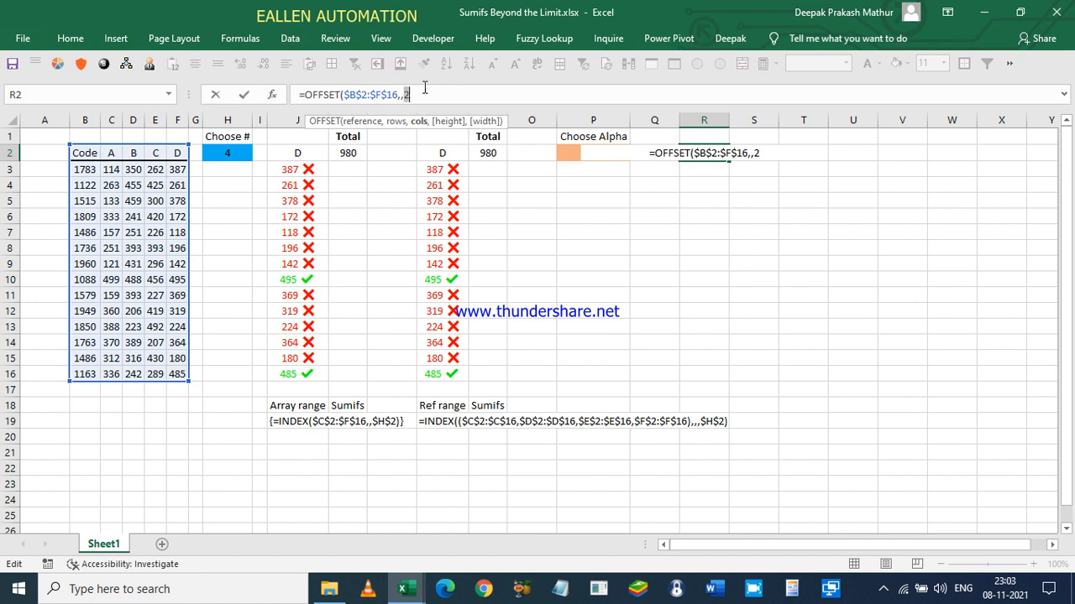
key(ctrl+z)
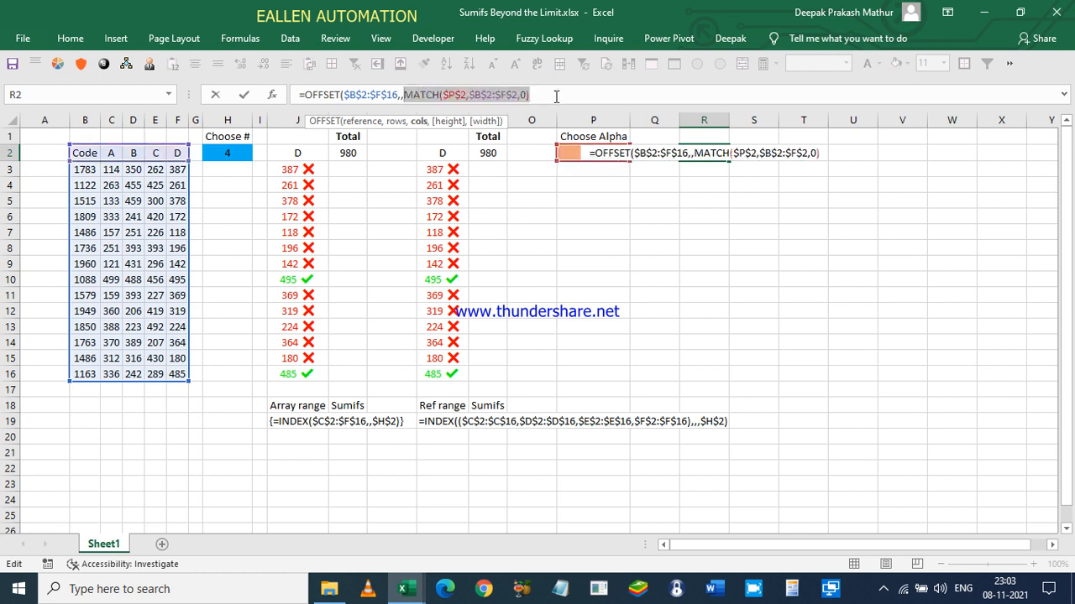
- Finish the R2 formula by subtracting 1 from MATCH, leaving the height empty and setting the width to 1, and fill it through R2:R16
click(556, 95)
text(-1,)
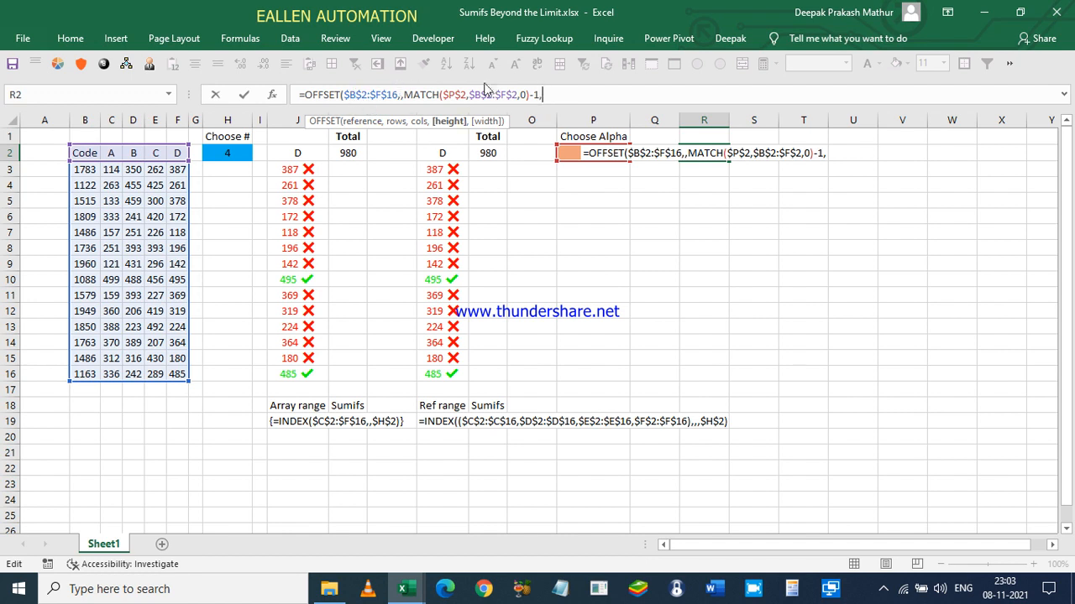
text(,)
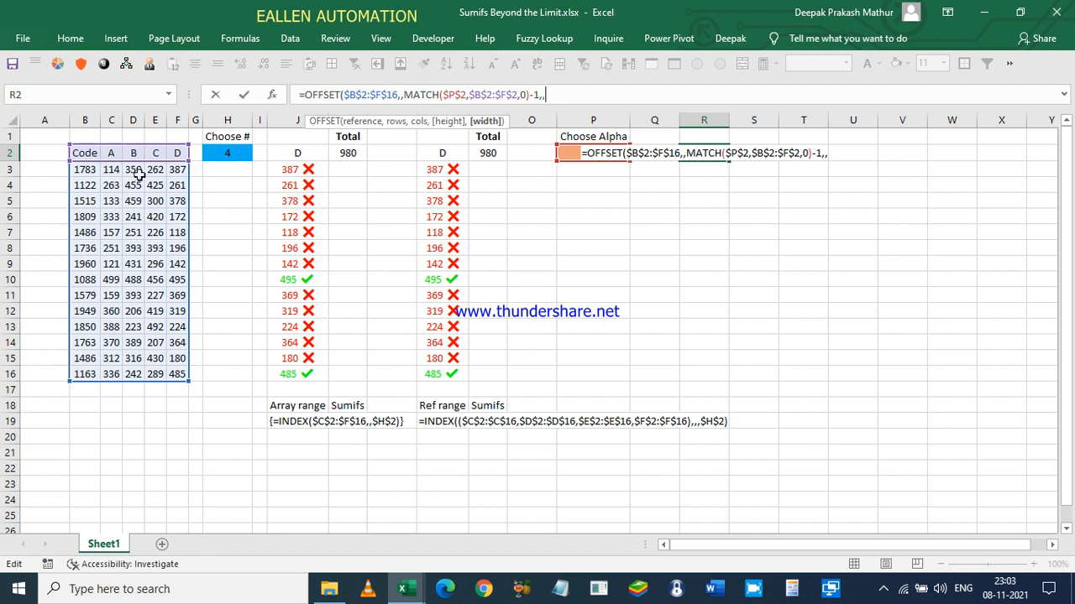
text(1))
key(ctrl+Return)
key(shift+Down)
key(shift+Down)
key(shift+Down)
key(shift+Down)
key(shift+Down)
key(shift+Down)
key(shift+Down)
key(shift+Down)
key(shift+Down)
key(shift+Down)
key(shift+Down)
key(shift+Down)
key(shift+Down)
key(shift+Down)
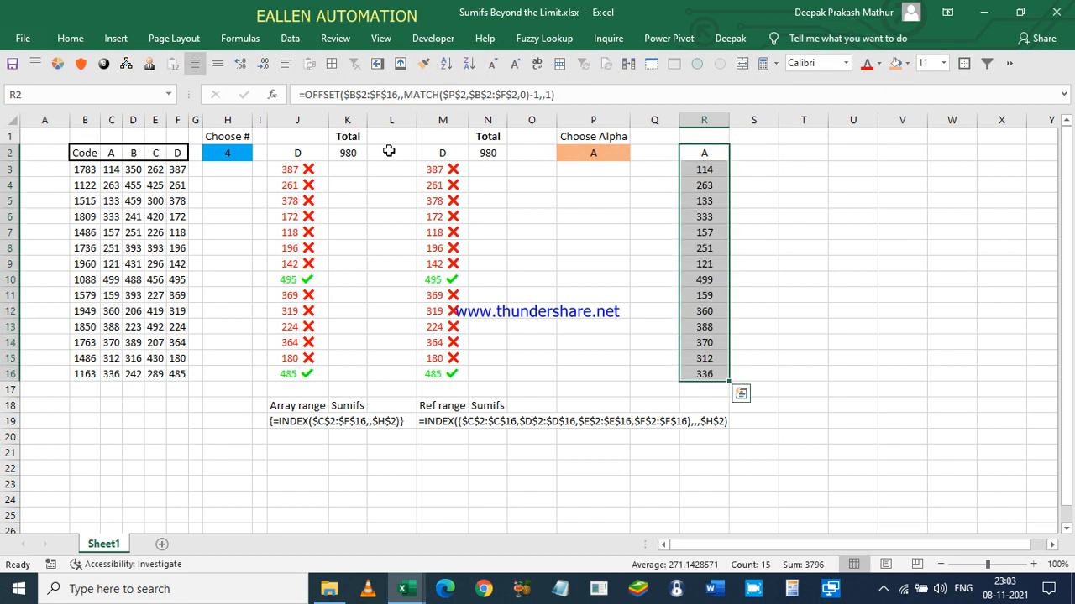
- Test the formulas in R2:R16 by choosing B, C and D in turn from the P2 dropdown, comparing B with its table column
click(569, 149)
click(637, 153)
click(595, 177)
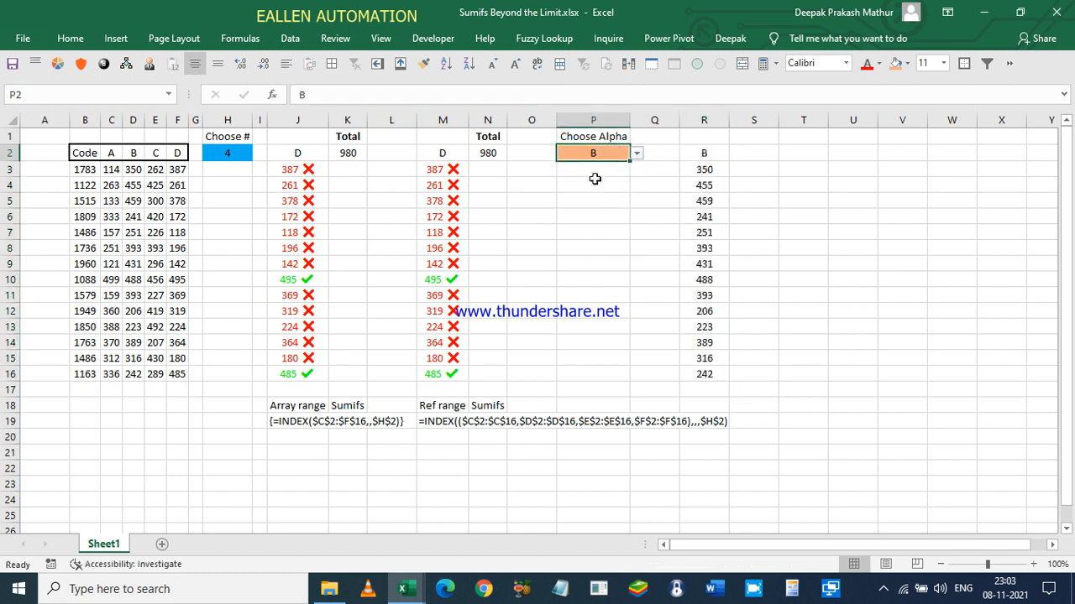
drag(127, 170, 136, 391)
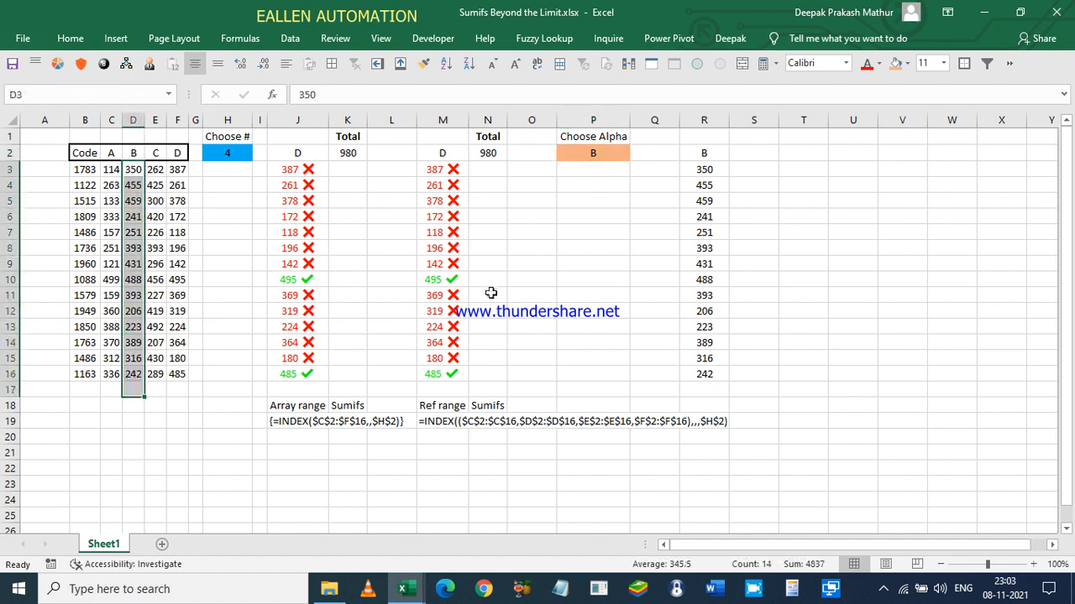
click(619, 151)
click(637, 153)
click(590, 187)
click(638, 153)
click(593, 195)
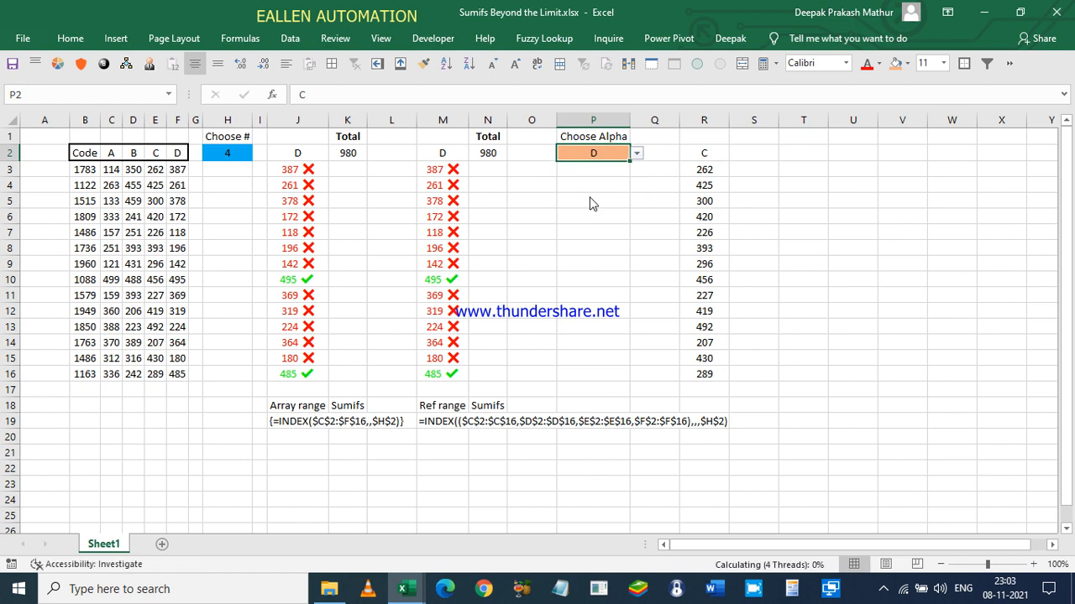
- Copy the formatting of M3:M16, including its icons, onto R3:R16
click(464, 168)
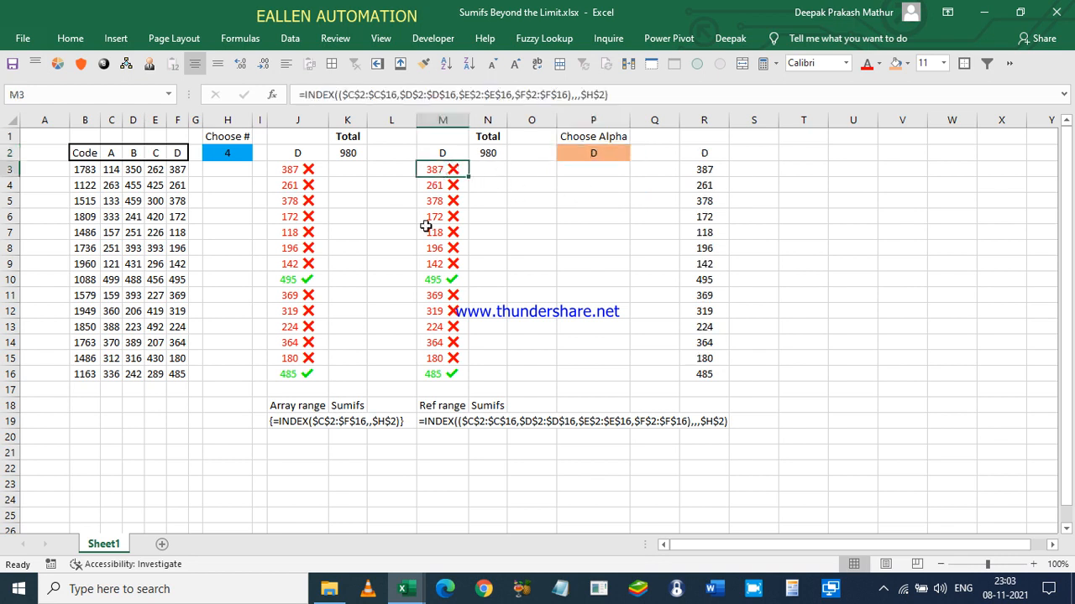
shift+click(444, 370)
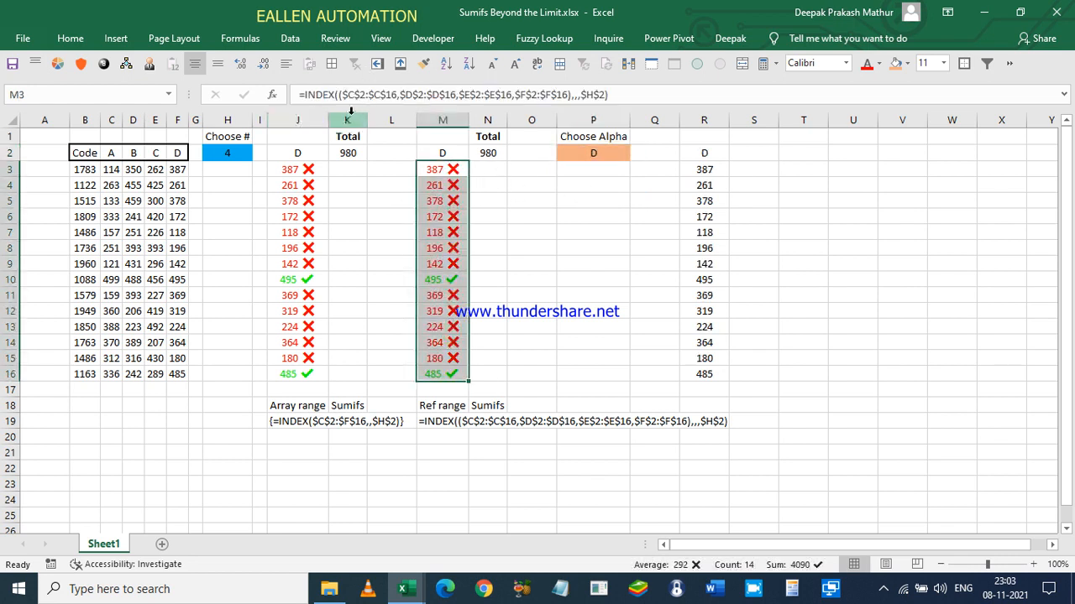
click(426, 64)
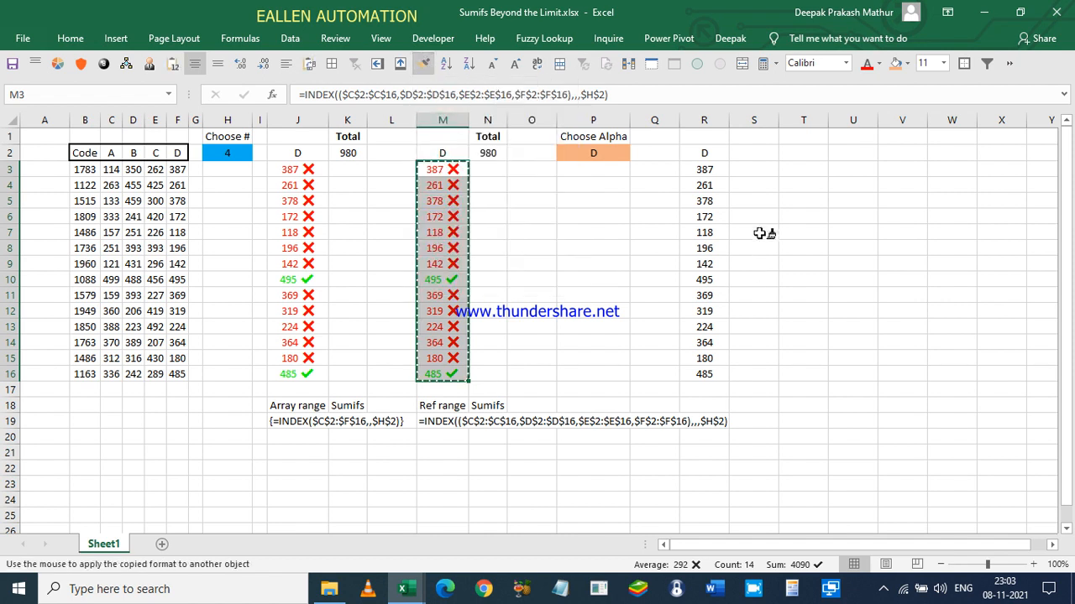
click(706, 168)
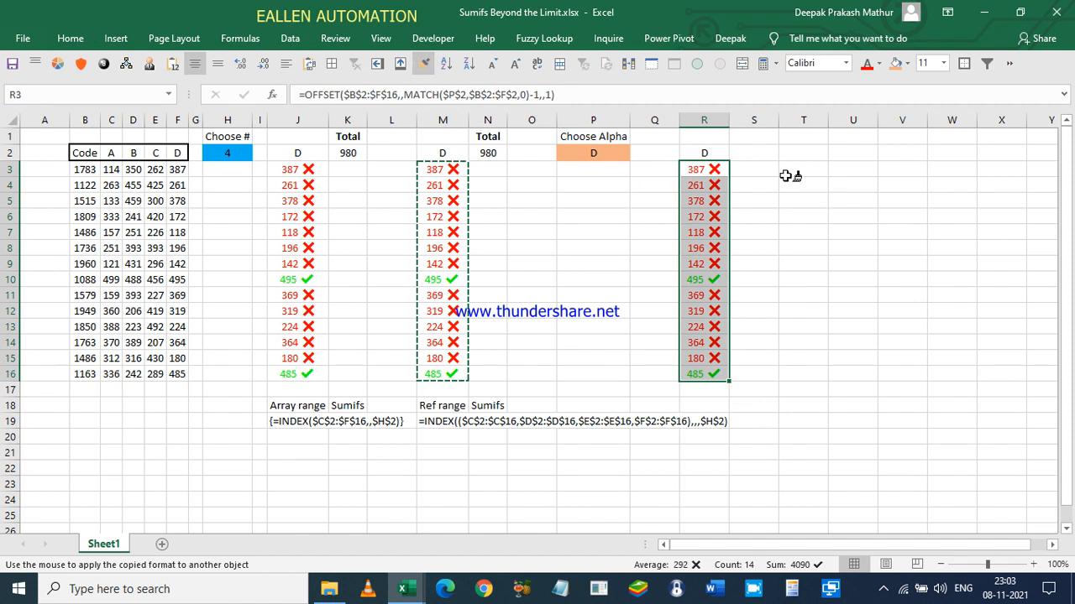
key(Escape)
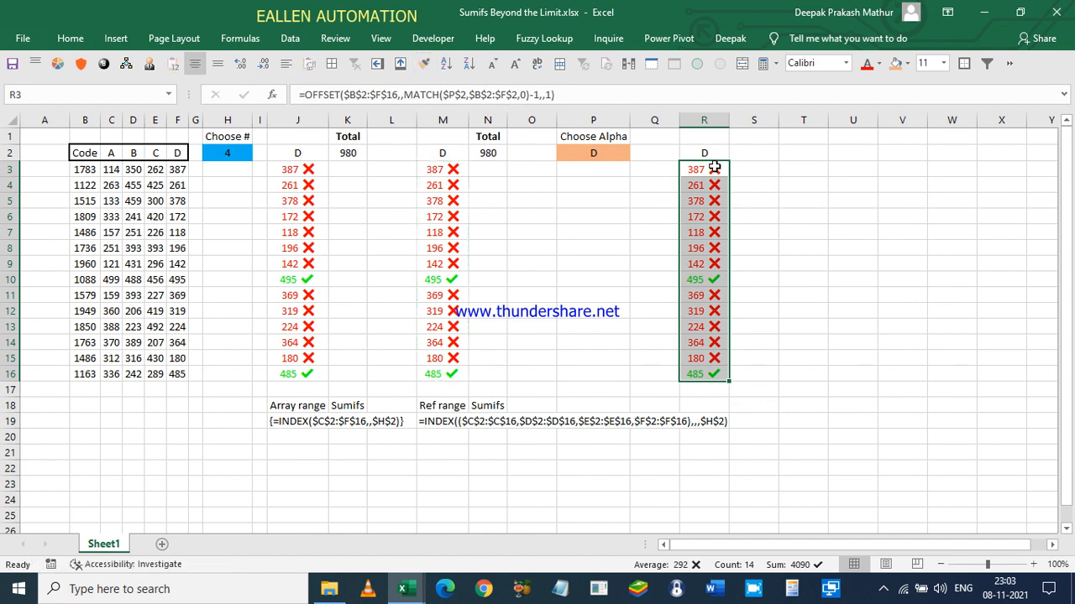
- Copy the formatting of R3:R16 onto M3:M16 and back onto R3:R16
click(427, 65)
click(438, 168)
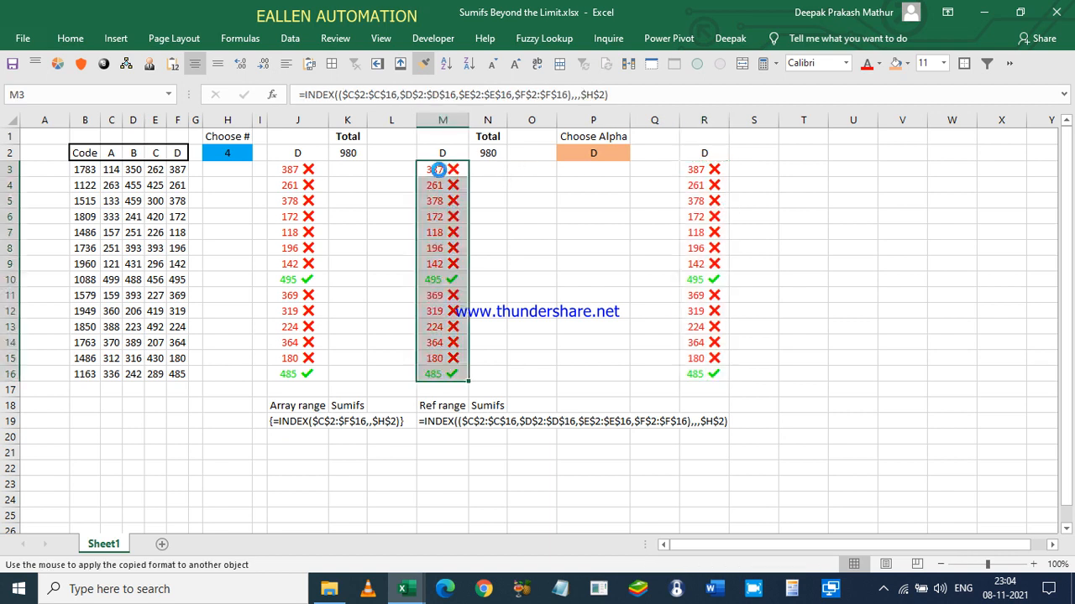
click(424, 67)
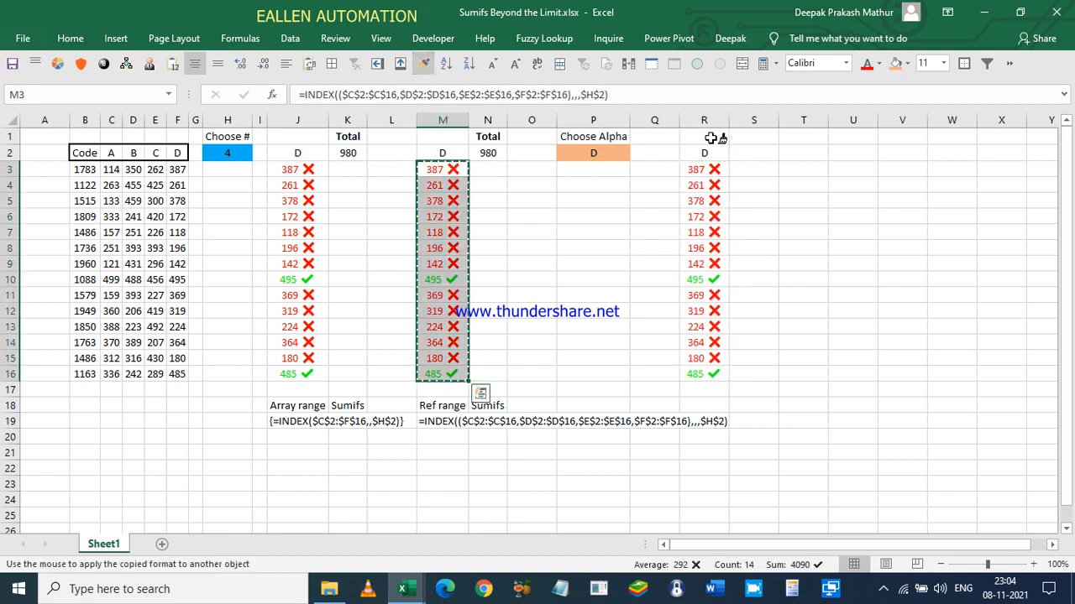
click(708, 168)
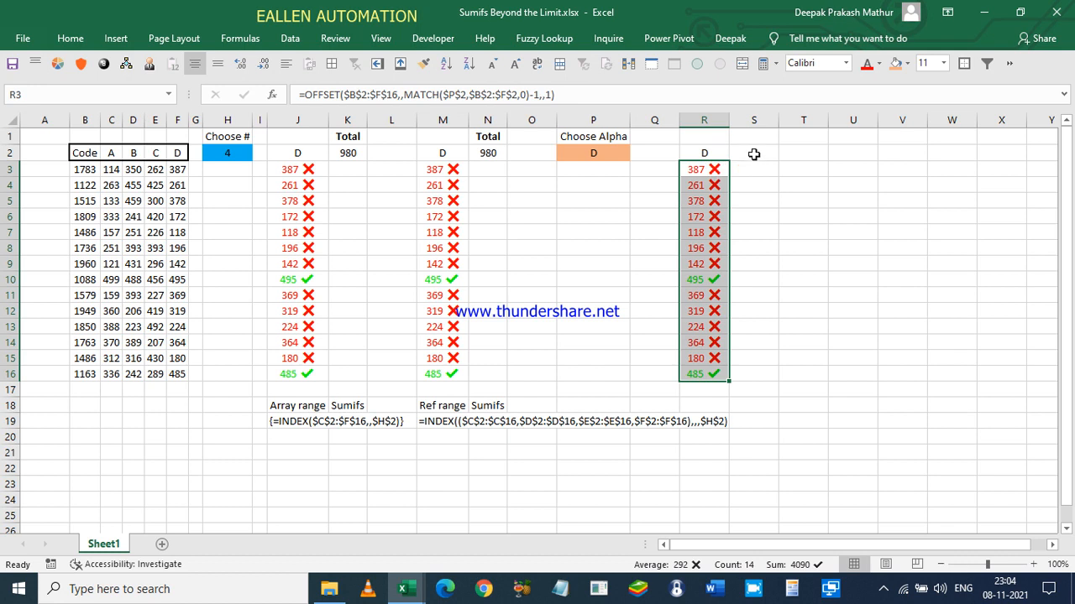
- Copy the Total header and its formula from N1:N2 into S1:S2
click(750, 154)
click(485, 142)
drag(486, 144, 488, 154)
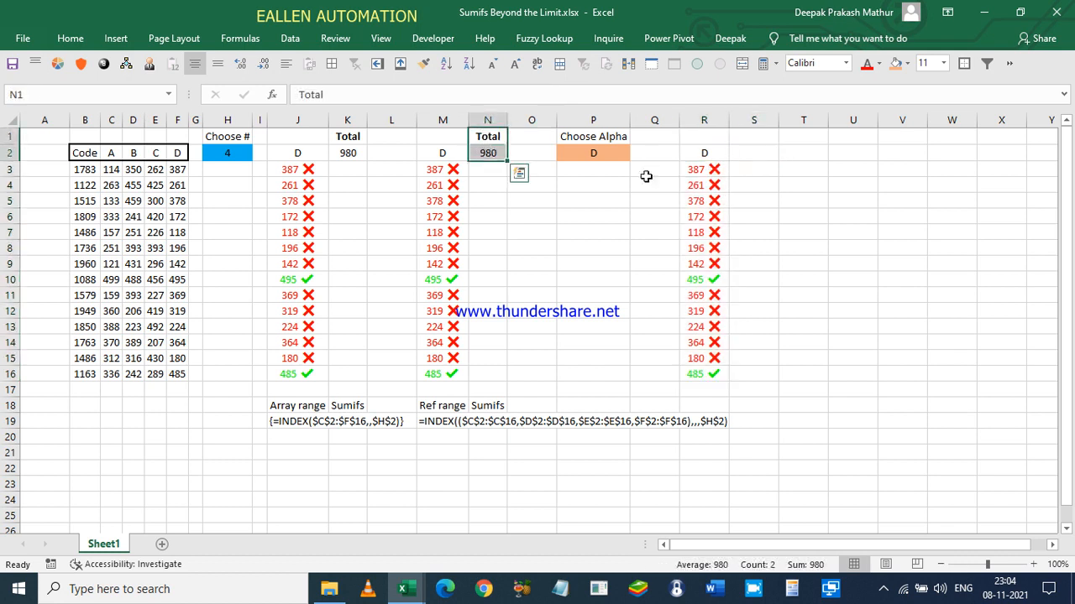
key(ctrl+c)
click(753, 141)
key(ctrl+v)
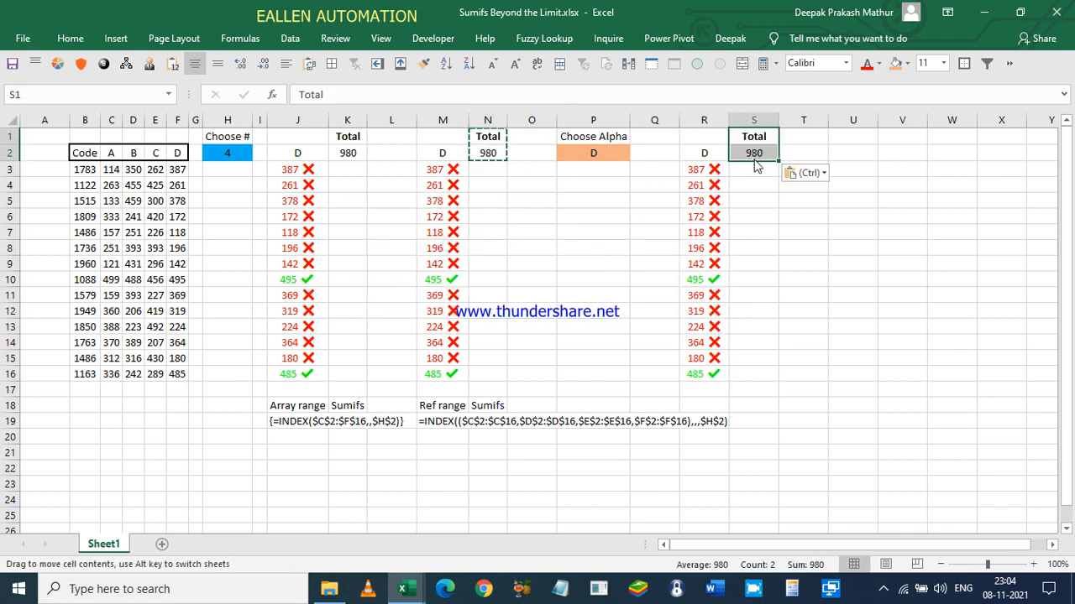
- Copy the OFFSET expression from the formula in R3 without its equals sign
click(710, 169)
key(F2)
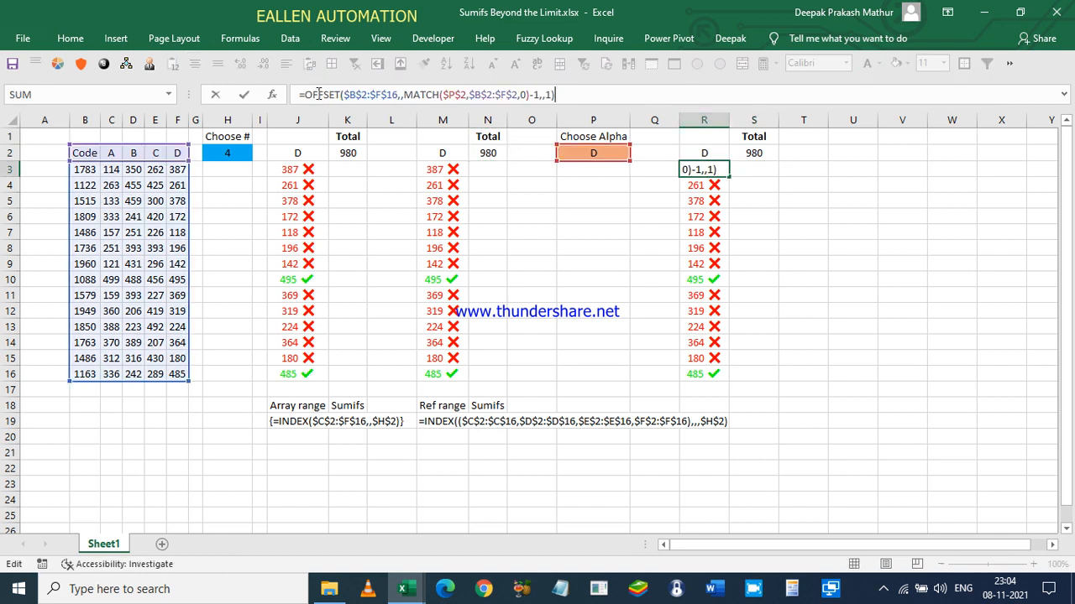
drag(306, 92, 556, 95)
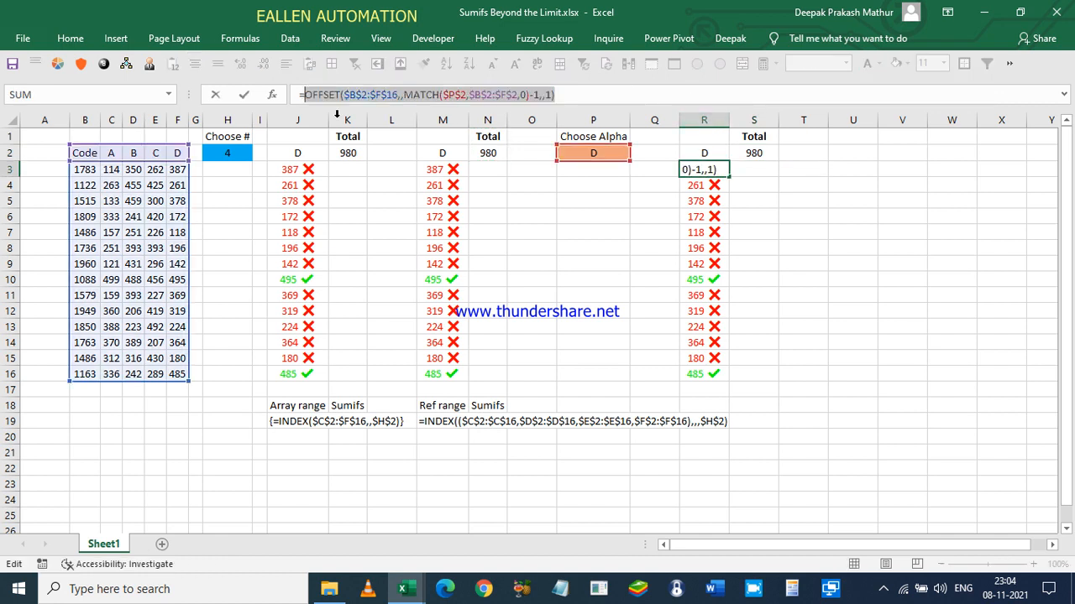
key(Escape)
- Replace the S2 formula with SUMIFS using the copied OFFSET expression as sum and criteria range with criterion ">400", and autofit column S
click(748, 155)
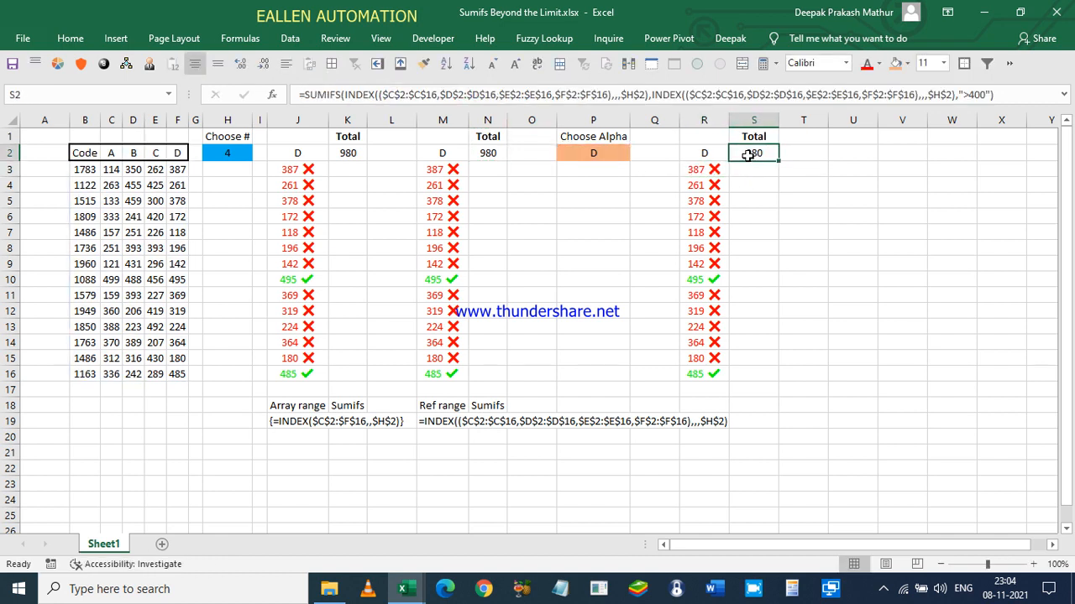
text(=sumif)
key(Down)
key(Tab)
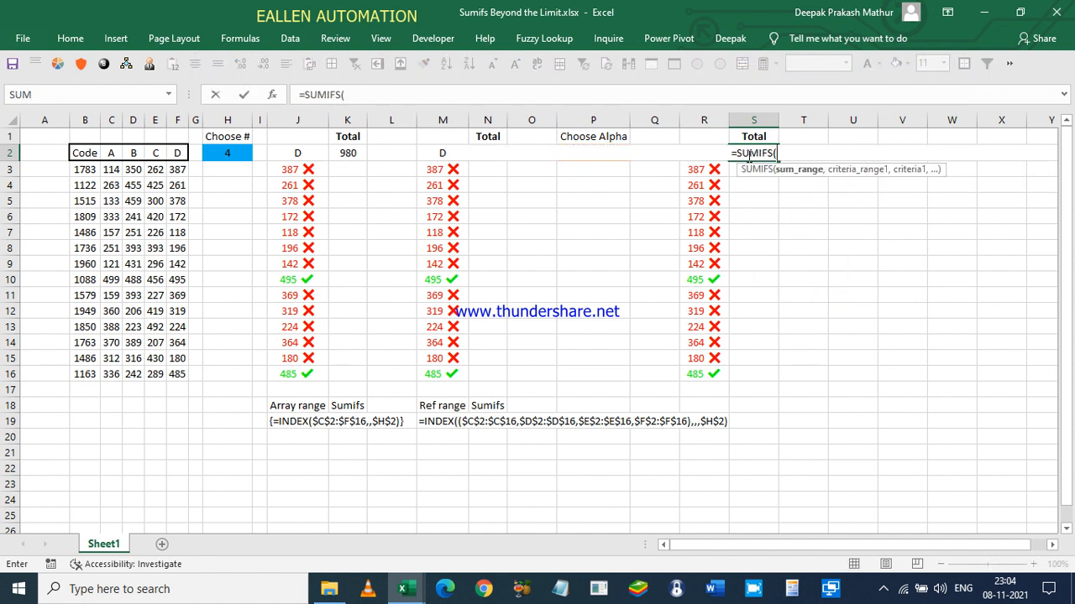
key(ctrl+v)
text(,)
key(ctrl+v)
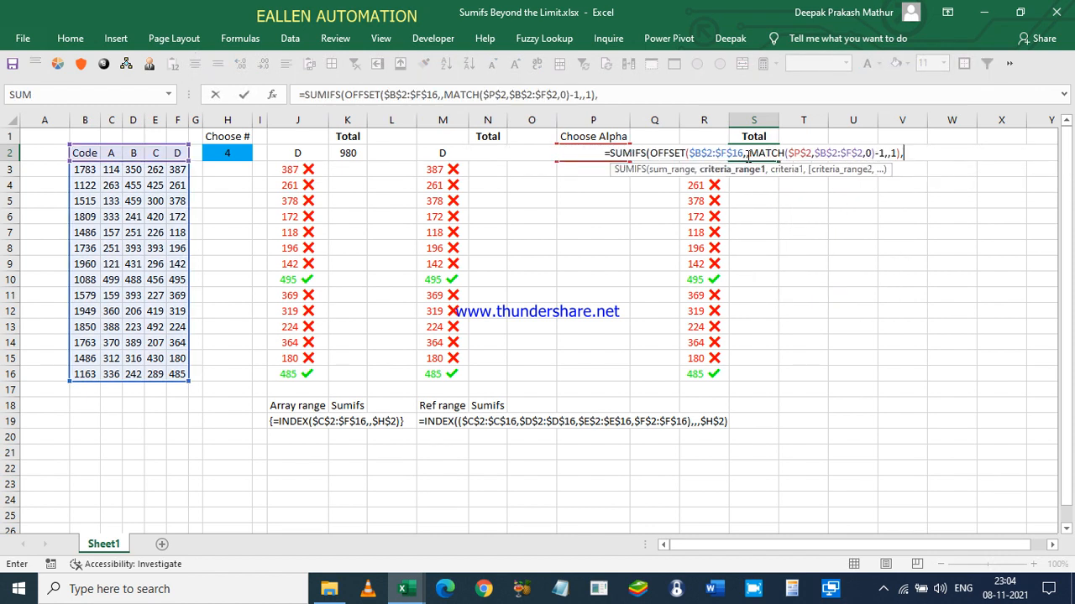
text(,)
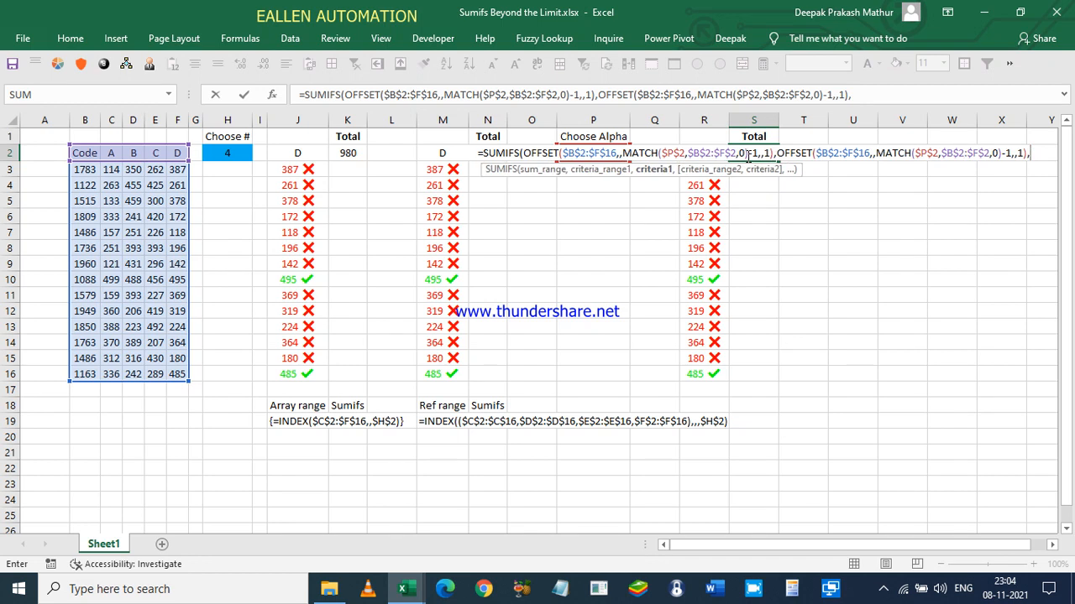
text(">400"))
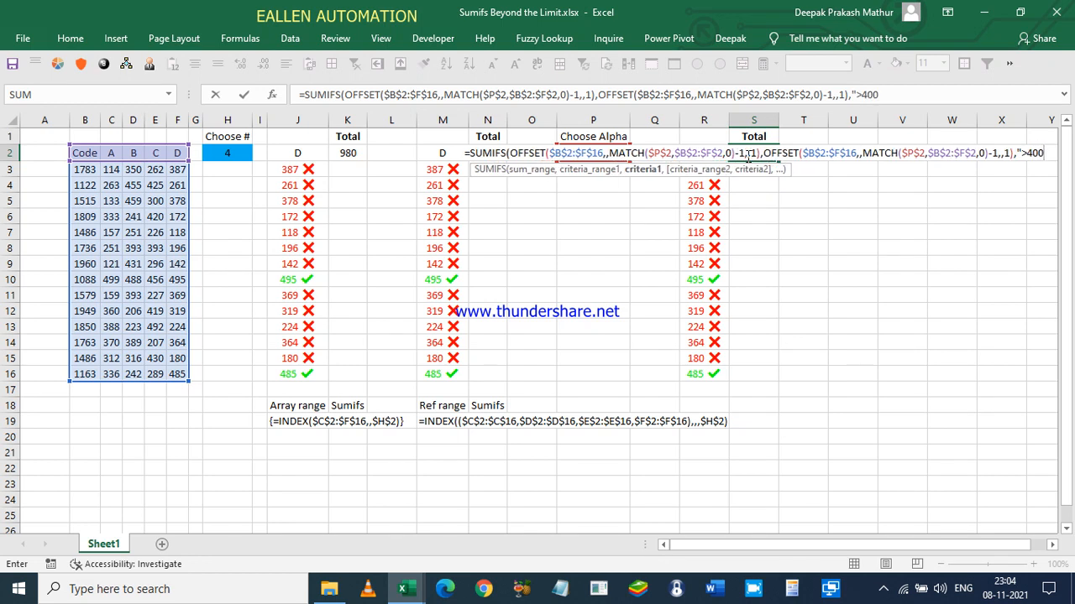
key(ctrl+Return)
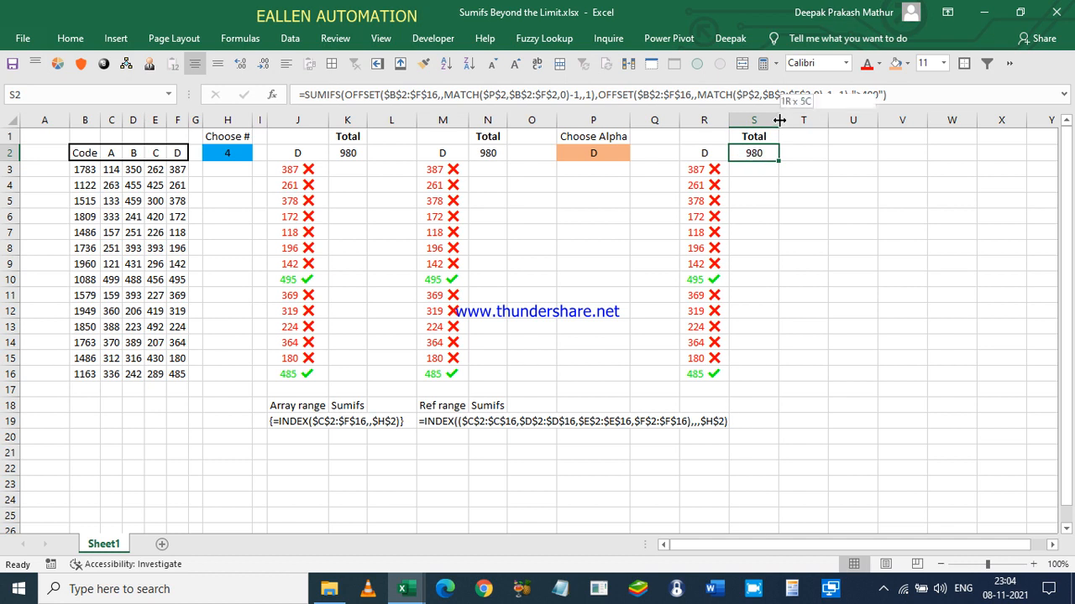
double_click(779, 120)
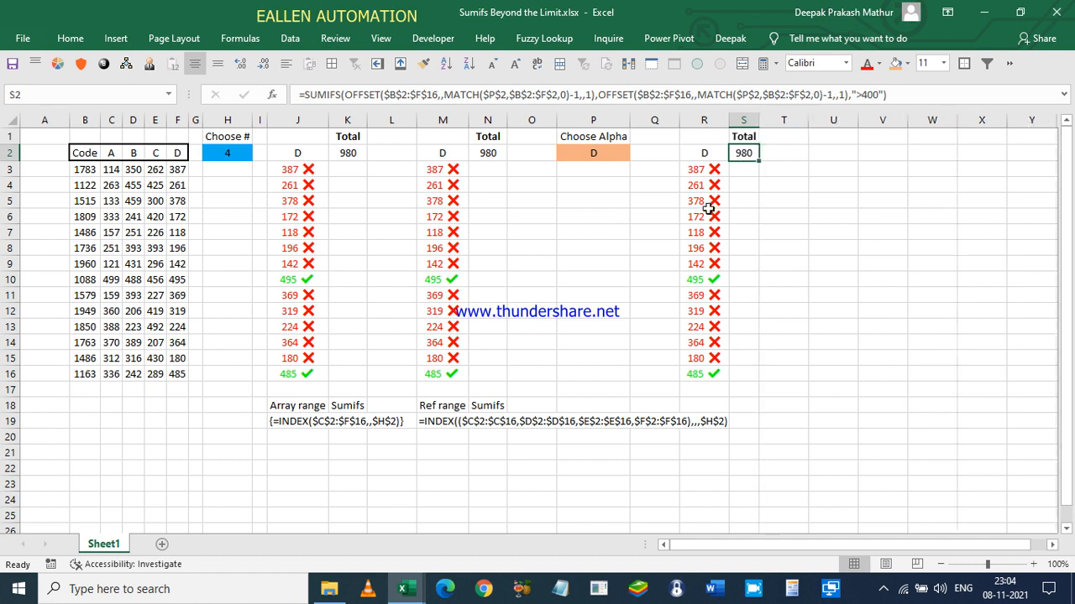
- Set the Choose Alpha selector in P2 to B and the Choose # selector in H2 to 2
click(604, 151)
click(638, 154)
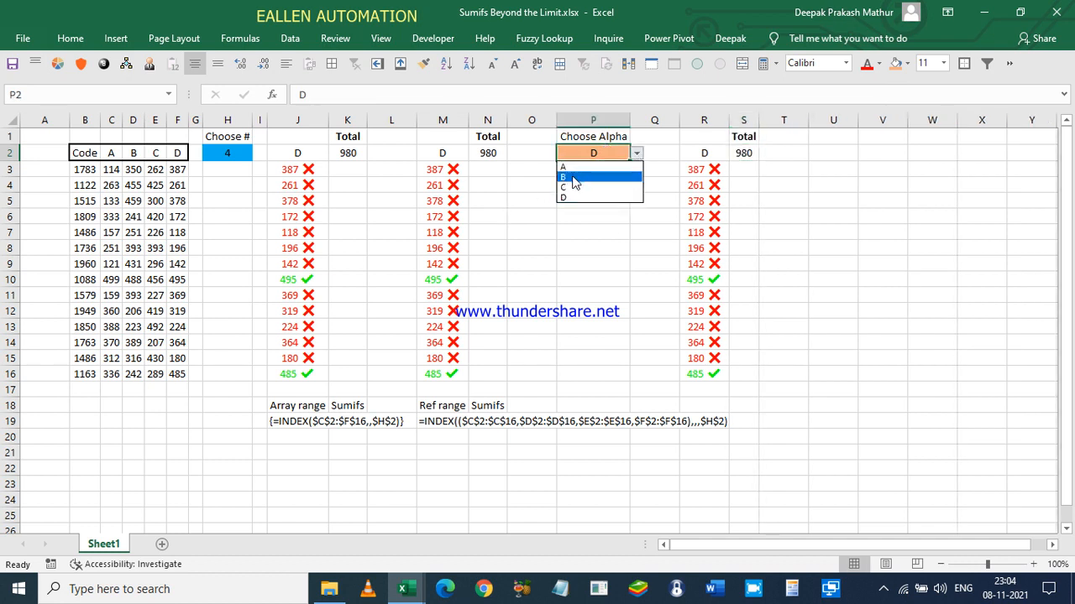
click(571, 178)
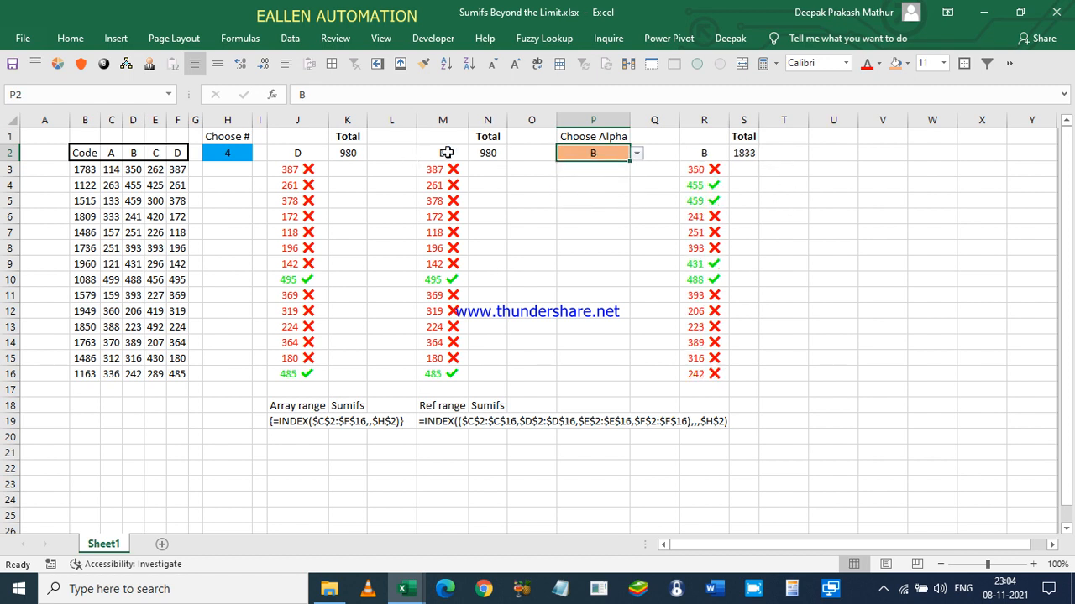
click(241, 152)
click(259, 153)
click(225, 177)
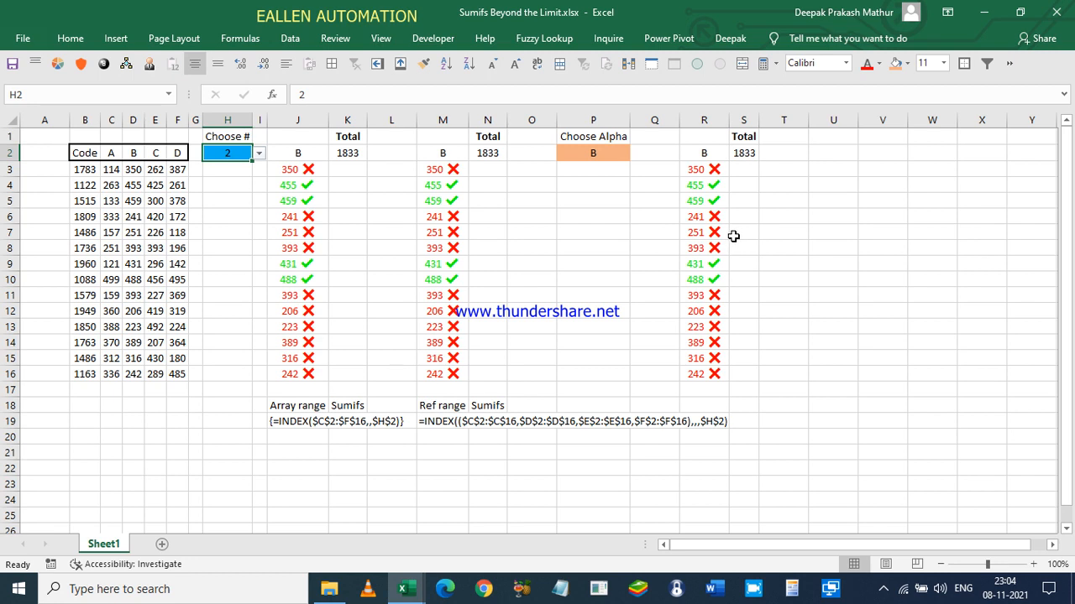
click(888, 591)
right_click(916, 558)
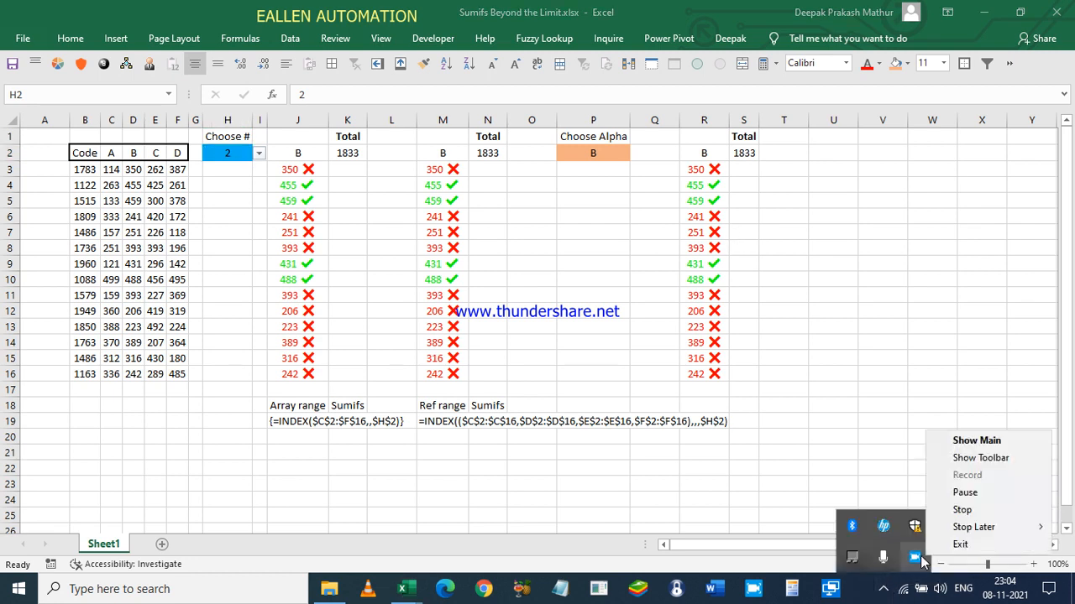
click(964, 492)
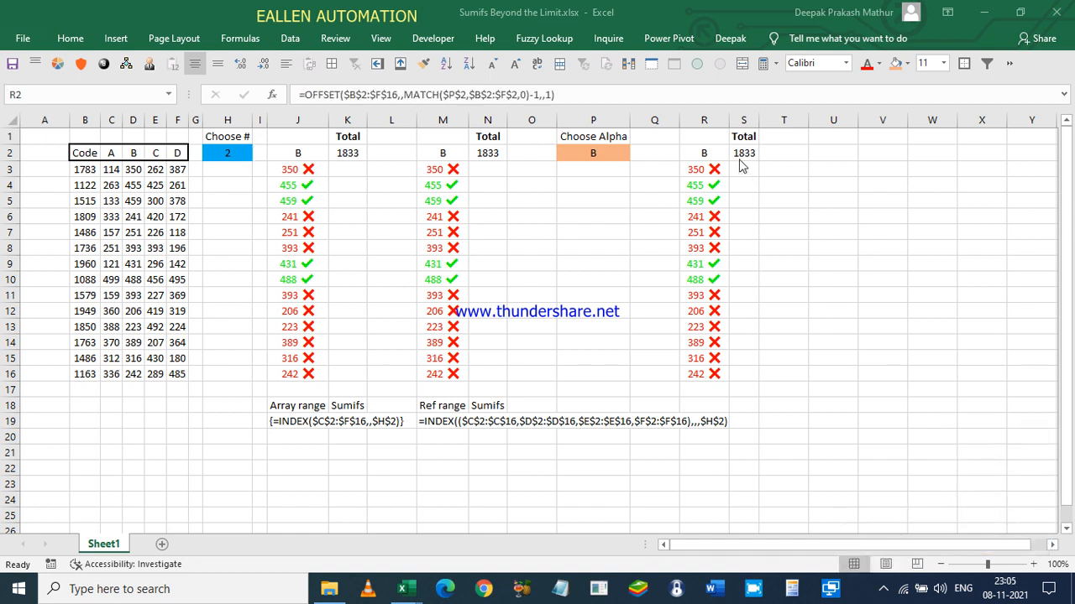
- Copy the formula-text cell M19 into R19 to show the OFFSET formula used in column R
click(710, 153)
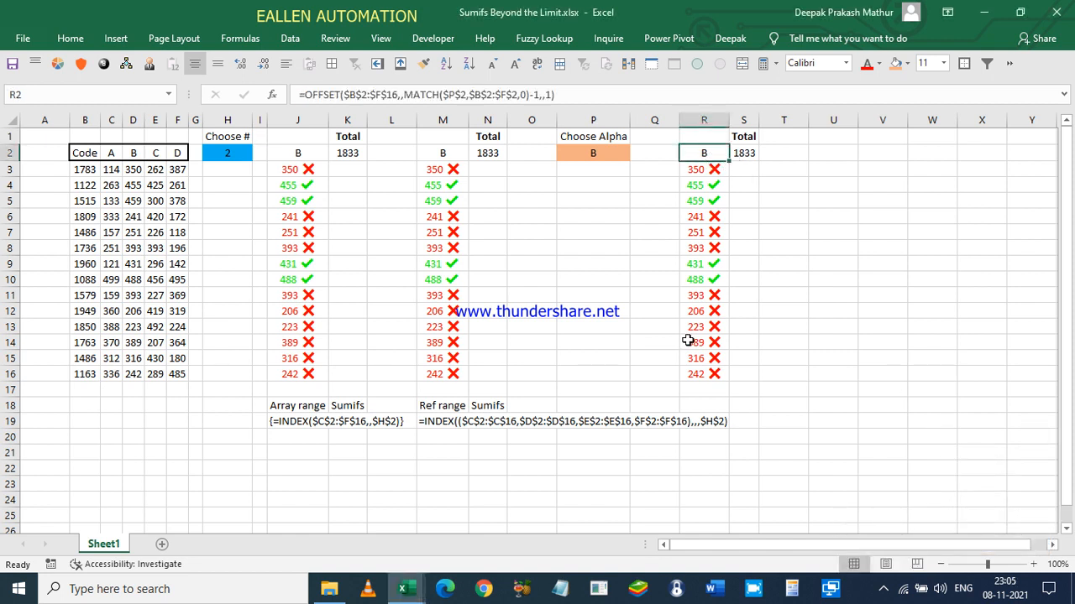
click(449, 416)
key(ctrl+c)
click(712, 425)
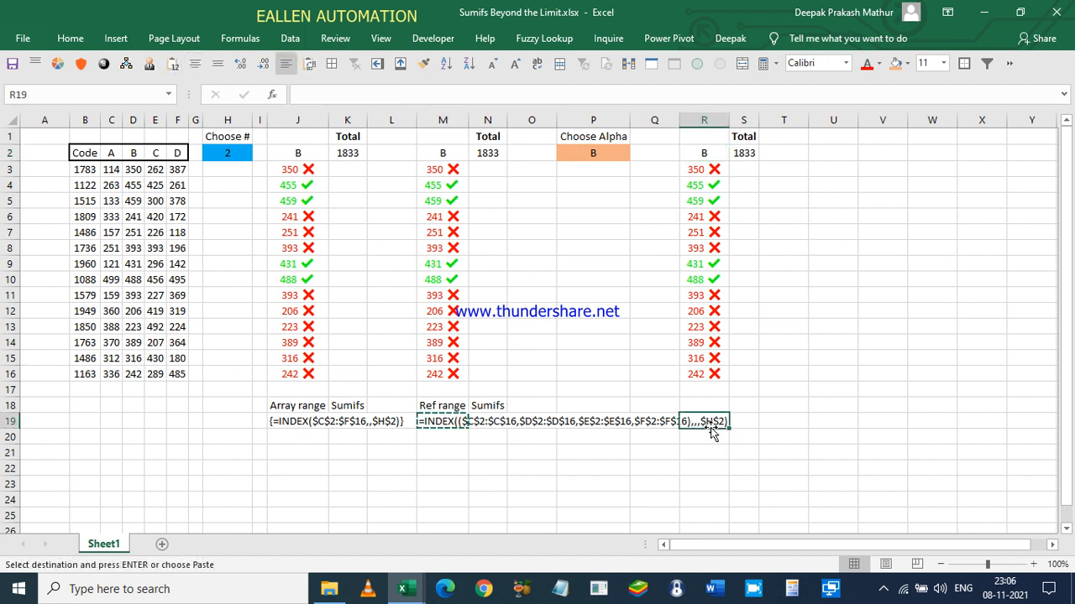
key(ctrl+v)
key(Escape)
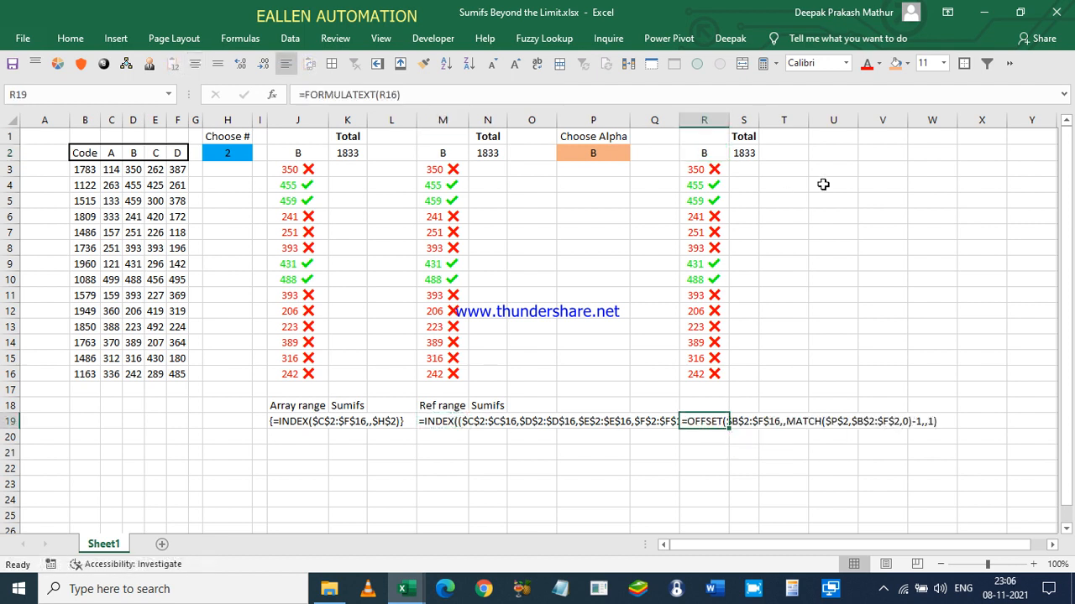
- Start an INDEX formula in U2 with the absolute range $B$2:$F$16 as its array
click(825, 156)
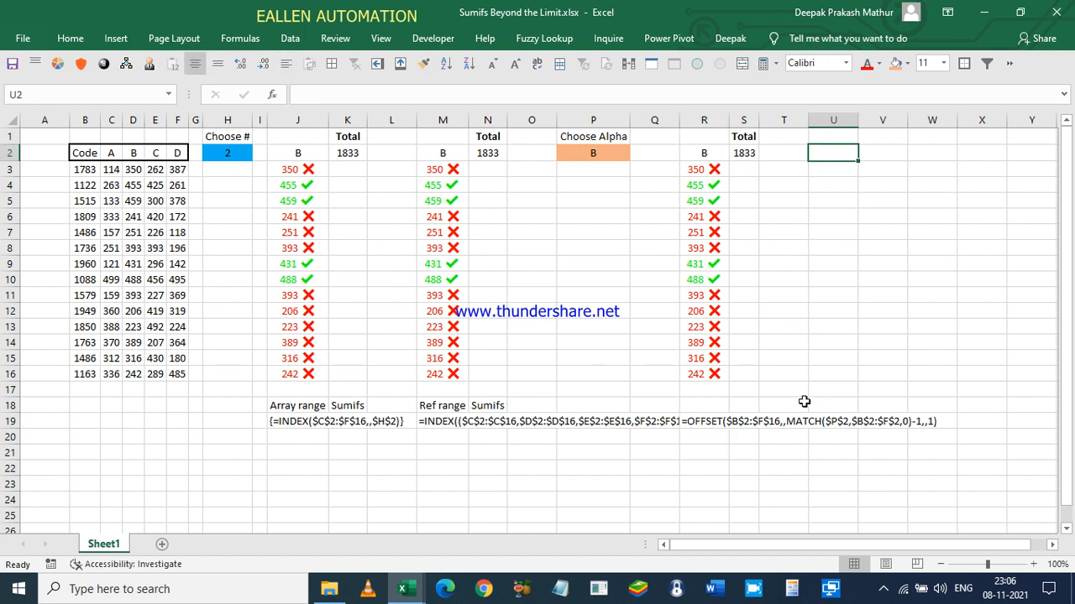
text(=ind)
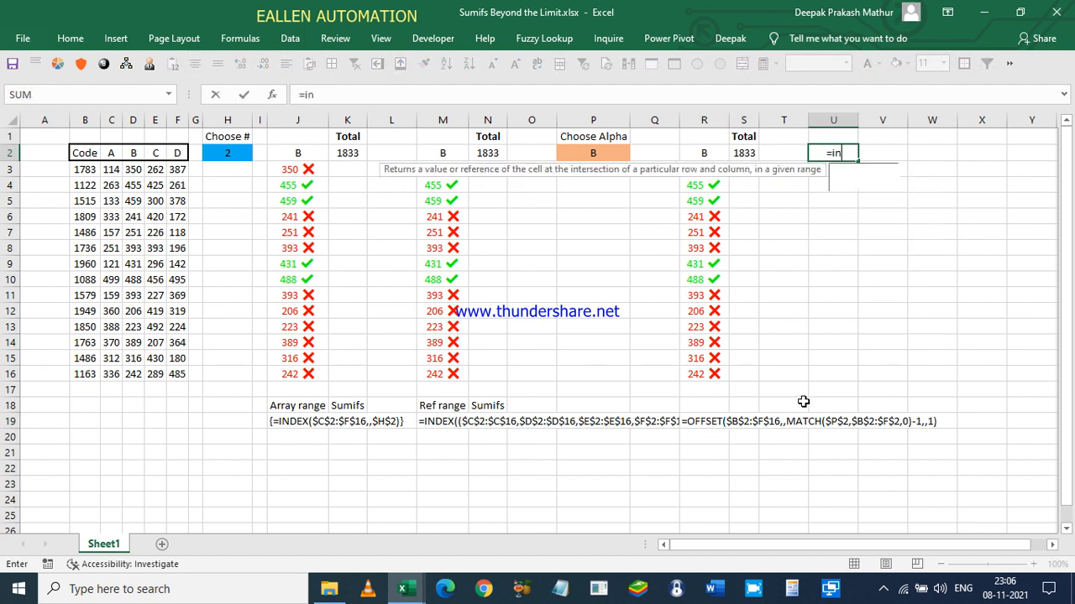
key(Tab)
key(Left)
key(Left)
key(Left)
key(Left)
key(Left)
key(Left)
key(Left)
key(Left)
key(Left)
key(Left)
key(Left)
key(Left)
key(Left)
key(Left)
key(Left)
key(Left)
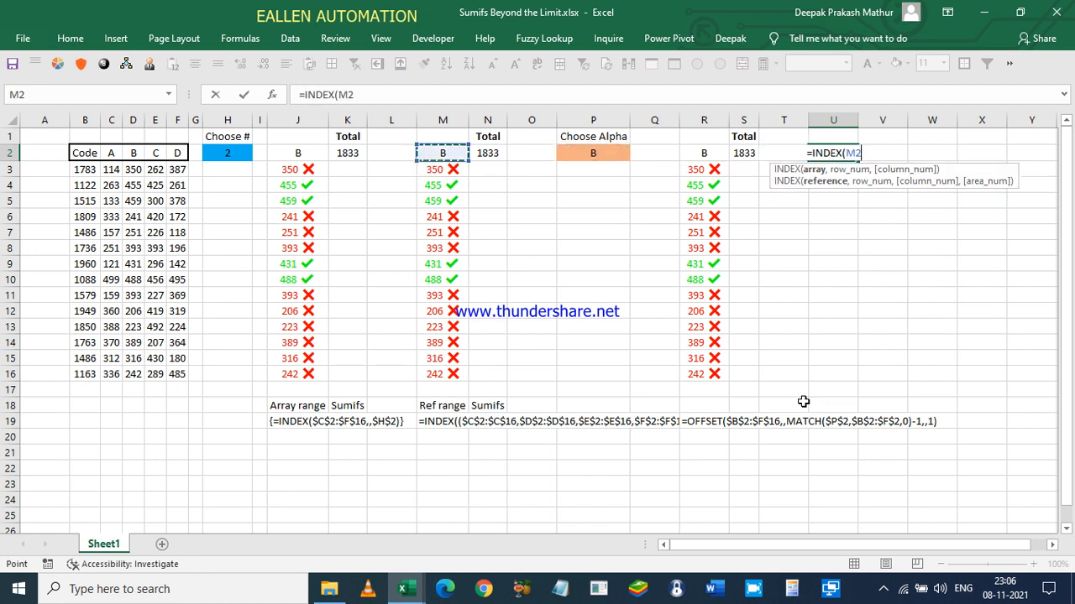
key(Left)
key(Left)
key(Left)
key(ctrl+shift+Right)
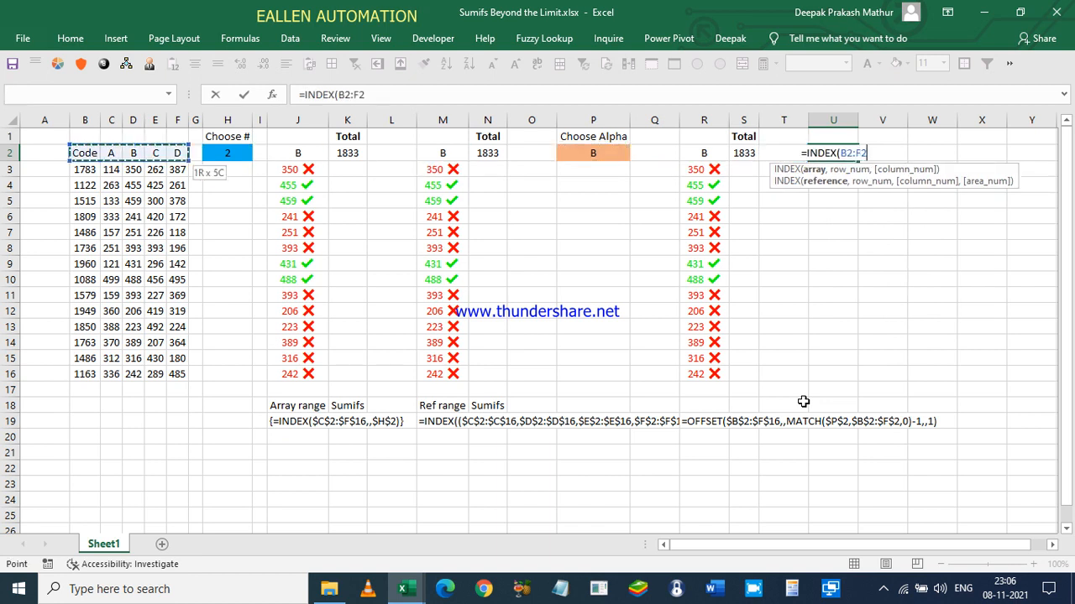
key(ctrl+shift+Down)
key(F4)
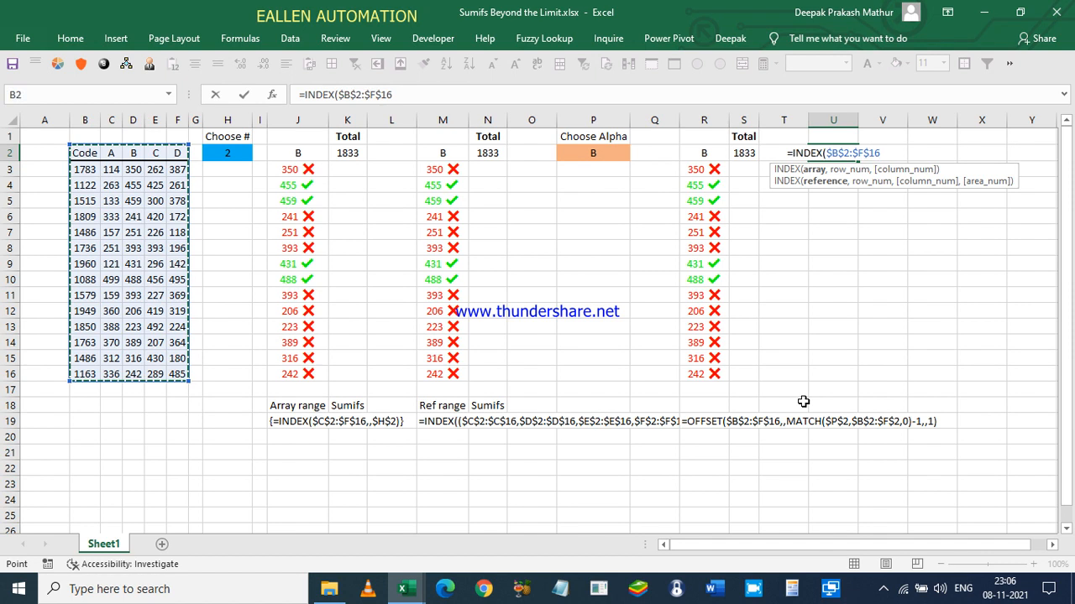
- Complete the U2 INDEX formula with an empty row number and MATCH($P$2,$B$2:$F$2,0) as the column number
text(,,mat)
key(Tab)
key(Left)
key(Left)
key(Left)
key(Left)
key(Left)
key(Left)
key(Right)
key(F4)
text(,)
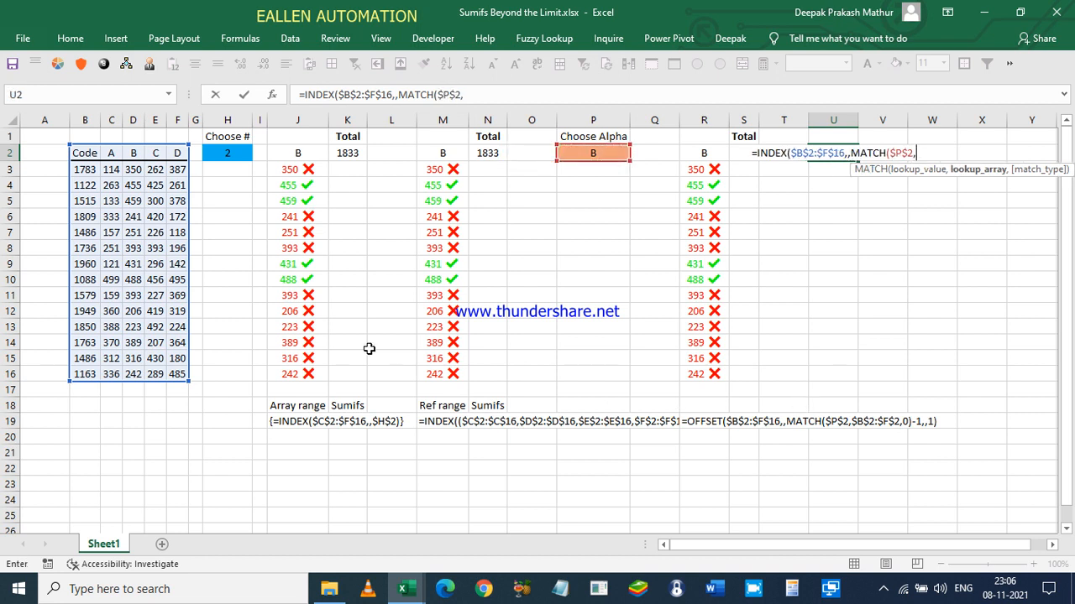
click(75, 152)
key(ctrl+shift+Right)
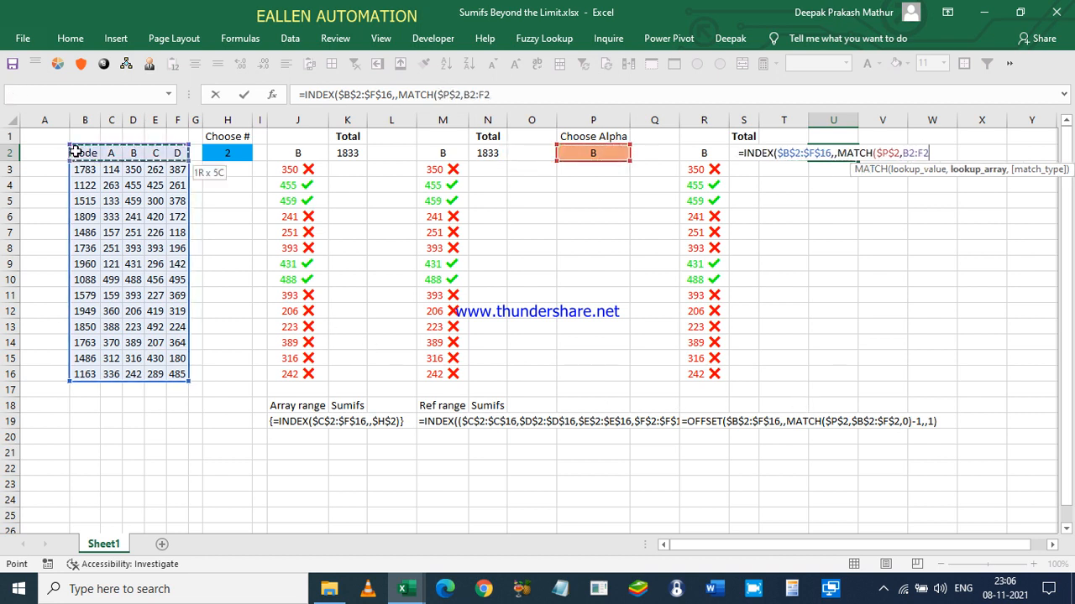
key(F4)
text(,0)))
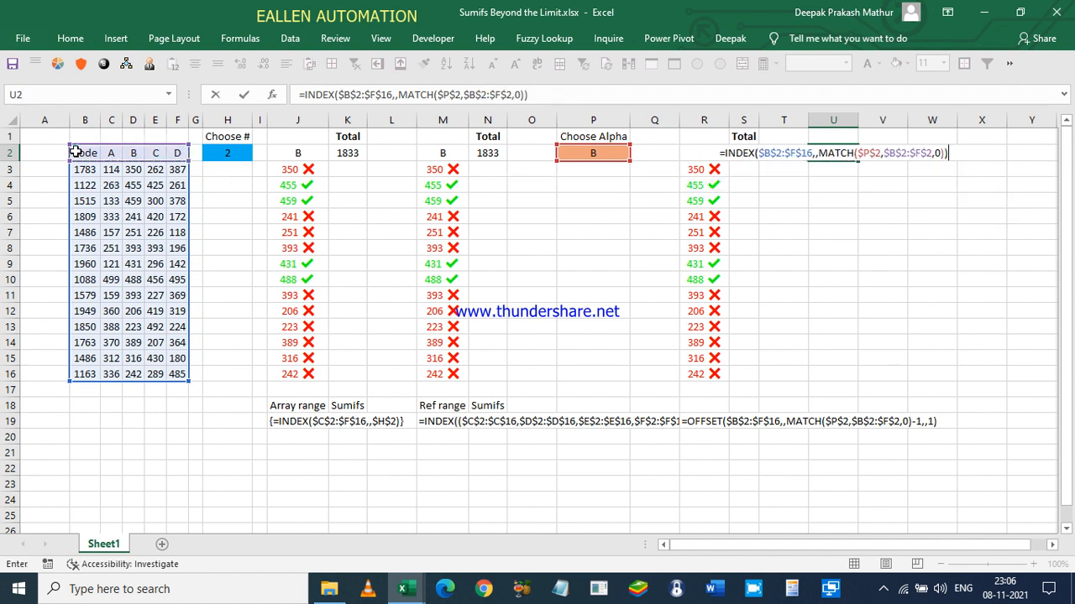
key(ctrl+Return)
- Fill the INDEX/MATCH formula from U2 down through U16
key(shift+Down)
key(shift+Down)
key(shift+Down)
key(shift+Down)
key(shift+Down)
key(shift+Down)
key(shift+Down)
key(shift+Down)
key(shift+Down)
key(shift+Down)
key(shift+Down)
key(shift+Down)
key(shift+Down)
key(shift+Down)
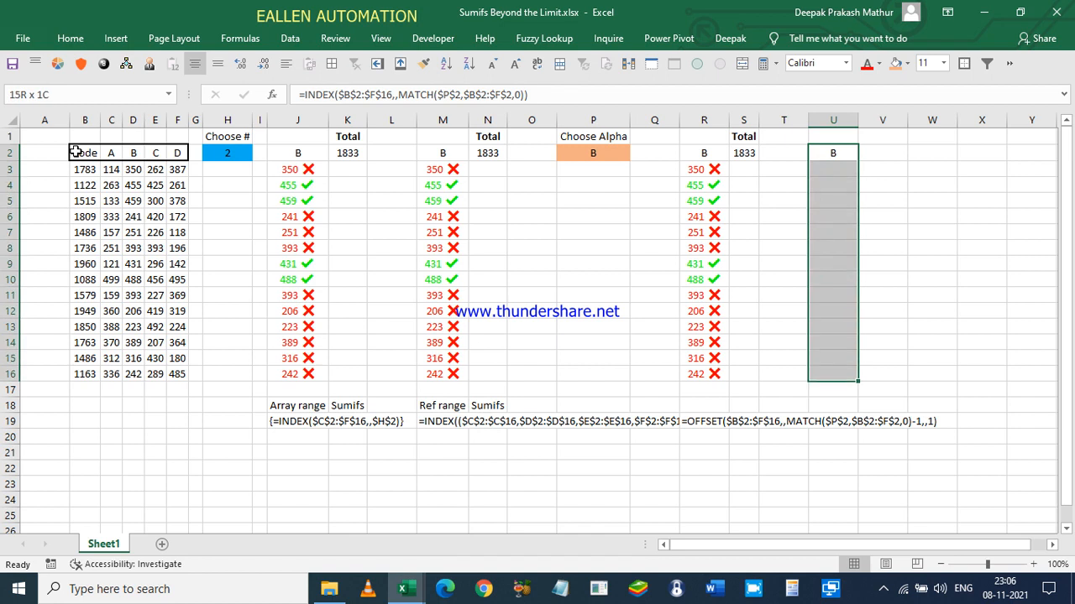
key(ctrl+d)
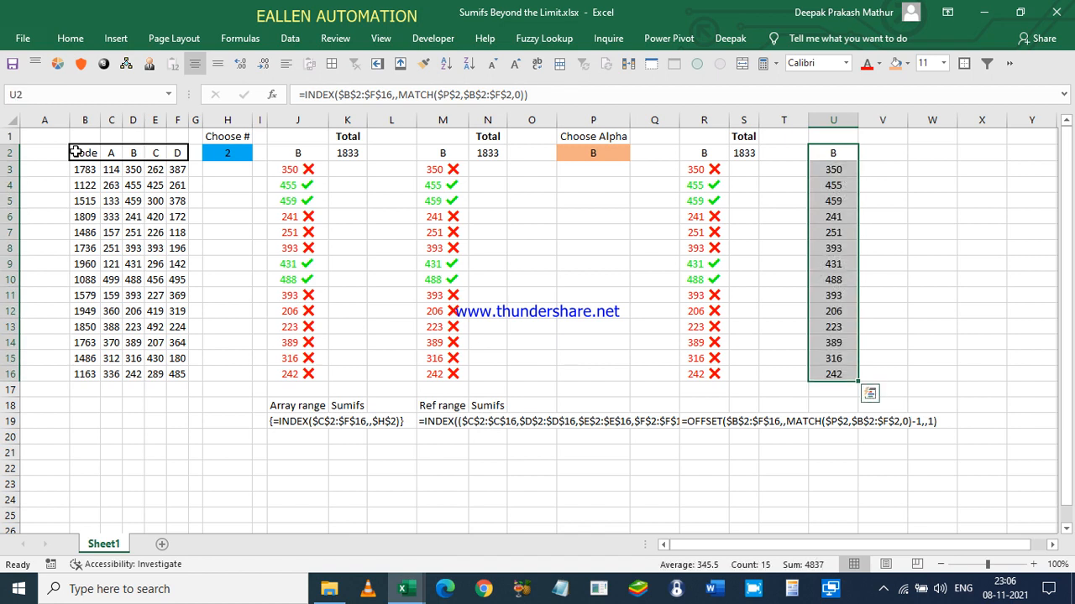
- Set the Choose Alpha selector in P2 to D to test the INDEX/MATCH range in column U
click(587, 152)
click(637, 156)
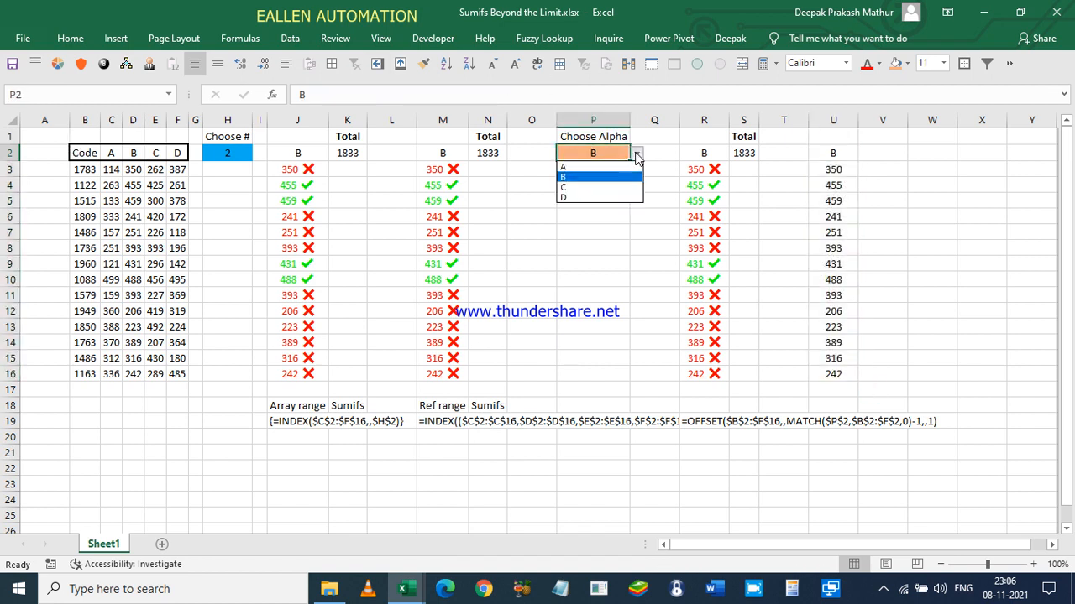
click(601, 195)
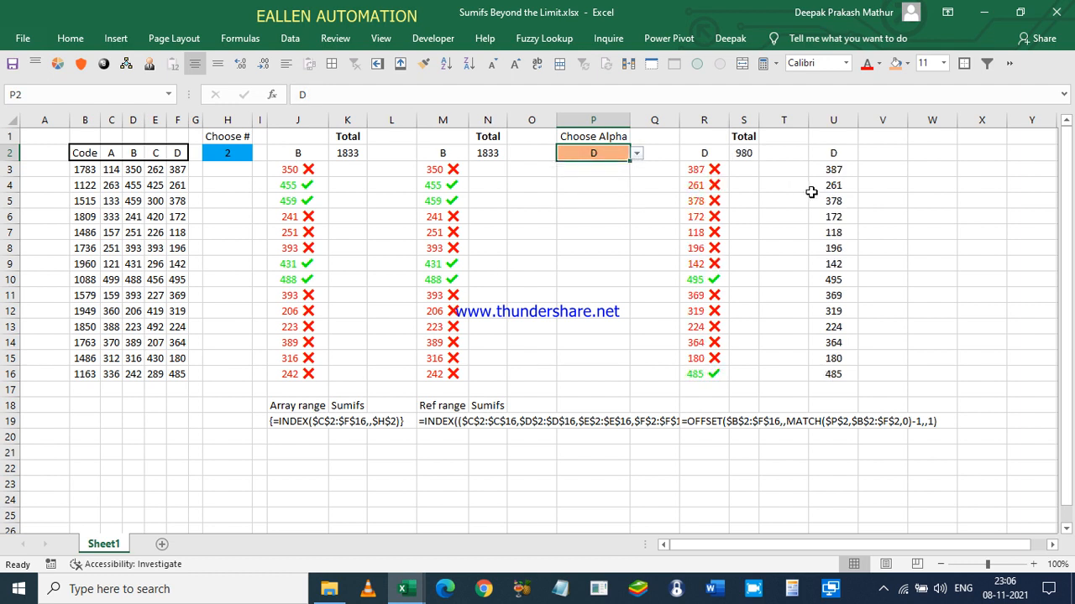
click(835, 155)
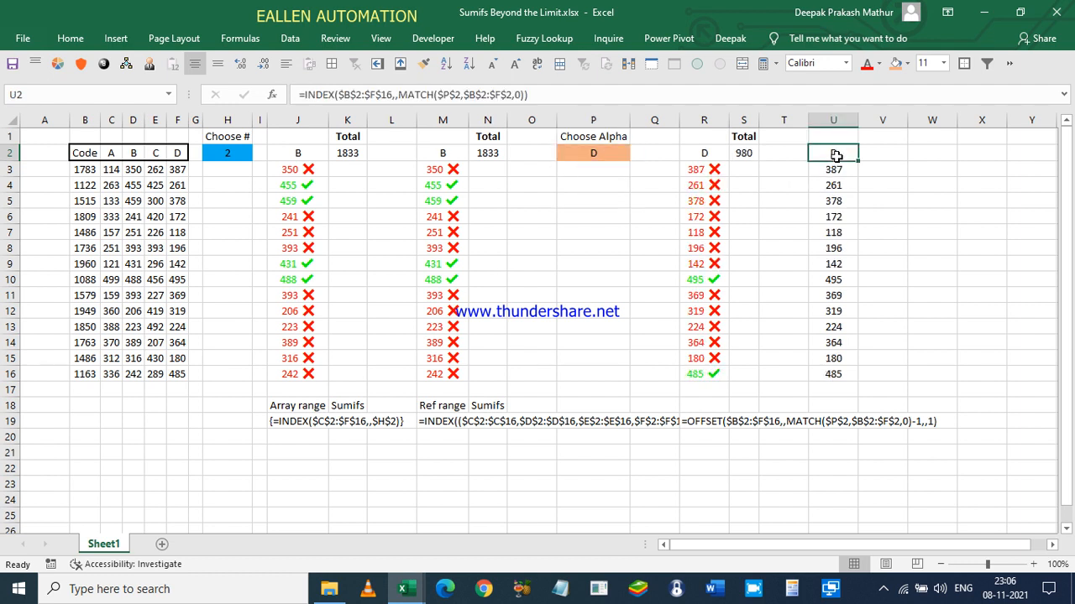
- Copy the Total header and its SUMIFS formula from S1:S2 into V1:V2
click(737, 135)
key(shift+Down)
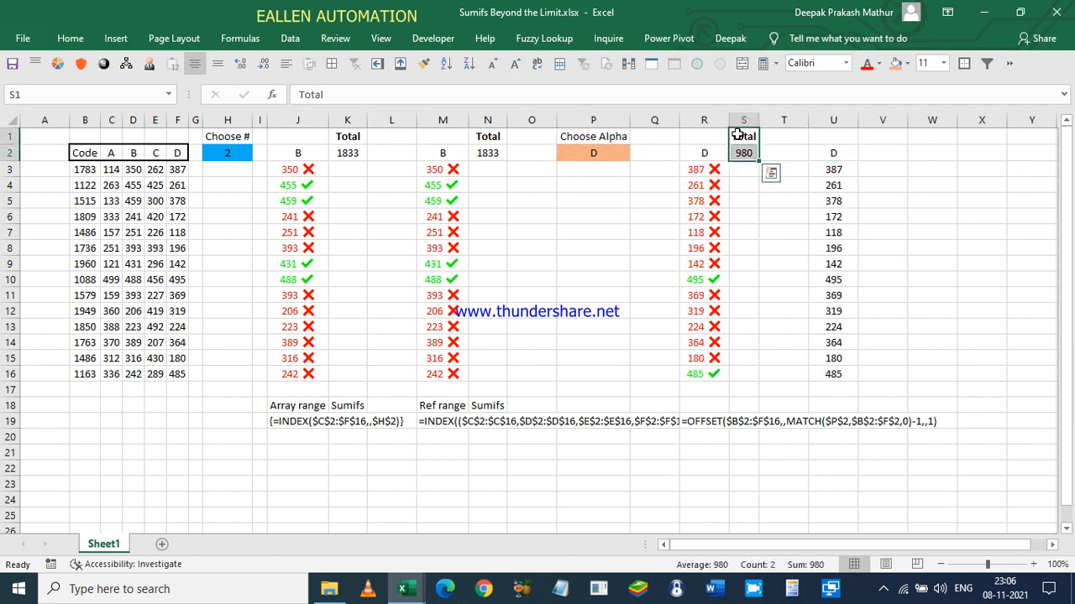
key(ctrl+c)
key(Right)
key(Right)
key(Right)
key(ctrl+v)
key(Down)
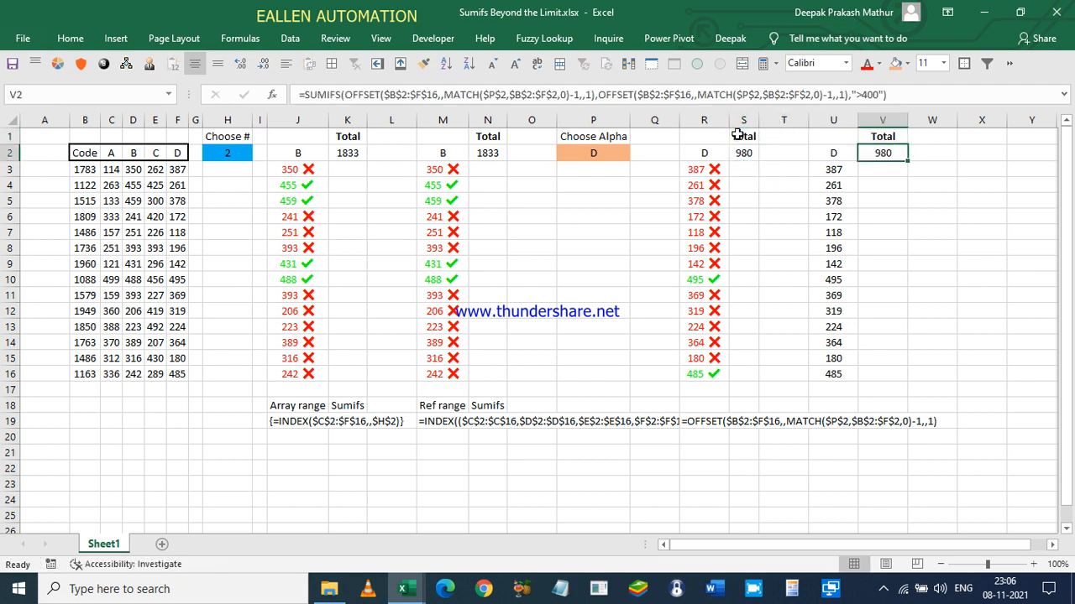
text(=)
key(Escape)
key(Left)
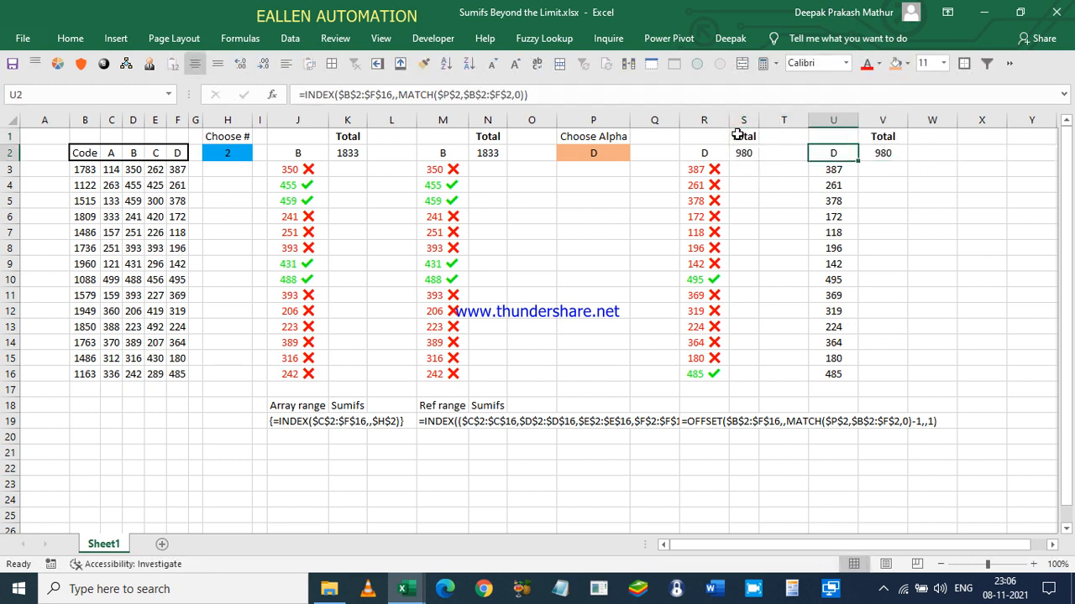
click(883, 588)
right_click(914, 561)
click(932, 488)
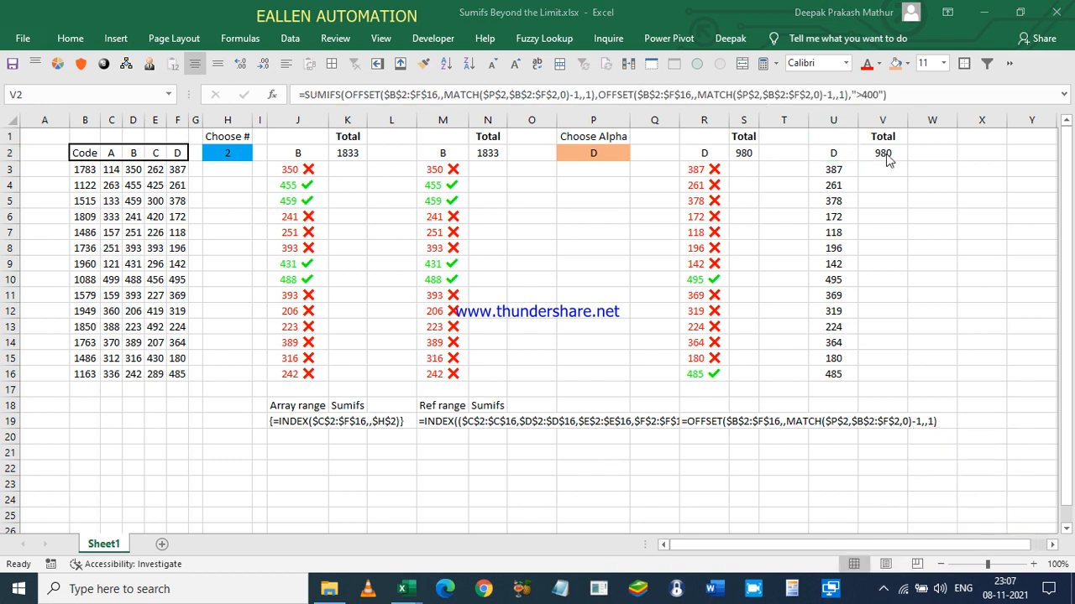
- Replace the V2 formula with SUMIFS using INDEX($B$2:$F$16,,MATCH($P$2,$B$2:$F$2,0)) as sum and criteria range with criterion ">400", and autofit column V
click(887, 158)
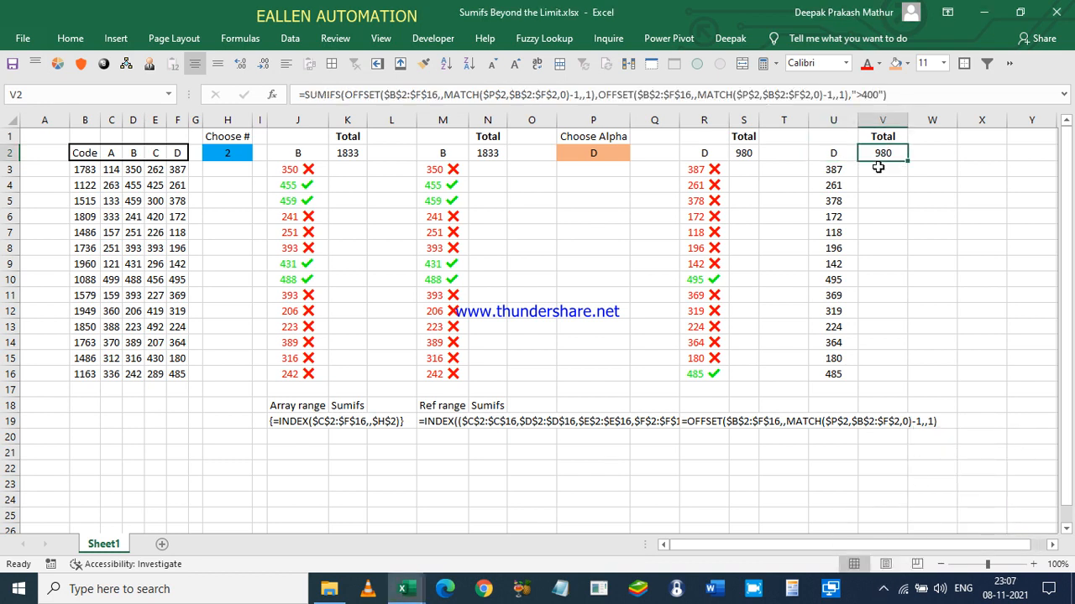
text(=sumifs)
key(Tab)
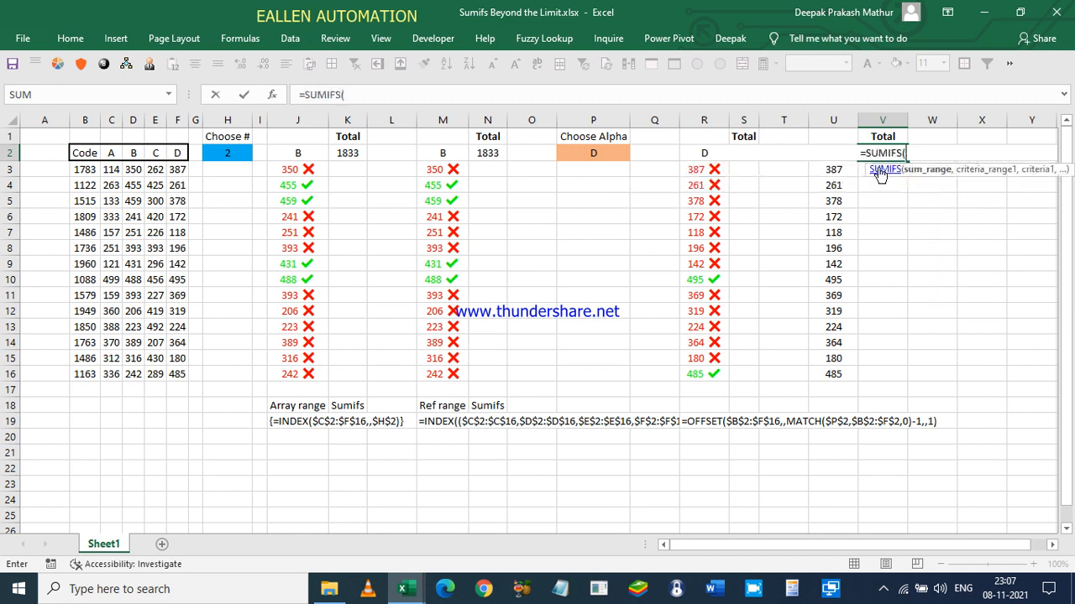
key(ctrl+v)
text(,)
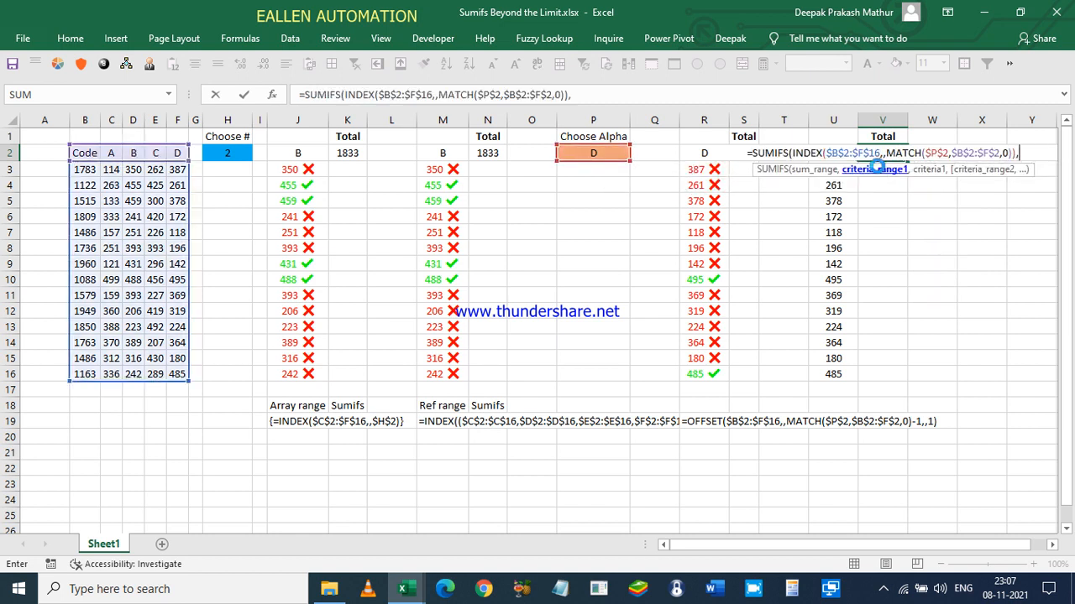
key(ctrl+v)
text(,">400)
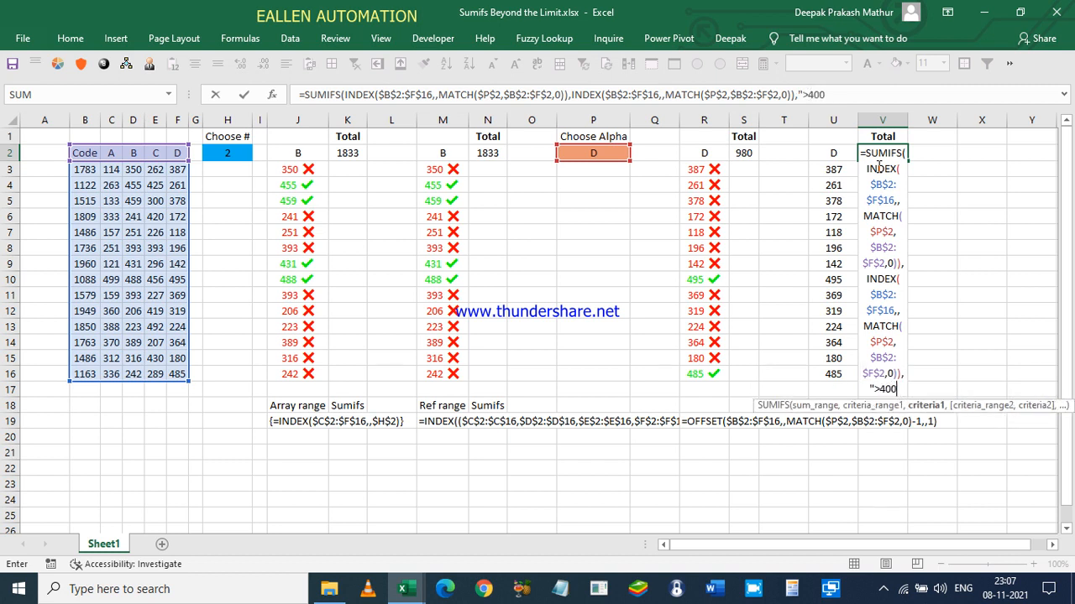
text("))
key(Return)
key(Up)
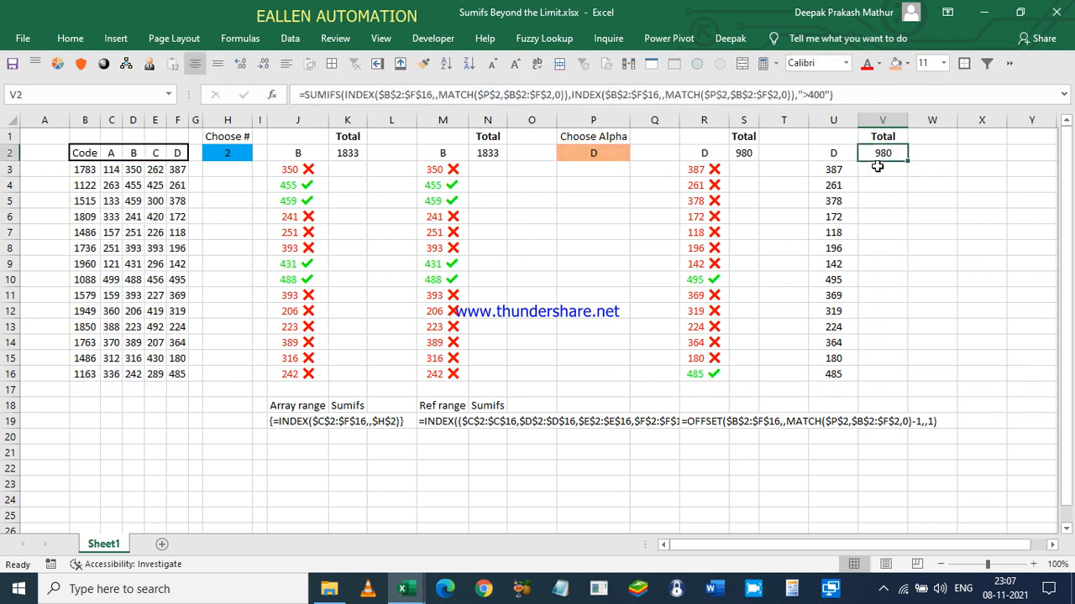
double_click(907, 120)
- Copy the formula-text cell R19 into U19 to show the INDEX/MATCH formula used in column U
click(707, 424)
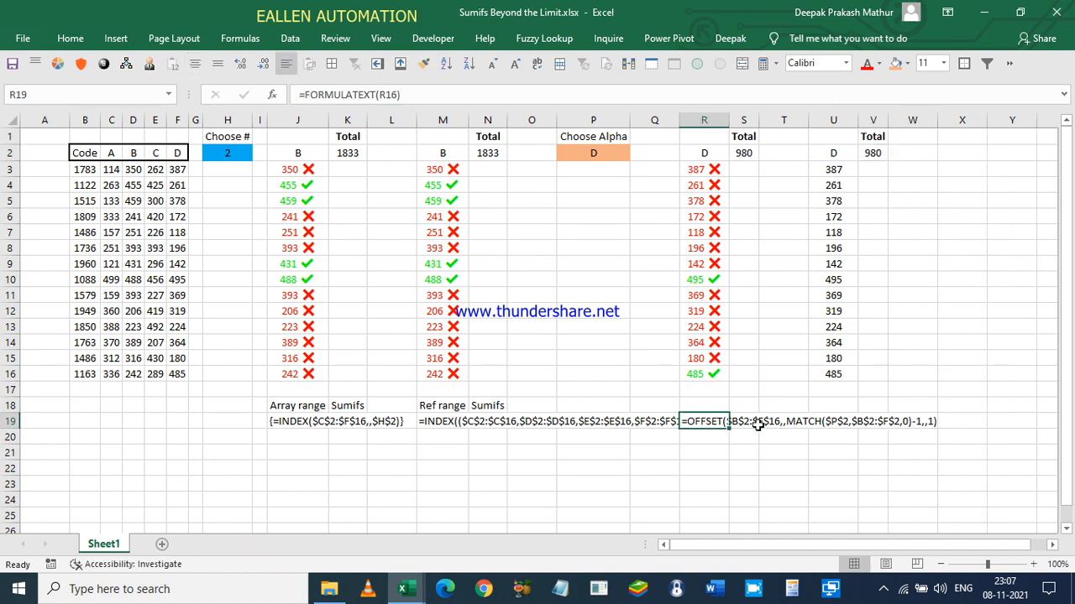
key(ctrl+c)
click(843, 423)
key(ctrl+v)
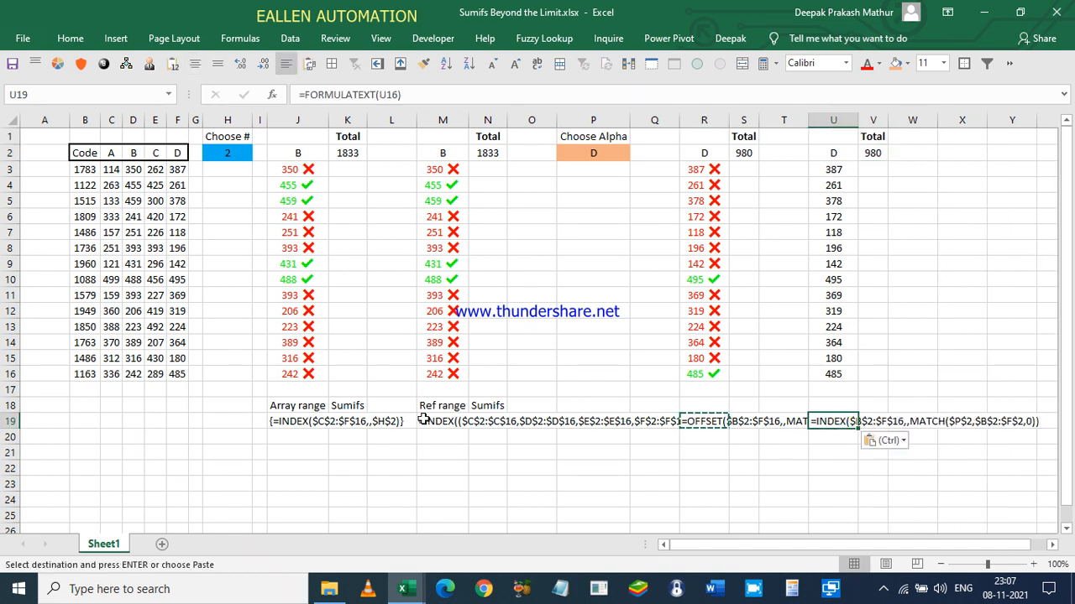
click(307, 423)
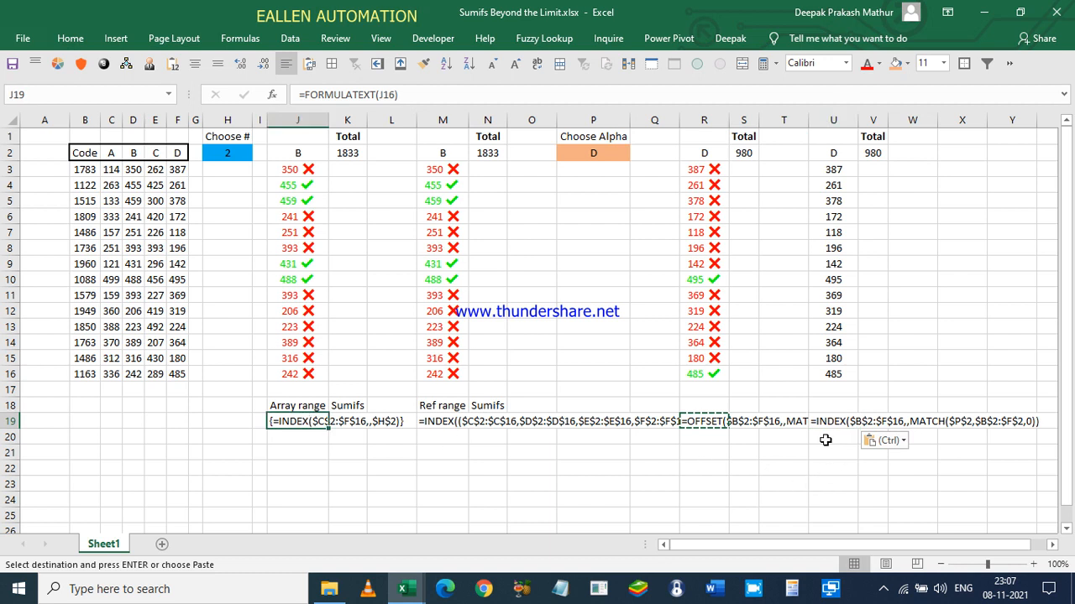
key(Escape)
click(841, 420)
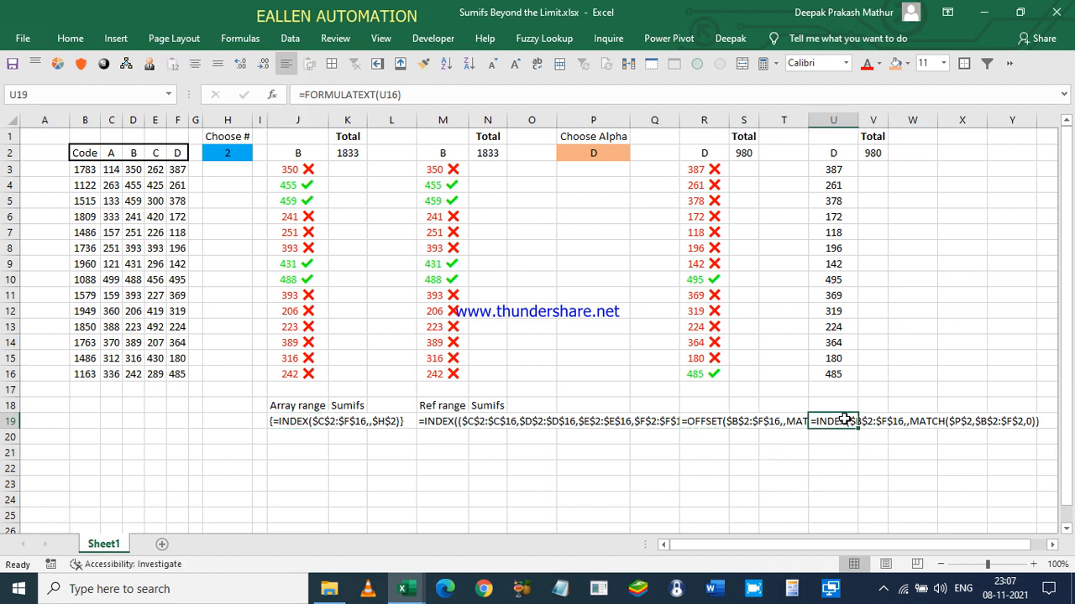
- Set the Choose Alpha selector in P2 to B
click(603, 150)
click(637, 152)
click(593, 177)
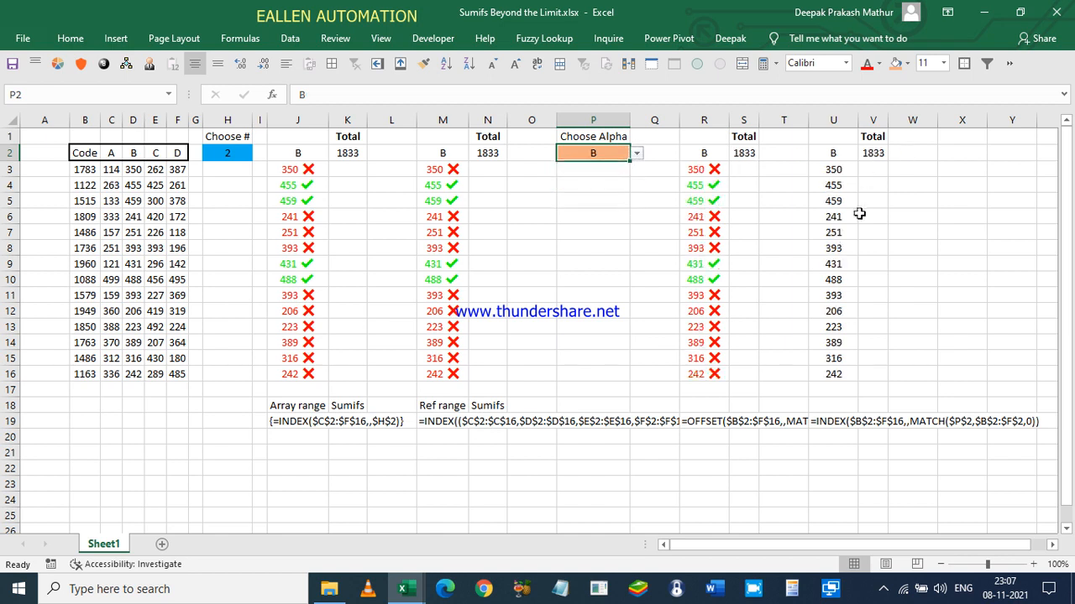
- Narrow column U to fit its values more closely and select the SUMIFS total in V2
drag(857, 120, 1049, 124)
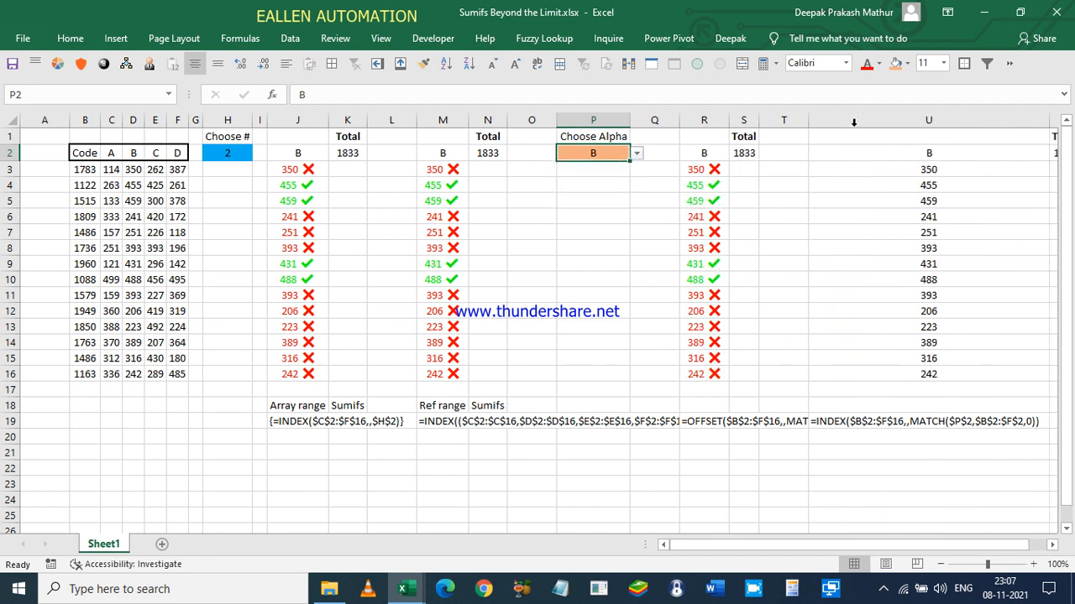
key(ctrl+z)
drag(857, 110, 844, 120)
click(856, 156)
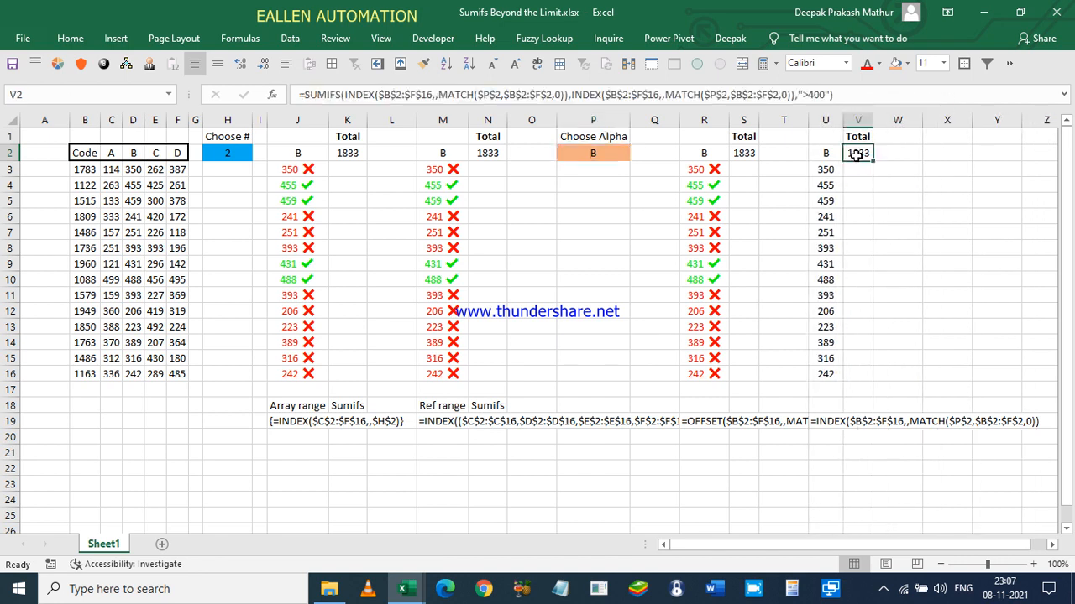
click(885, 594)
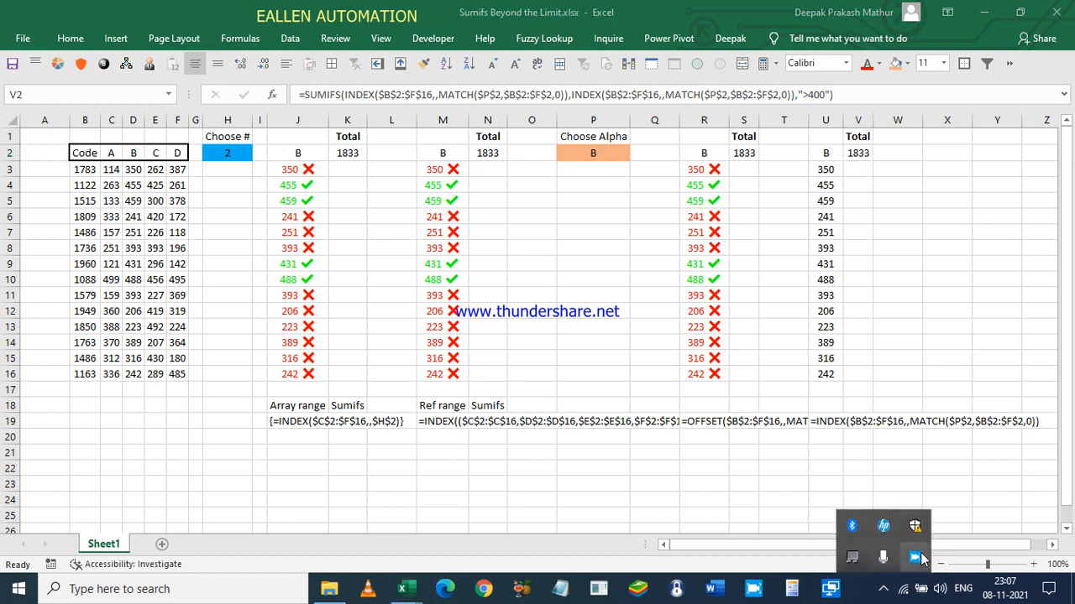
right_click(915, 556)
click(958, 507)
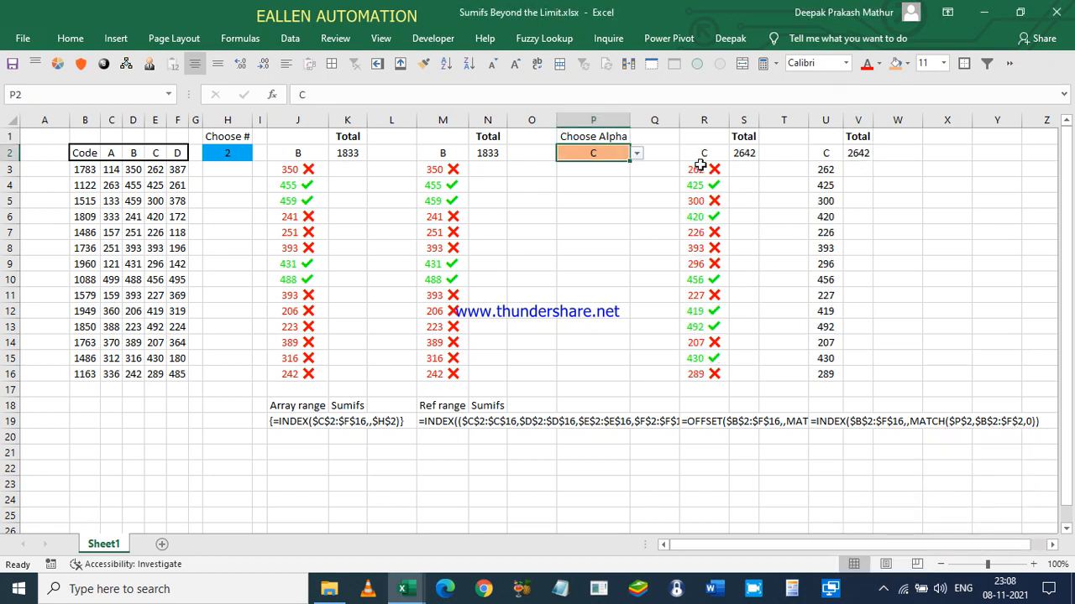
- Copy the icon and colour formatting of R3:R16 onto U3:U16 and widen column U just enough to fit the numbers with icons
drag(699, 167, 708, 374)
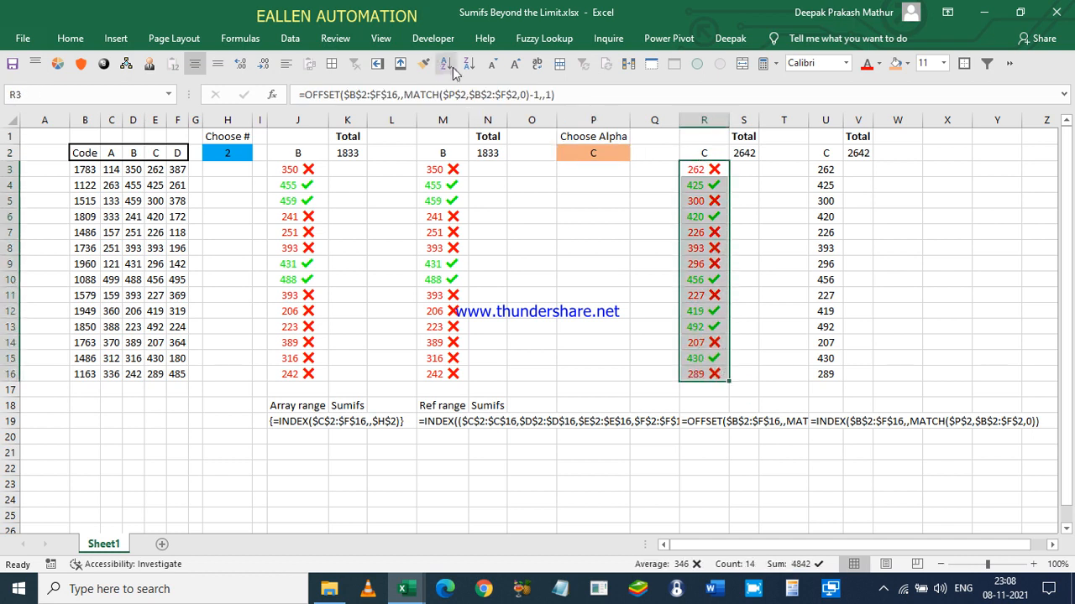
double_click(422, 65)
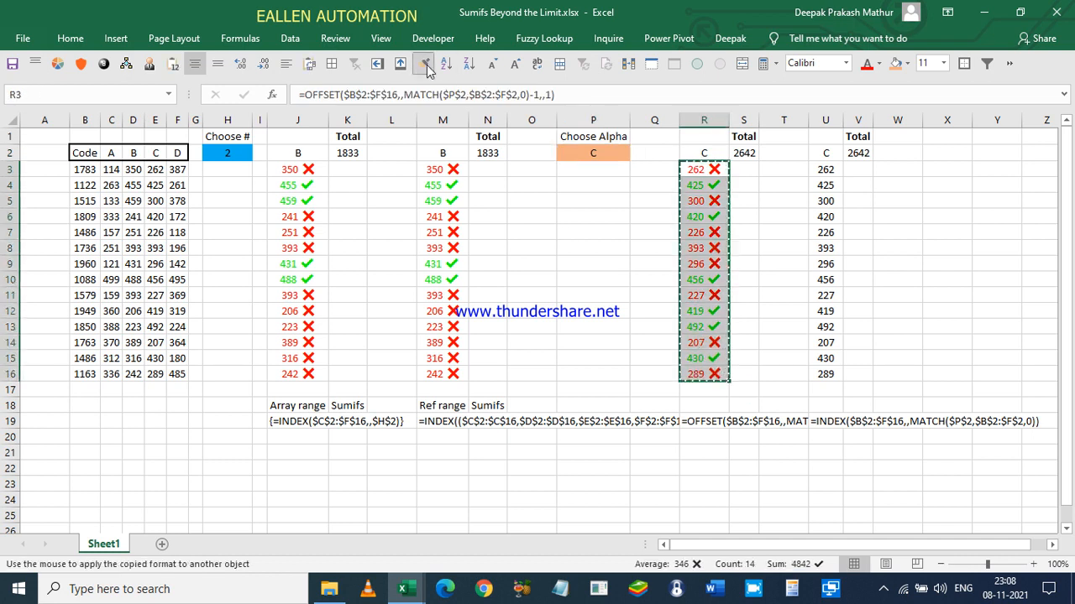
click(825, 167)
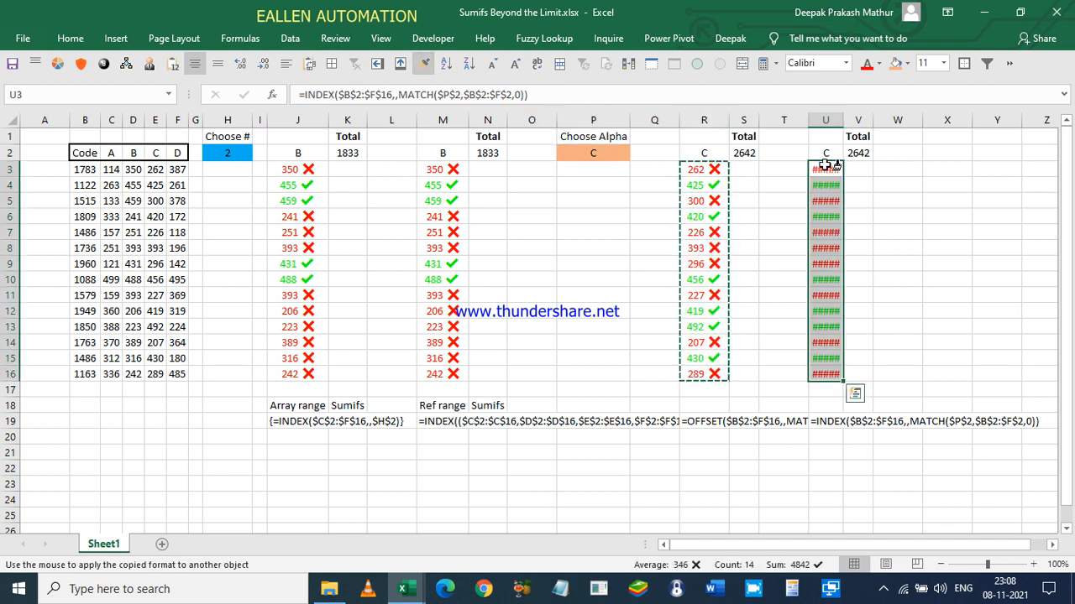
double_click(841, 120)
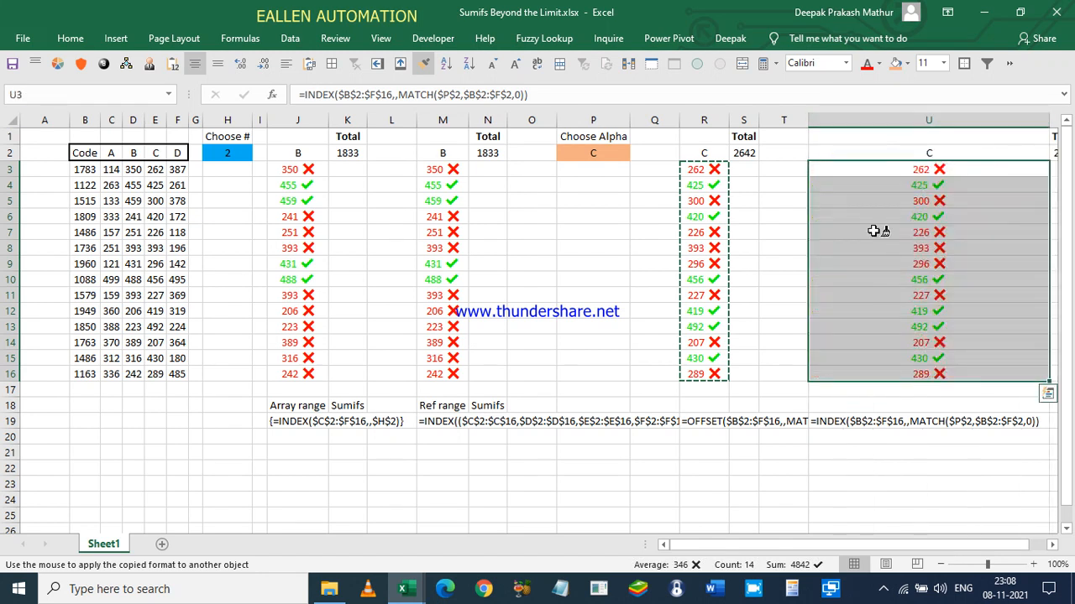
key(Escape)
key(ctrl+z)
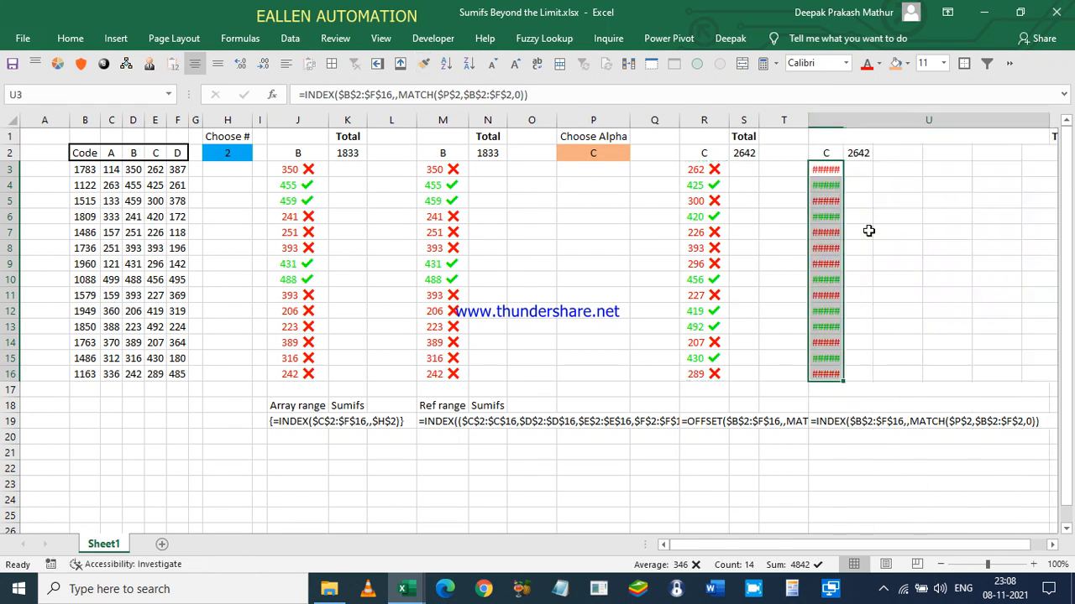
drag(841, 120, 856, 120)
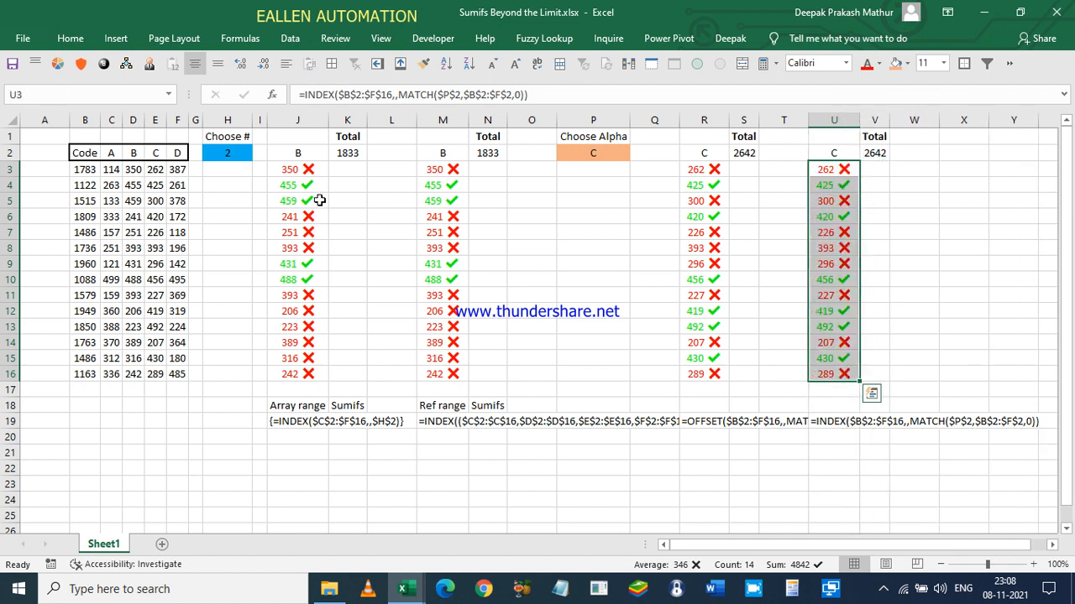
- Hide columns J through O, which hold the array-form and reference-form INDEX examples
click(306, 118)
drag(305, 117, 536, 146)
key(ctrl+0)
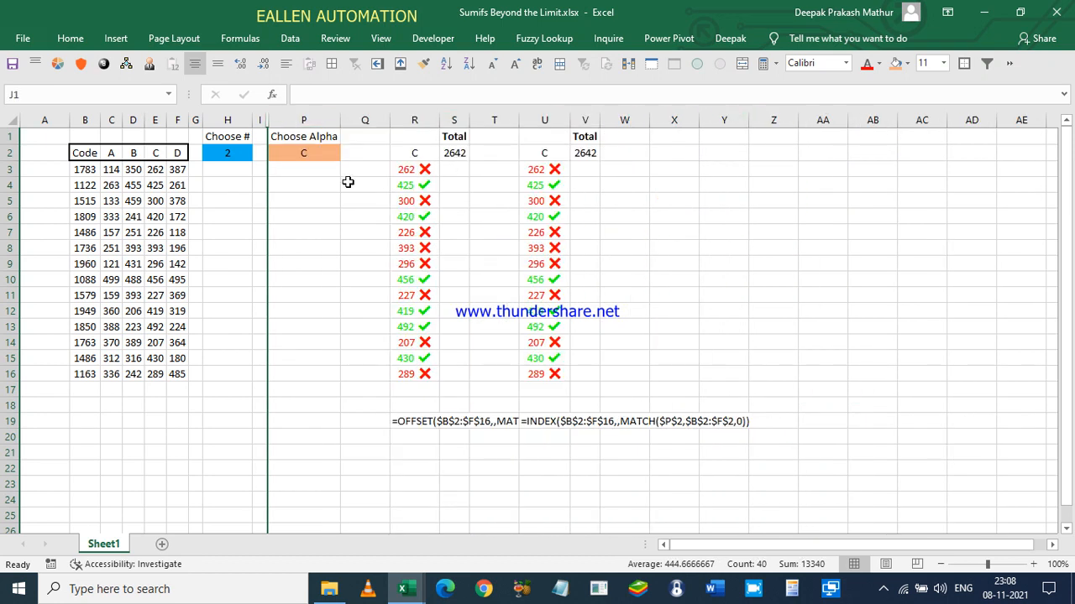
- Narrow the empty spacer columns Q and T around the OFFSET results, with the Choose Alpha cell P2 selected
click(320, 159)
drag(387, 120, 357, 120)
drag(485, 120, 448, 120)
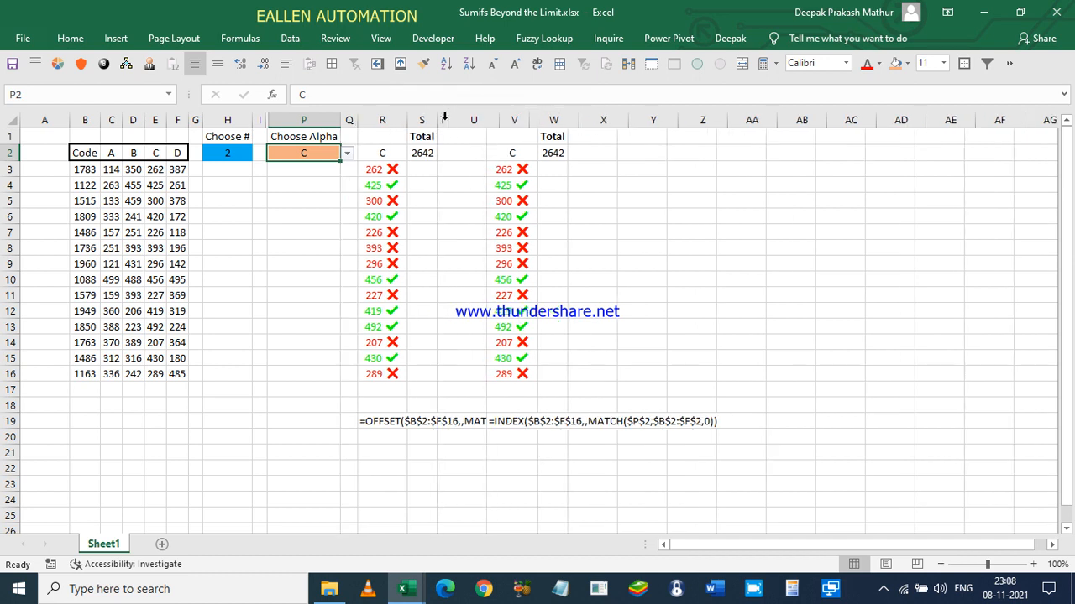
- Narrow the empty column W to a thin spacer beside the second Total column
click(486, 170)
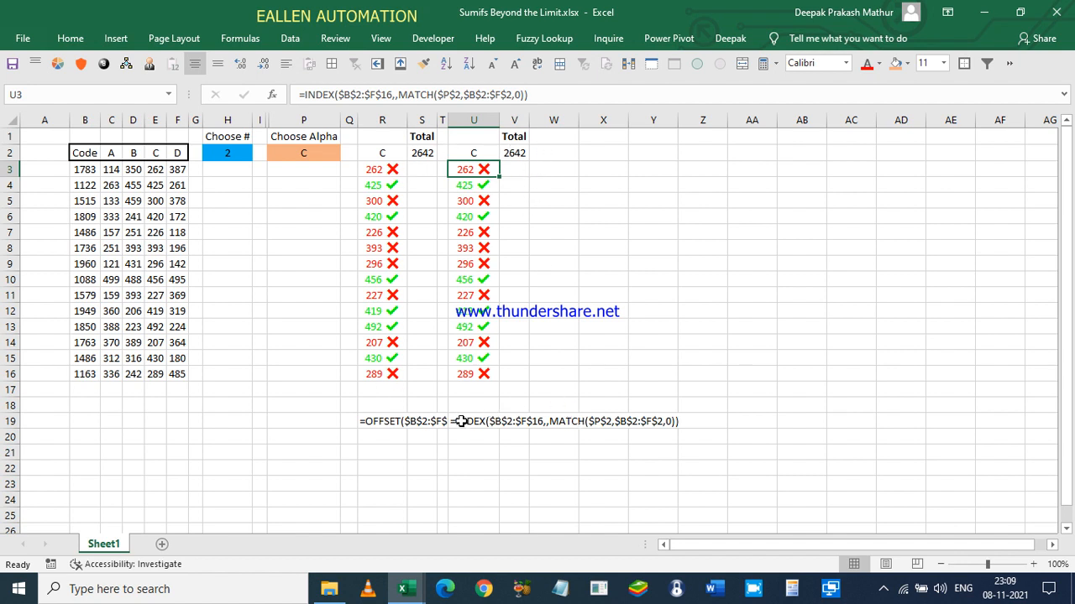
click(603, 151)
drag(580, 120, 541, 120)
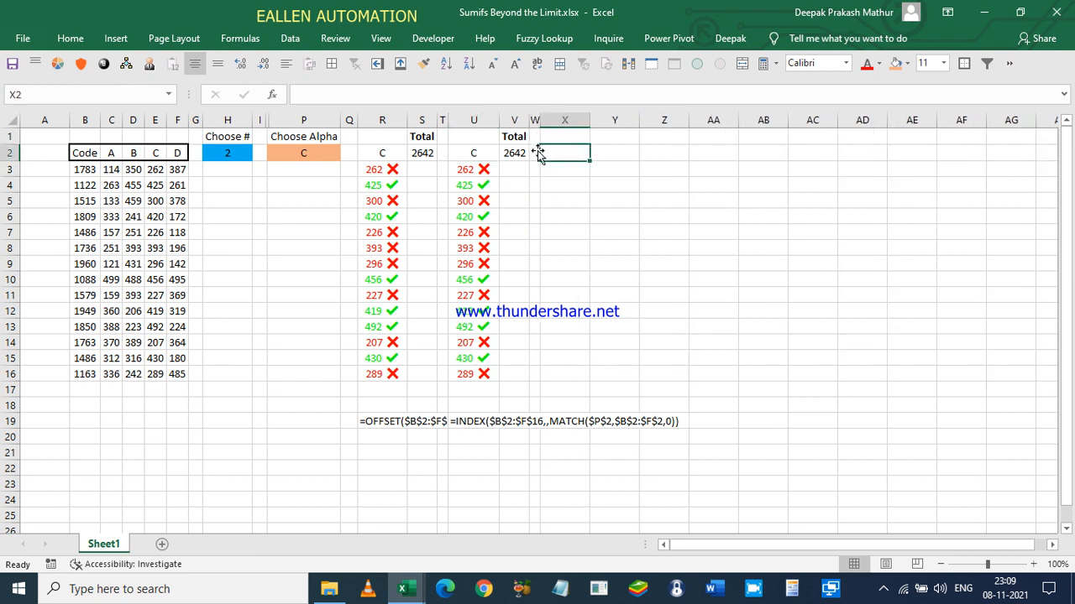
- Start an OFFSET formula in X2 with $B$2 as the reference, 0 rows and 0 columns
text(=offset()
key(Left)
key(Left)
key(Left)
key(Left)
key(Left)
key(Left)
key(Left)
key(Left)
key(Left)
key(Left)
key(Left)
key(Left)
key(Left)
key(Left)
key(Left)
key(Left)
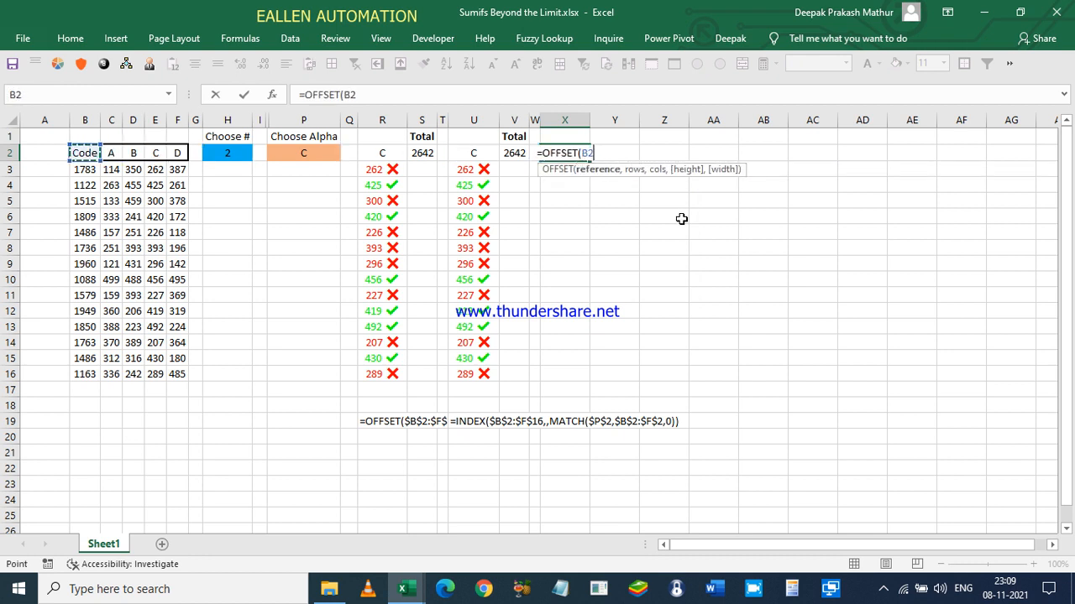
key(F4)
text(,)
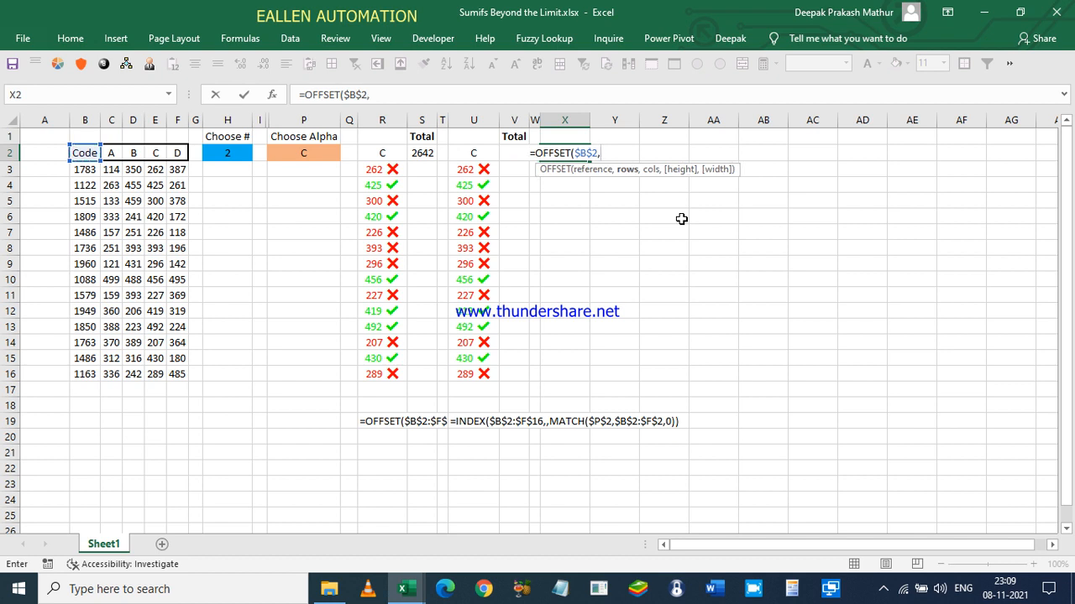
text(0)
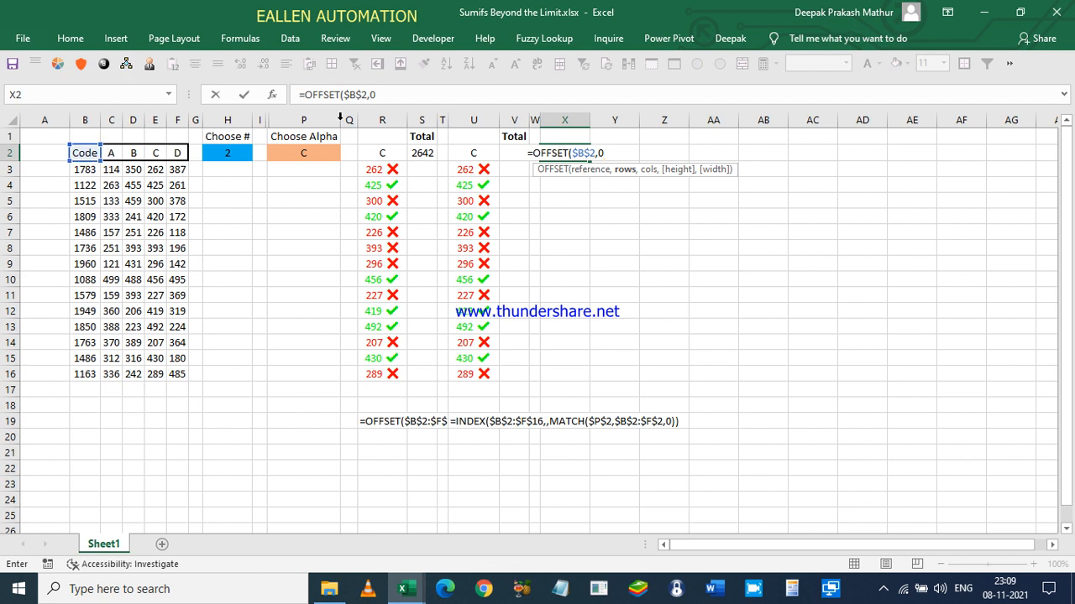
text(,0,)
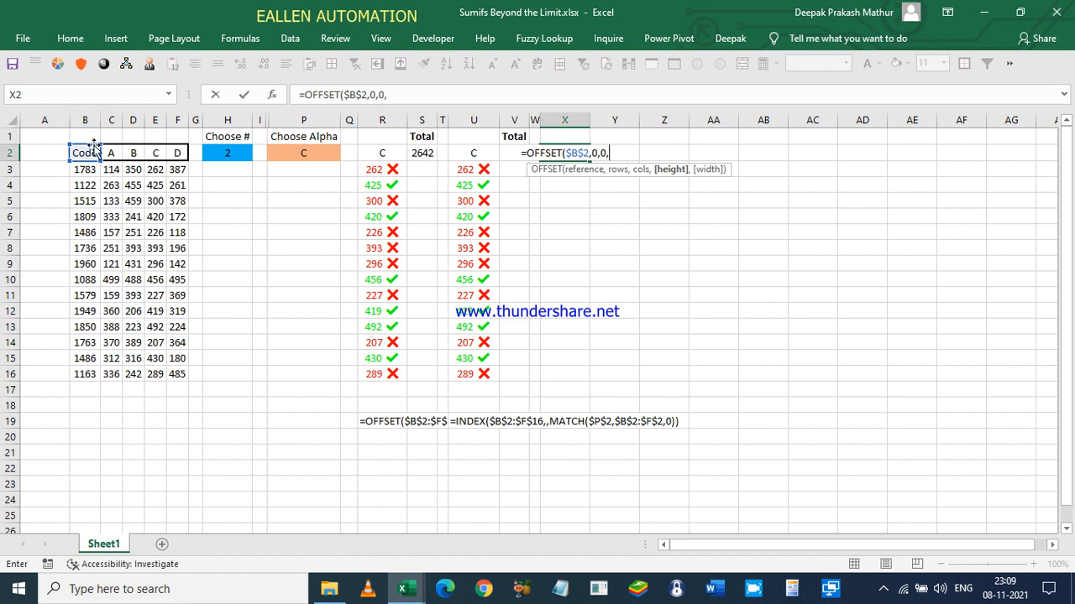
click(81, 374)
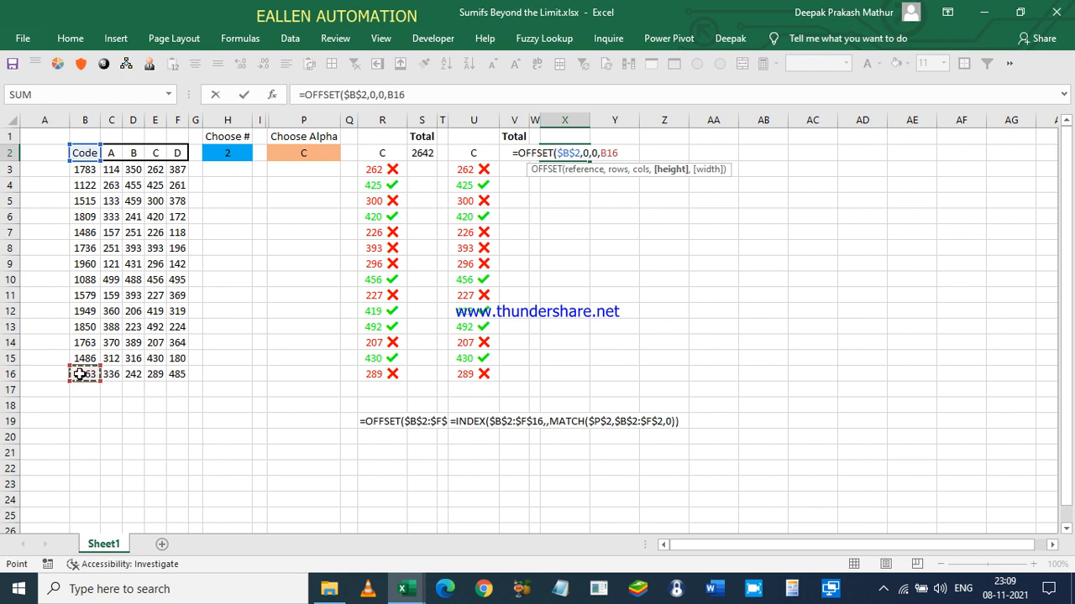
key(F2)
key(ctrl+Return)
click(569, 153)
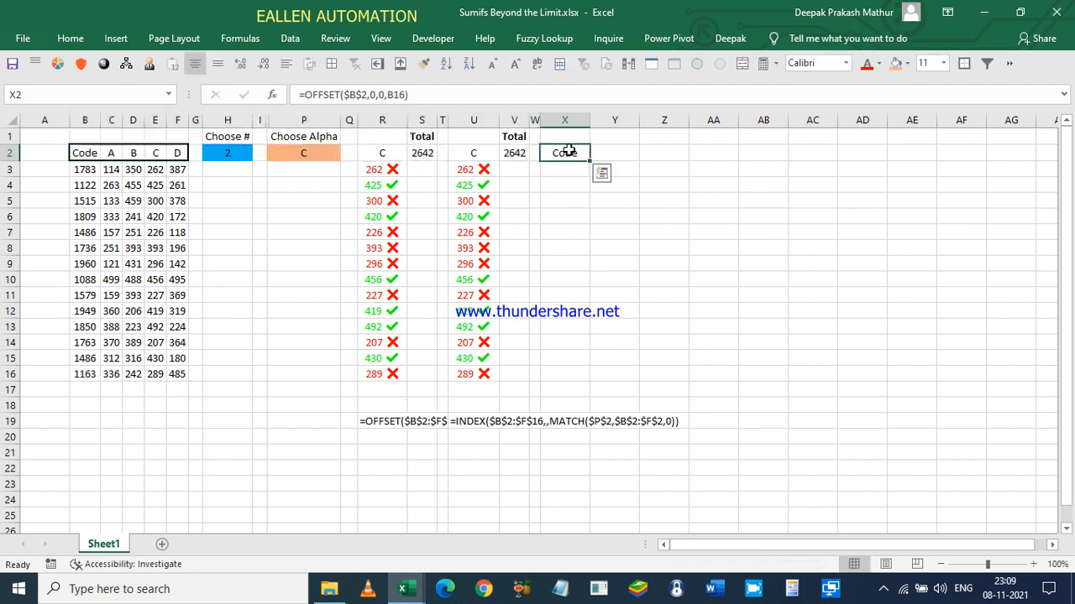
click(464, 95)
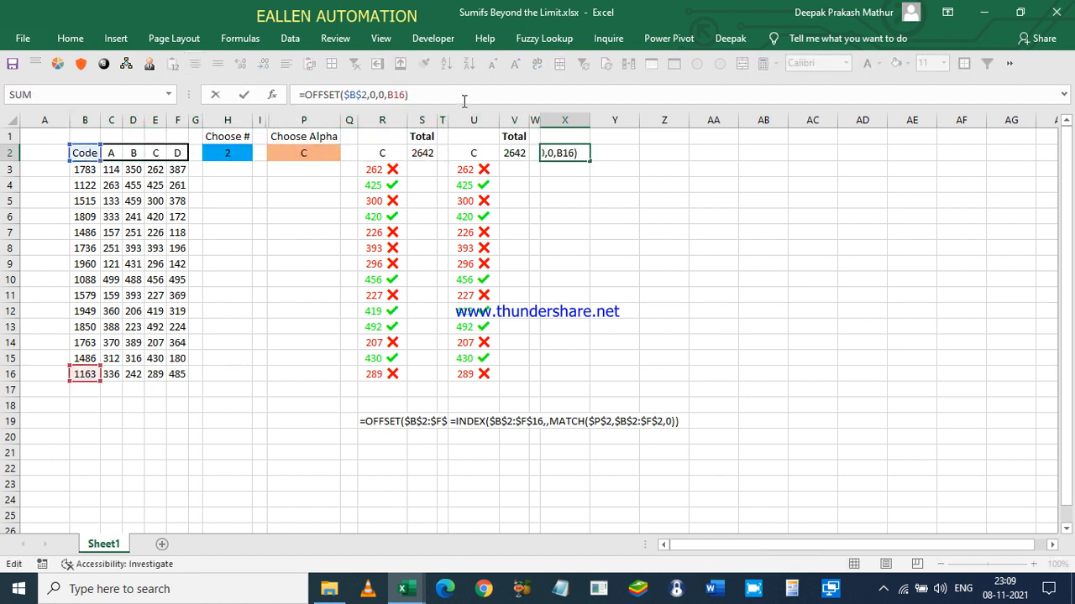
key(BackSpace)
key(BackSpace)
key(BackSpace)
key(BackSpace)
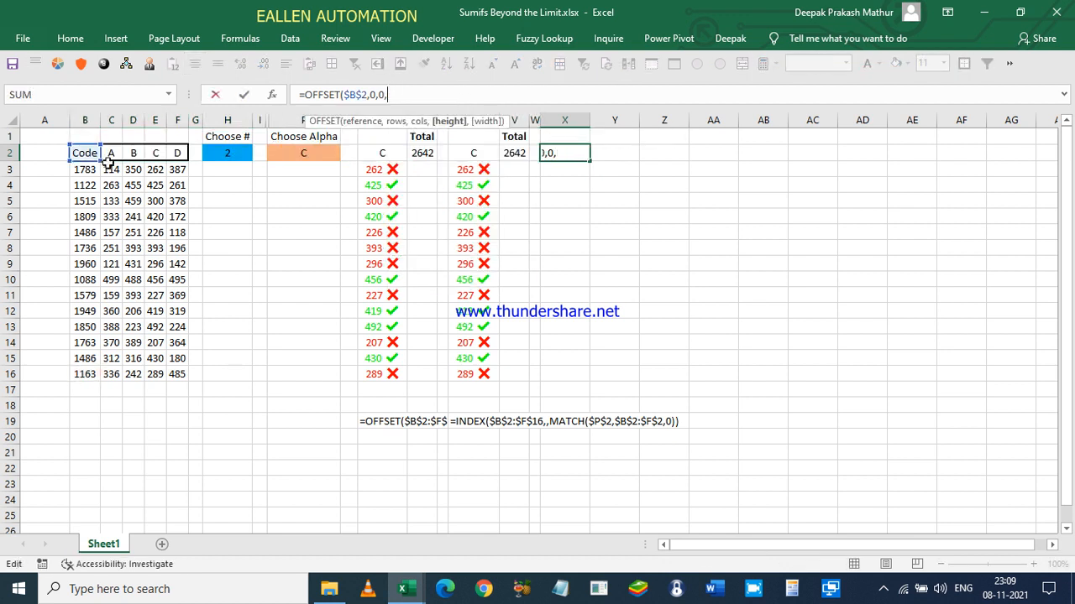
- Count the rows of C2:C16 and complete the OFFSET formula with height 15 and width 1
click(114, 372)
shift+click(117, 152)
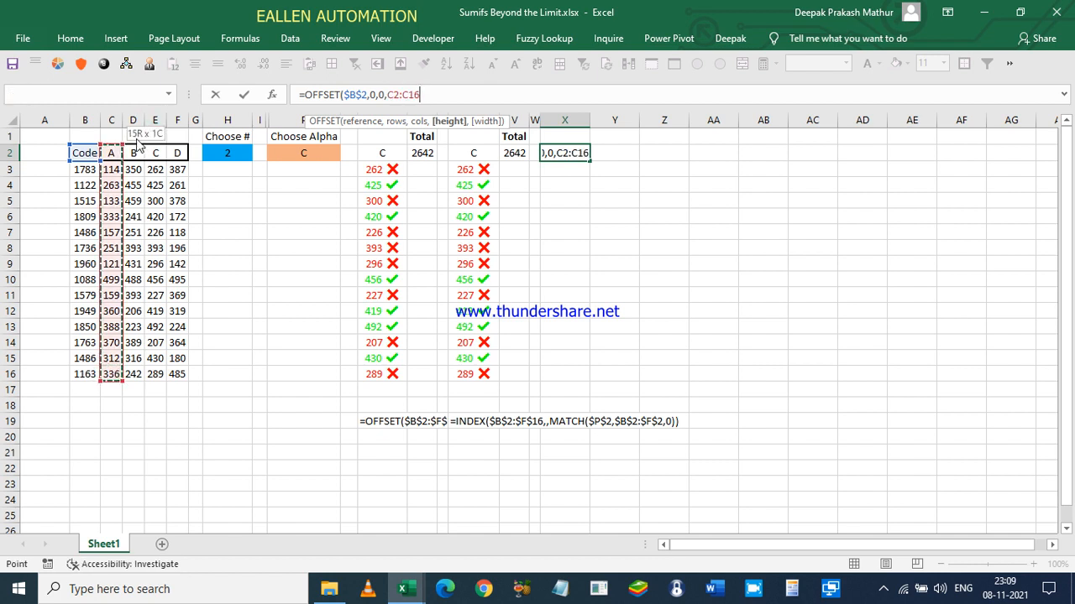
double_click(388, 94)
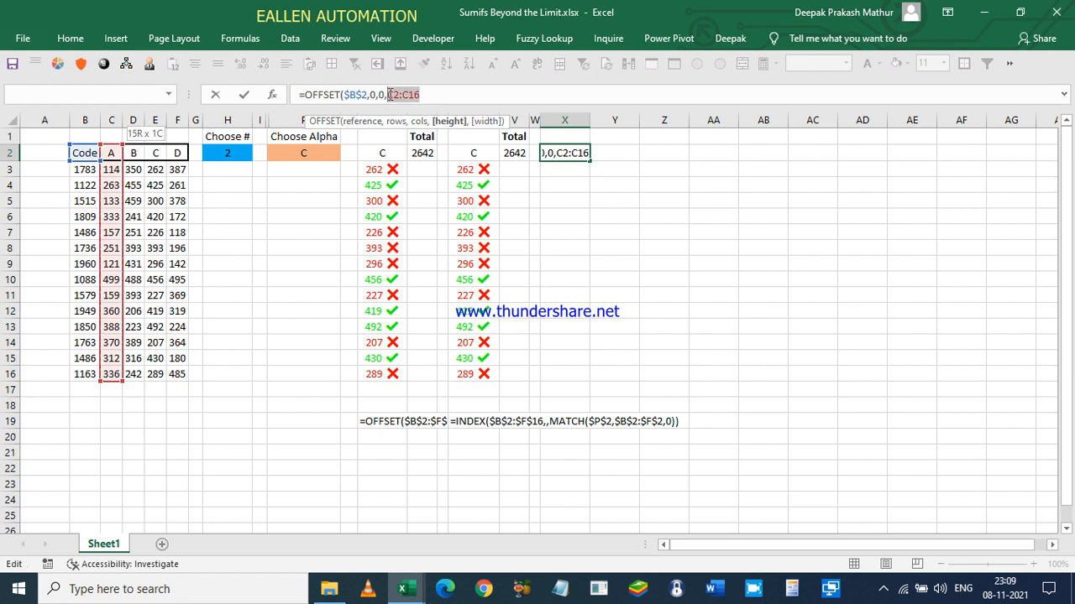
text(15,)
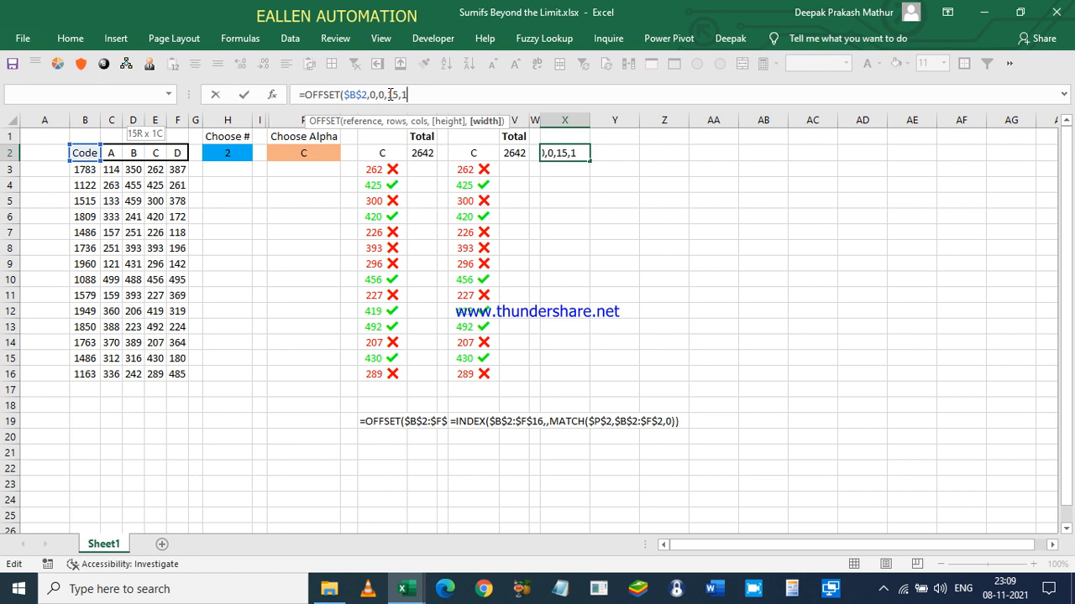
text(1))
- Replace the OFFSET column argument with MATCH($P$2,$B$2:$F$2,0) so it follows the chosen letter
click(390, 95)
key(BackSpace)
text(ma)
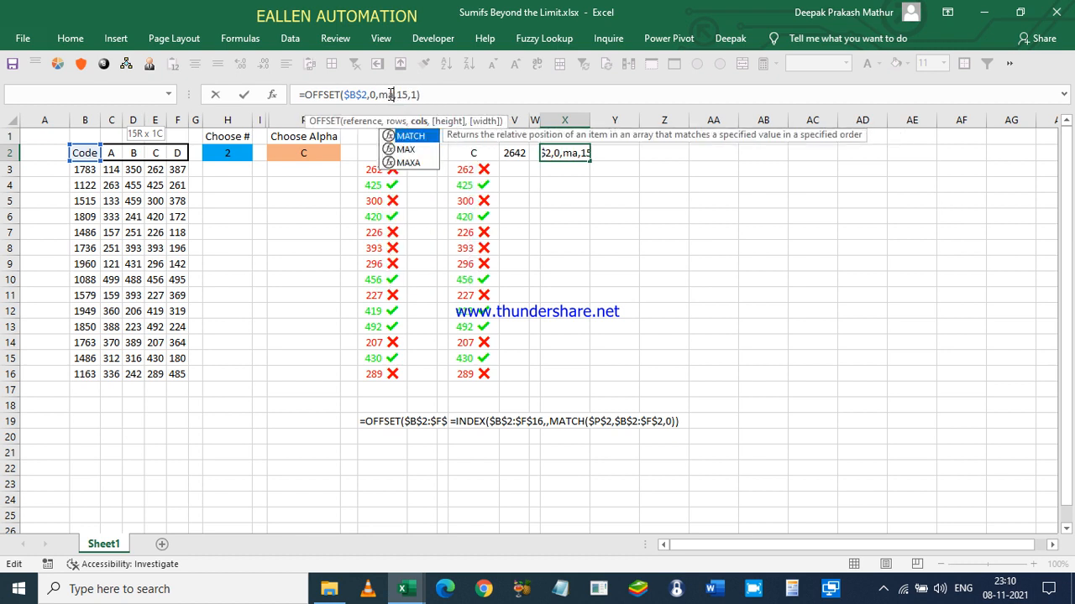
key(Tab)
click(302, 154)
key(F4)
text(,)
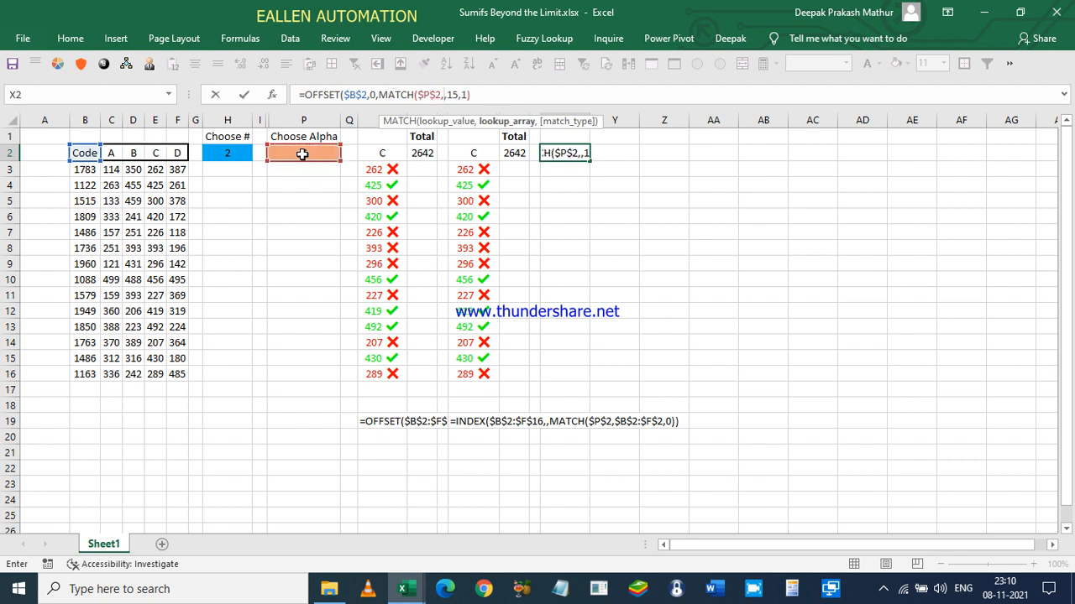
drag(91, 152, 172, 152)
key(F4)
text(,0))
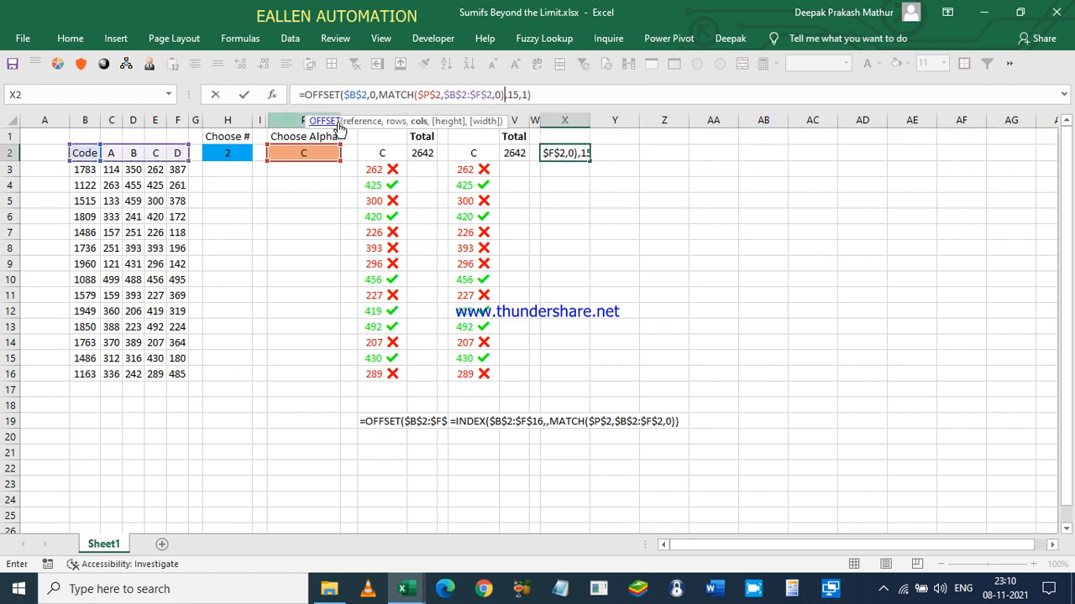
- Evaluate the MATCH part inside the X2 formula, then restore the MATCH expression
shift+click(380, 97)
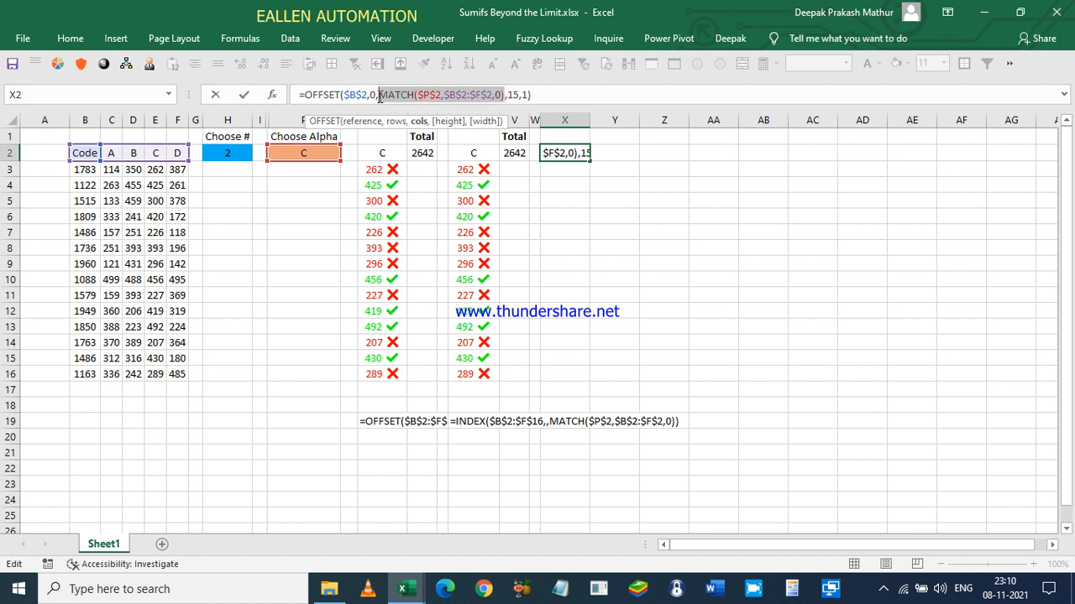
key(F9)
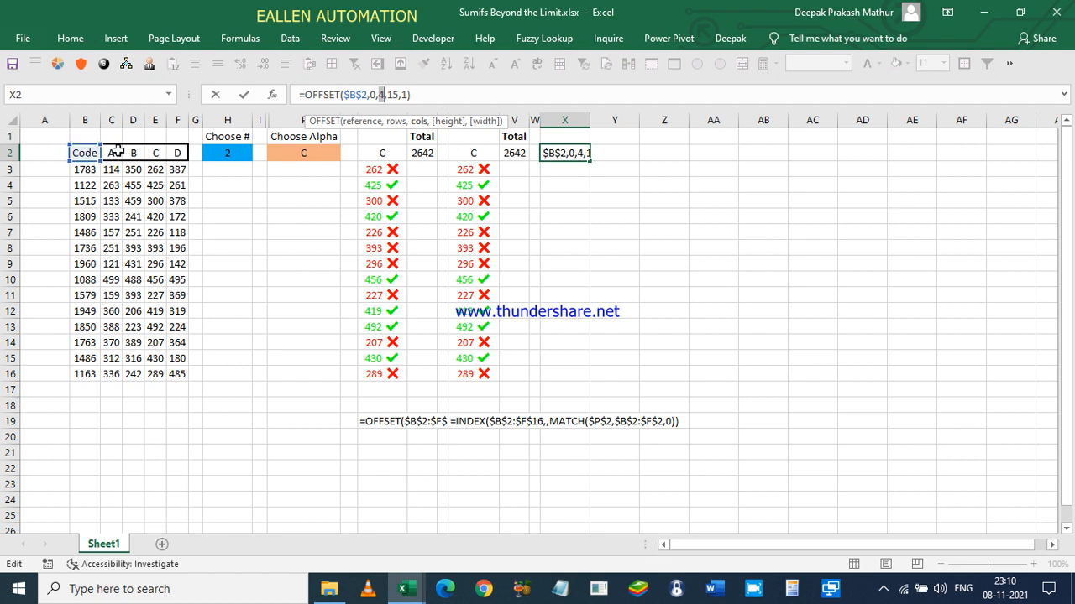
text(MATCH($P$2,$B$2:$F$2,0))
click(404, 122)
key(Right)
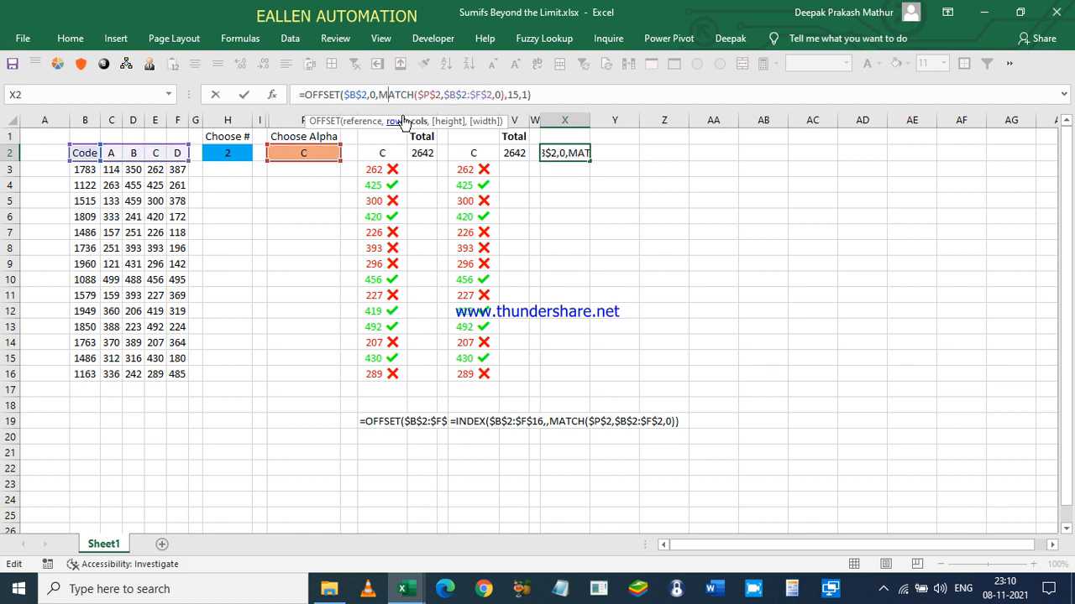
- Subtract 1 from the MATCH result in the OFFSET formula and commit it in X2
click(504, 95)
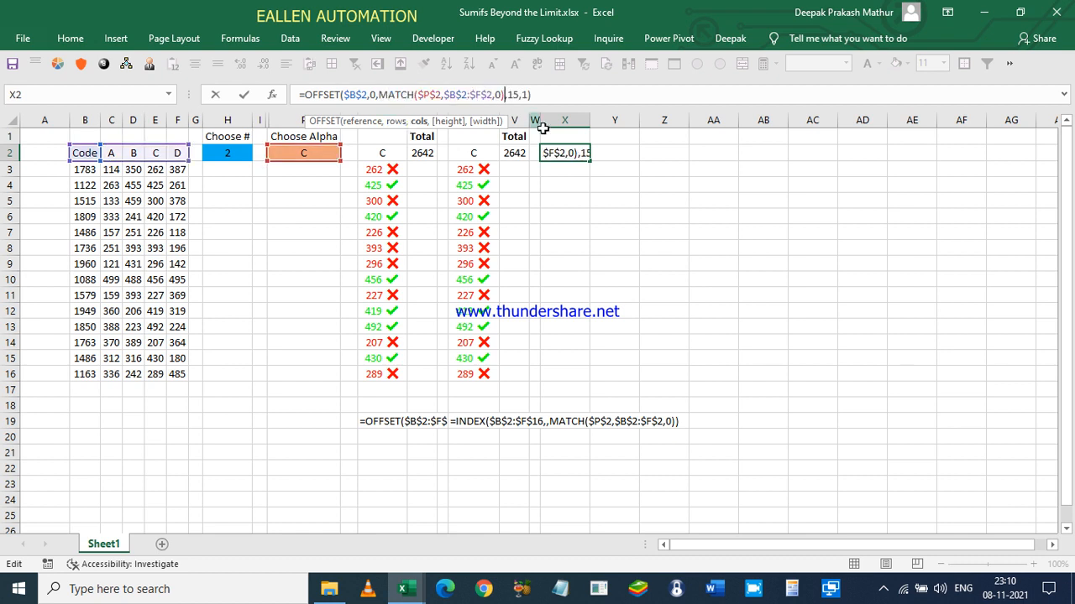
text(-1)
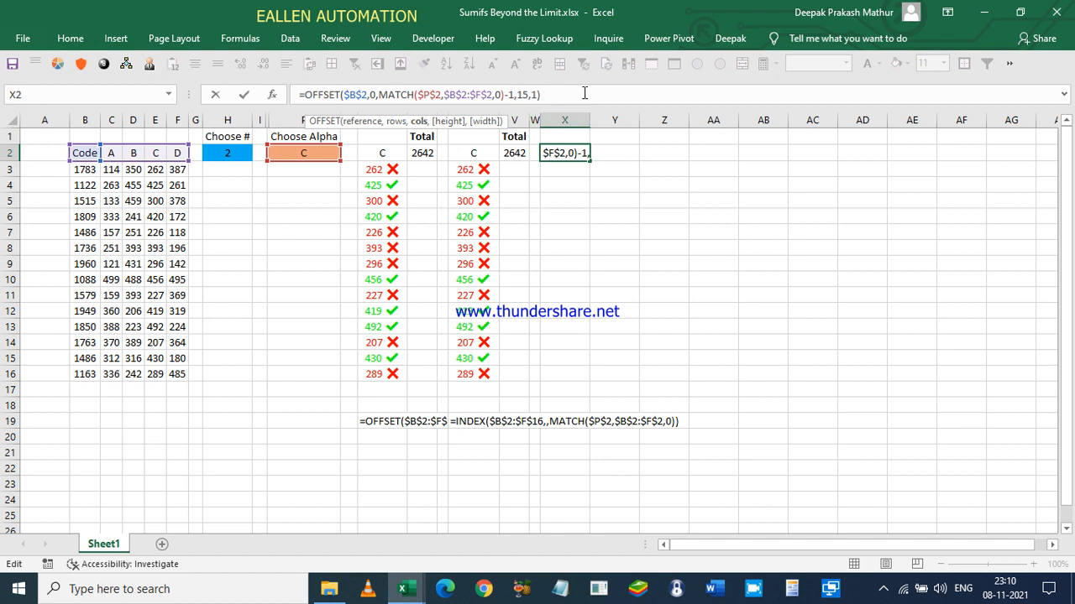
key(ctrl+Return)
- Fill the OFFSET formula from X2 down to X16
key(shift+Down)
key(shift+Down)
key(shift+Down)
key(shift+Down)
key(shift+Down)
key(shift+Down)
key(shift+Down)
key(shift+Down)
key(shift+Down)
key(shift+Down)
key(shift+Down)
key(shift+Down)
key(shift+Down)
key(shift+Down)
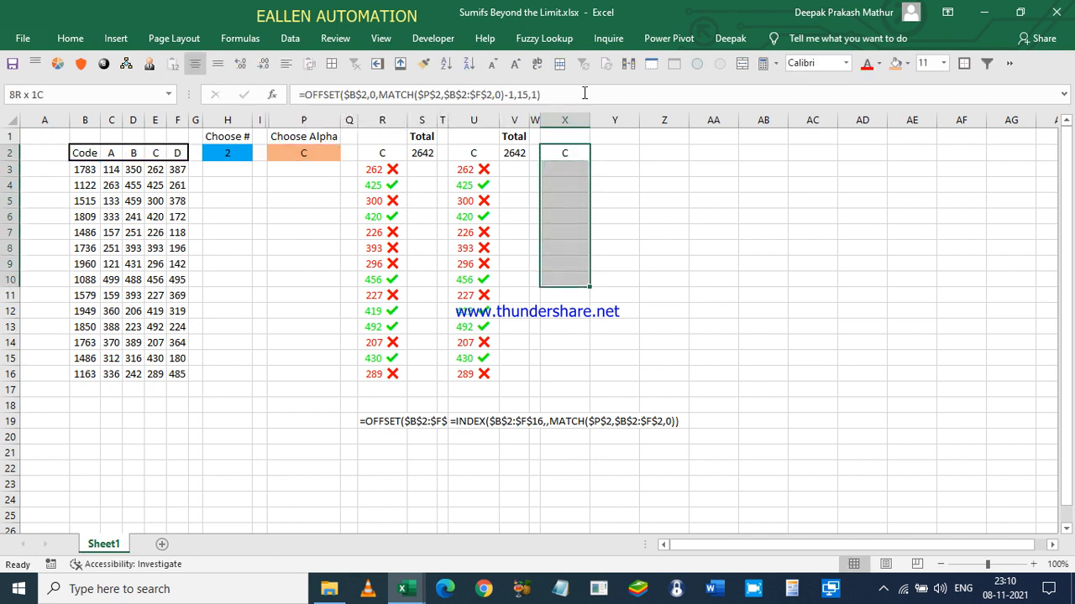
key(ctrl+d)
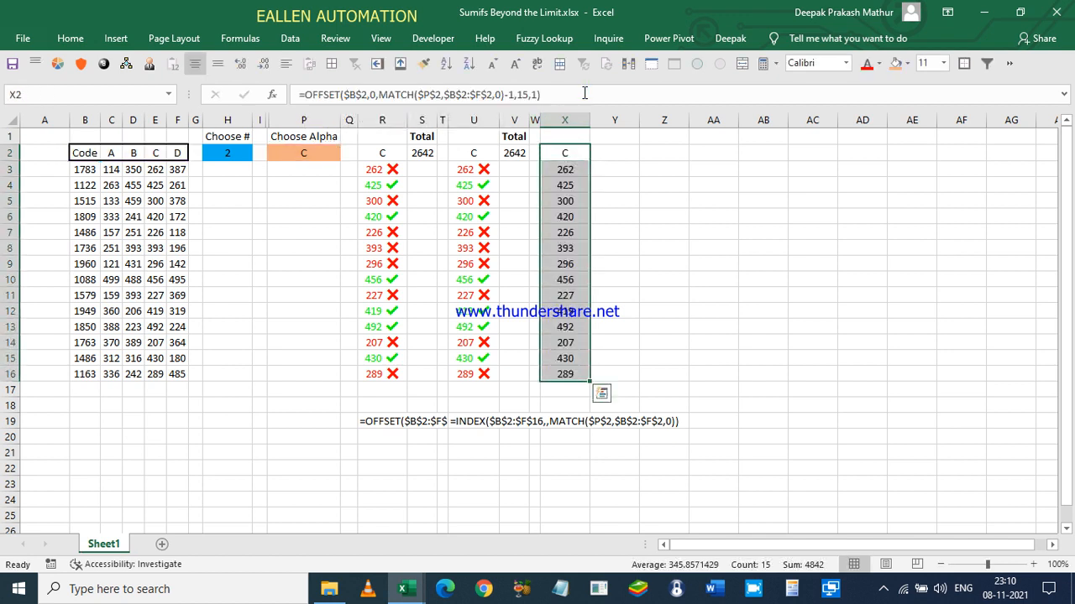
- Choose A in the Choose Alpha cell P2
click(301, 155)
click(347, 153)
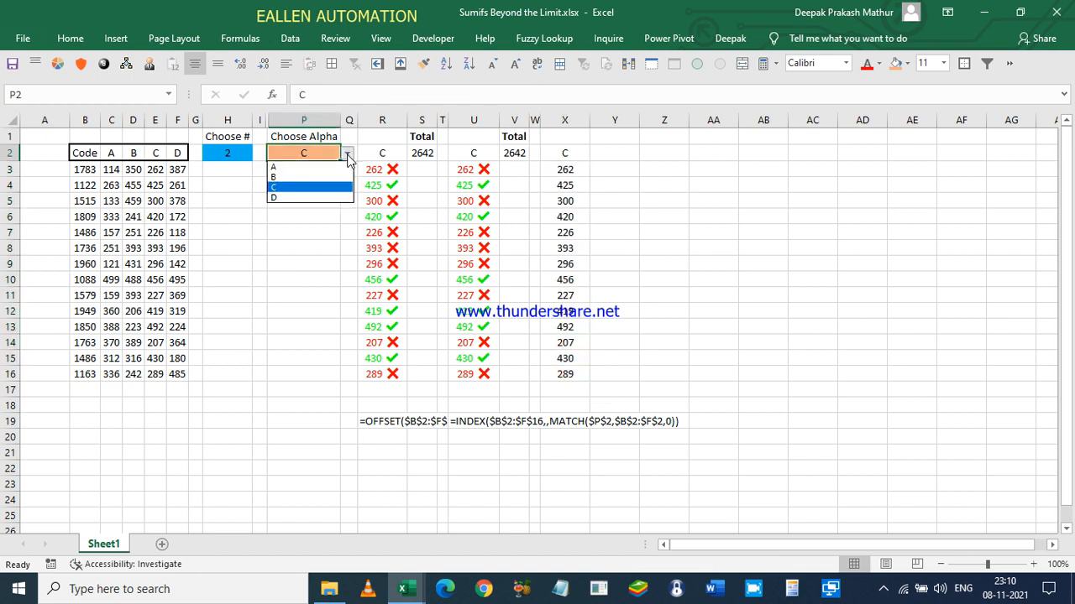
click(330, 168)
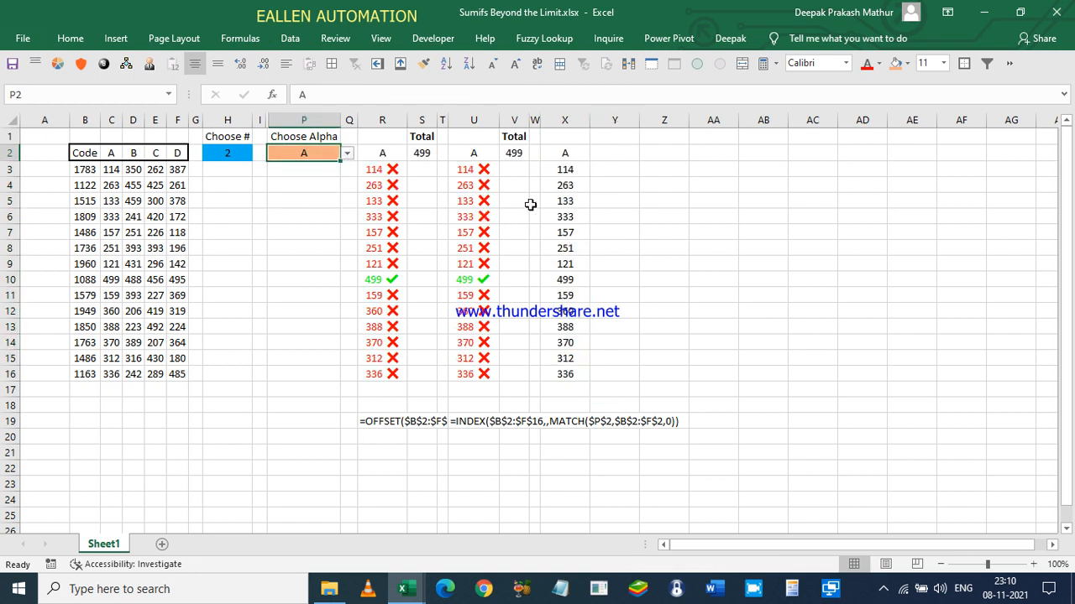
- Copy the cross and tick formatting from U3:U16 onto X3:X16
drag(480, 170, 468, 375)
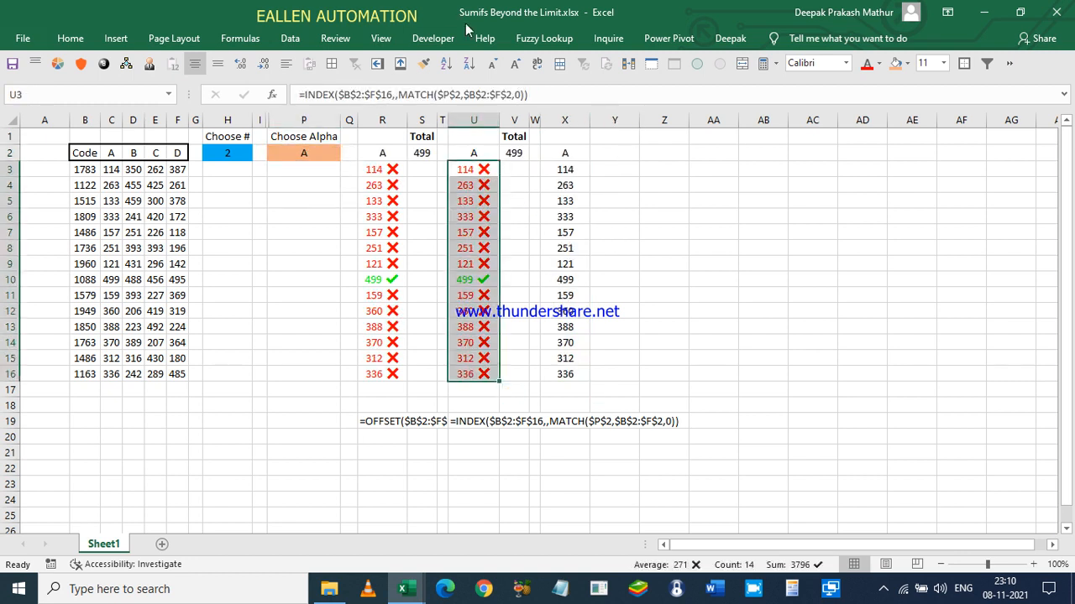
click(424, 67)
drag(558, 170, 565, 375)
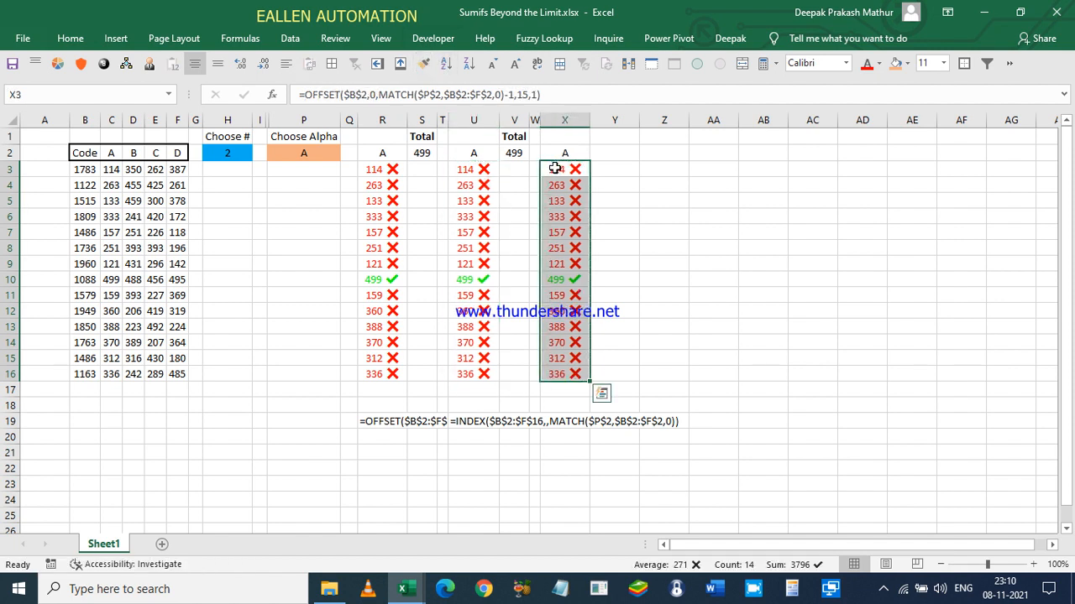
- Copy the Total heading and formula from V1:V2 to Y1:Y2
click(608, 154)
drag(513, 137, 514, 155)
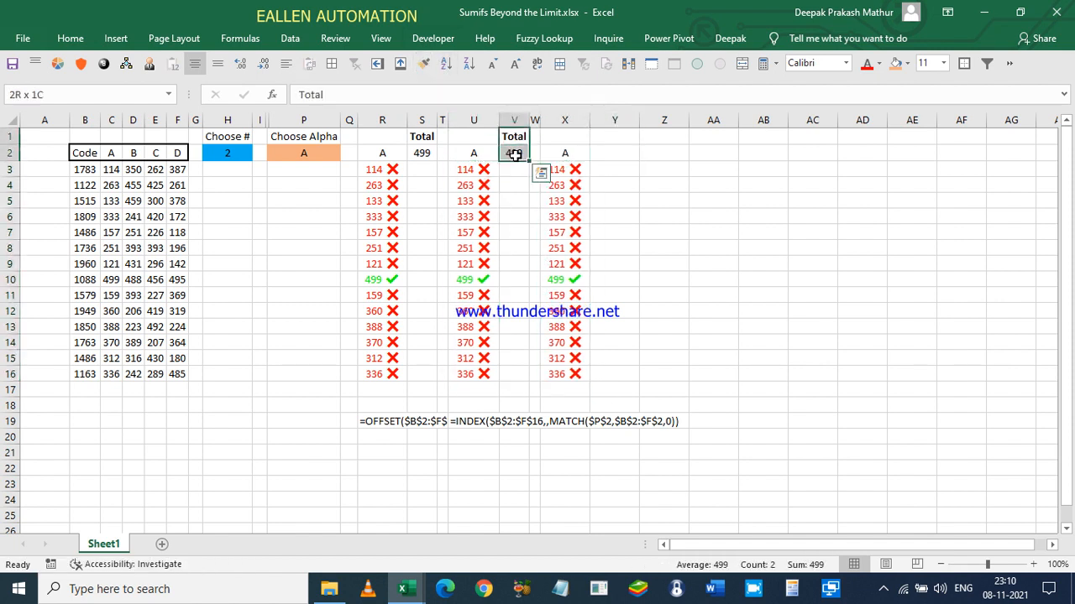
key(ctrl+c)
click(617, 138)
key(ctrl+v)
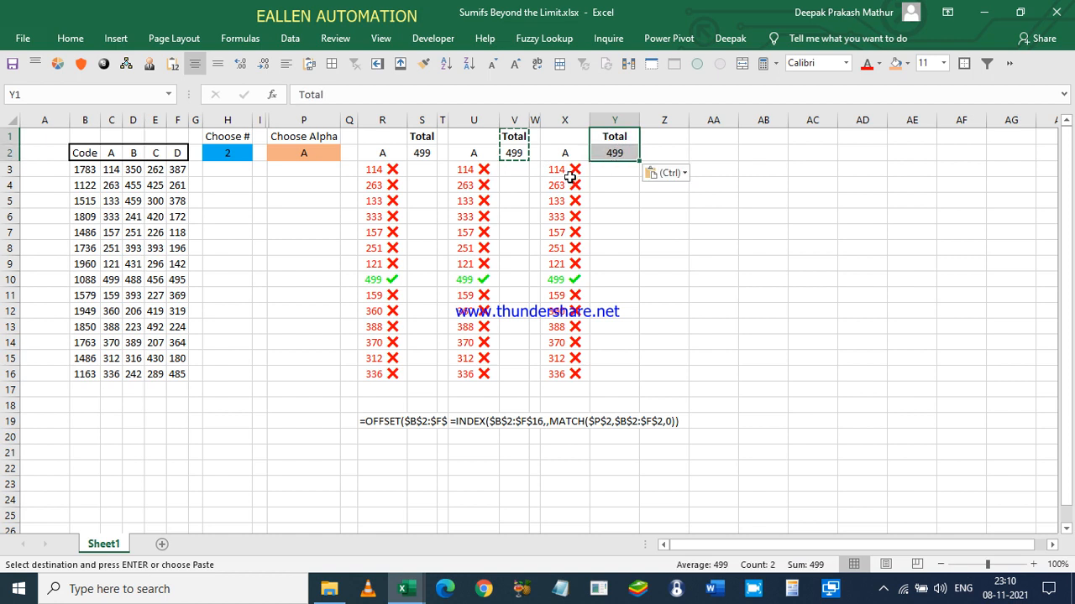
- Enter a SUMIFS formula in Y3 using X3's OFFSET expression as both sum range and criteria range, with the criterion ">400"
click(567, 169)
key(F2)
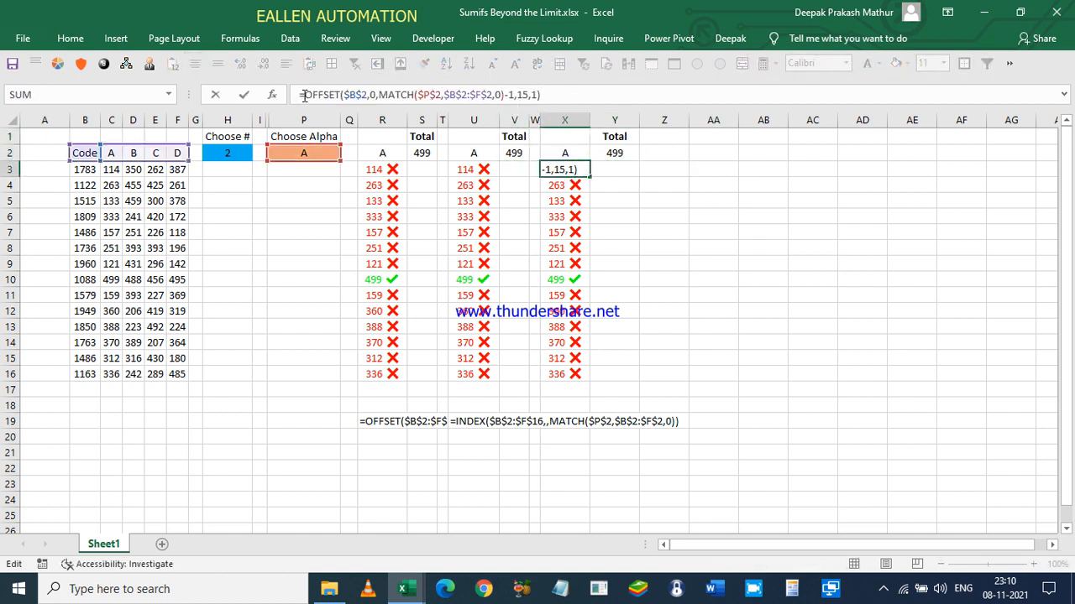
shift+click(304, 95)
key(Escape)
click(609, 168)
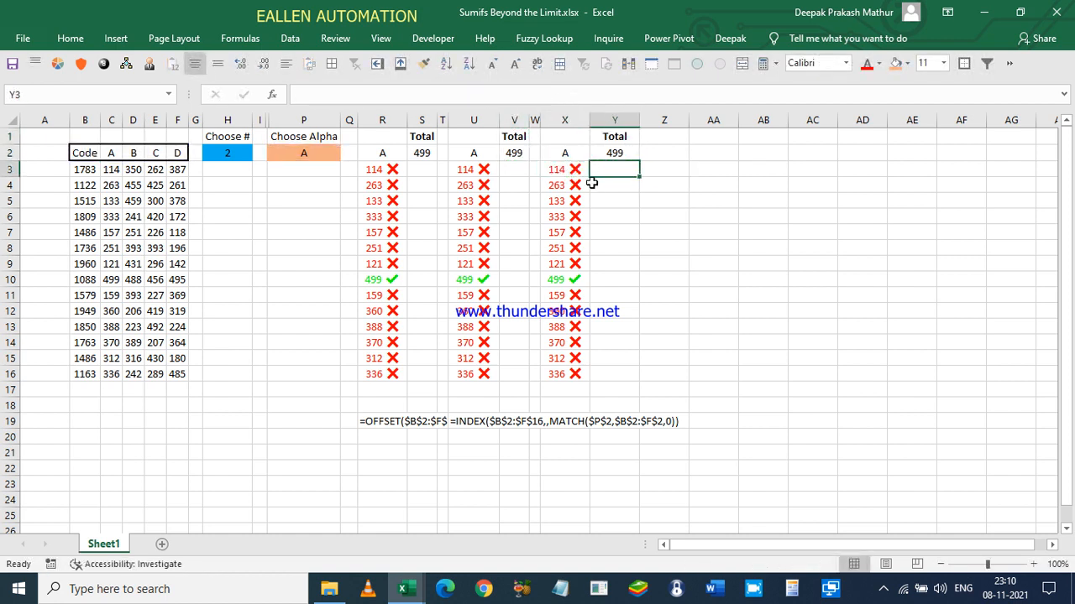
text(=sumifs()
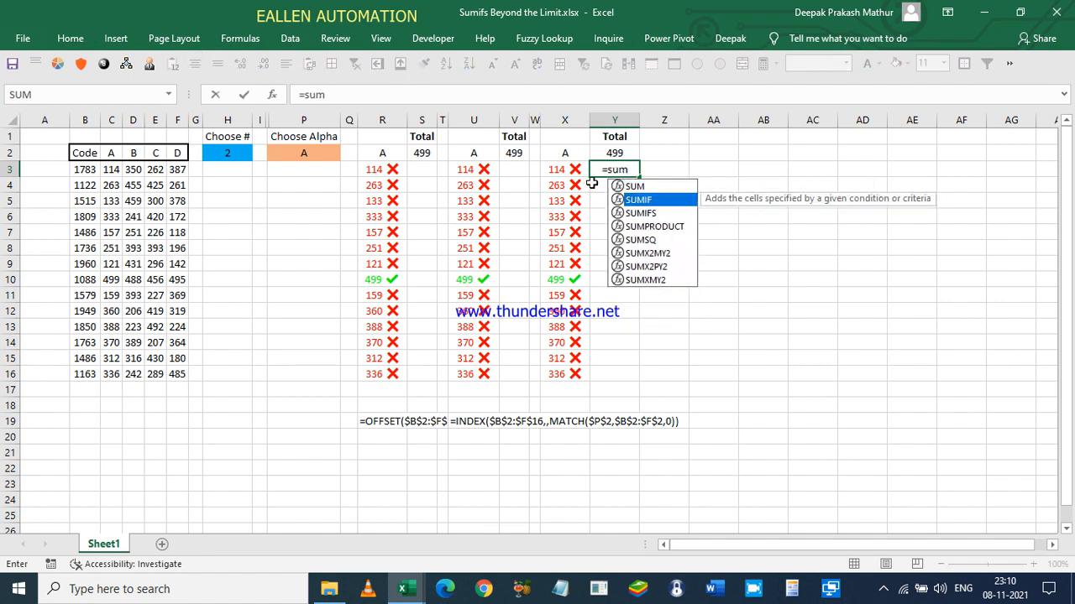
key(ctrl+v)
text(,)
key(ctrl+v)
text(,">400"))
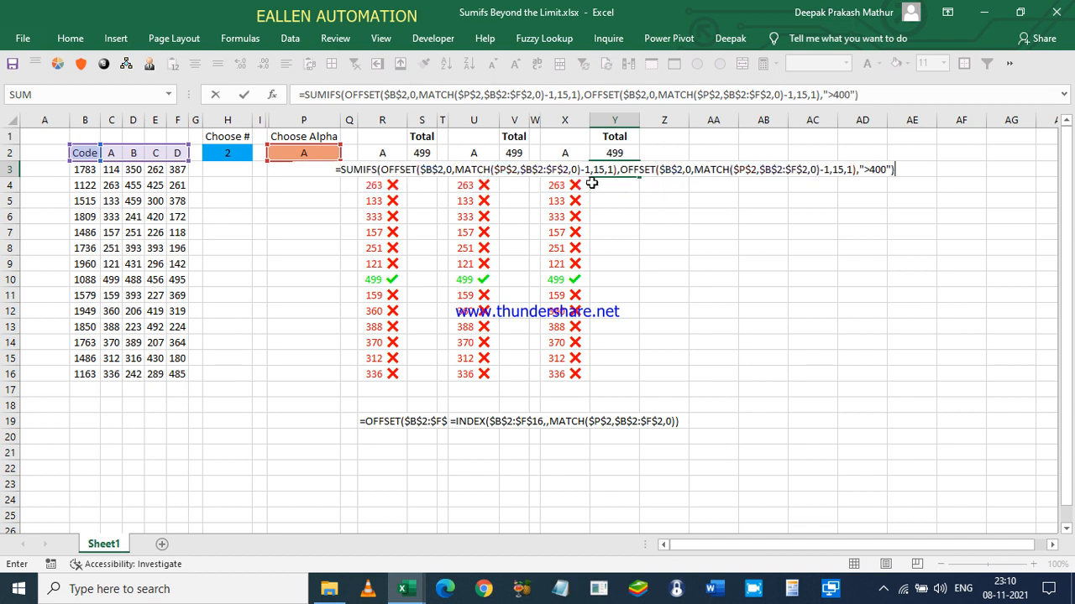
key(Return)
- Move the OFFSET-based SUMIFS formula from Y3 to Y2, replacing the pasted total
key(Up)
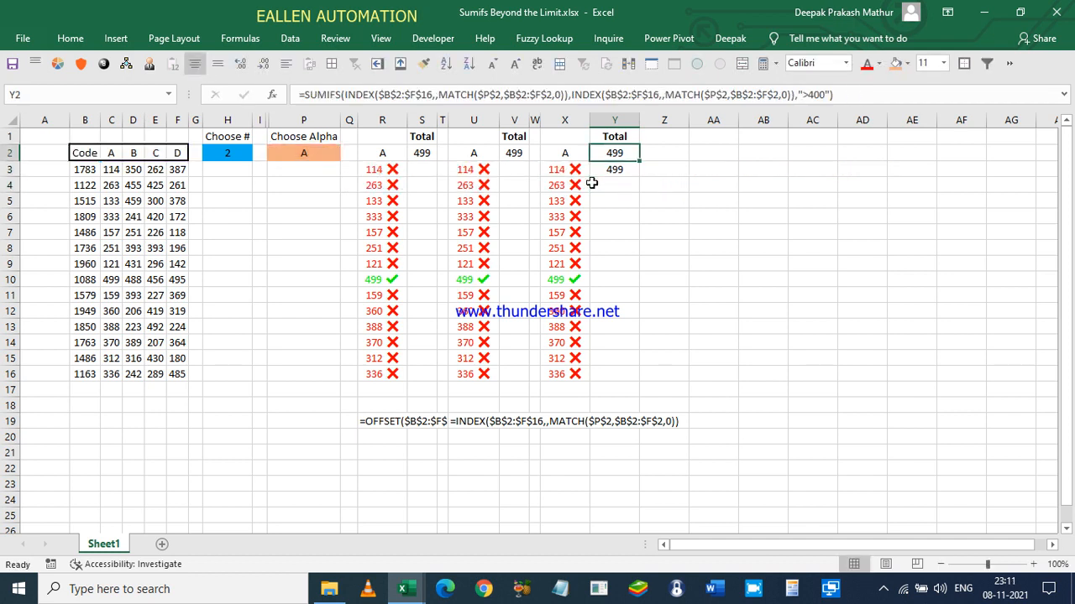
key(ctrl+x)
key(Up)
key(Return)
click(592, 183)
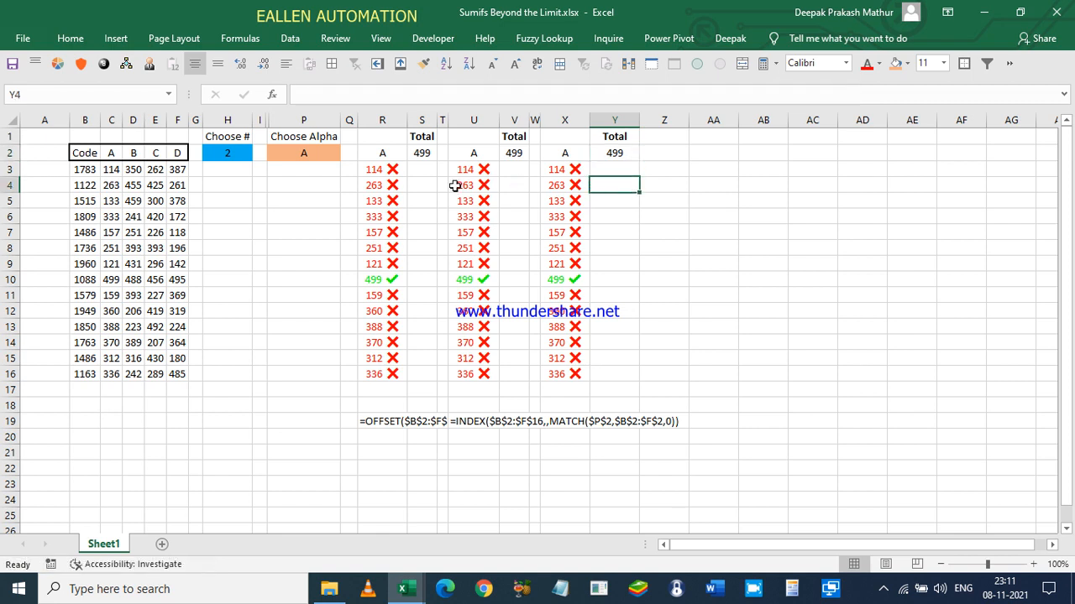
- Set the Choose Alpha selection in P2 to B
click(323, 154)
click(345, 153)
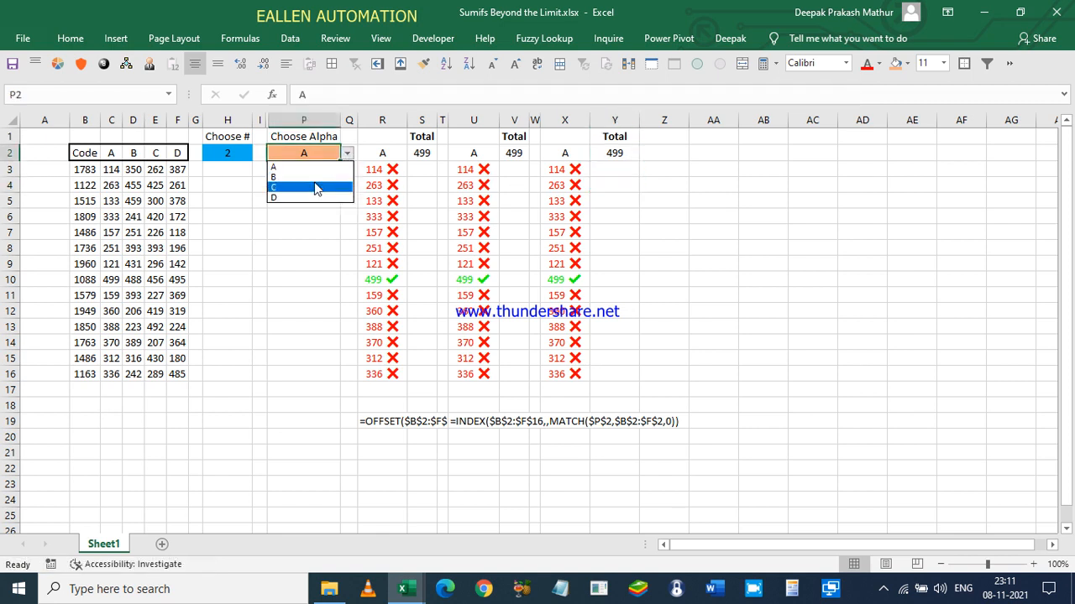
click(316, 174)
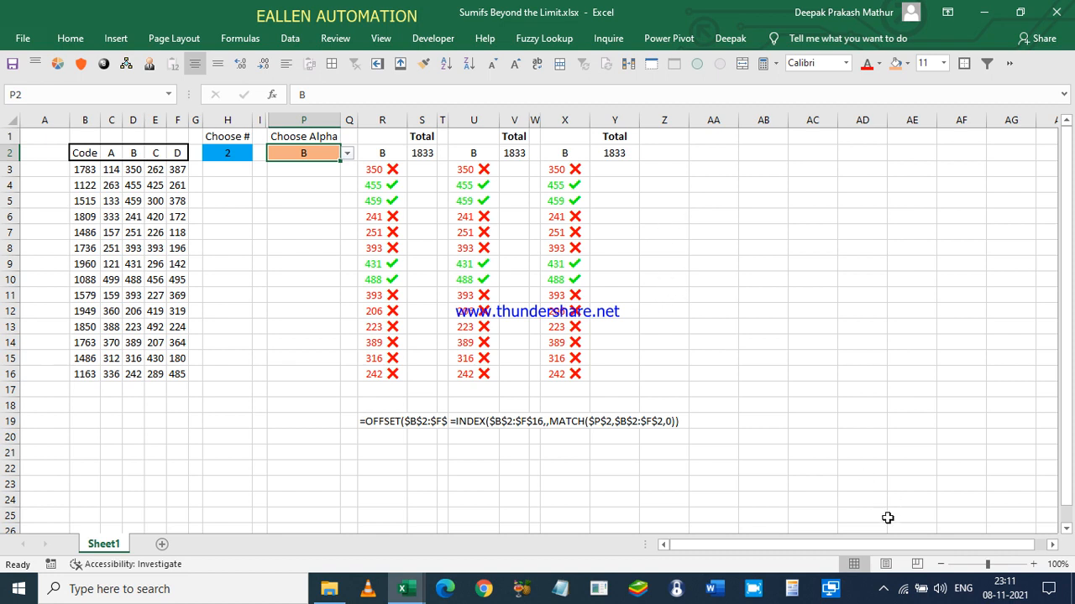
- Copy the formula-text display from U19 to X19 so it shows the formula in X16
click(565, 421)
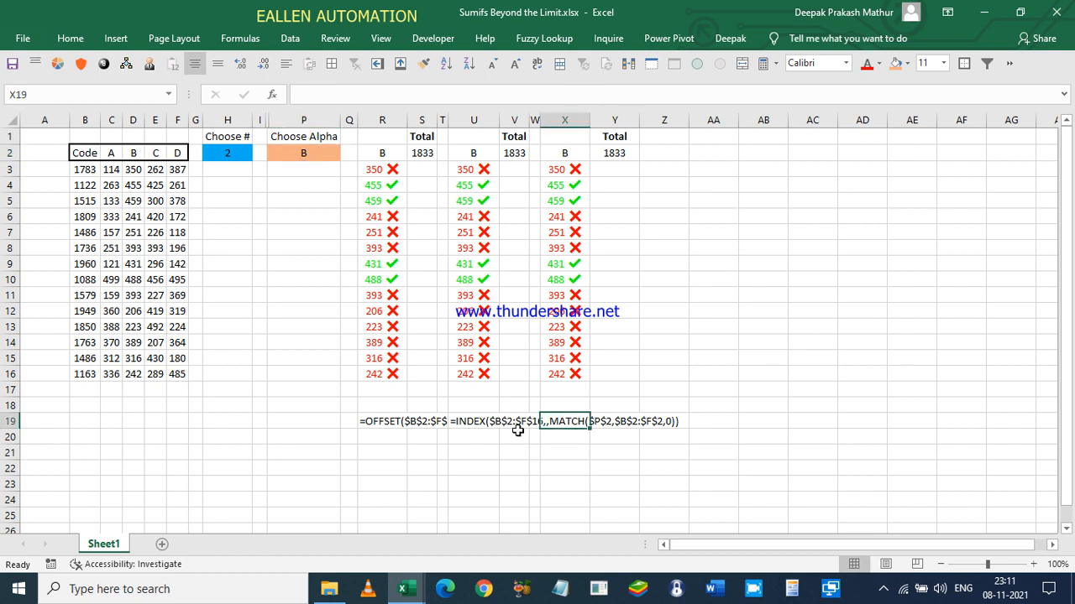
click(473, 421)
key(ctrl+c)
click(562, 424)
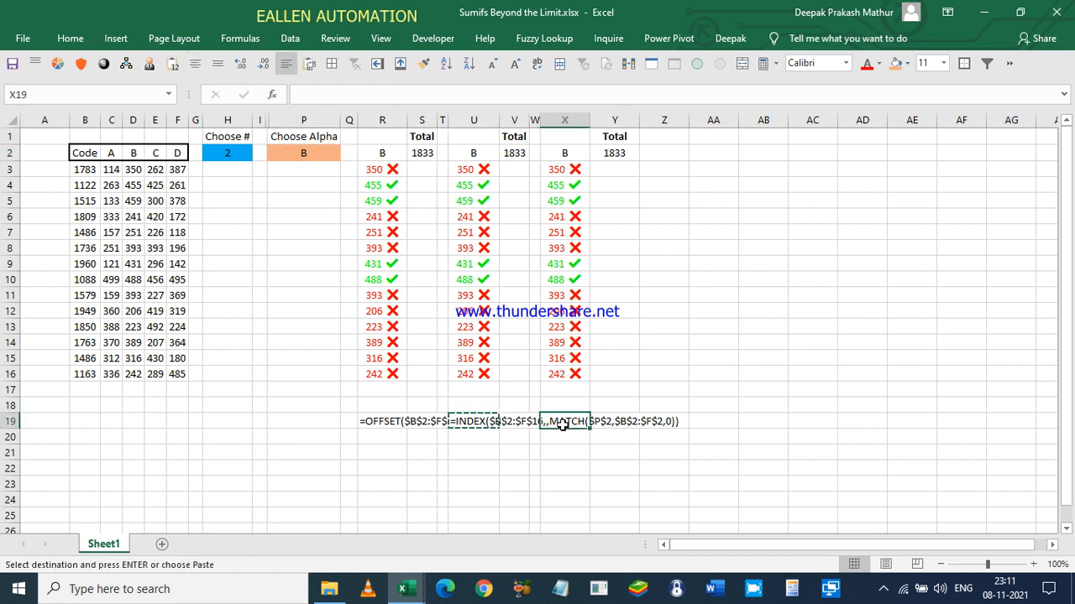
key(ctrl+v)
key(Escape)
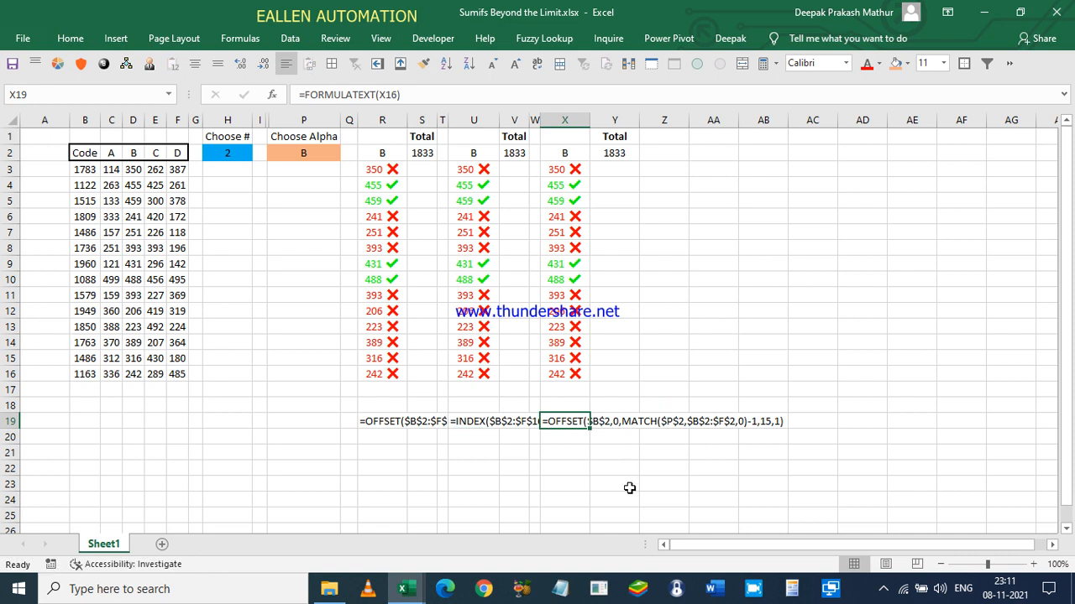
click(884, 590)
right_click(916, 557)
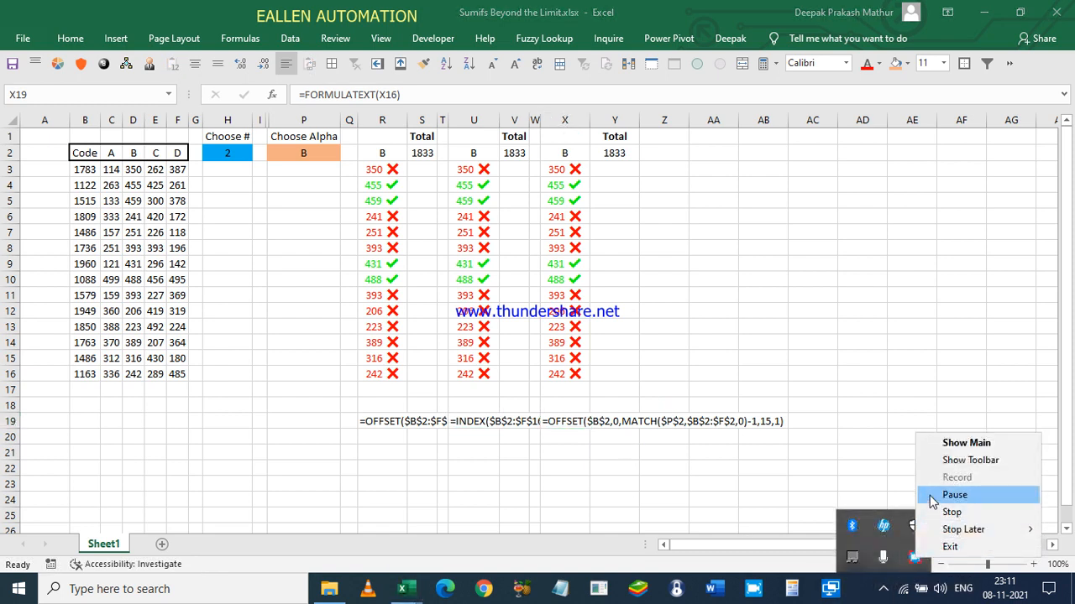
click(929, 496)
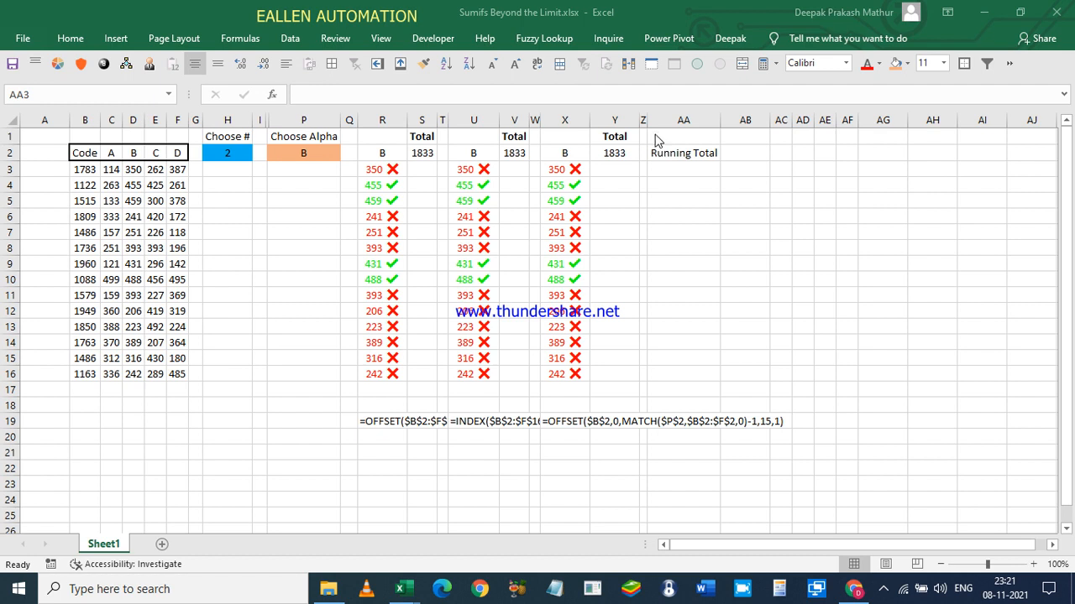
drag(663, 170, 846, 373)
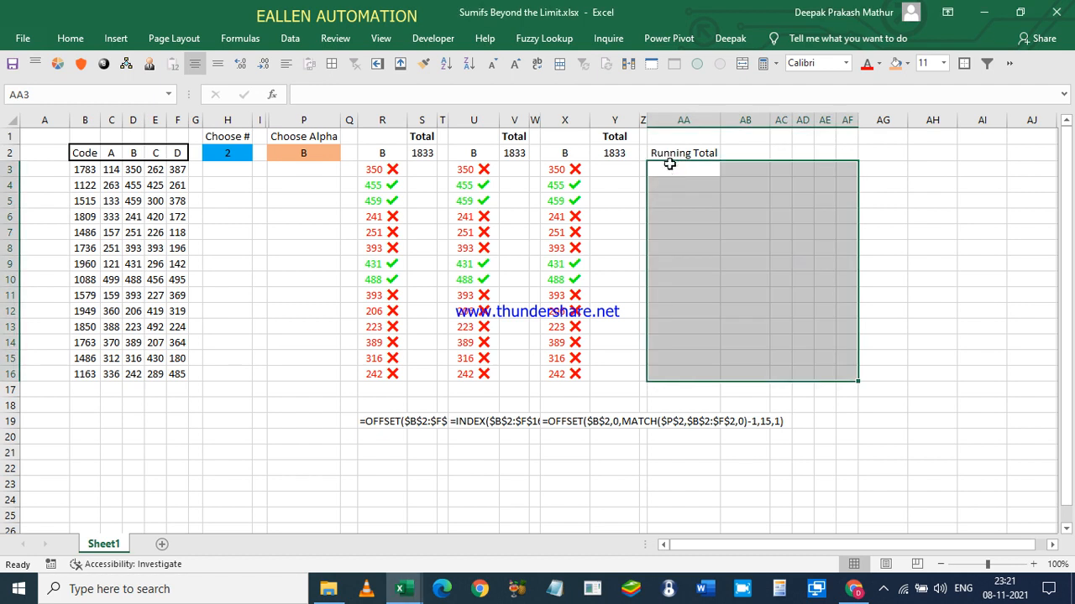
click(665, 172)
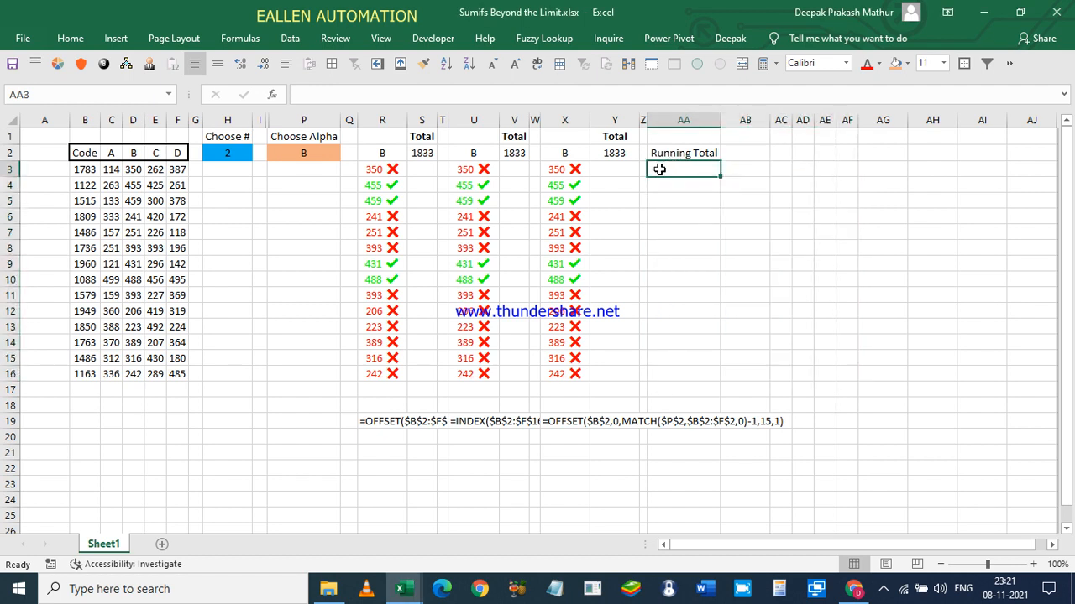
drag(101, 171, 111, 202)
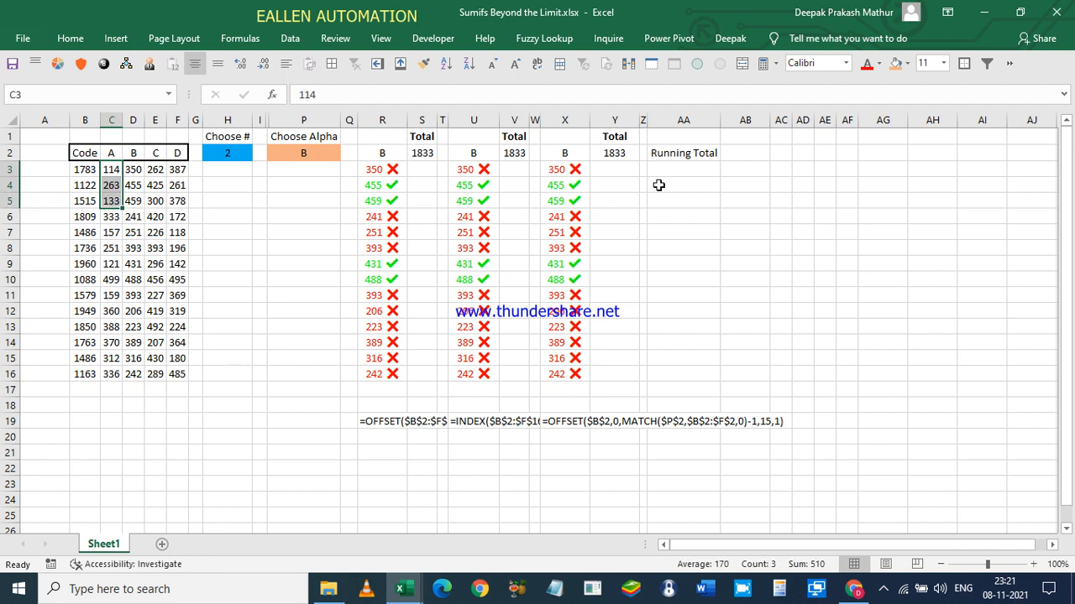
- Start a SUMIFS formula in AA3 under Running Total with the expanding sum range $C$2:C2
click(678, 166)
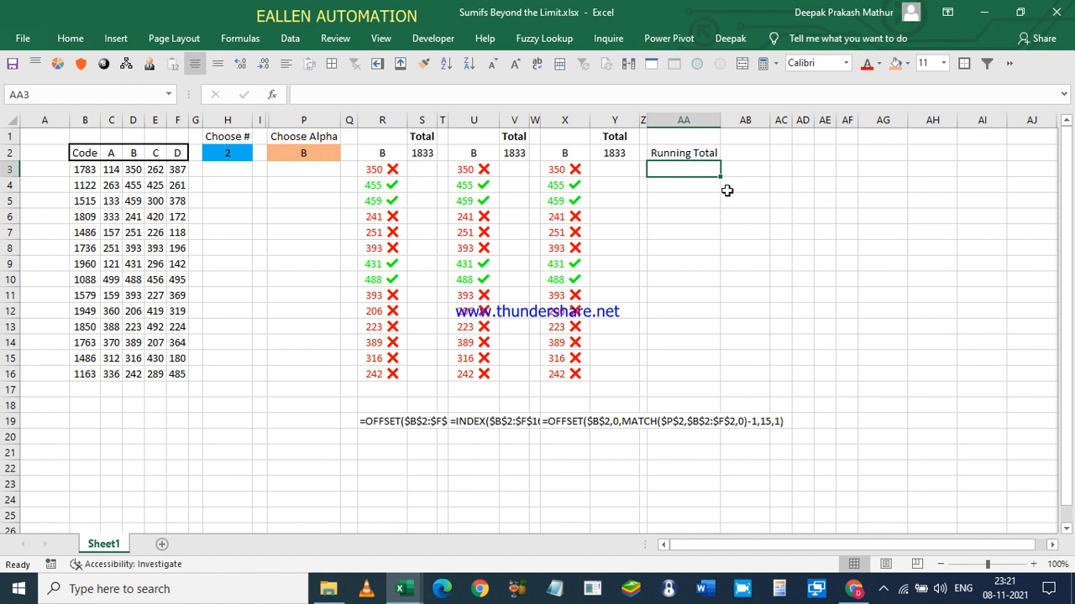
text(=sum)
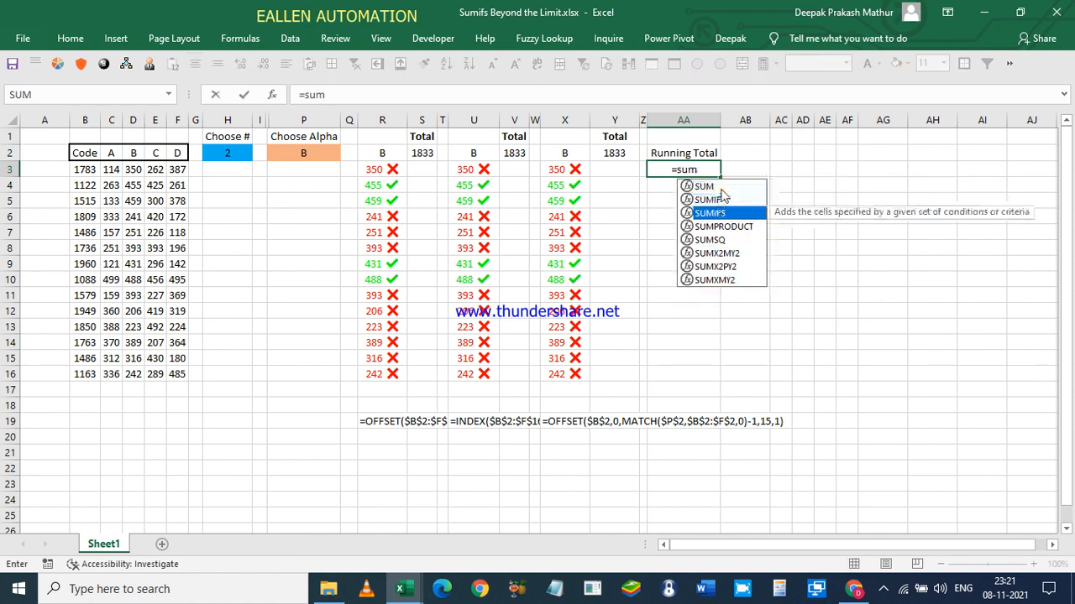
key(Tab)
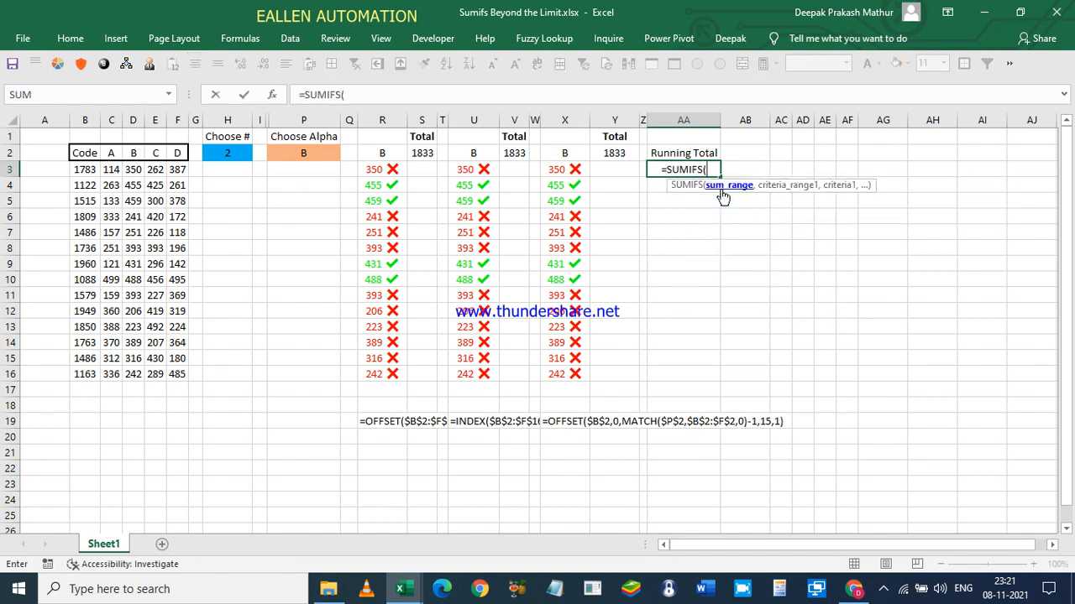
click(115, 154)
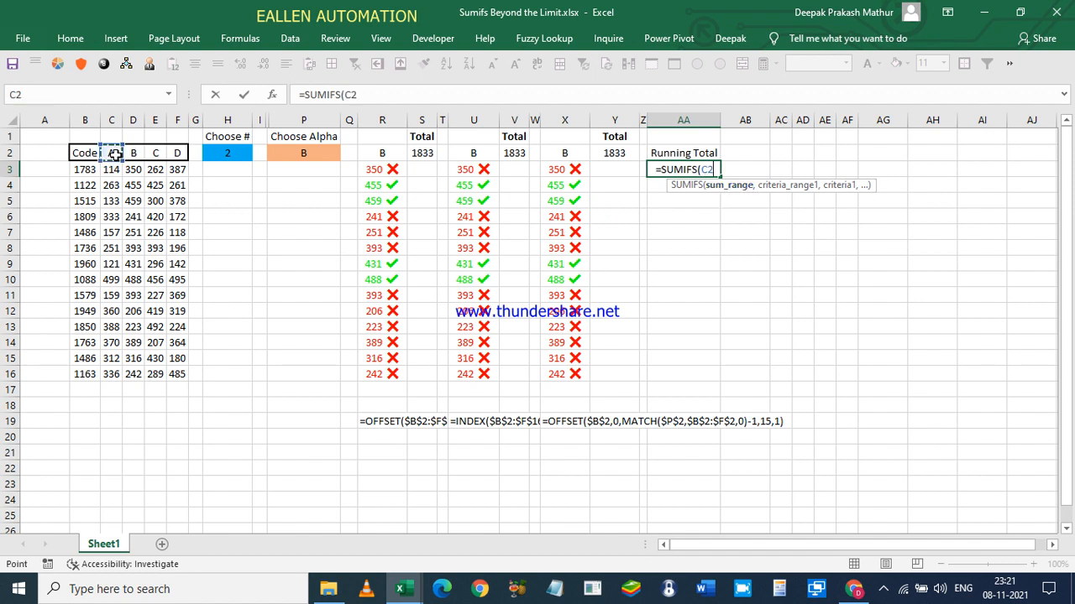
text(:)
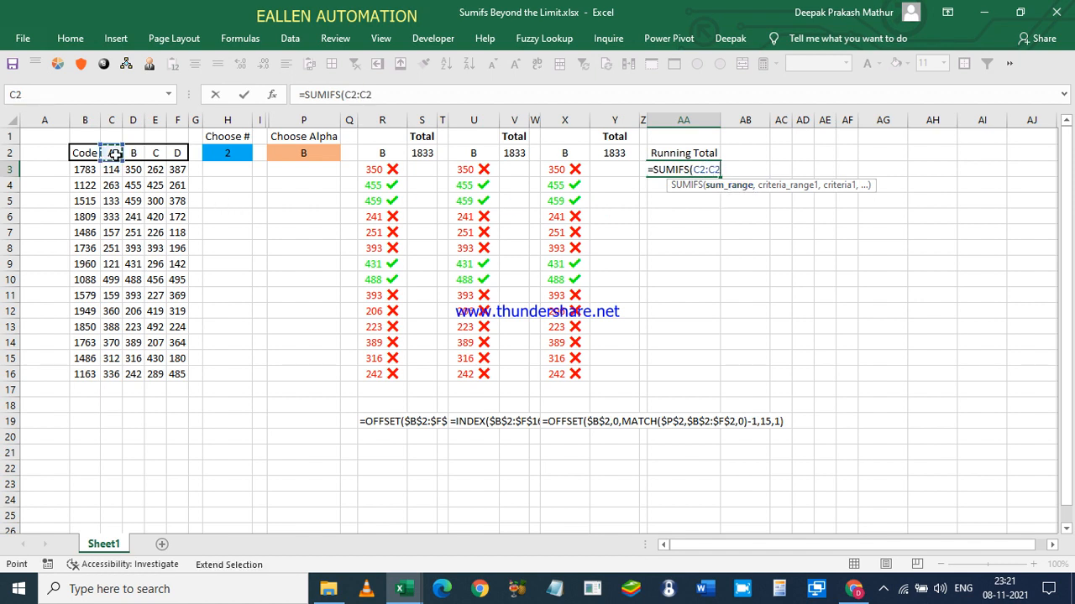
click(354, 89)
key(Left)
key(F4)
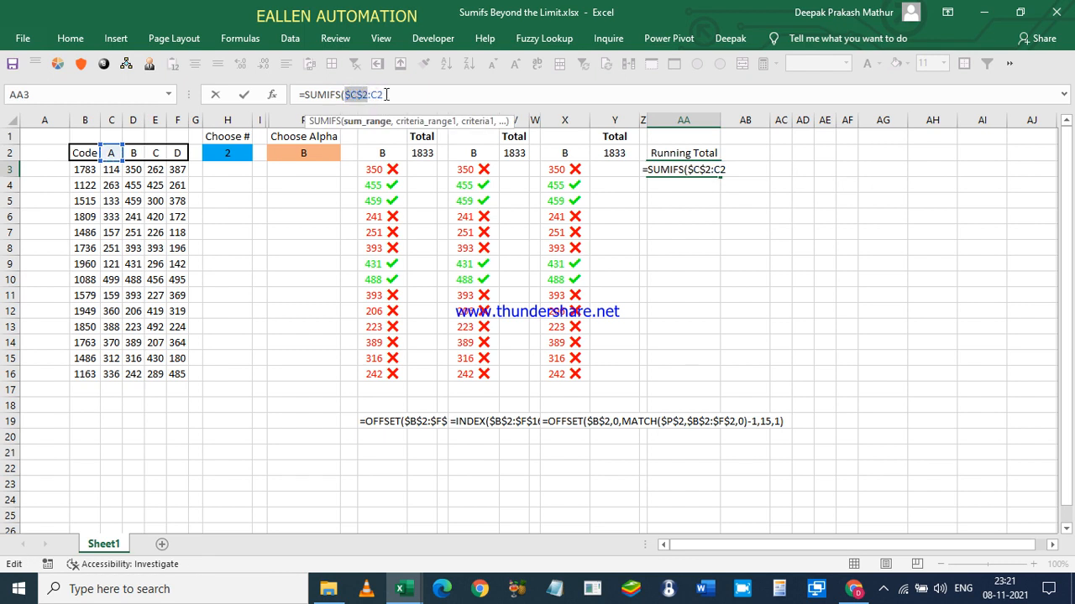
- Complete the AA3 SUMIFS by repeating $C$2:C2 as the criteria range and adding the criterion ">0"
click(425, 94)
key(shift+Home)
key(shift+Right)
key(shift+Right)
key(shift+Right)
key(shift+Right)
key(shift+Right)
key(shift+Right)
key(shift+Right)
key(shift+Right)
key(Right)
text(,$C$2:C2)
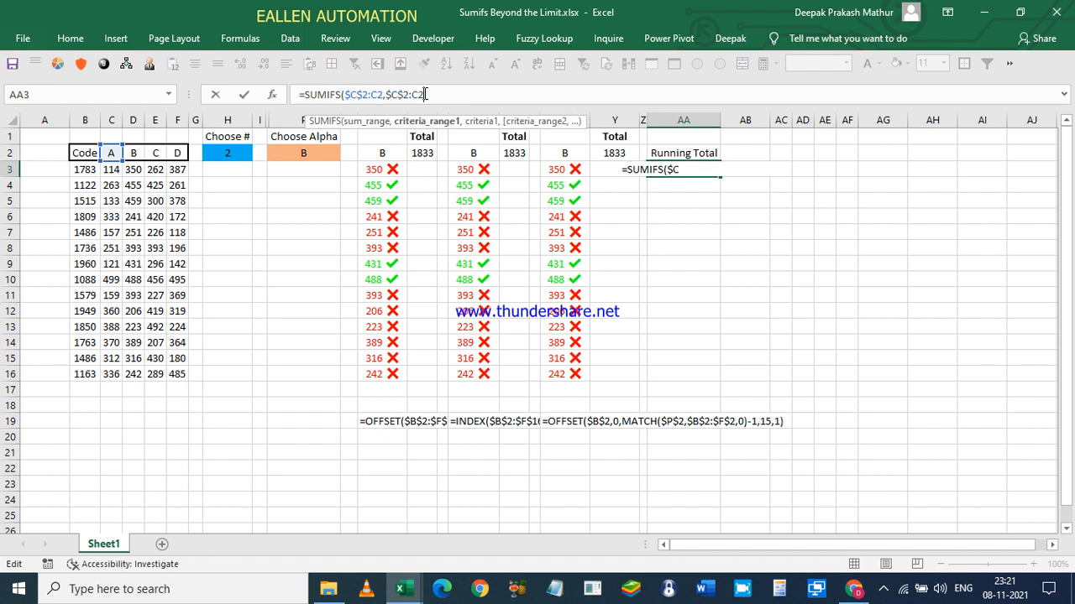
text(,")
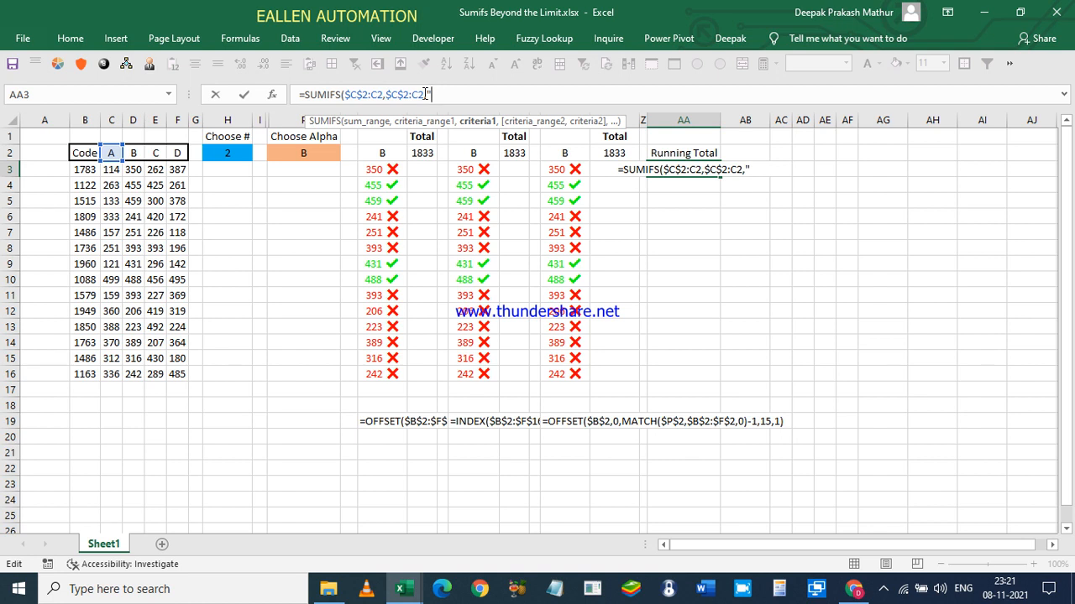
text(>0)
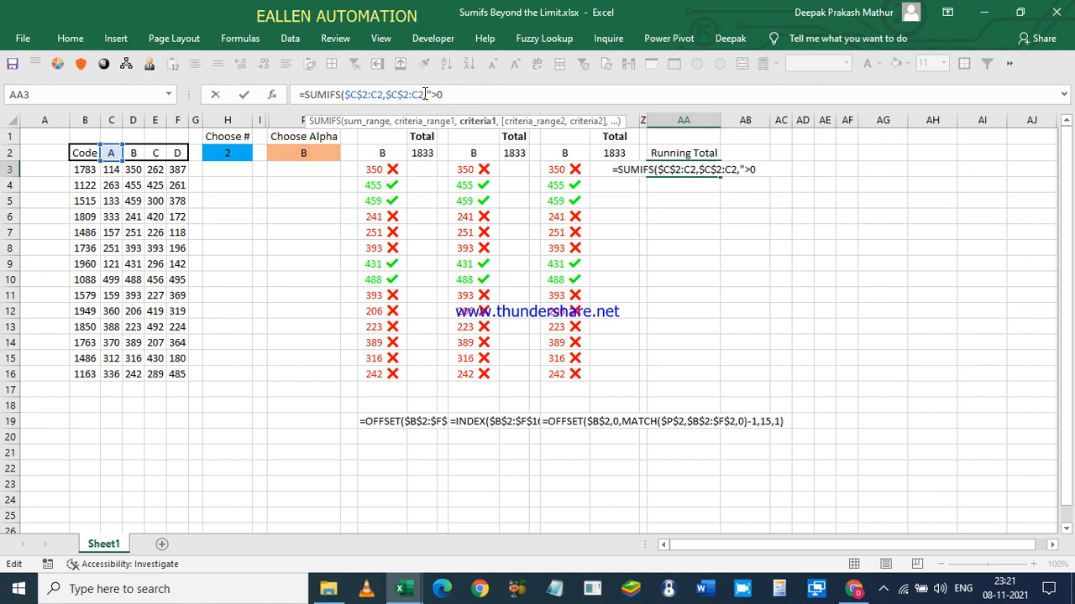
text("))
key(Return)
key(Up)
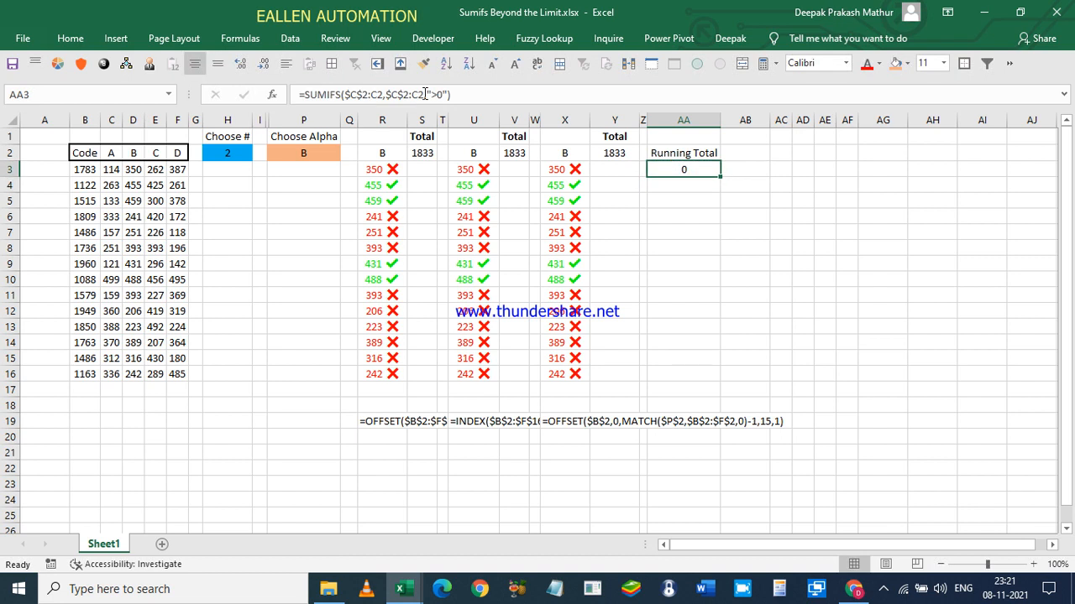
- Change both ranges in AA3's SUMIFS formula to $C$3:C3
click(365, 90)
key(BackSpace)
text(3)
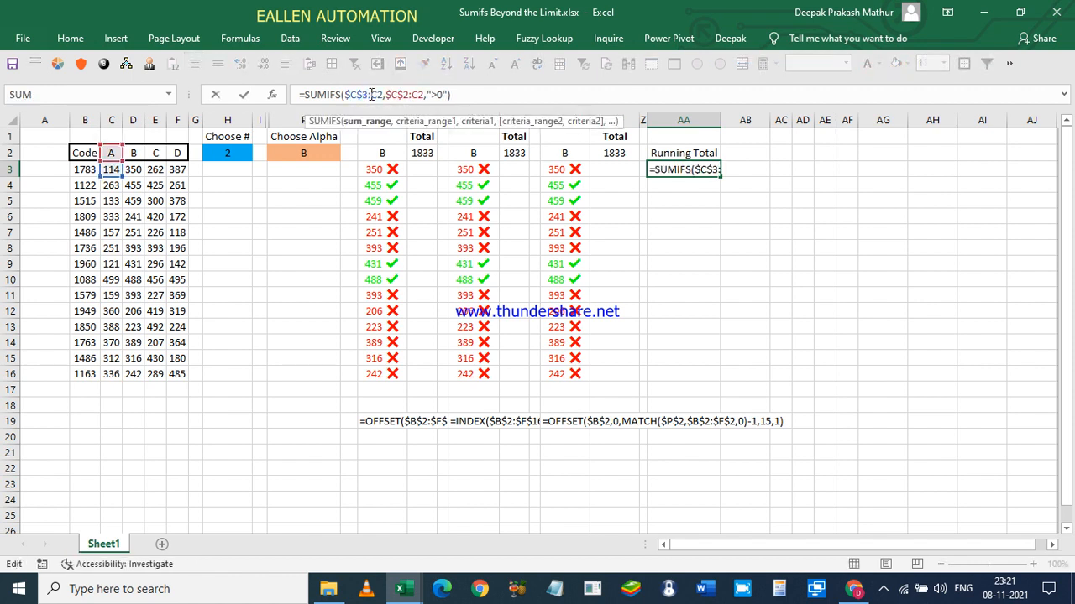
click(385, 94)
key(BackSpace)
text(3)
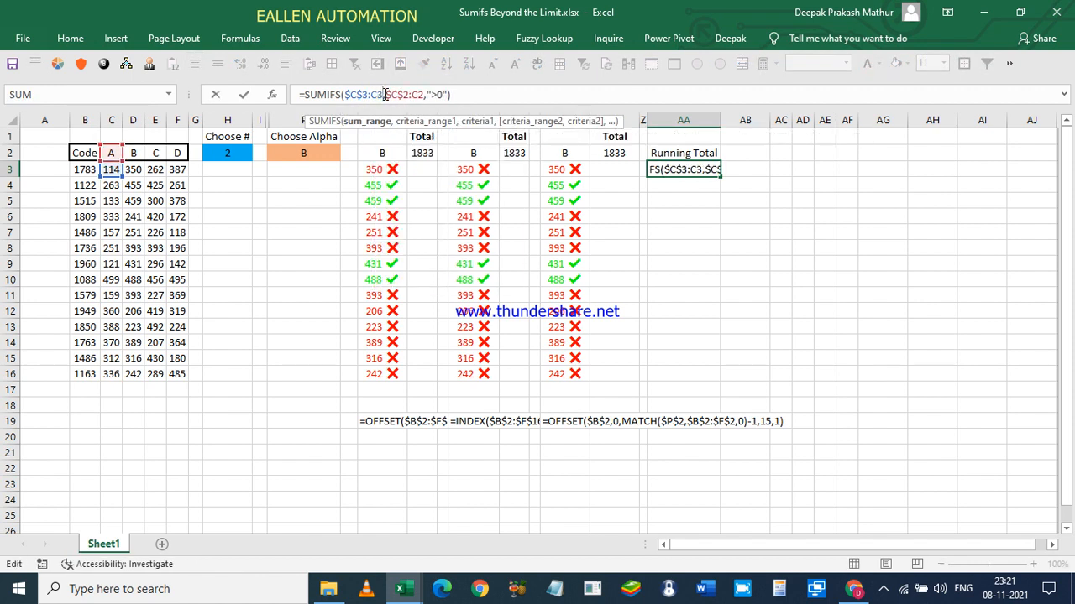
click(408, 94)
key(BackSpace)
text(3)
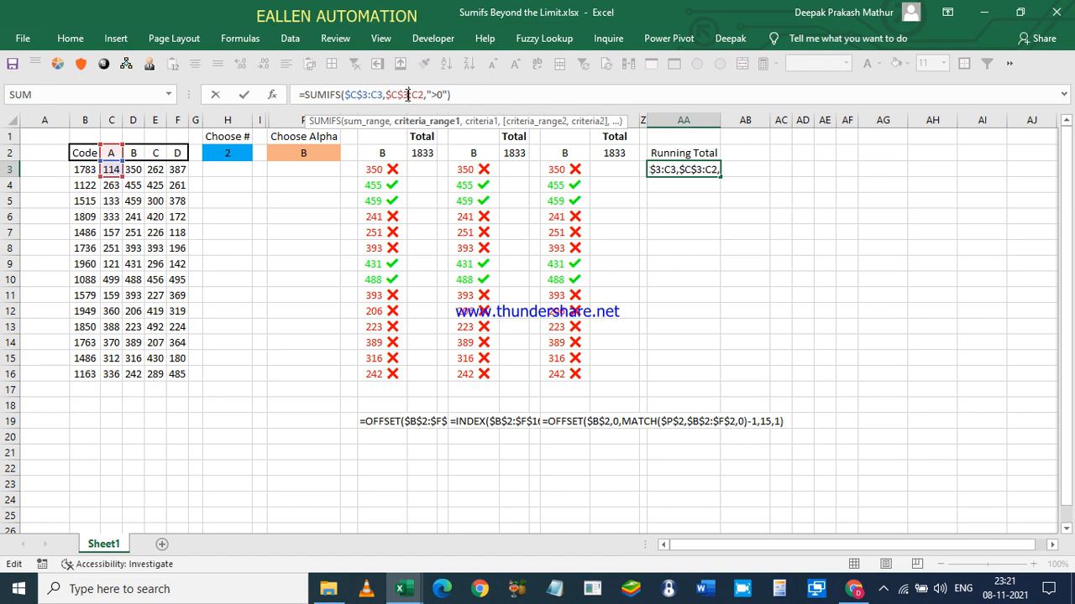
key(BackSpace)
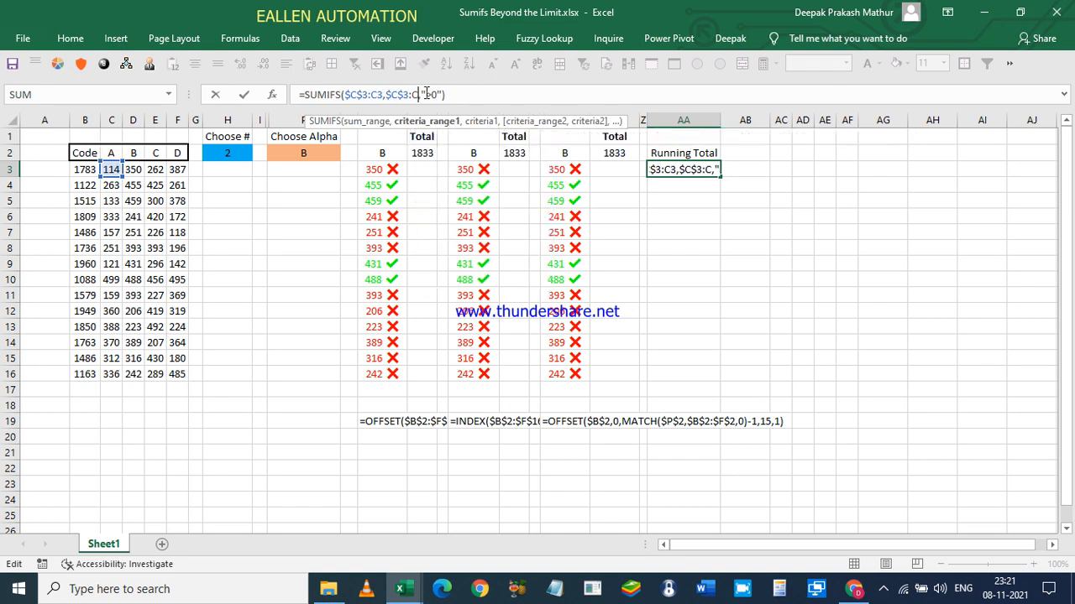
text(3)
key(ctrl+Return)
- Fill the running total formula from AA3 down to AA16 and compare it with the sum of column C's values
key(shift+Down)
key(ctrl+d)
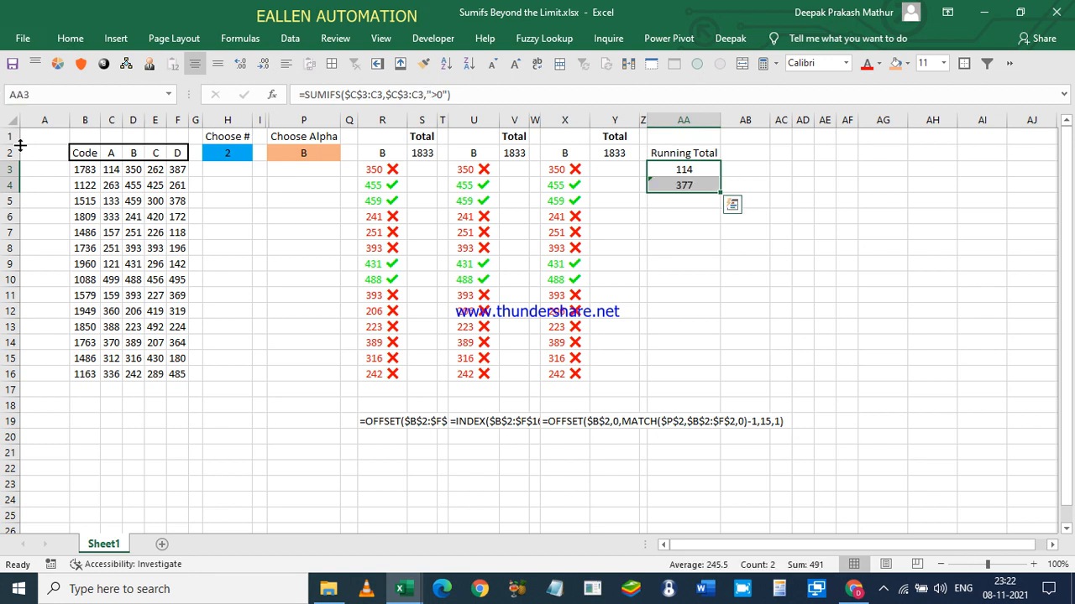
drag(112, 186, 111, 171)
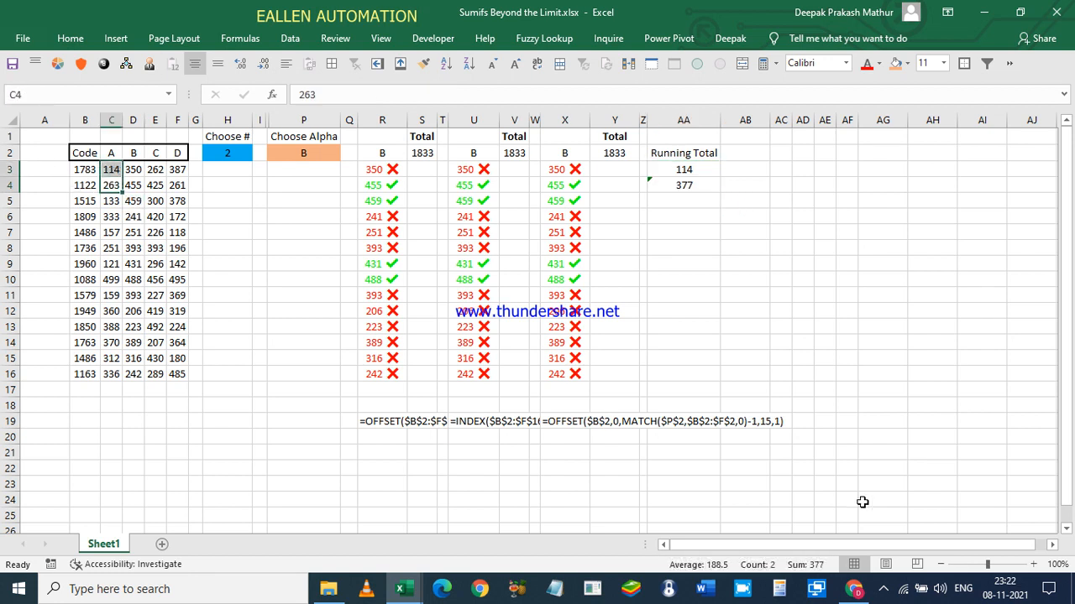
click(692, 184)
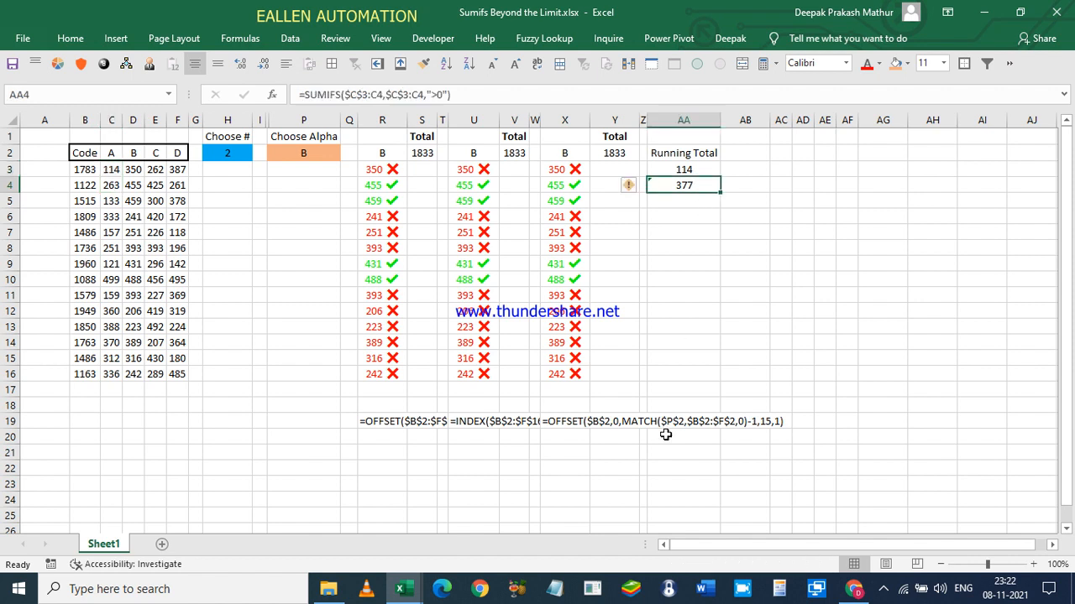
shift+click(678, 375)
key(ctrl+d)
click(697, 374)
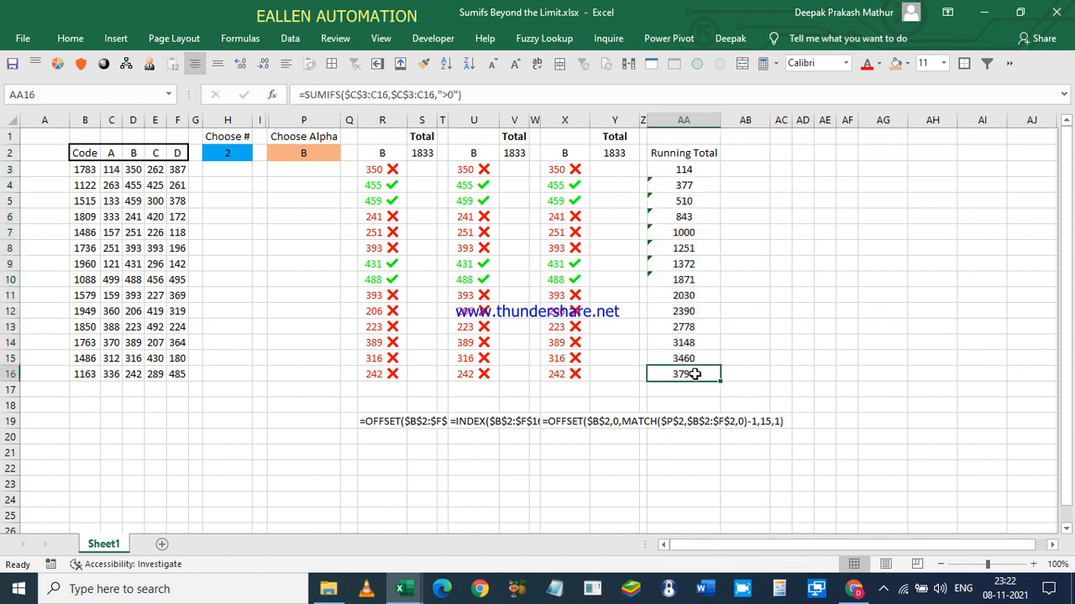
drag(112, 373, 115, 171)
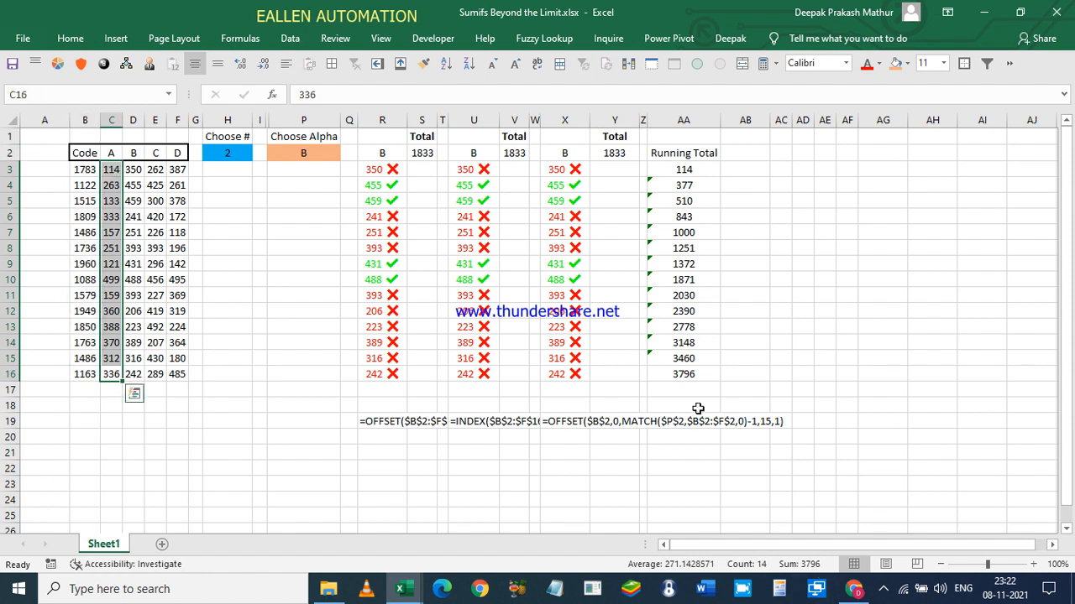
click(683, 379)
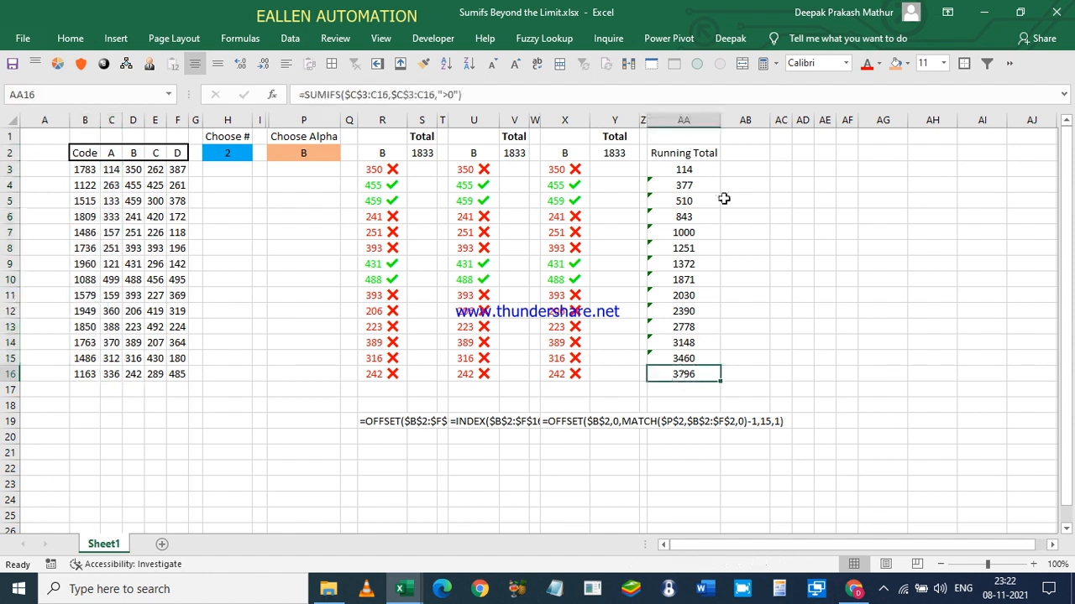
- Make the Running Total heading in AA2 bold
click(668, 154)
key(ctrl+b)
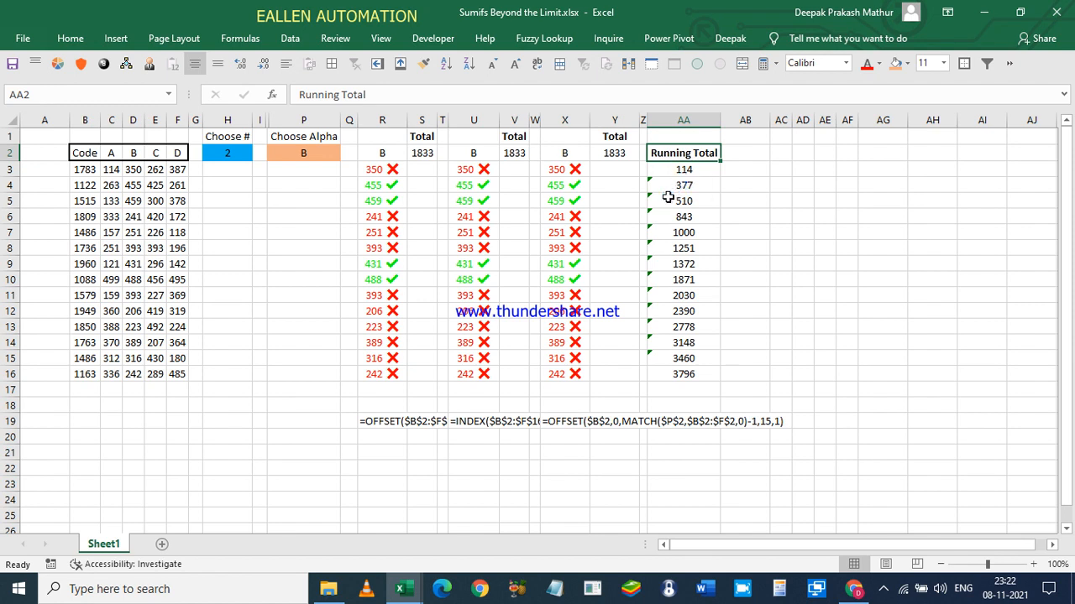
click(701, 171)
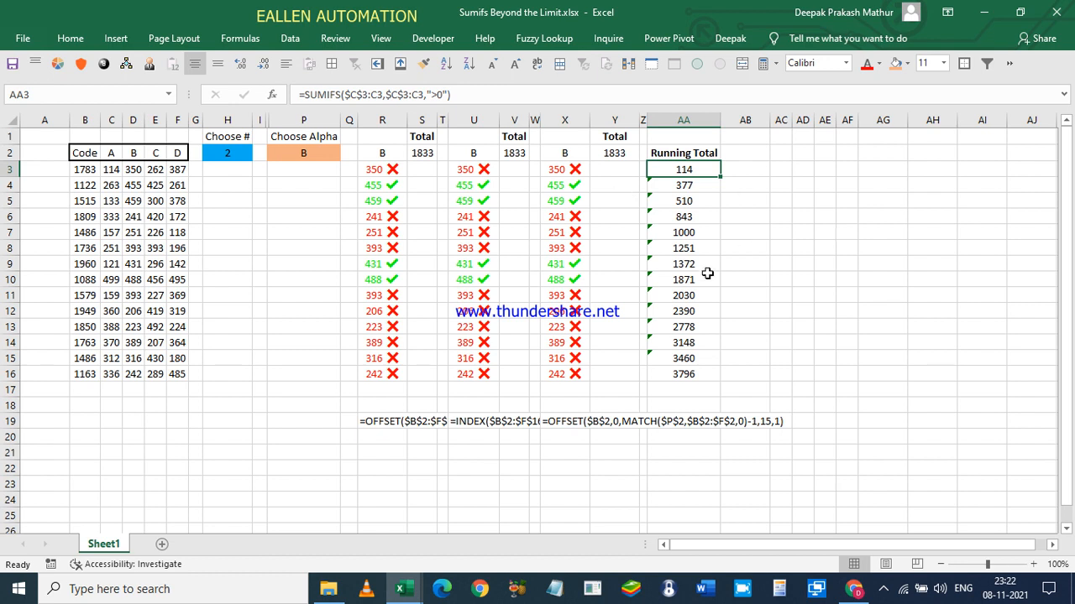
- Copy the formula-text display from X19 to AA19 so it shows the running total formula in AA16
click(769, 120)
click(580, 421)
key(ctrl+c)
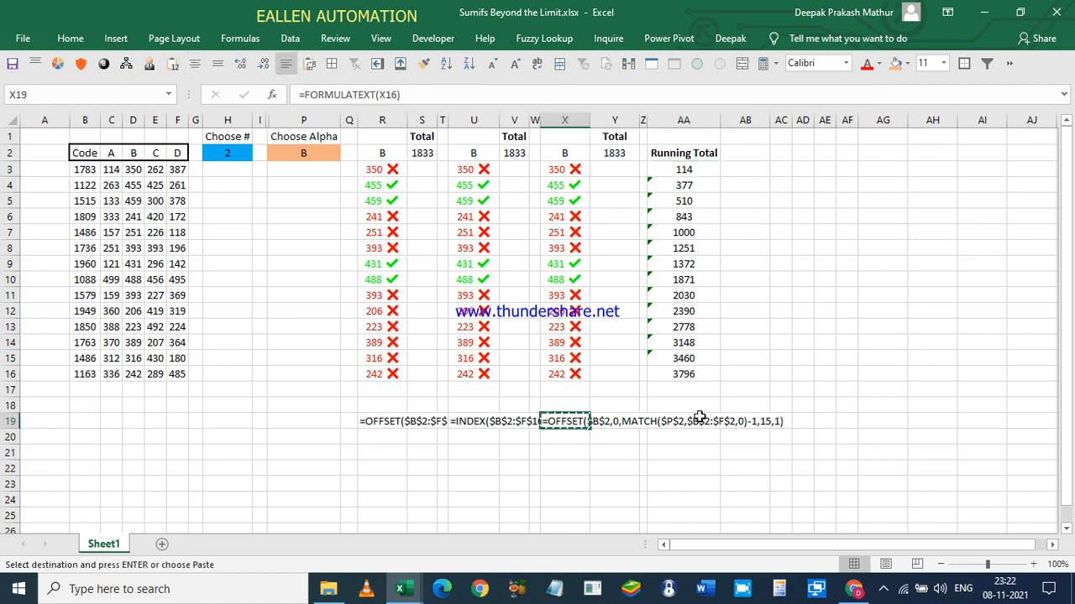
click(686, 421)
key(ctrl+v)
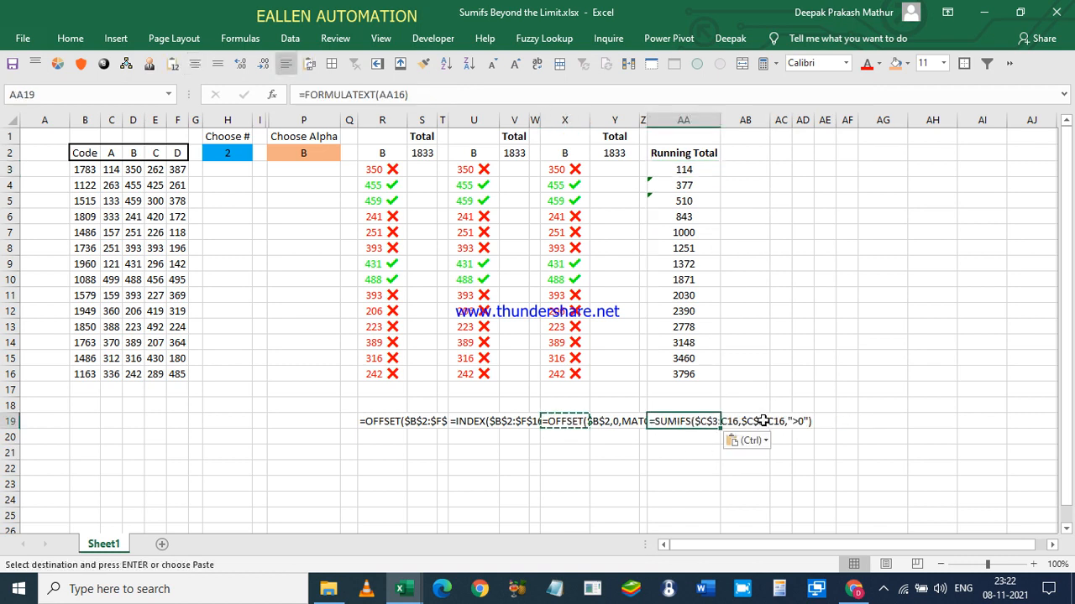
key(Escape)
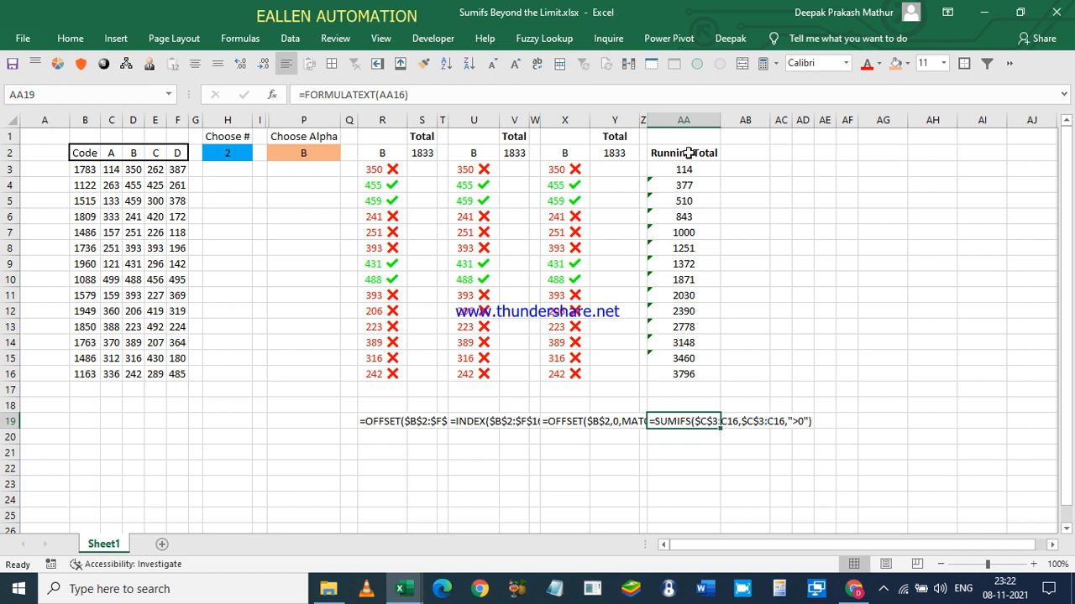
click(112, 170)
drag(112, 170, 184, 374)
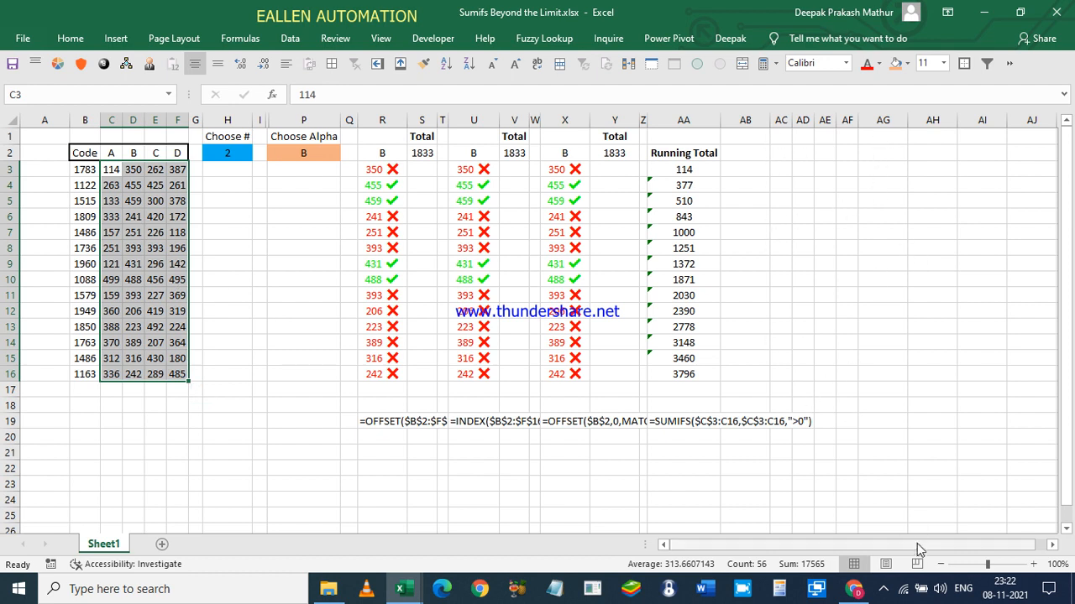
click(885, 590)
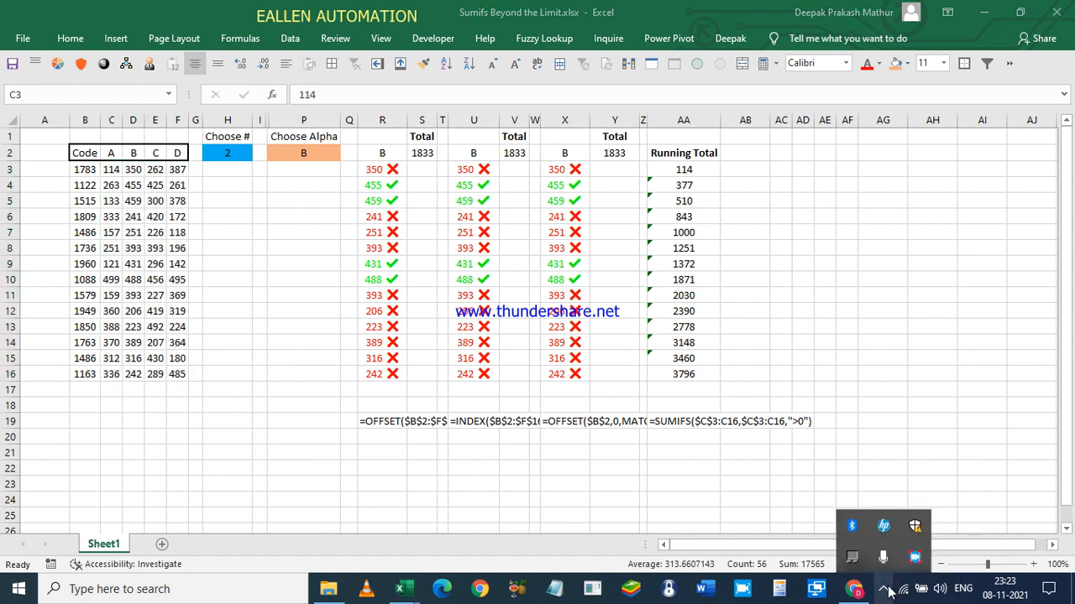
right_click(916, 561)
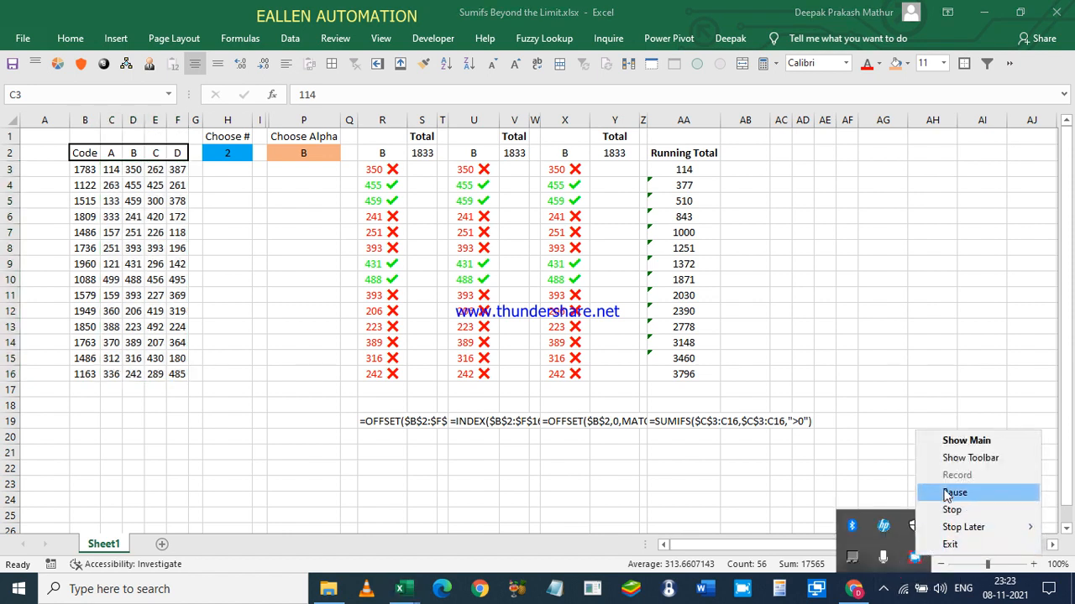
click(948, 495)
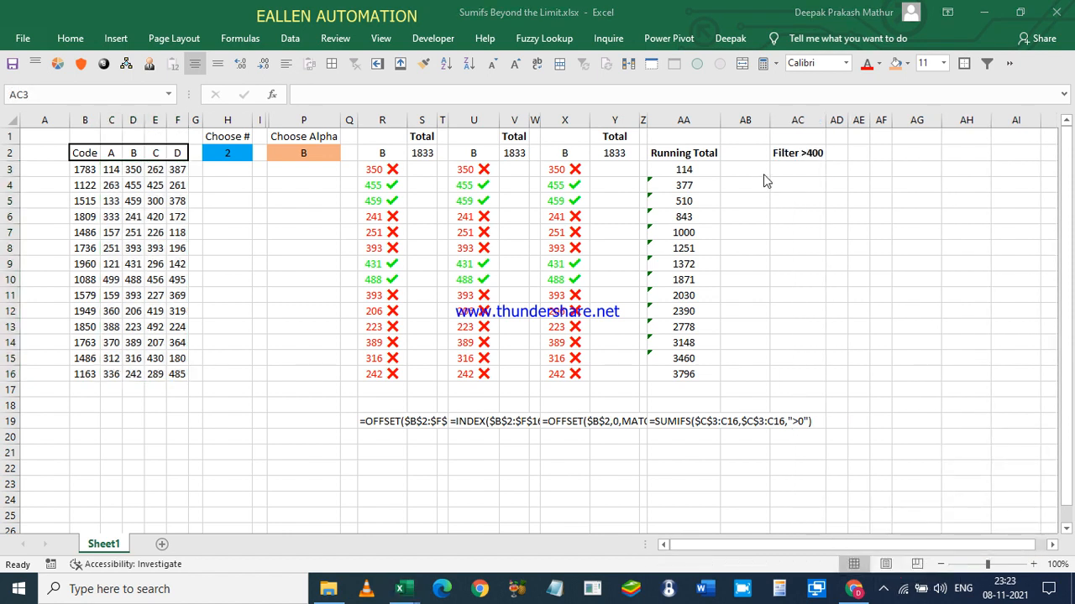
- Enter the formula =SUMIFS(C3:C3,C3:C3,">400") in AC3 under the Filter >400 heading
click(782, 170)
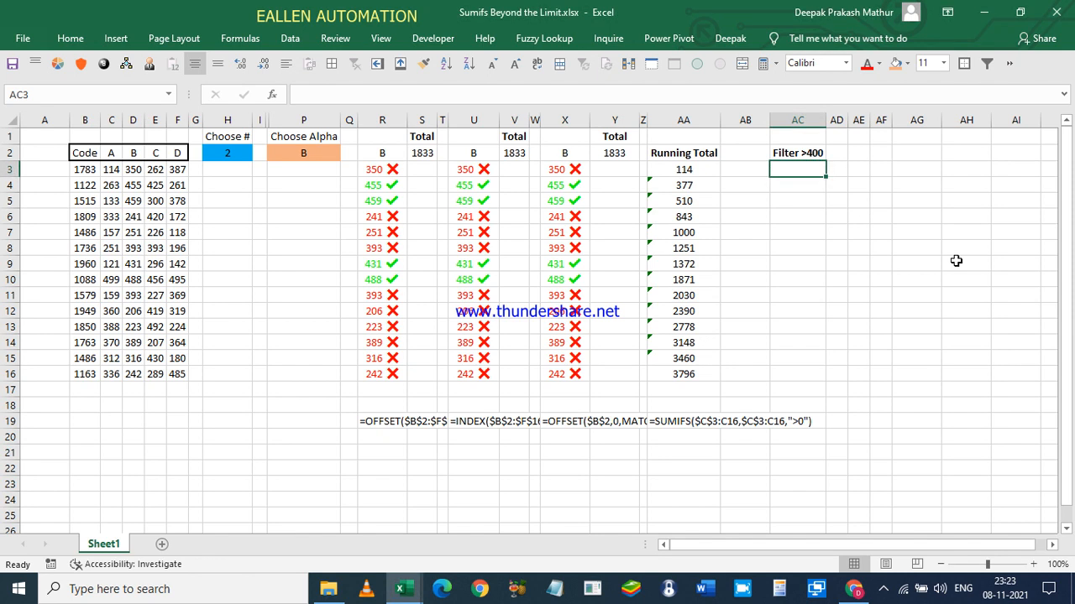
text(=su)
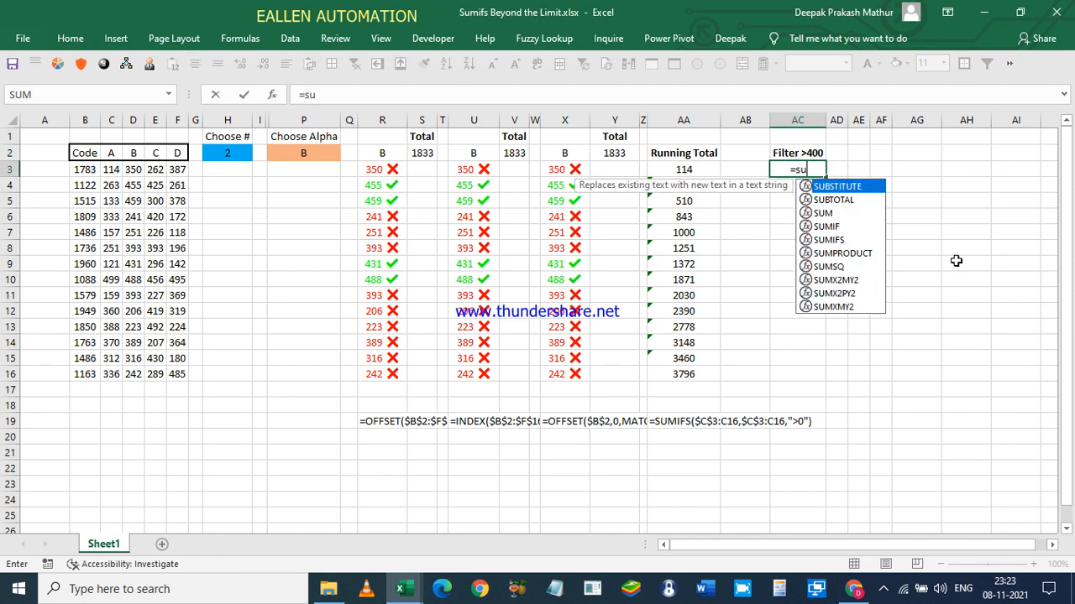
text(mifs()
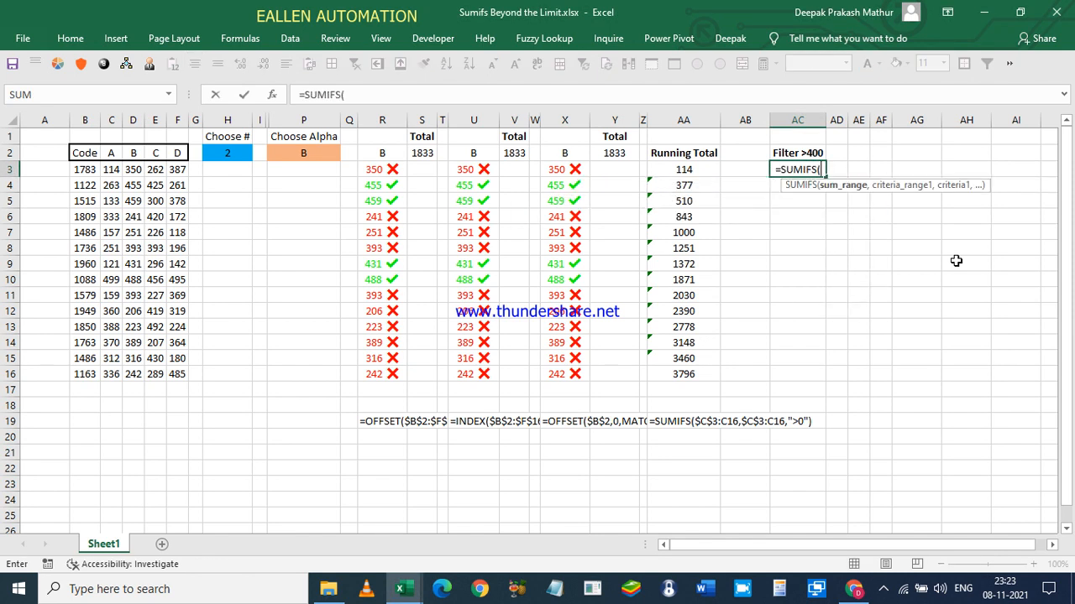
click(111, 169)
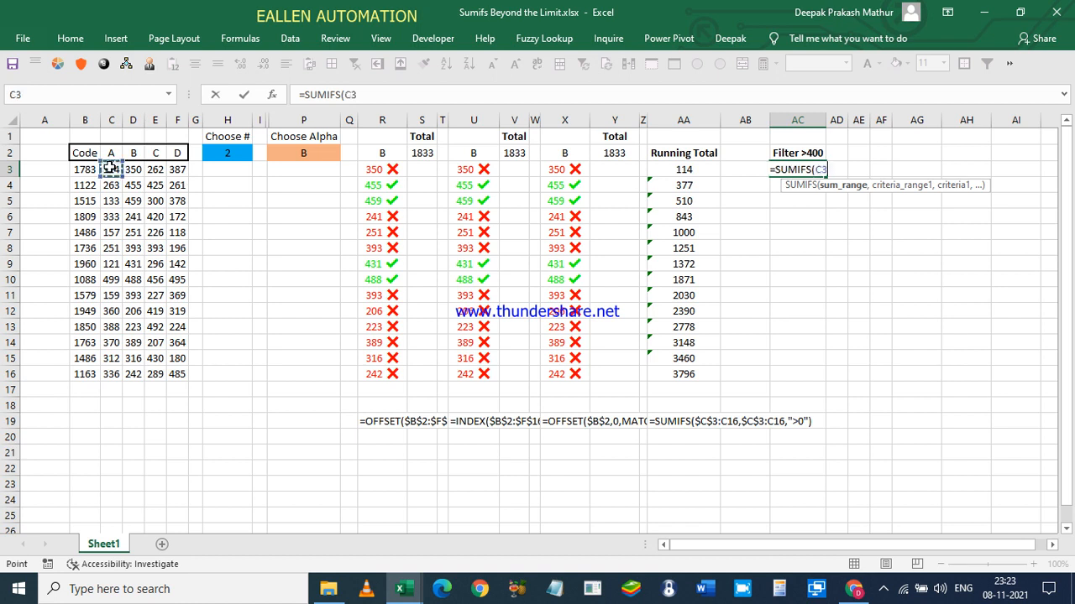
key(F8)
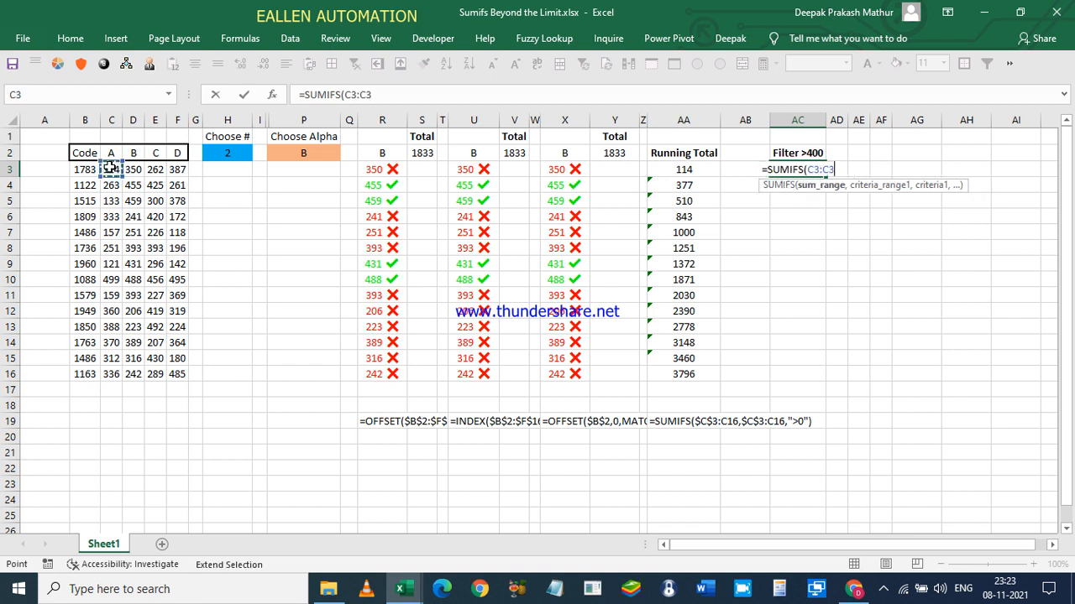
text(,)
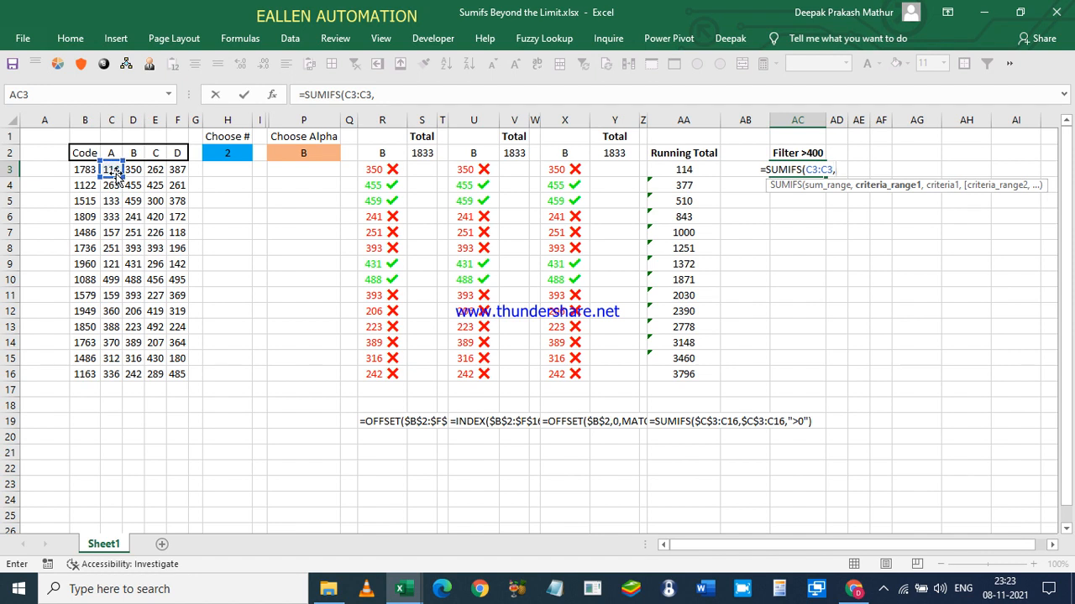
click(116, 172)
key(F8)
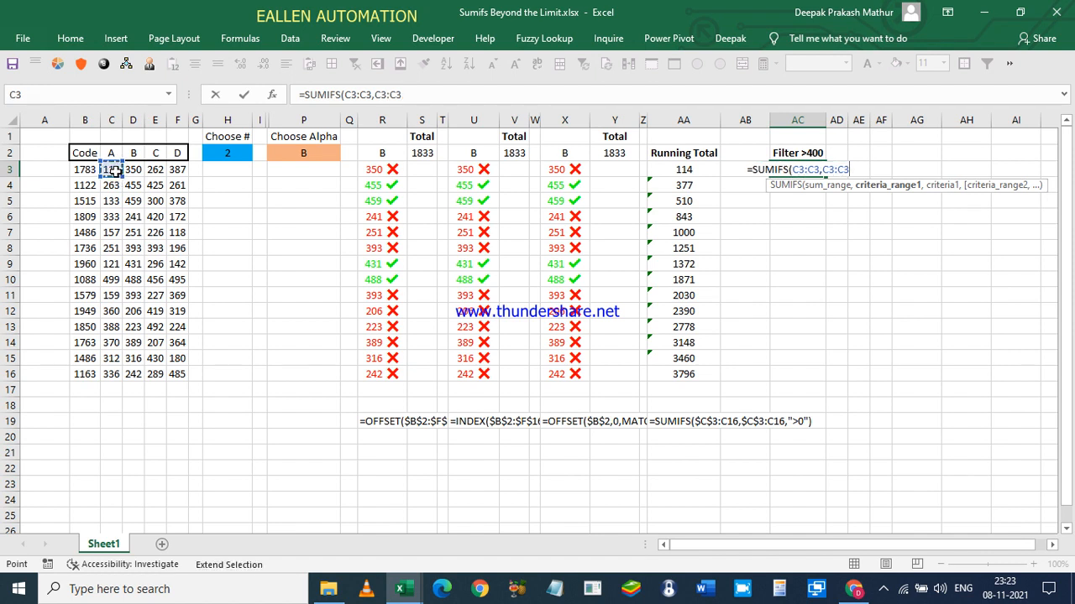
text(,)
text(">400)
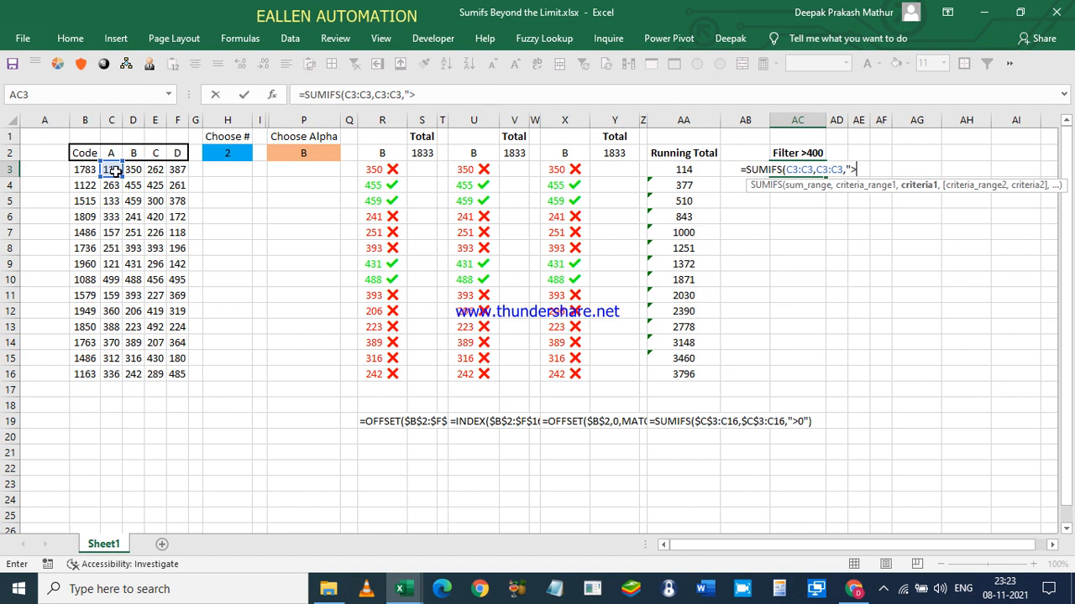
text("))
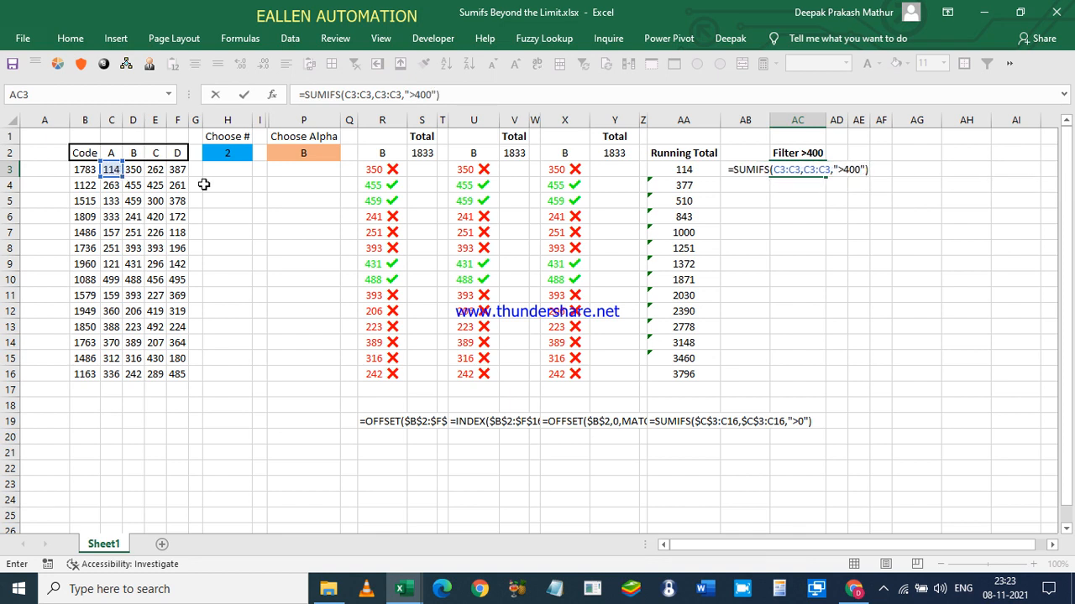
key(Return)
- Fill the Filter >400 formula from AC3 across to AF3
key(Up)
key(shift+Right)
key(shift+Right)
key(shift+Right)
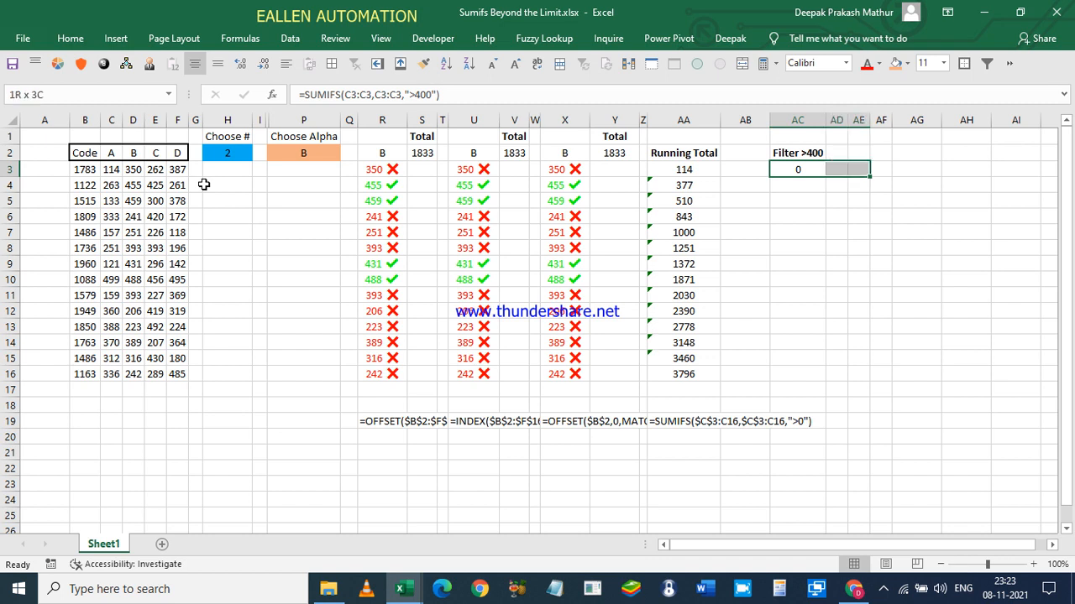
key(ctrl+r)
- Fill the formulas in AC3:AF3 down to row 16
key(shift+Down)
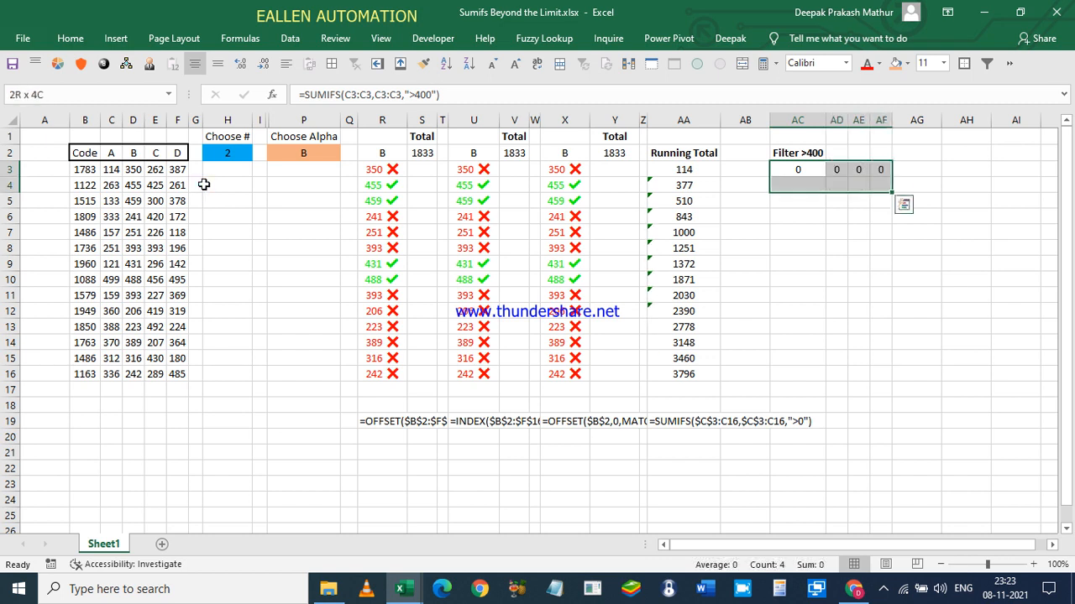
key(shift+Down)
key(shift+Down)
key(shift+Down)
key(shift+Down)
key(shift+Down)
key(shift+Down)
key(shift+Down)
key(shift+Down)
key(shift+Down)
key(shift+Down)
key(shift+Down)
key(shift+Down)
key(ctrl+d)
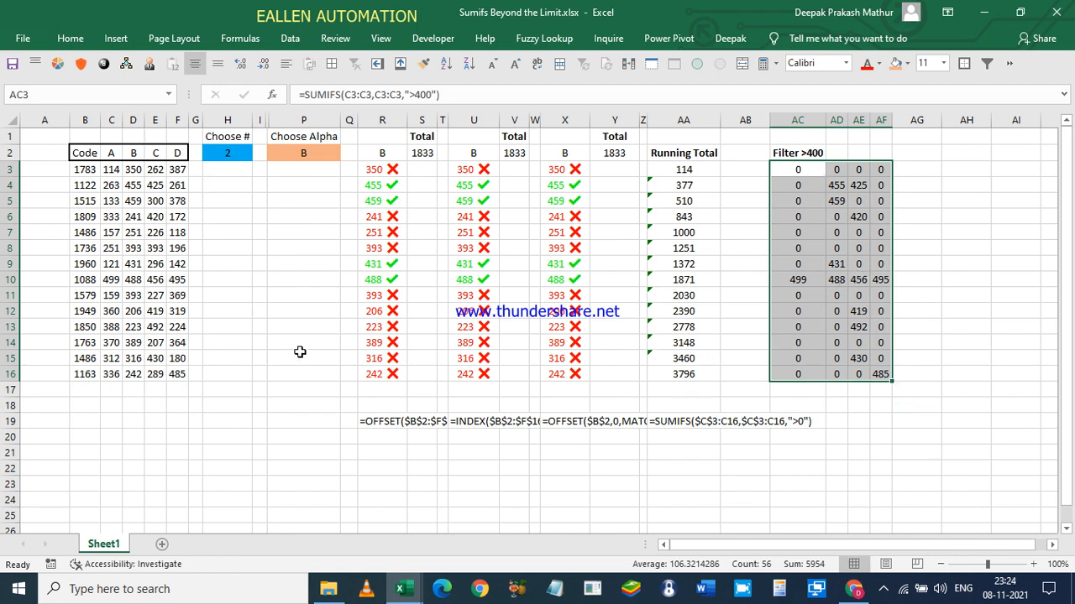
- Copy the text of the SUMIFS formula in AC3 and leave the cell unedited
drag(459, 94, 217, 94)
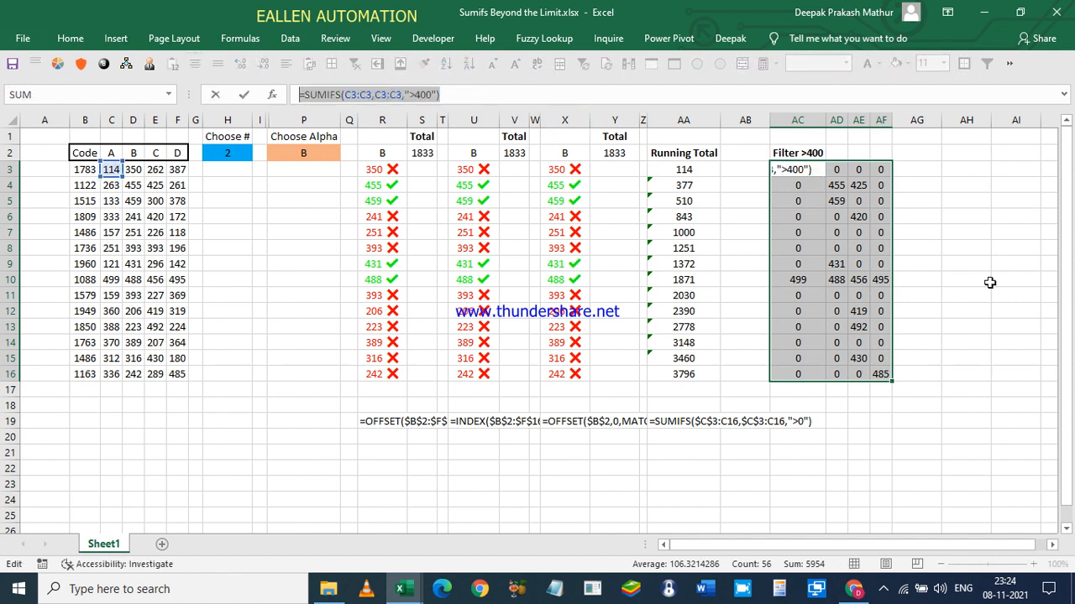
key(Escape)
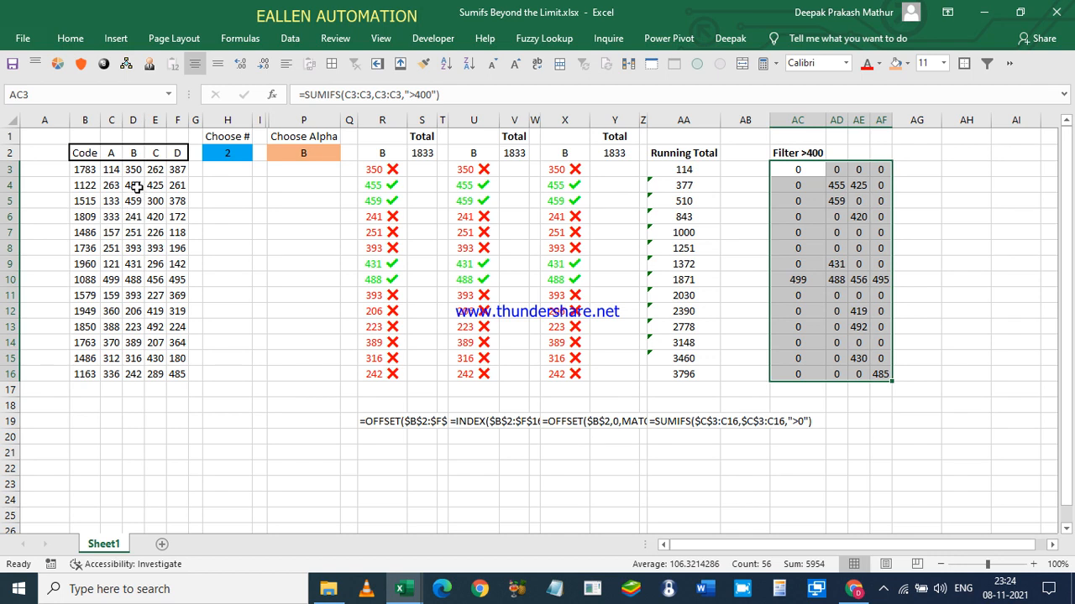
click(796, 172)
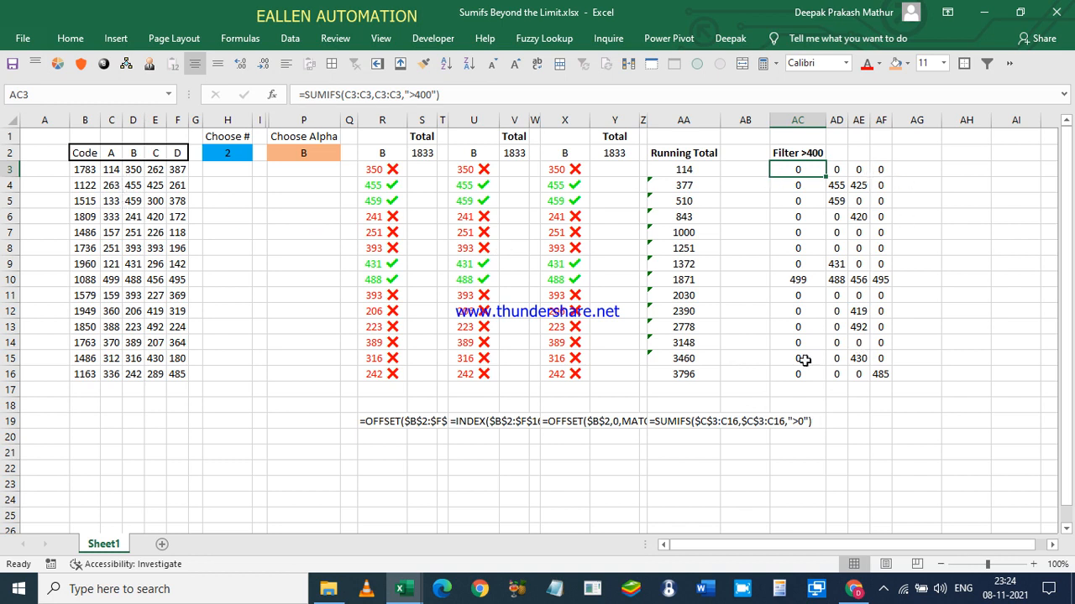
click(113, 171)
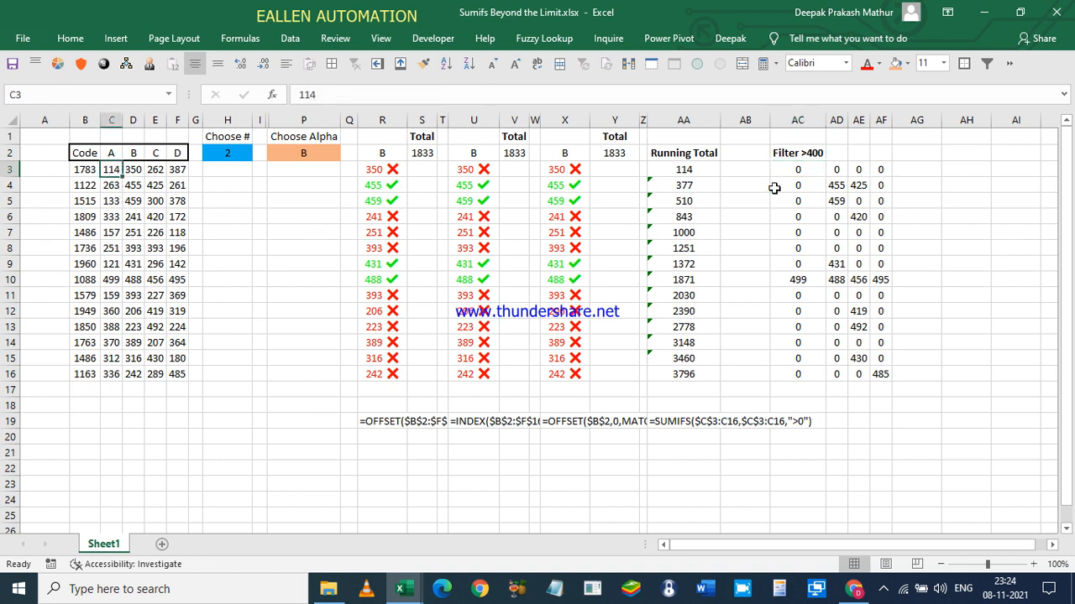
click(797, 169)
click(448, 95)
drag(448, 95, 187, 91)
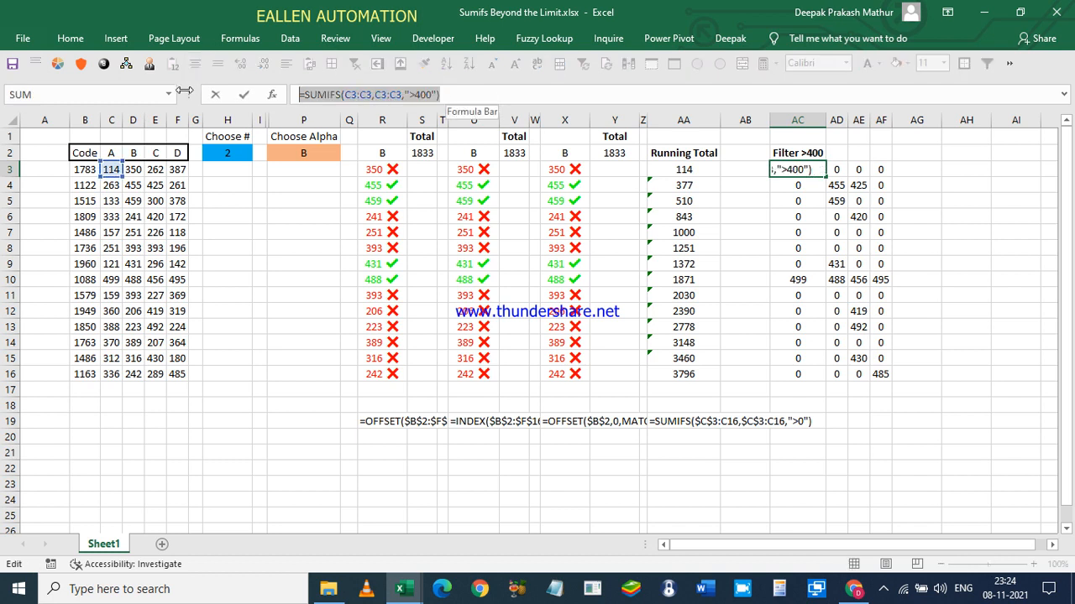
key(Escape)
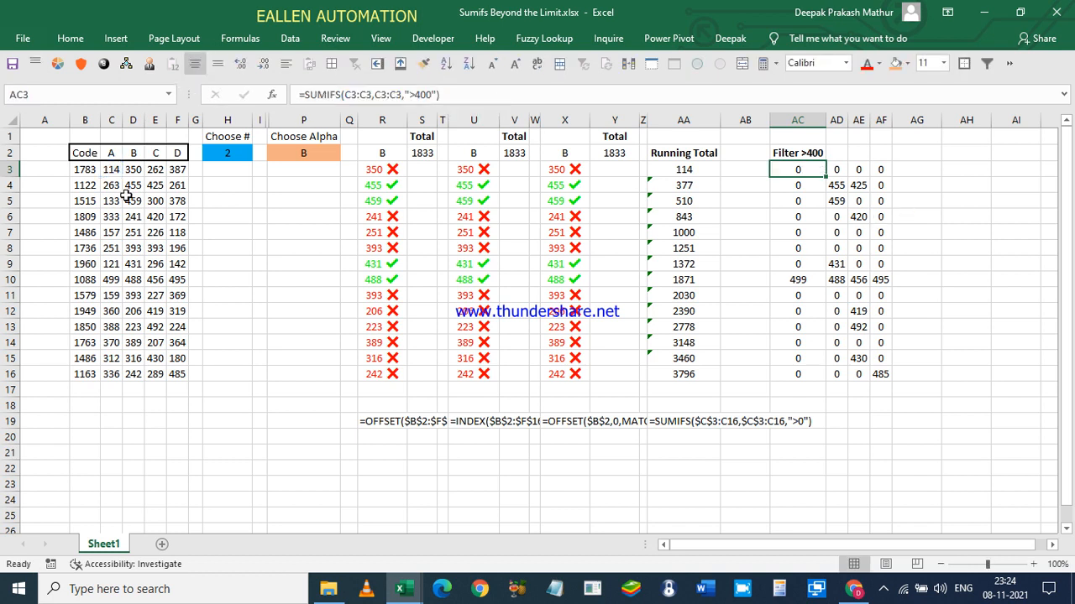
- Create a formula-based conditional formatting rule for C3:F16 with =SUMIFS(C3:C3,C3:C3,">400") and open its format settings
drag(111, 171, 182, 375)
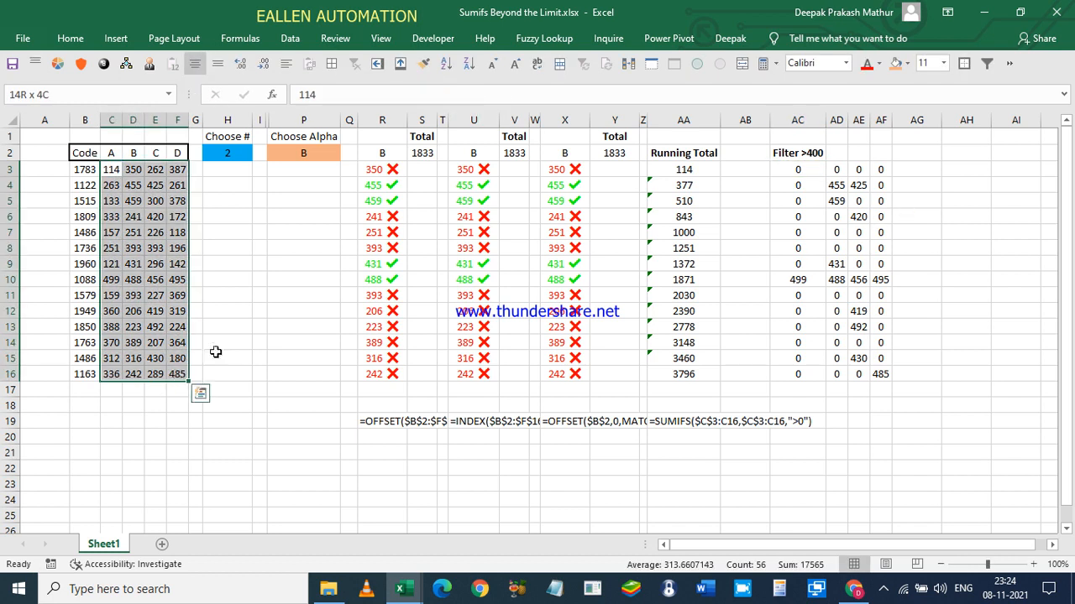
click(70, 38)
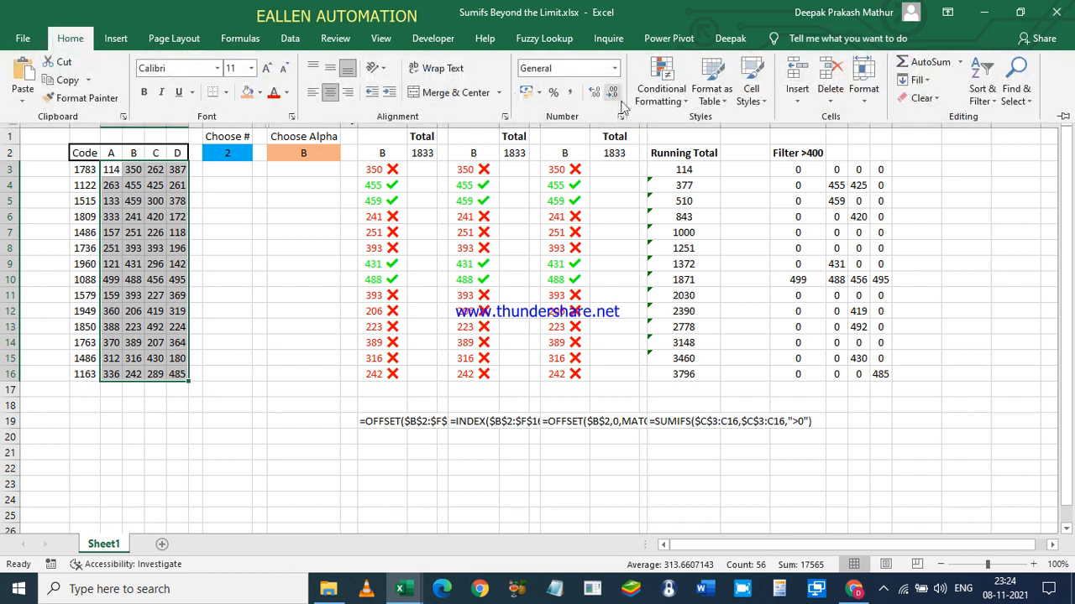
click(660, 93)
click(654, 290)
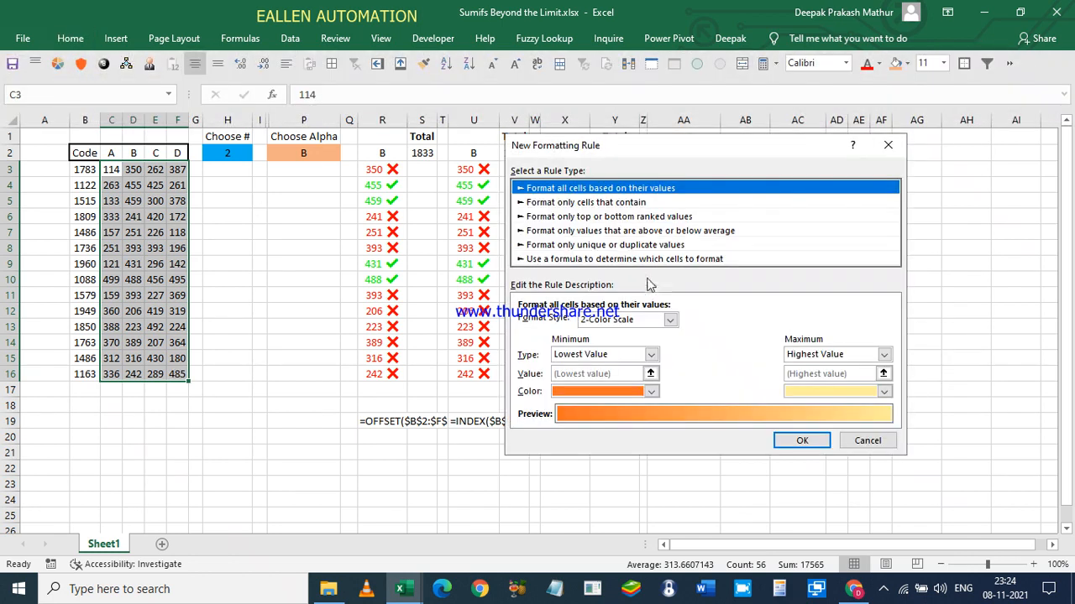
click(636, 260)
click(638, 323)
key(ctrl+v)
click(753, 373)
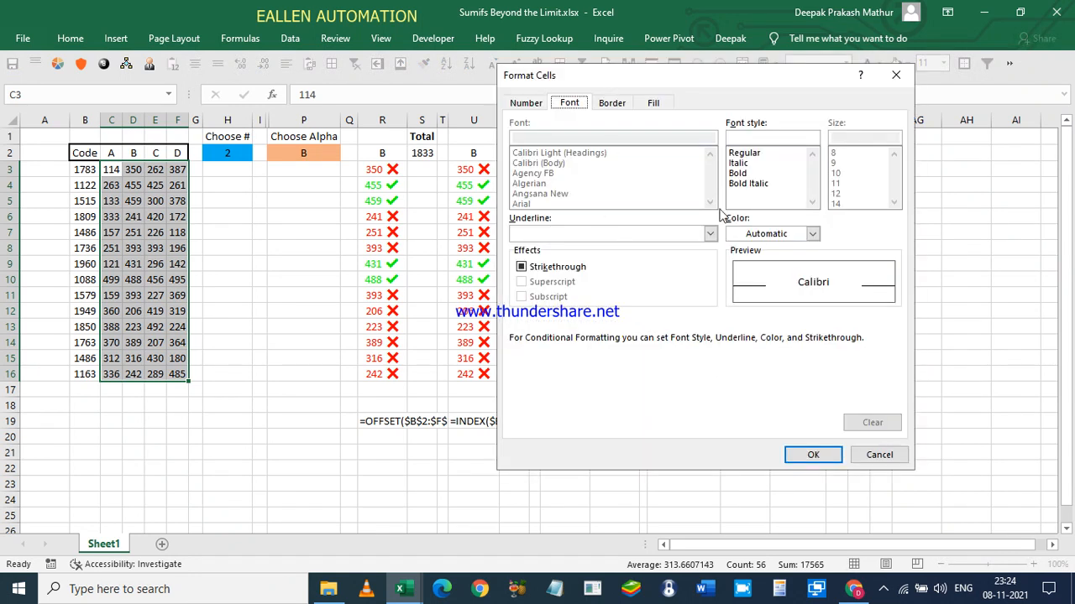
click(812, 234)
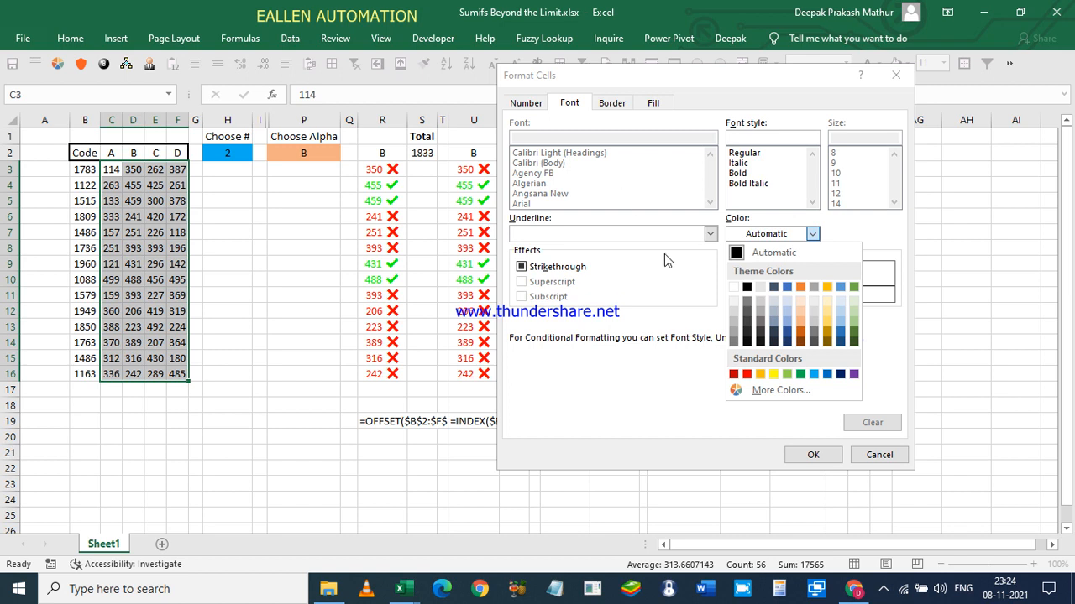
click(528, 126)
click(525, 102)
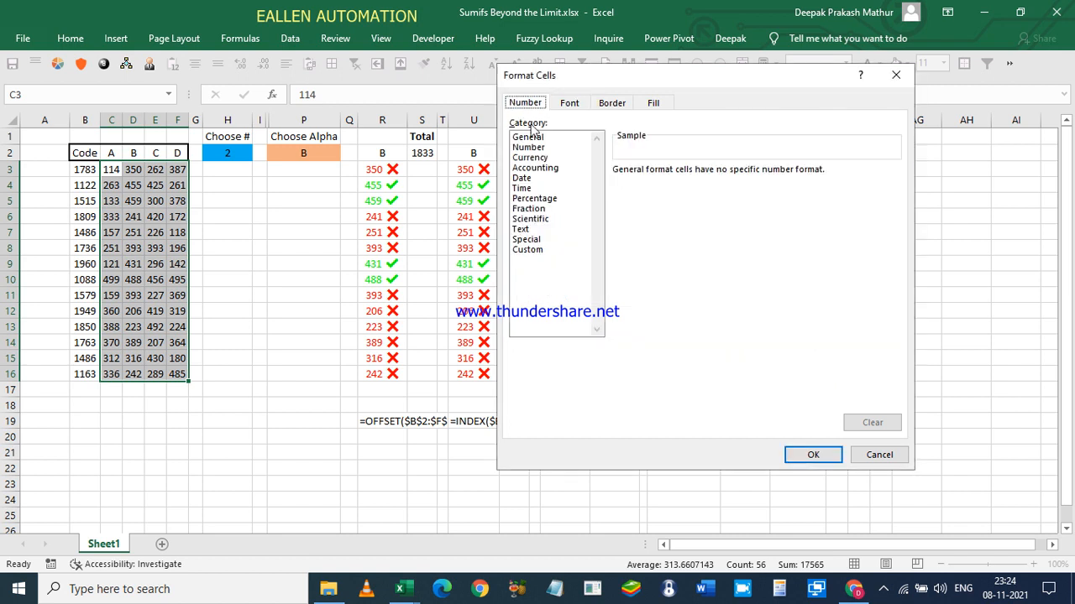
click(528, 249)
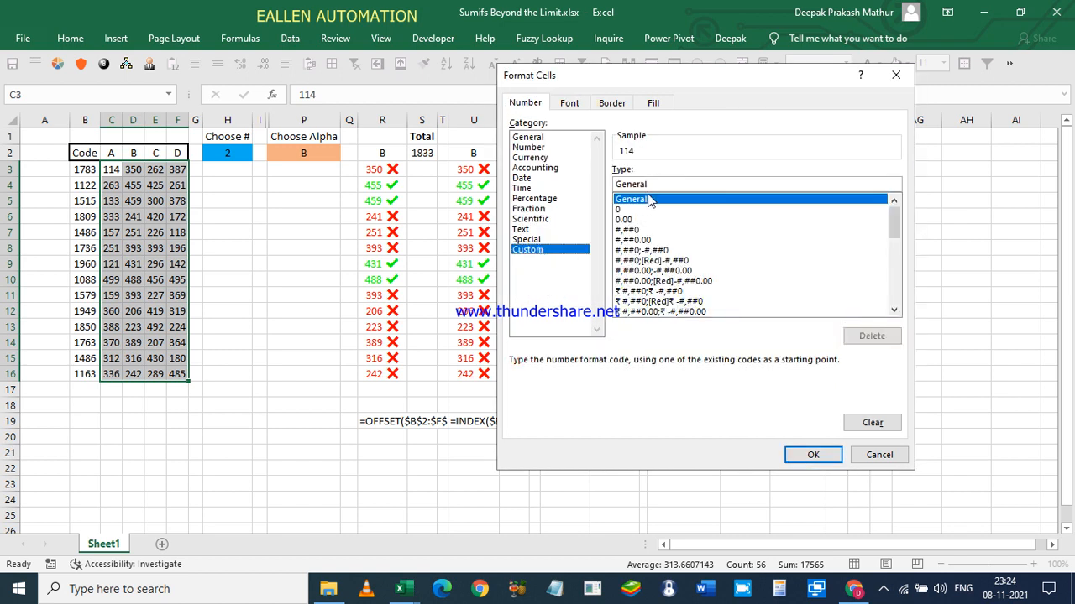
drag(662, 181, 612, 181)
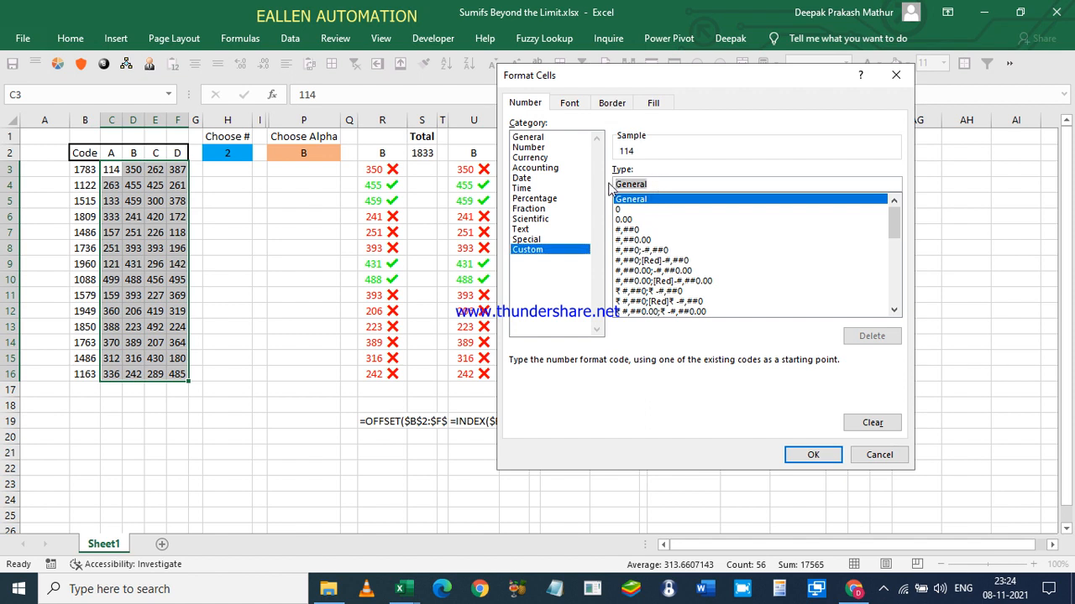
click(568, 103)
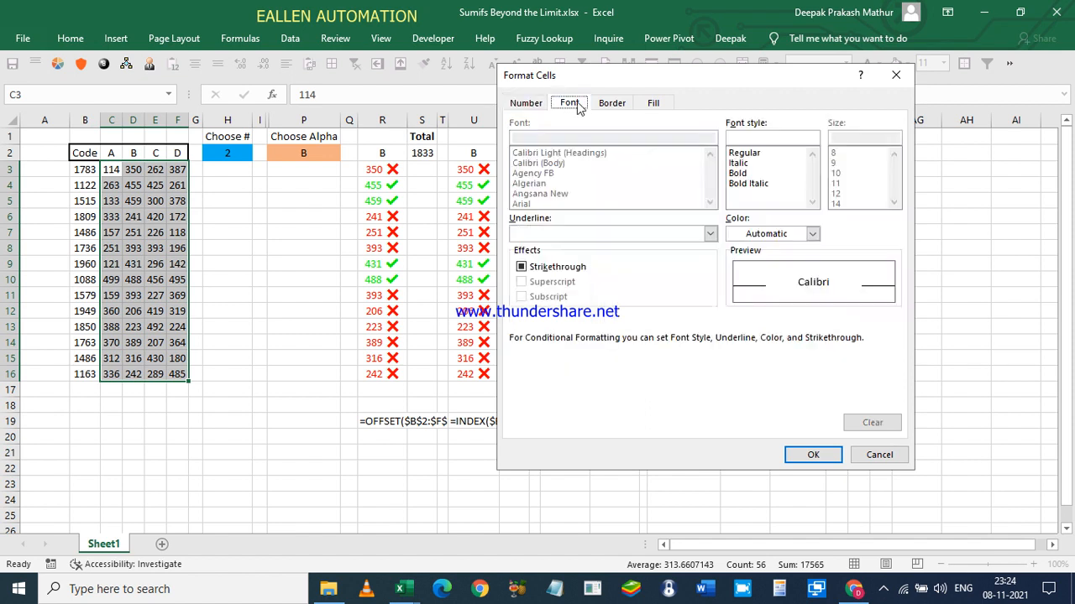
- Set the rule's font to bold green and apply the rule to C3:F16
click(811, 233)
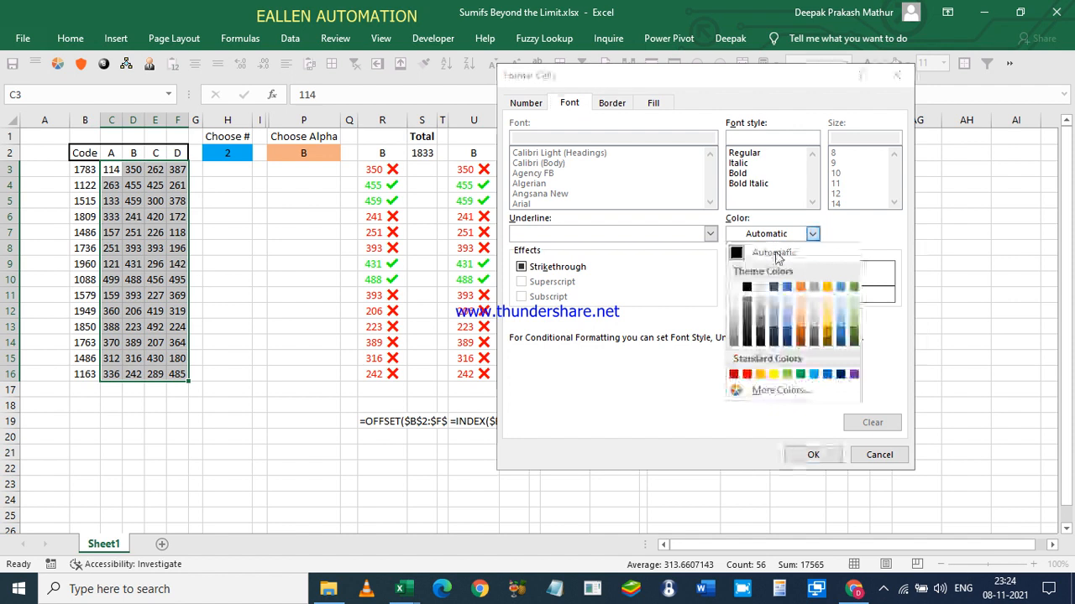
click(800, 373)
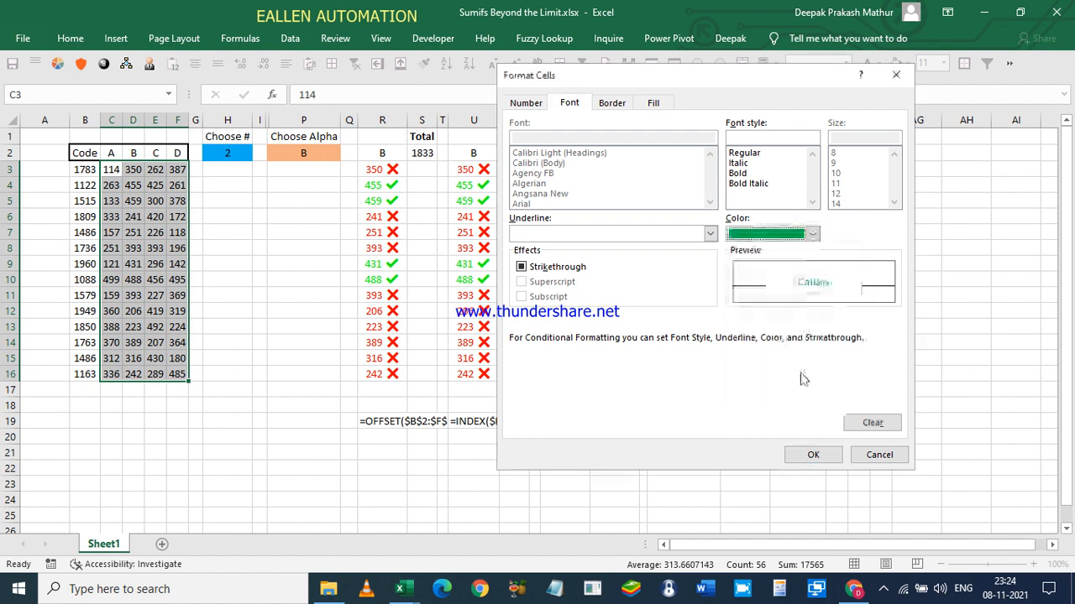
click(743, 173)
click(811, 454)
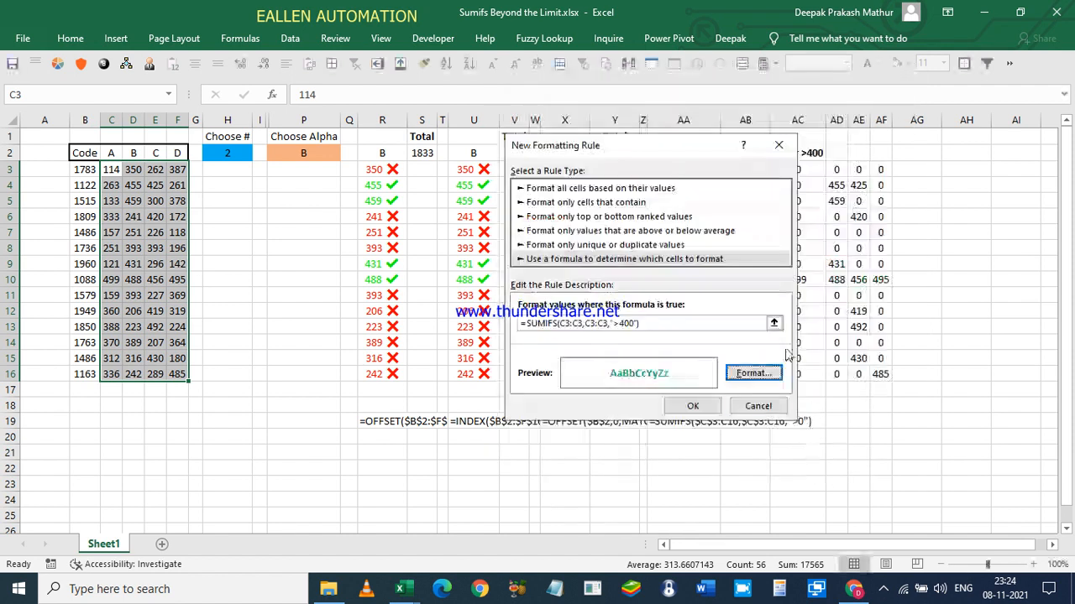
click(692, 405)
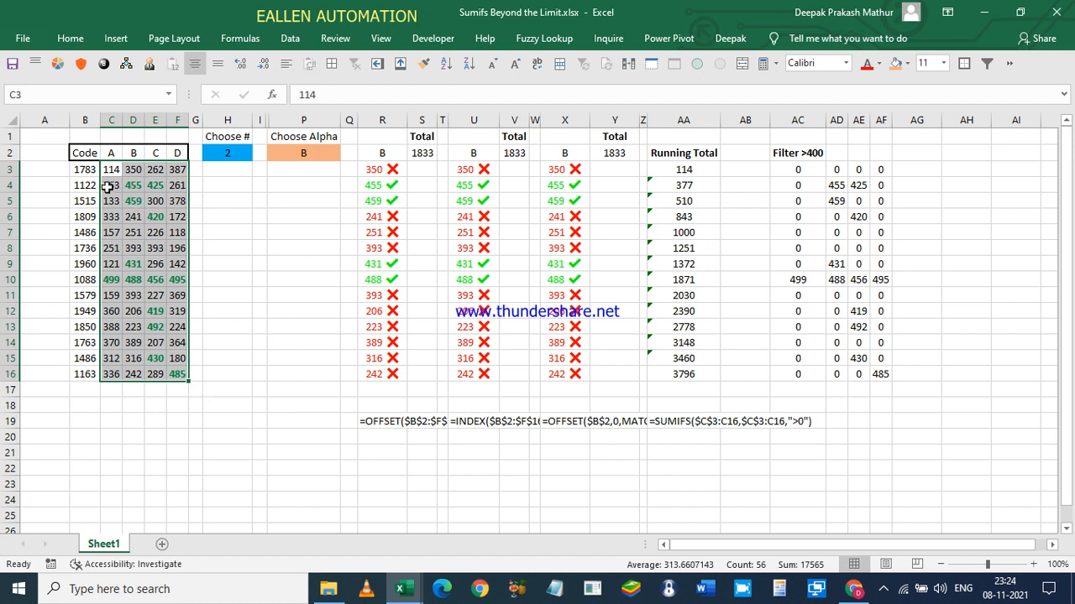
- Turn the Windows flight mode on and back off
click(112, 173)
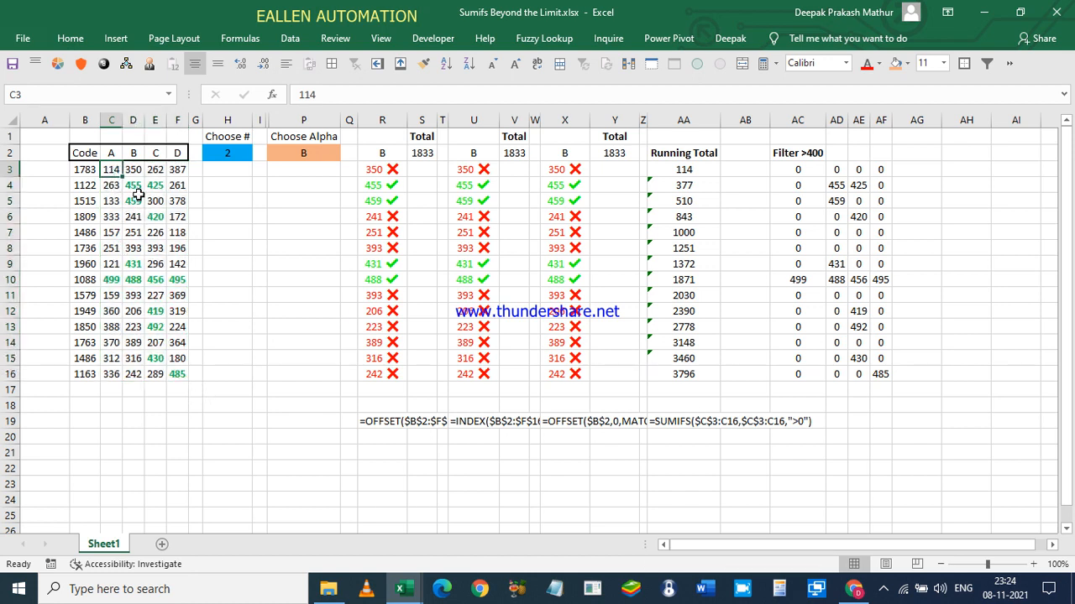
click(1048, 590)
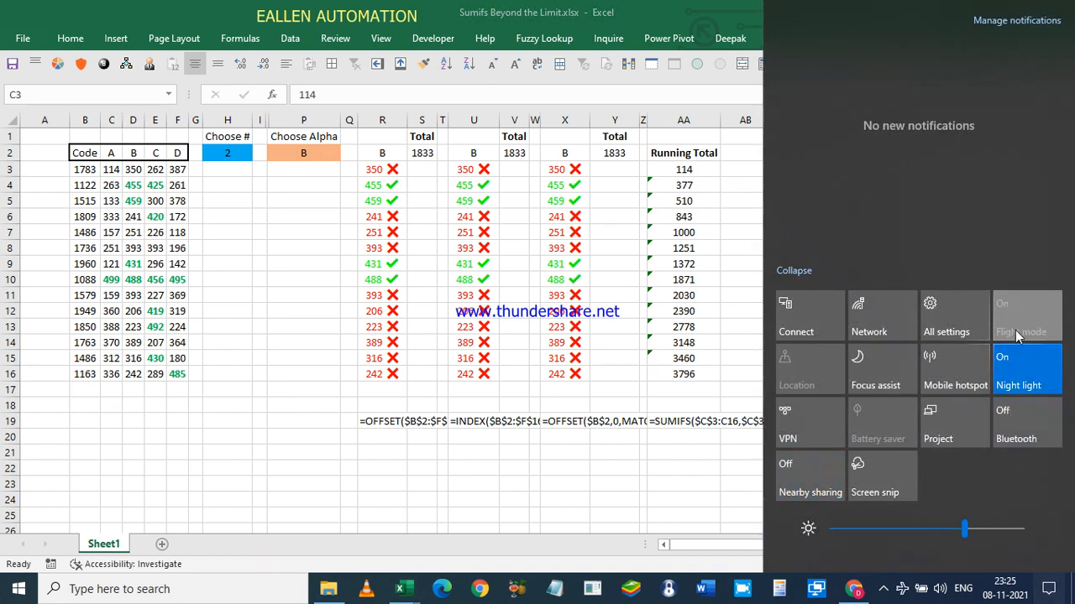
click(1016, 329)
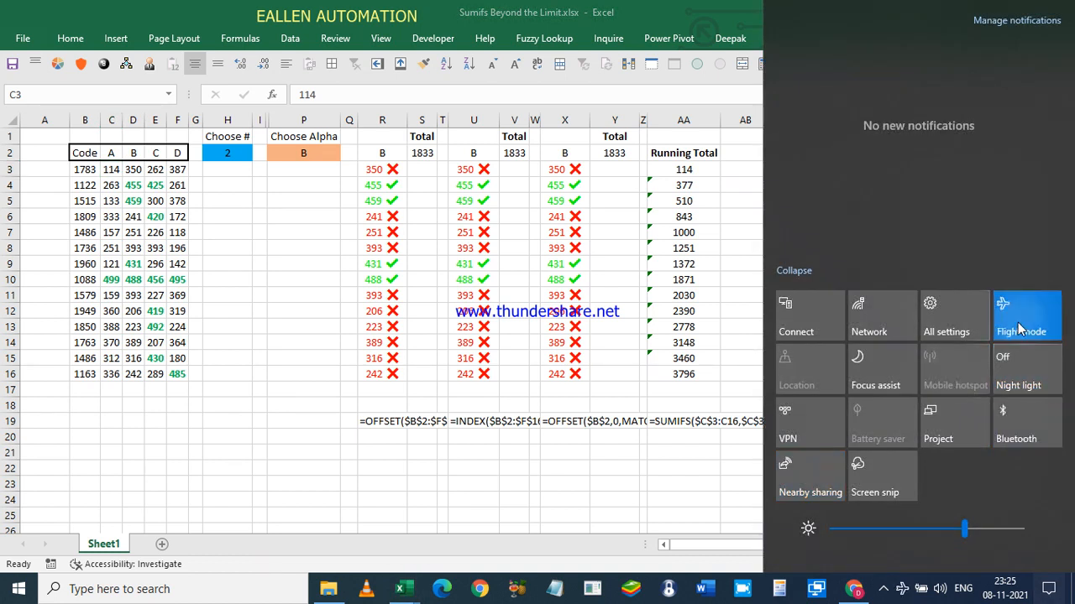
click(1017, 322)
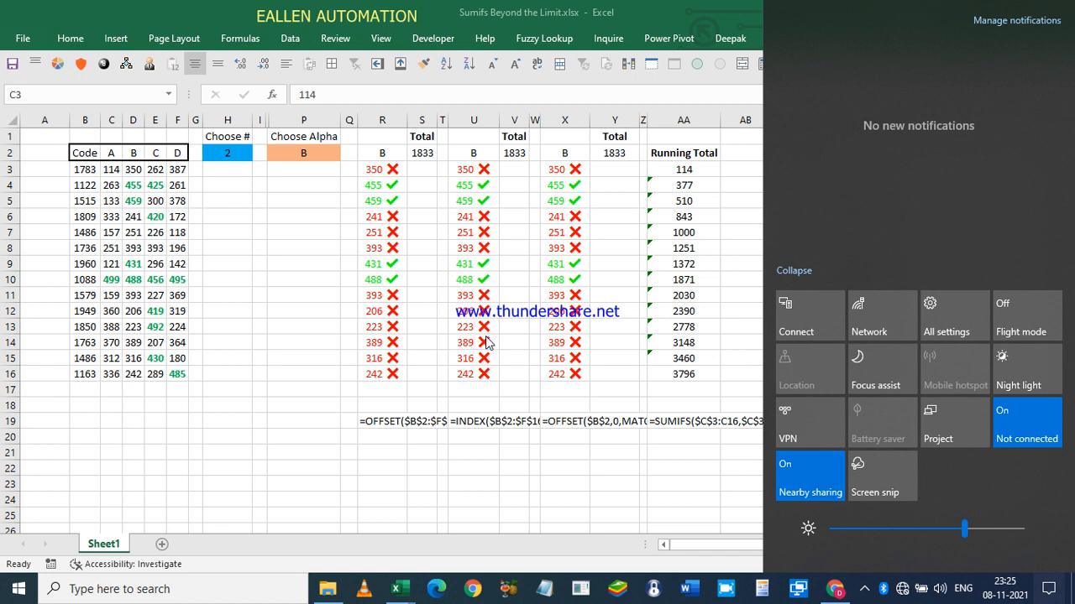
click(488, 343)
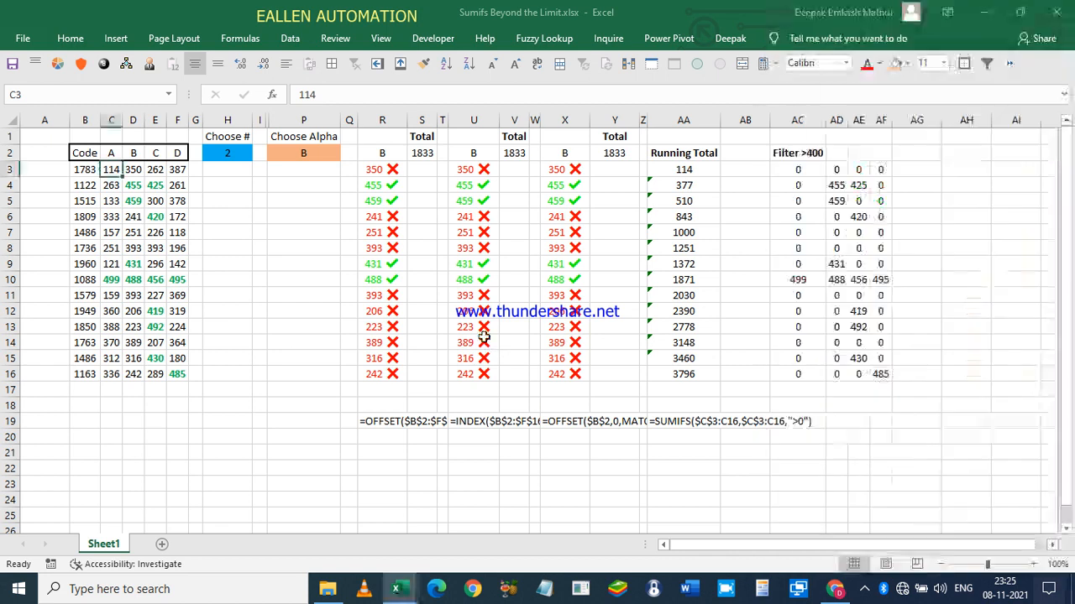
click(130, 188)
ctrl+click(154, 216)
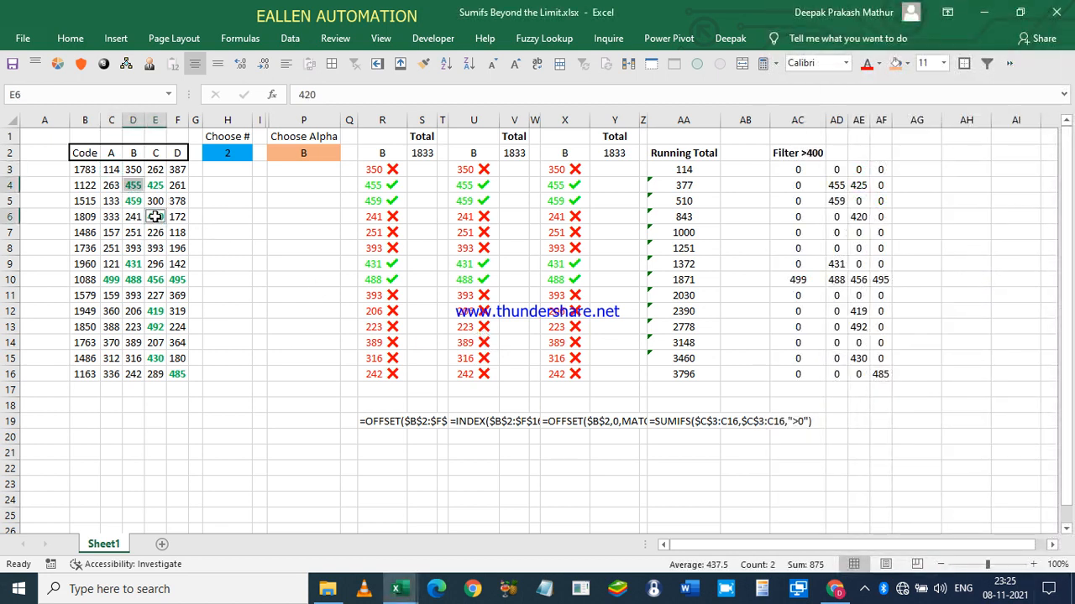
click(115, 281)
click(133, 280)
- Enter the logical test =C3>400 in cell AH3
click(962, 170)
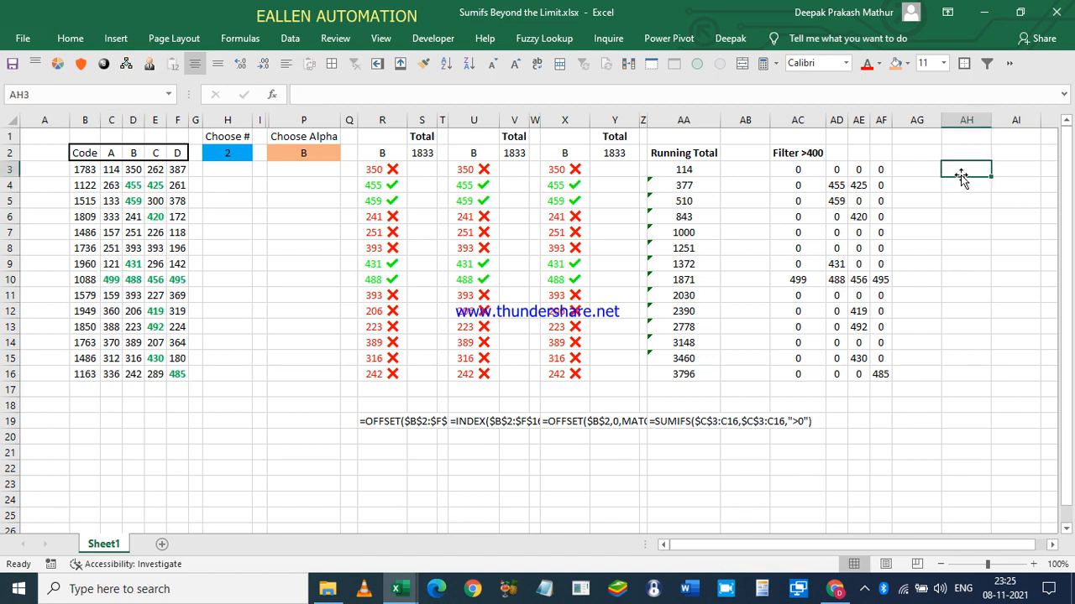
text(=)
click(112, 169)
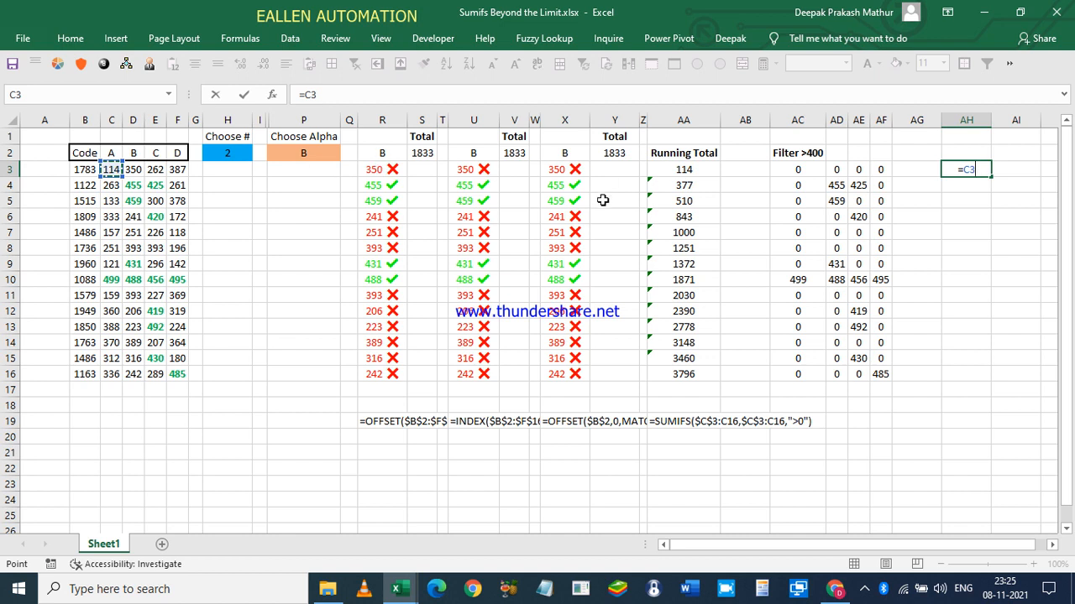
text(>400)
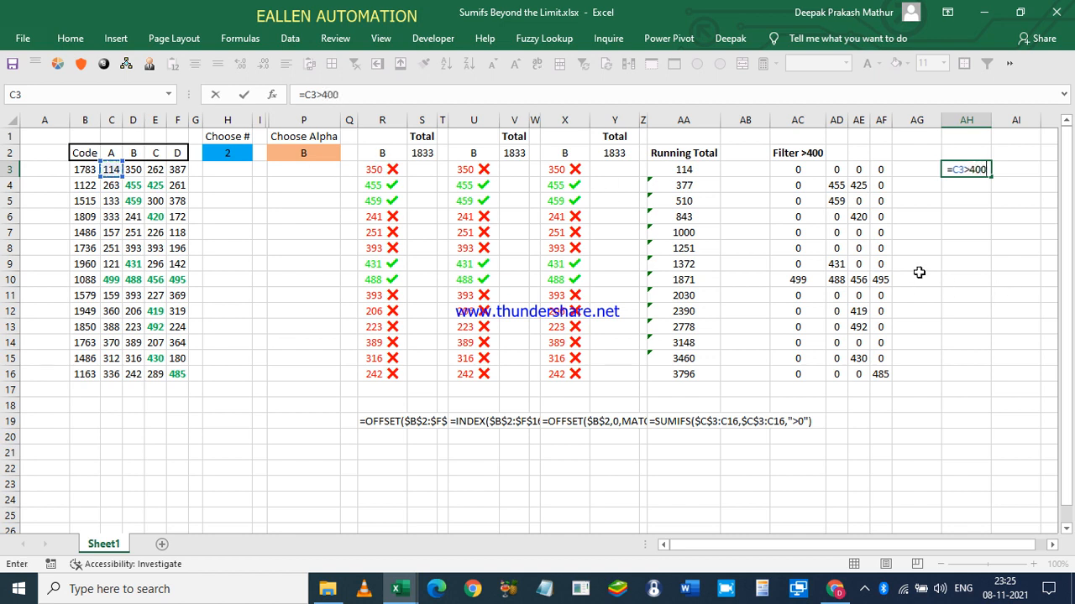
key(Return)
- Fill the AH3 test across to AK3 and down to row 16
mouse_move(983, 169)
mouse_down()
mouse_move(1067, 163)
mouse_move(966, 173)
mouse_up()
key(ctrl+r)
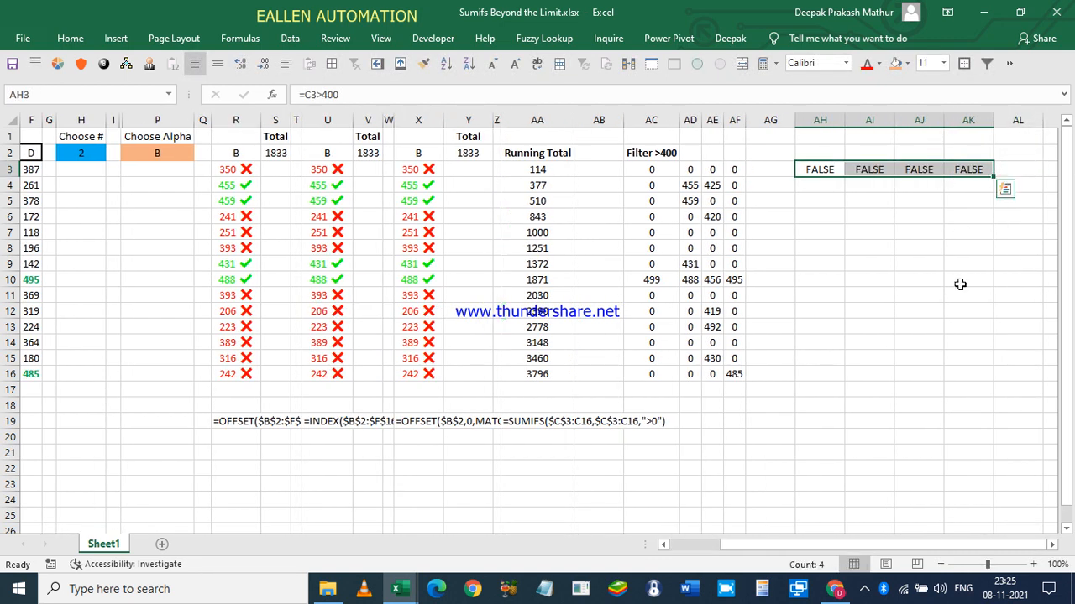
shift+click(959, 372)
key(ctrl+d)
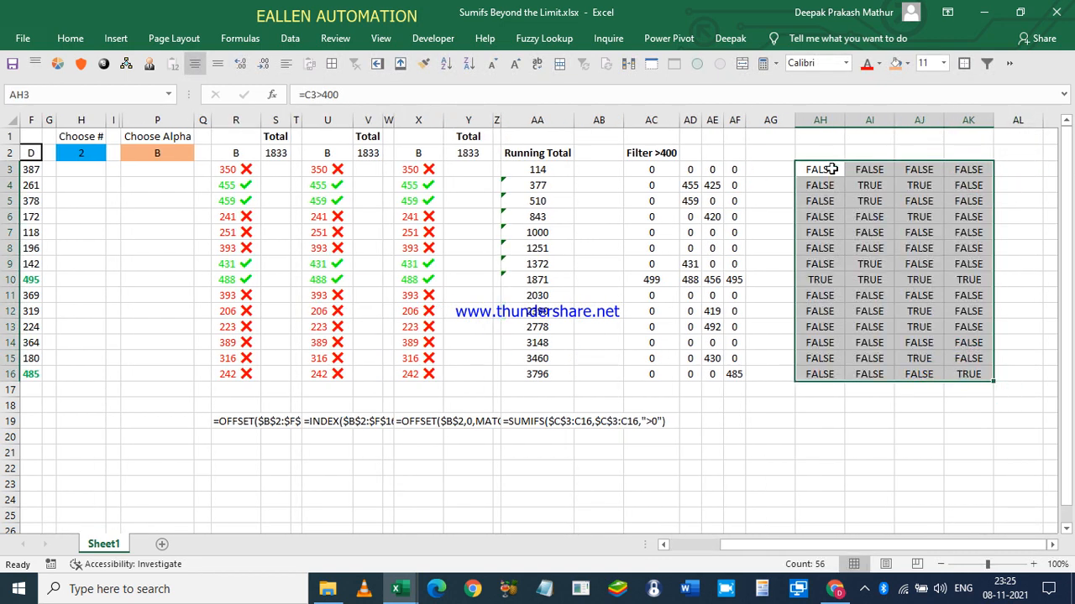
- Copy the text of the formula in AH3 and leave the cell unedited
click(827, 167)
click(353, 98)
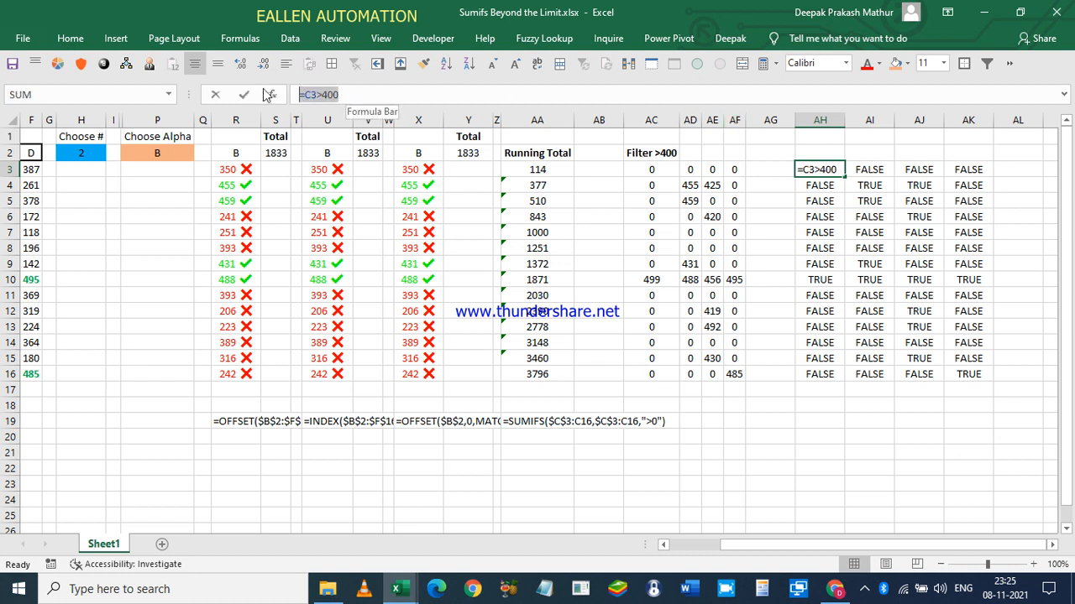
key(Escape)
key(Home)
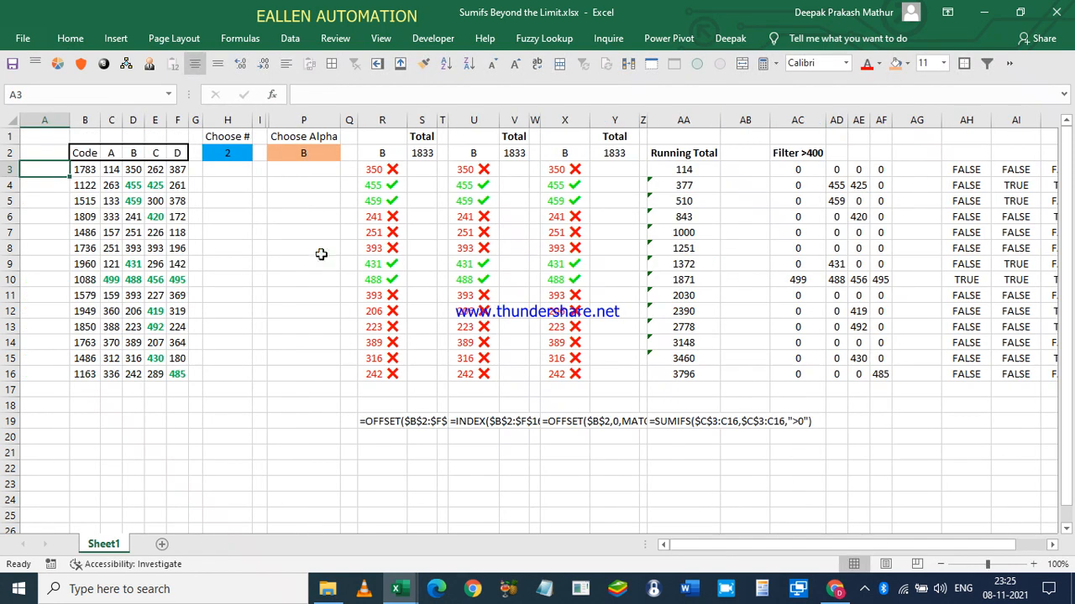
- Clear the conditional formatting rules from the selected range C3:F16
drag(122, 170, 177, 376)
click(70, 38)
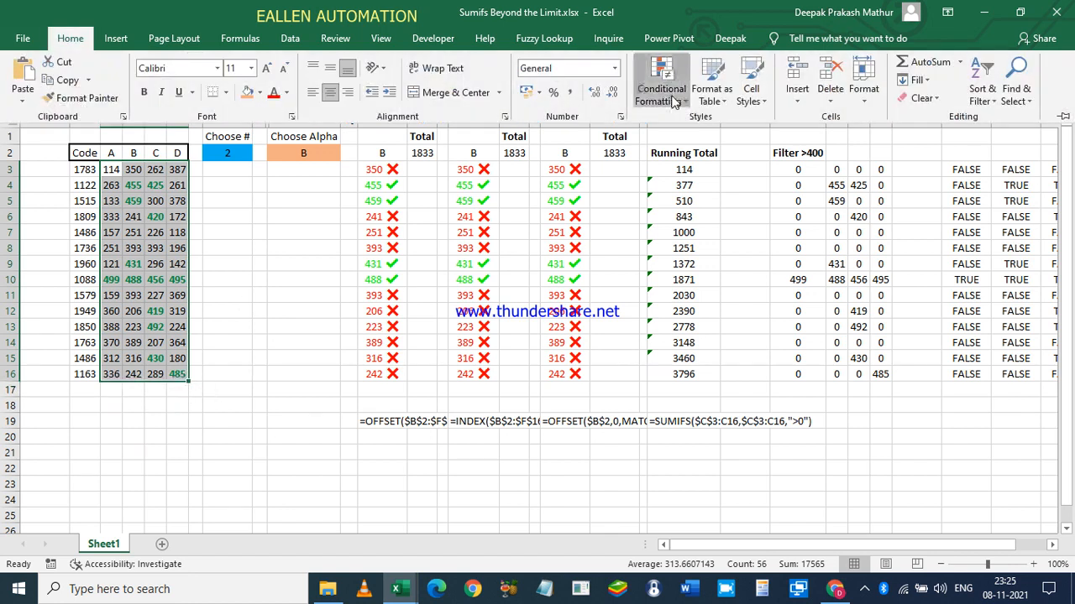
click(661, 82)
mouse_move(687, 312)
click(839, 312)
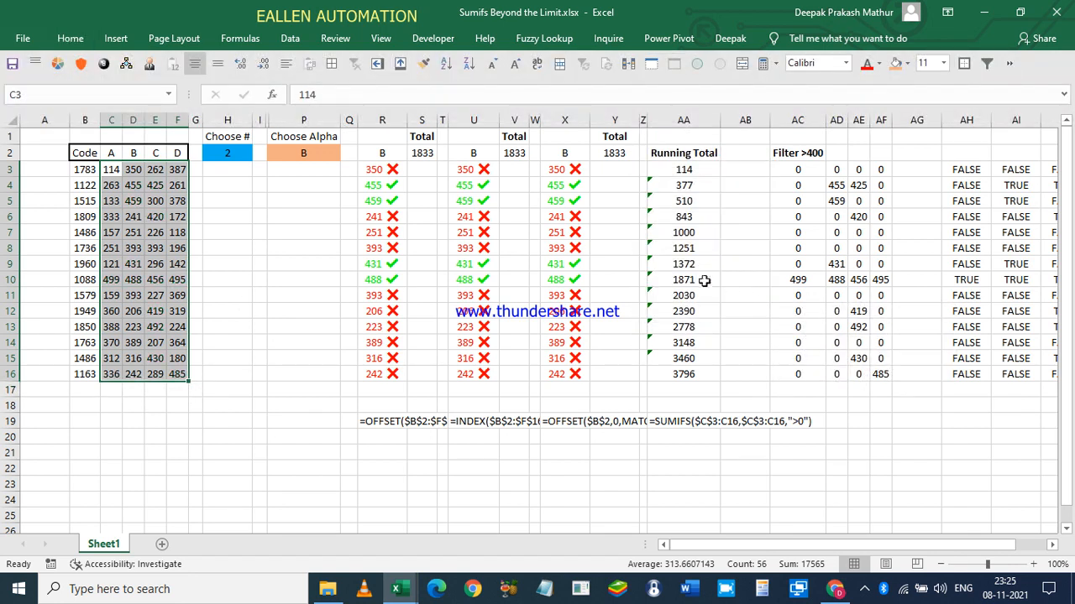
- Start a new formula-based conditional formatting rule for C3:F16 with the formula =C3>400
click(70, 38)
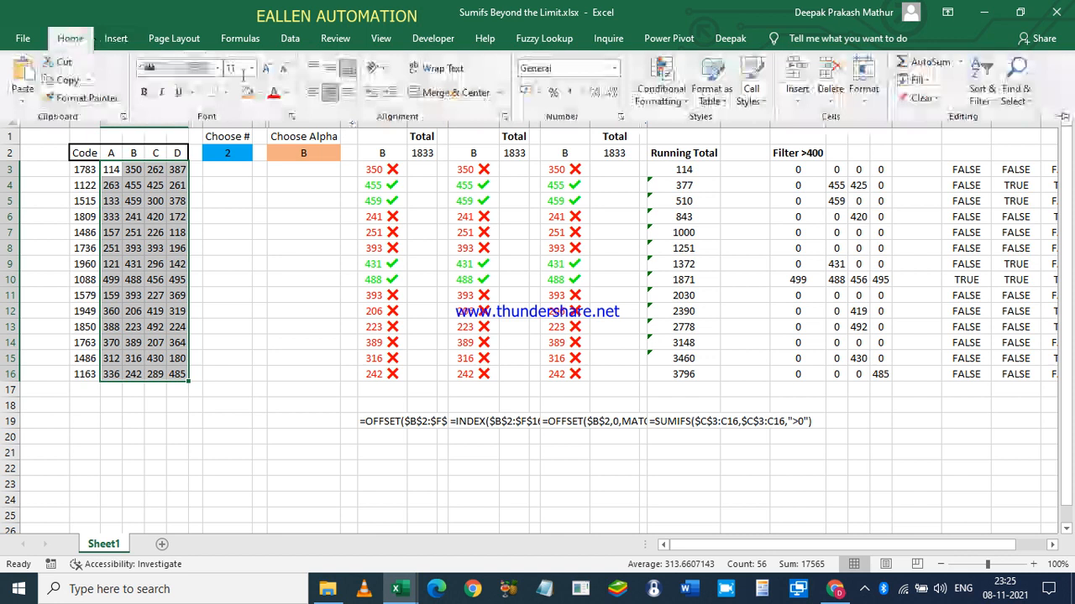
click(661, 82)
click(687, 296)
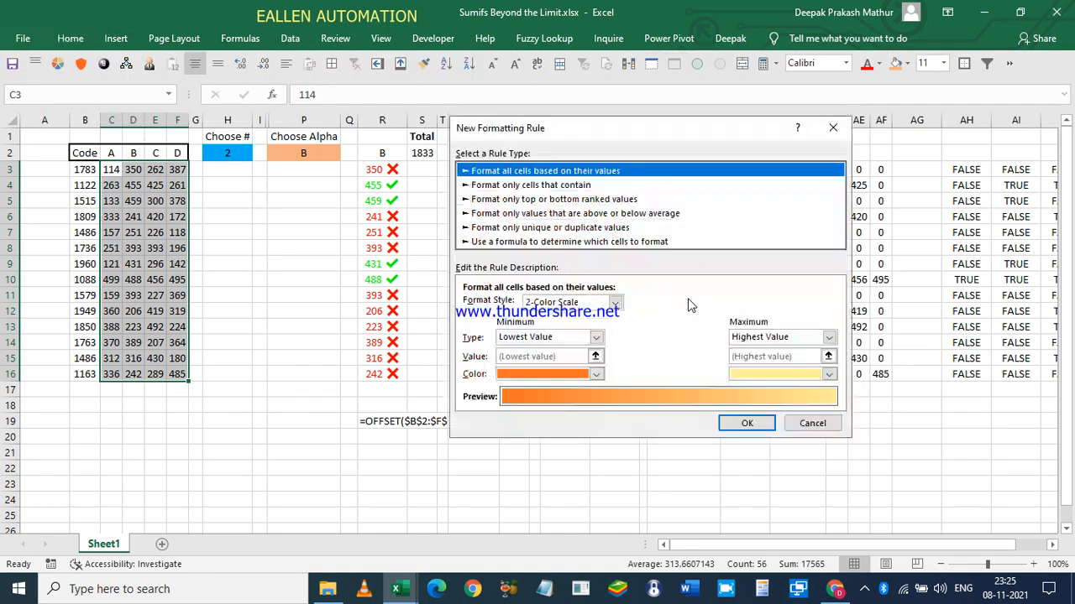
click(571, 242)
text(=C3>400)
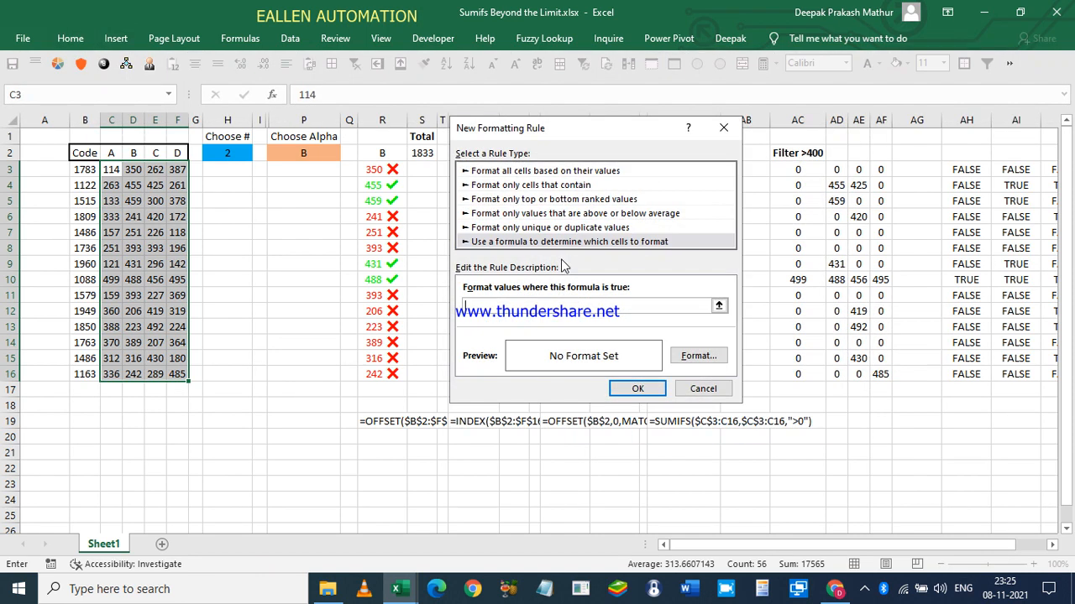
- Give the rule a solid green fill and apply it to C3:F16
click(697, 356)
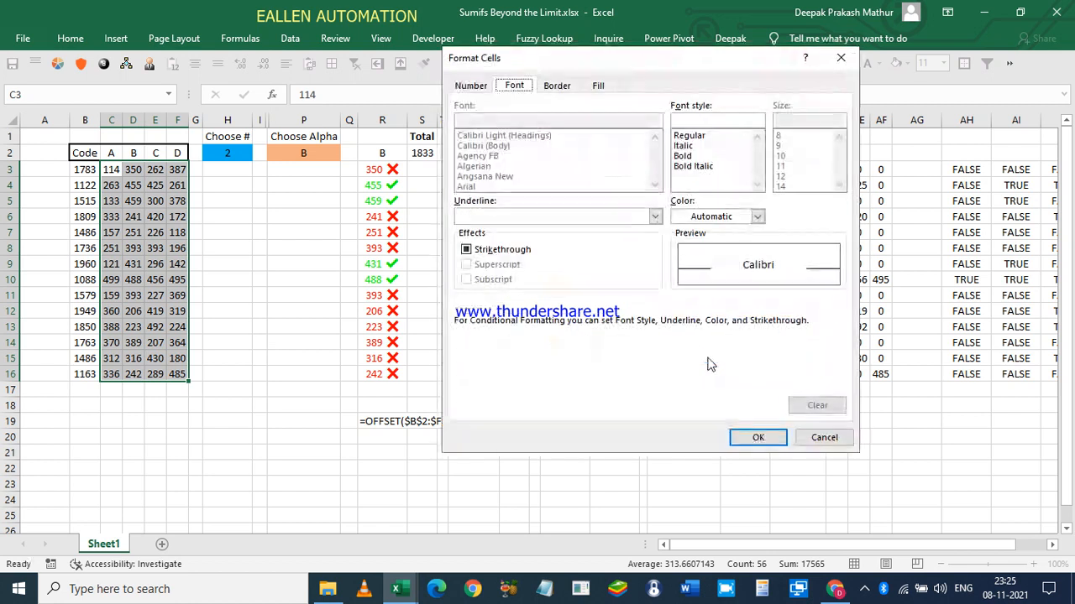
click(599, 86)
click(539, 240)
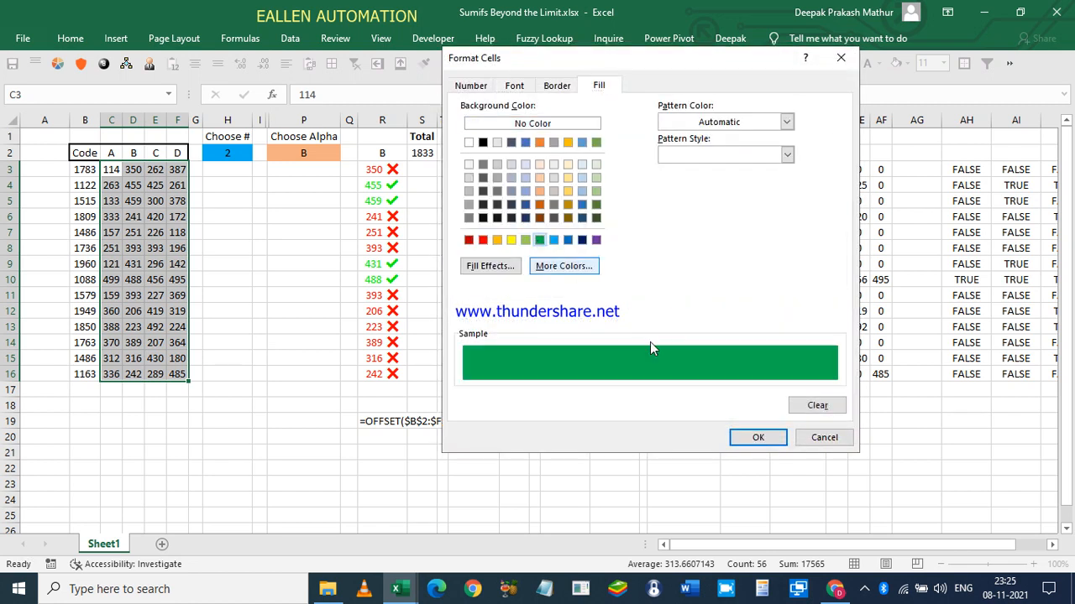
click(758, 437)
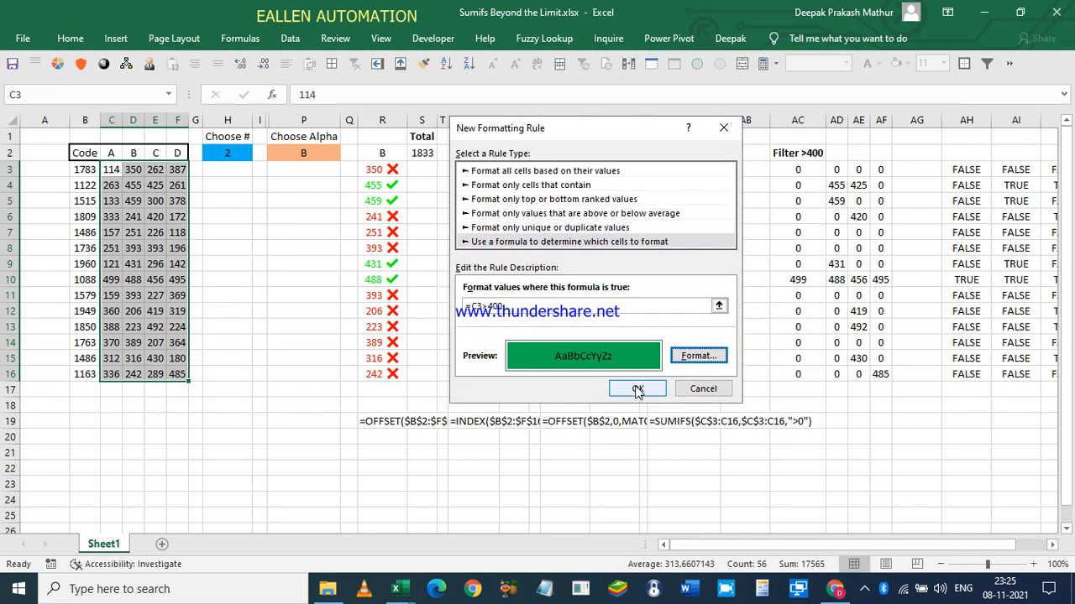
click(636, 385)
click(133, 184)
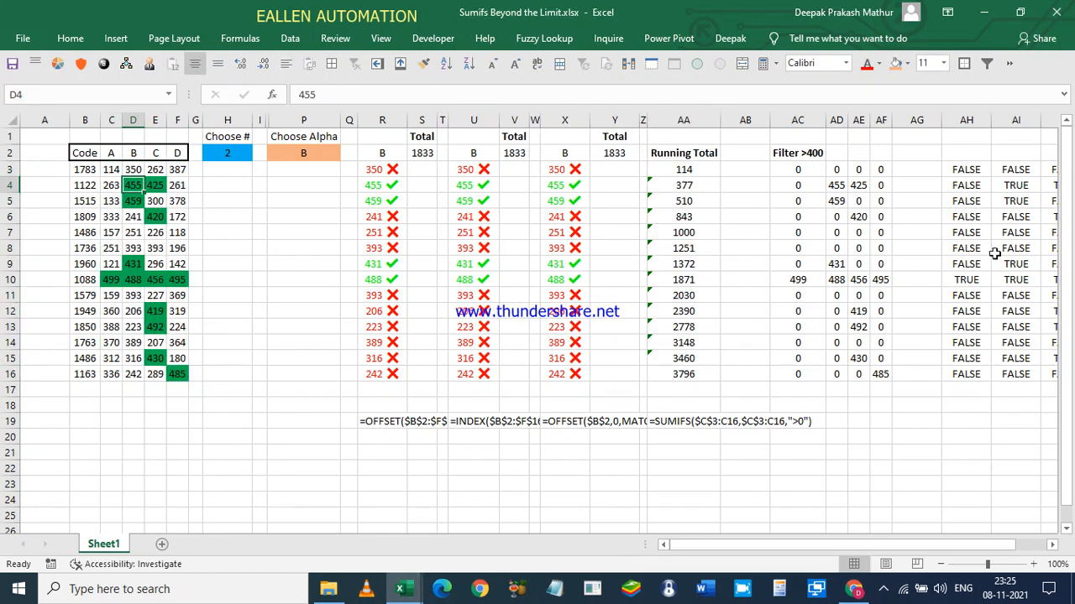
- Delete the contents of the helper test columns AH to AK
drag(966, 119, 1036, 112)
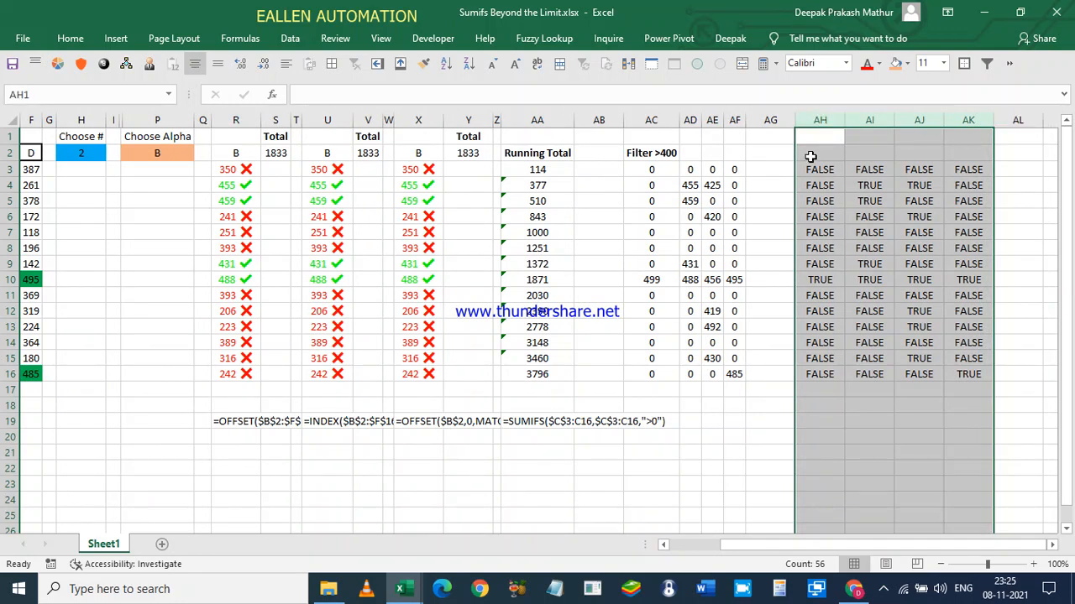
key(Delete)
click(687, 172)
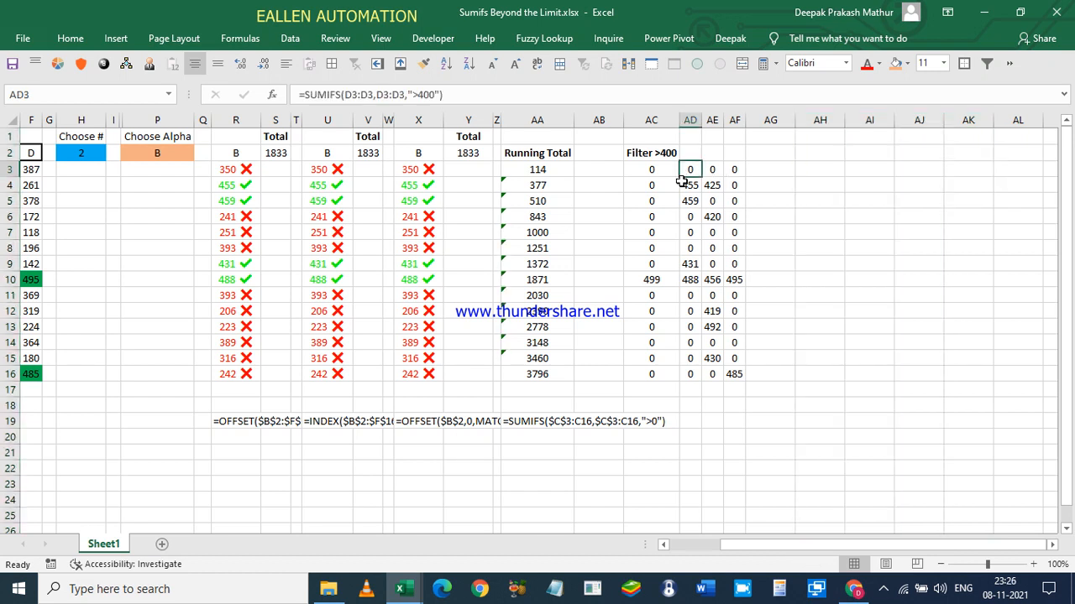
click(512, 167)
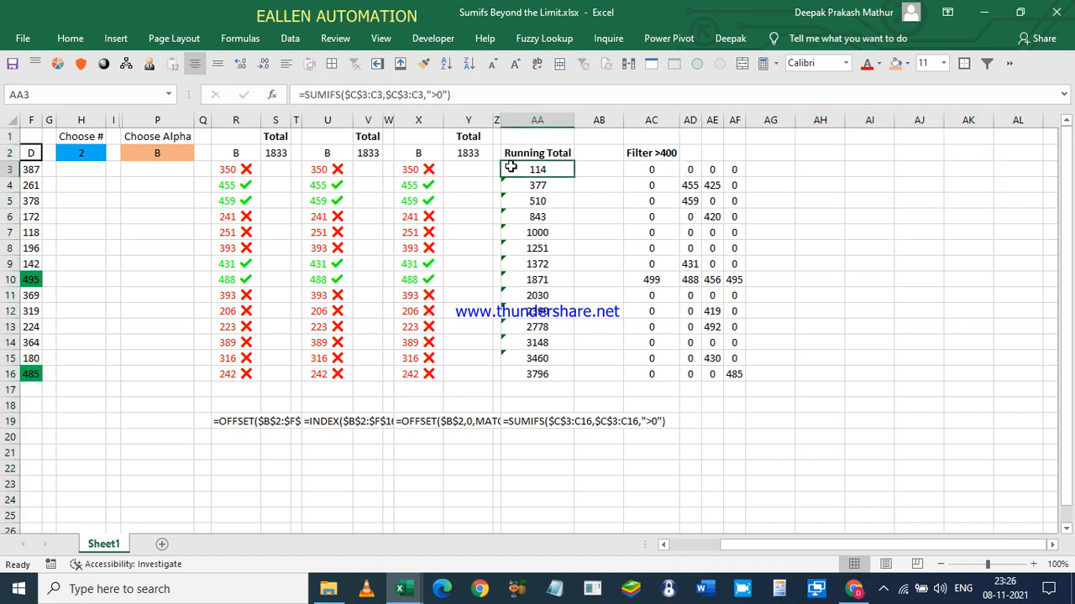
click(883, 590)
right_click(915, 561)
click(950, 509)
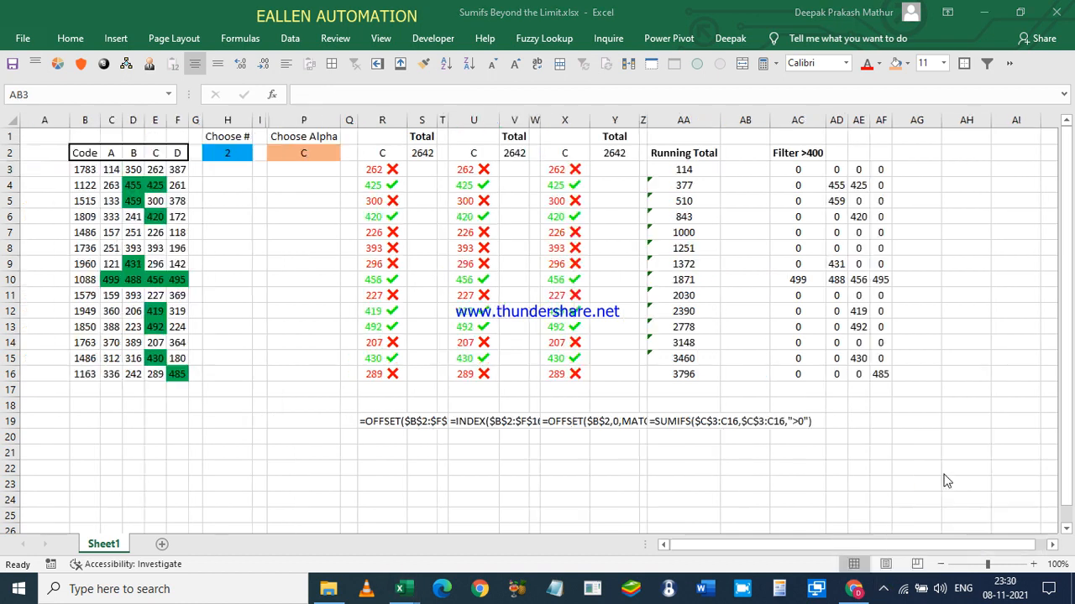
- Review the arguments of the OFFSET formula in X3 and copy its text into AB3
click(676, 172)
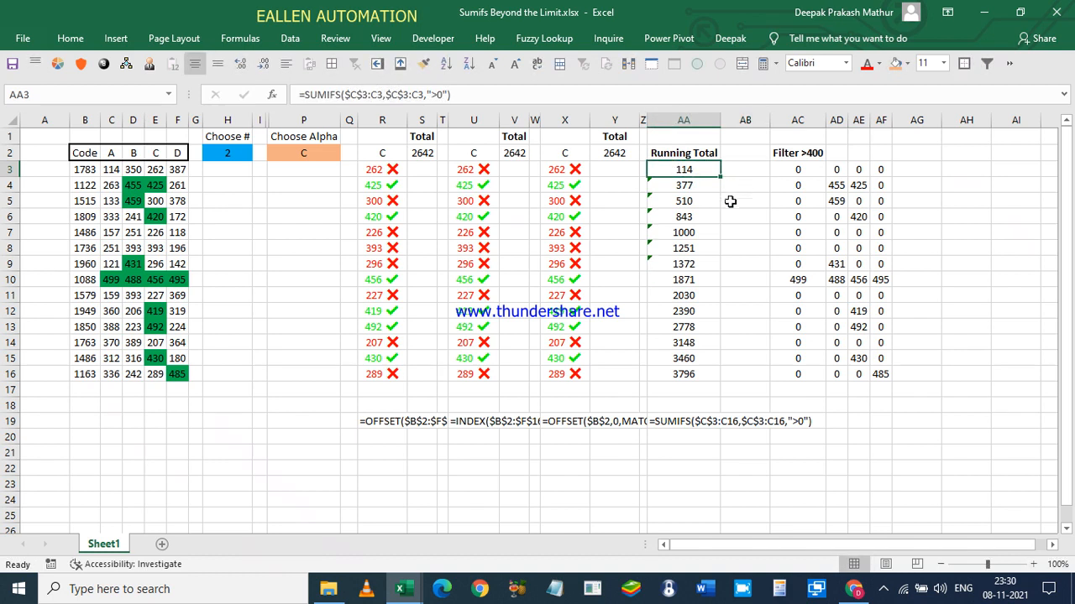
click(552, 171)
click(363, 95)
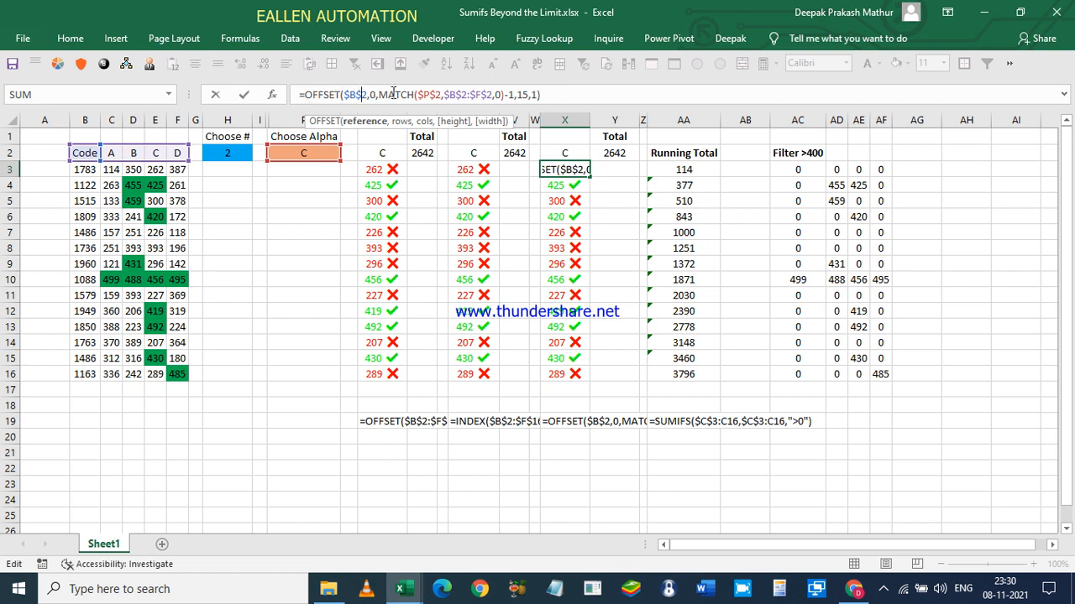
click(375, 95)
click(411, 94)
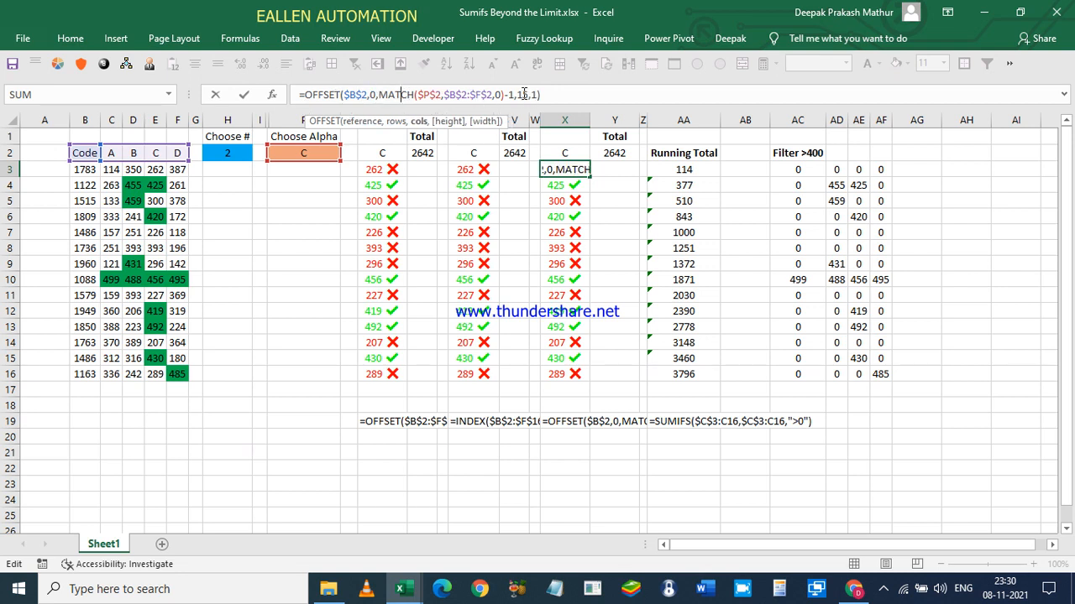
double_click(523, 95)
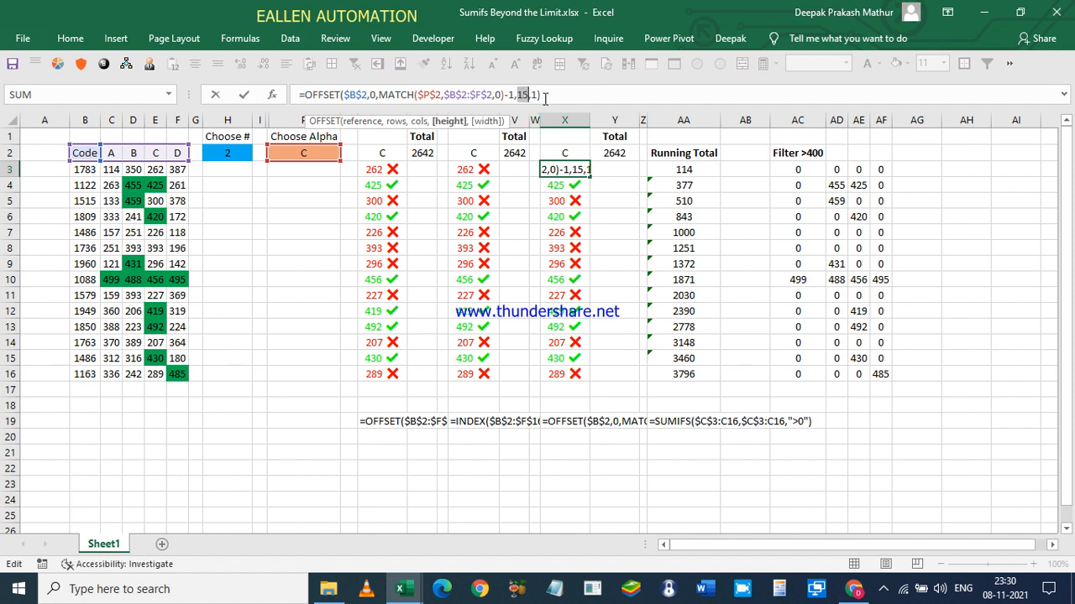
drag(563, 98, 167, 100)
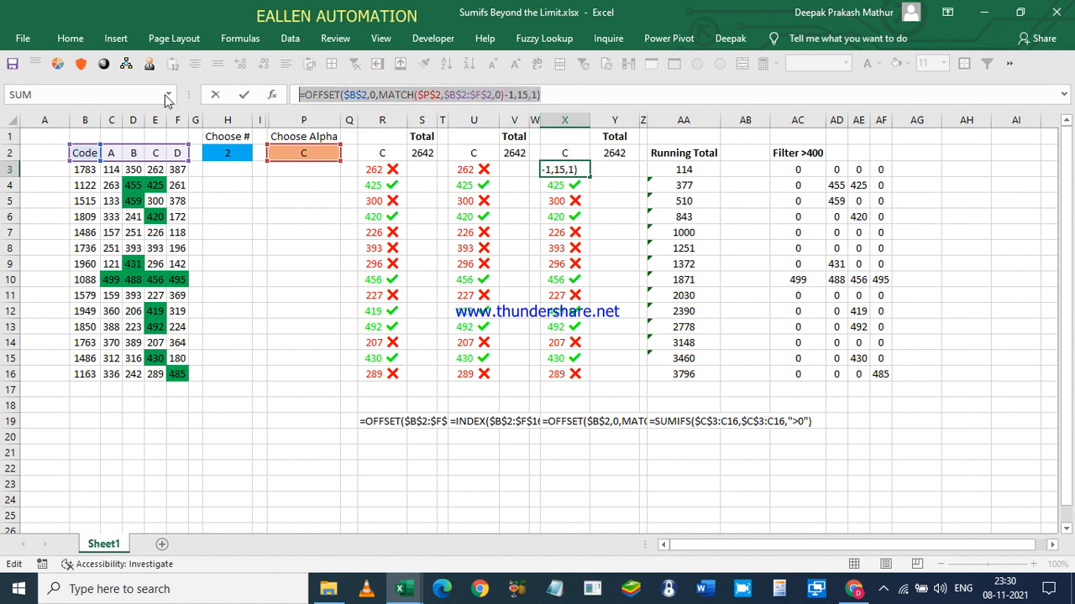
key(ctrl+c)
key(Escape)
click(732, 170)
key(ctrl+v)
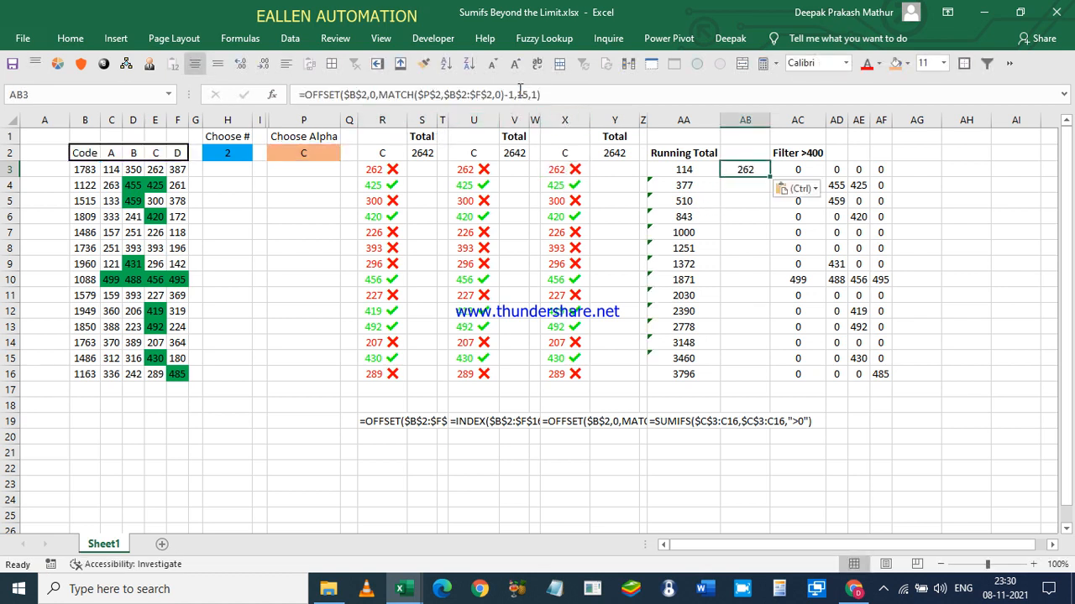
- Replace the height argument of AB3's OFFSET formula with ROW()-1 and fill the formula down to AB16
click(523, 95)
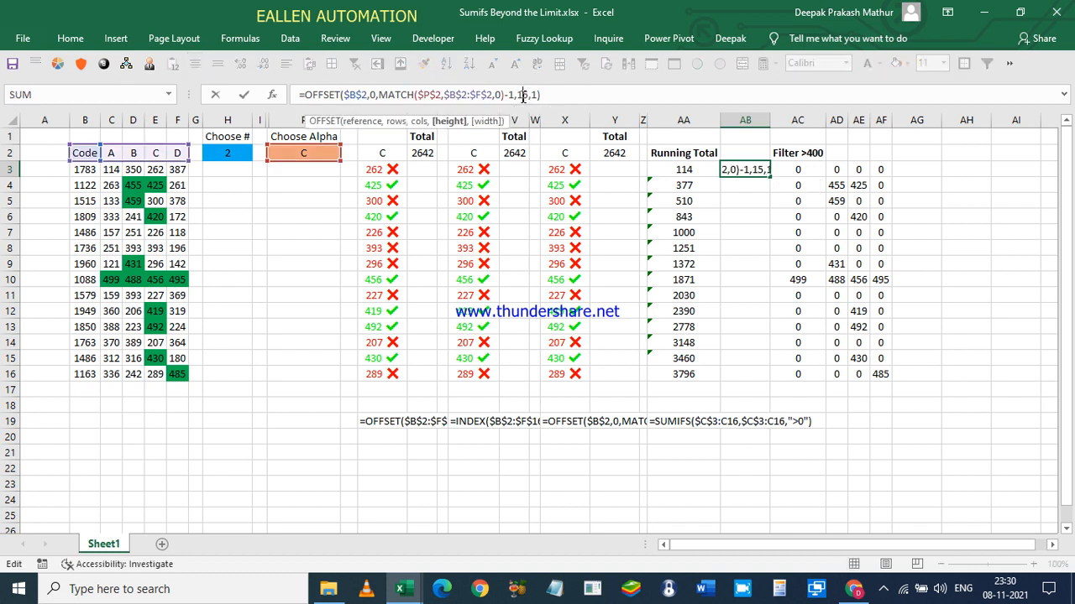
double_click(522, 95)
text(ROW()
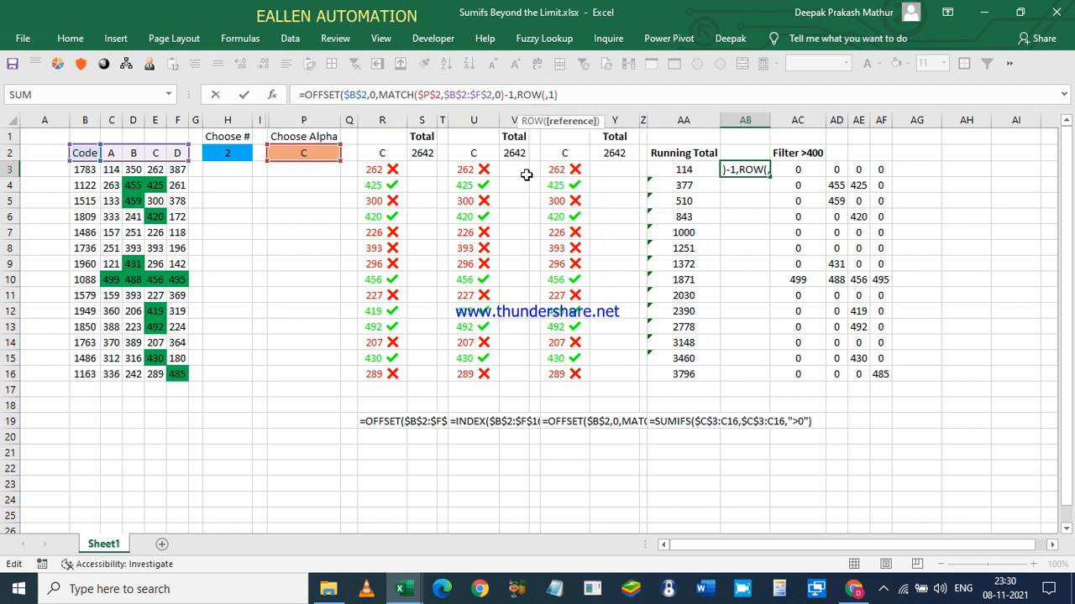
text()-1)
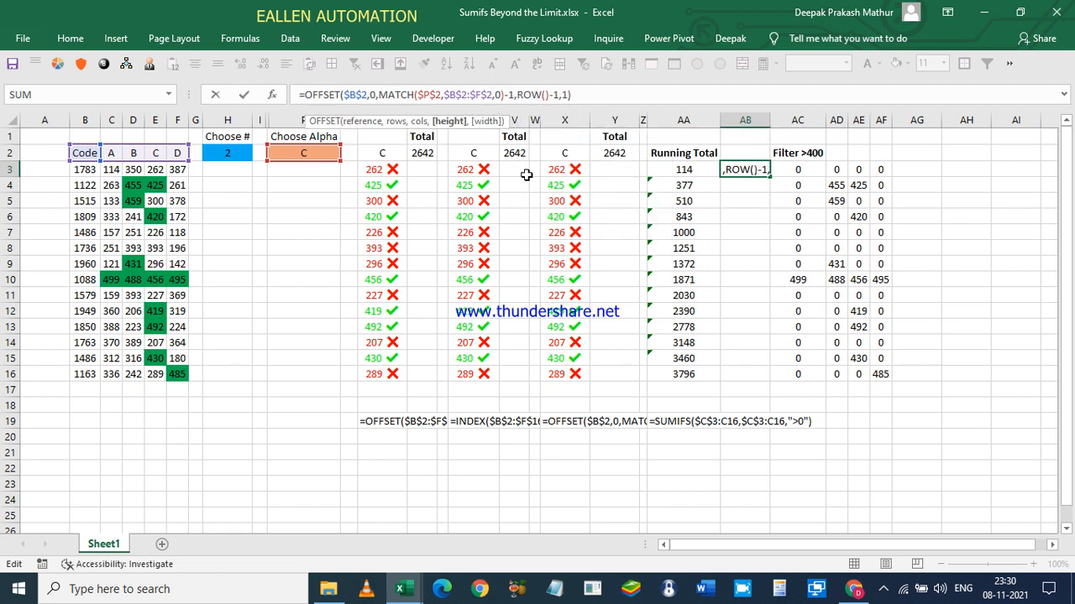
key(BackSpace)
key(Return)
key(Up)
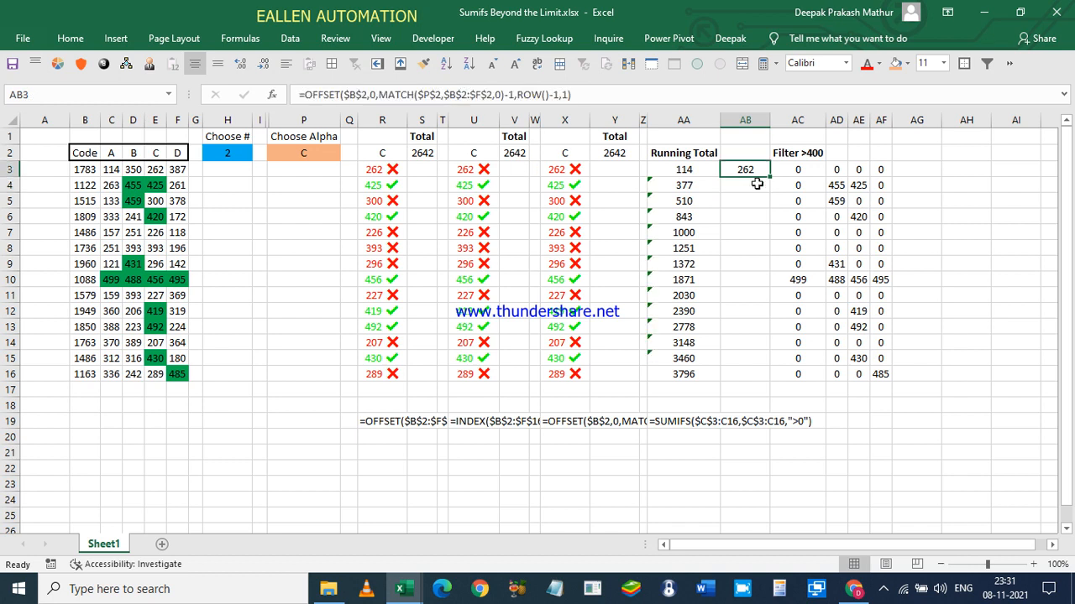
double_click(771, 176)
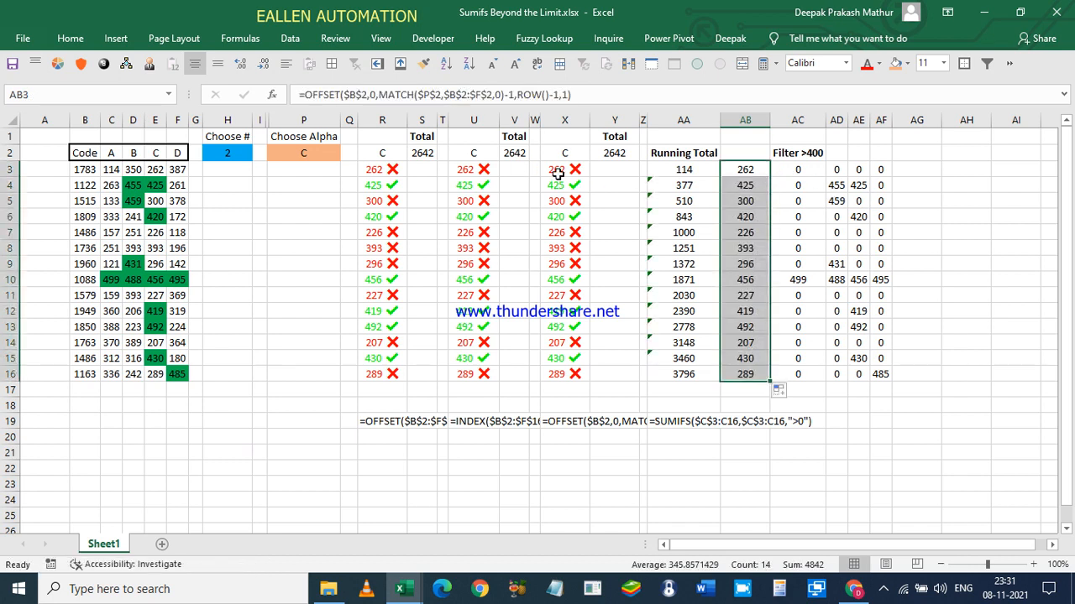
- Compare the OFFSET formulas in X3 and AB3, and fill AB3's formula up into header cell AB2
click(333, 151)
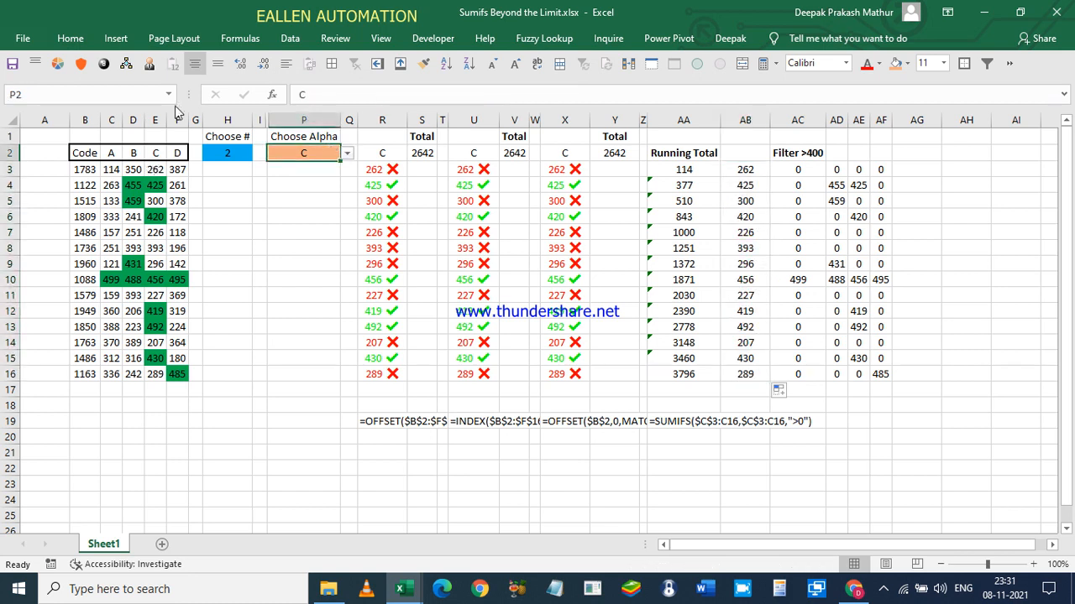
click(563, 167)
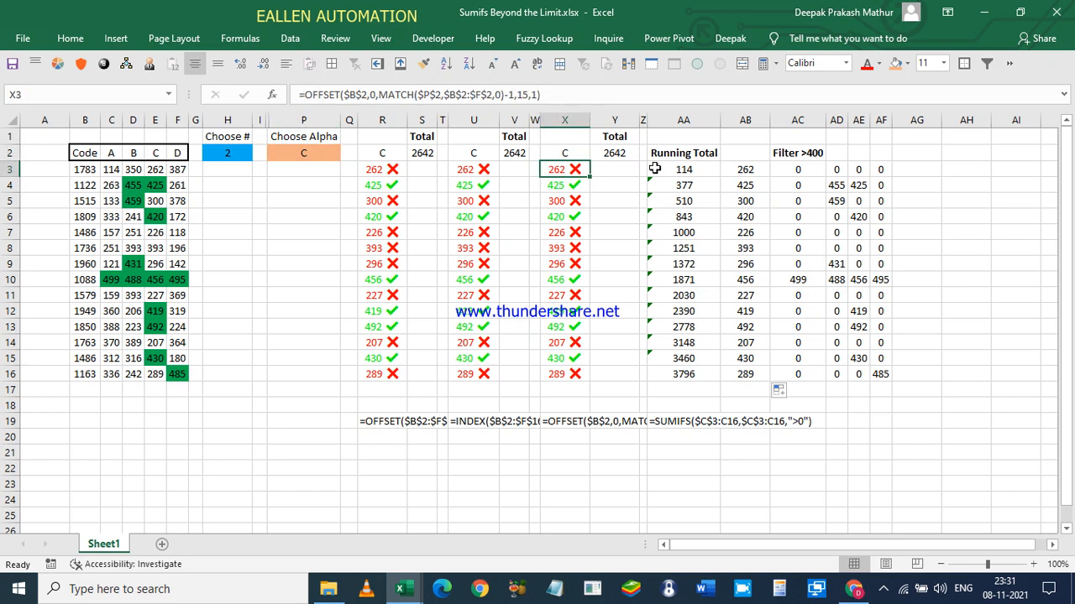
click(745, 170)
mouse_move(767, 171)
mouse_down()
mouse_move(773, 151)
mouse_move(758, 161)
mouse_up()
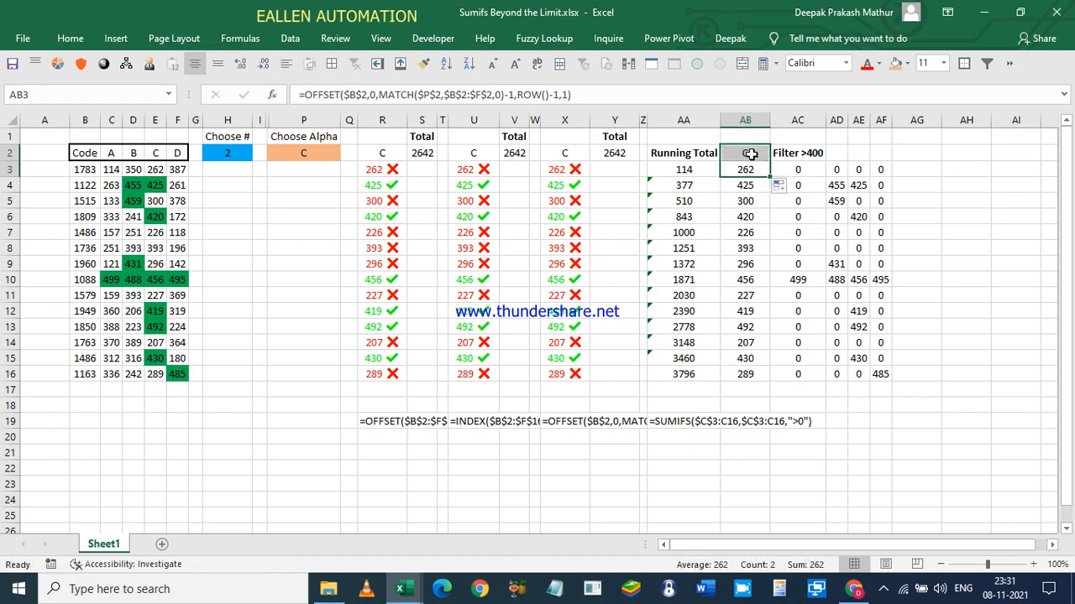
click(747, 151)
click(752, 173)
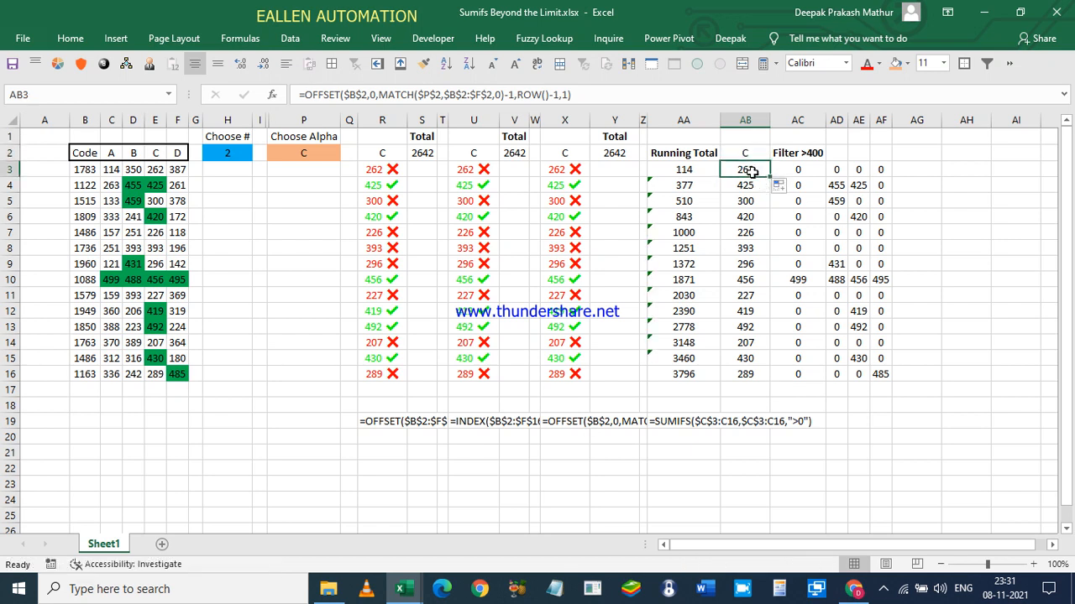
click(754, 152)
click(749, 169)
click(757, 153)
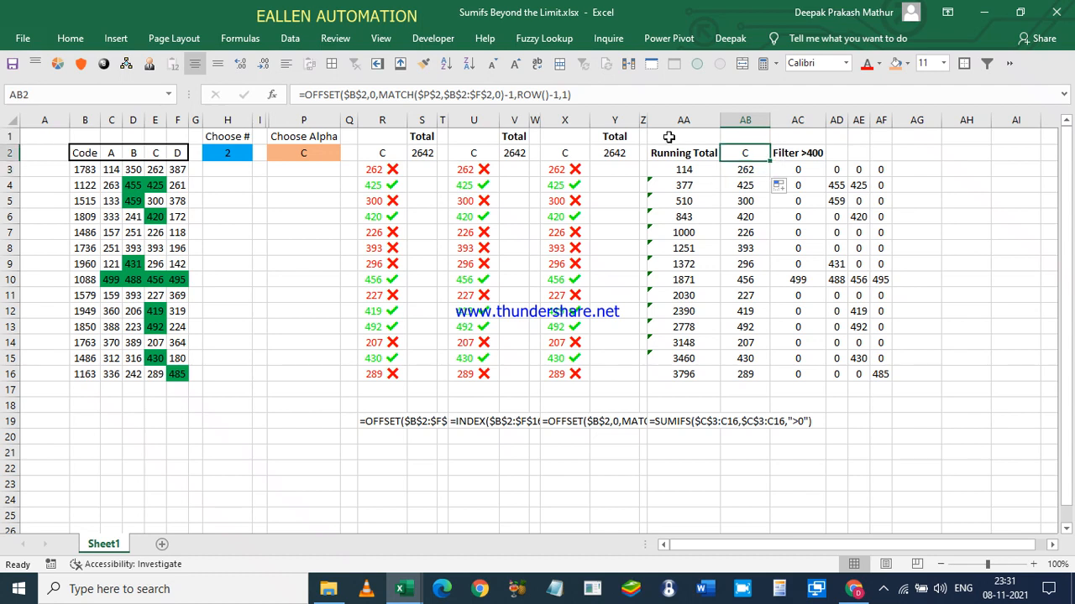
click(759, 169)
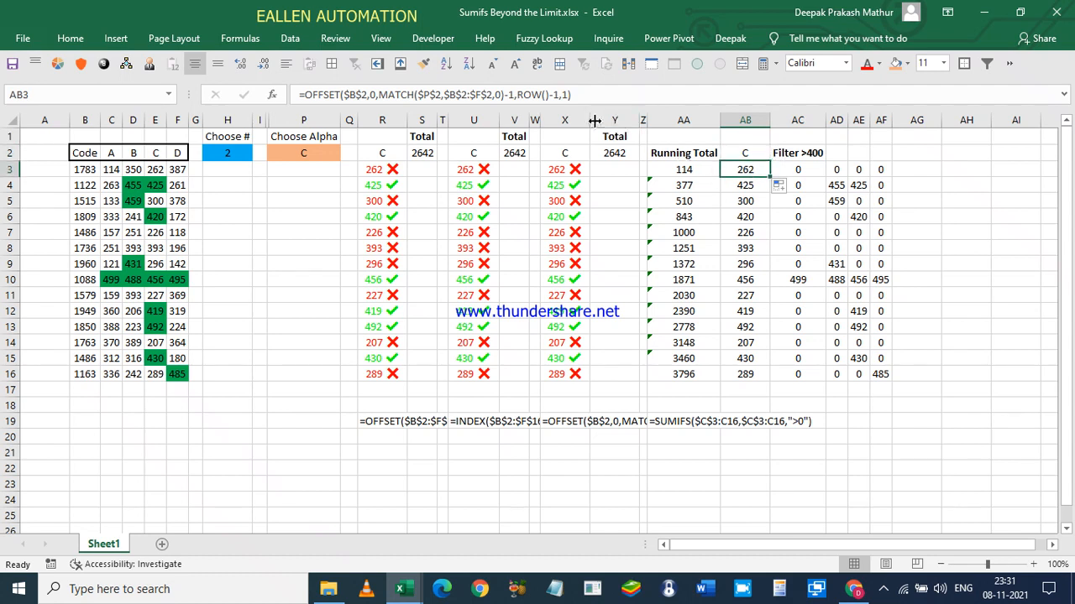
- Rewrite AB3 as a SUMIFS formula using the OFFSET expression as both sum range and criteria range, with the criterion ">0"
drag(592, 99, 287, 97)
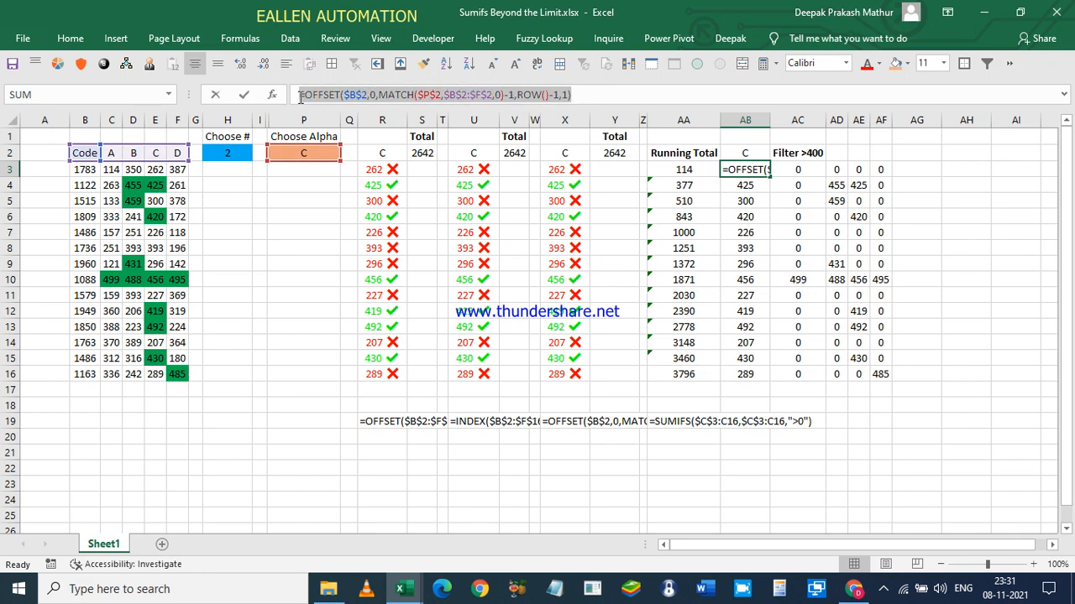
text(=)
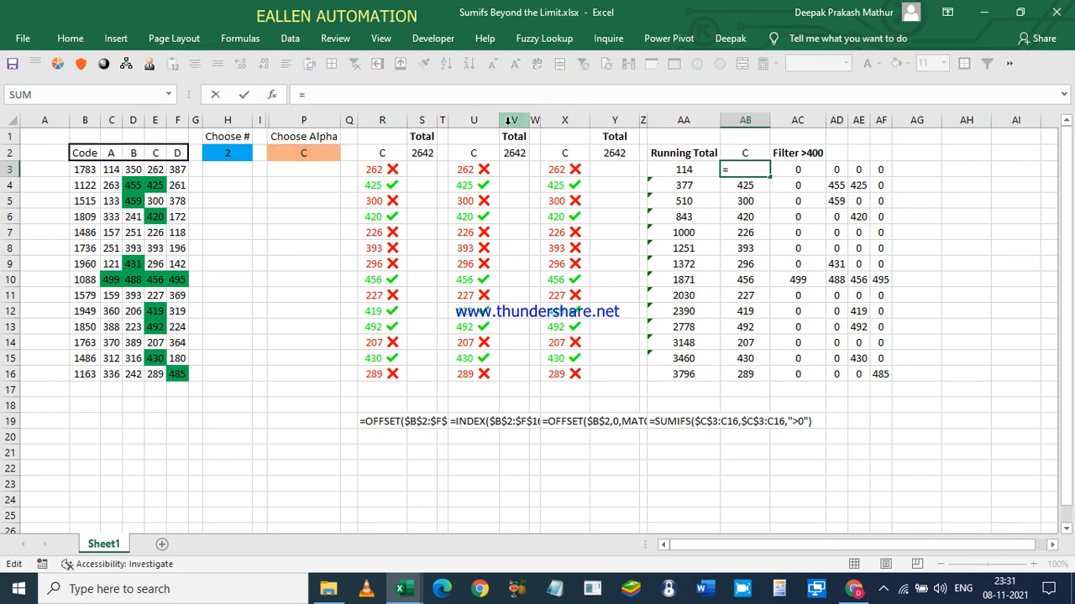
text(sumifs)
key(Tab)
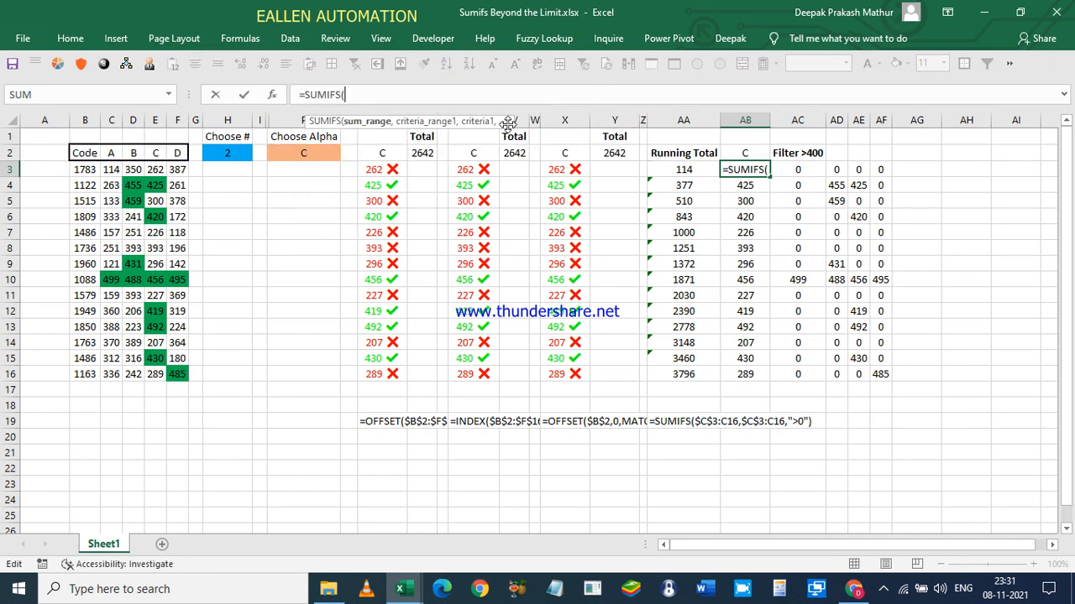
key(ctrl+v)
text(,)
key(ctrl+v)
text(,)
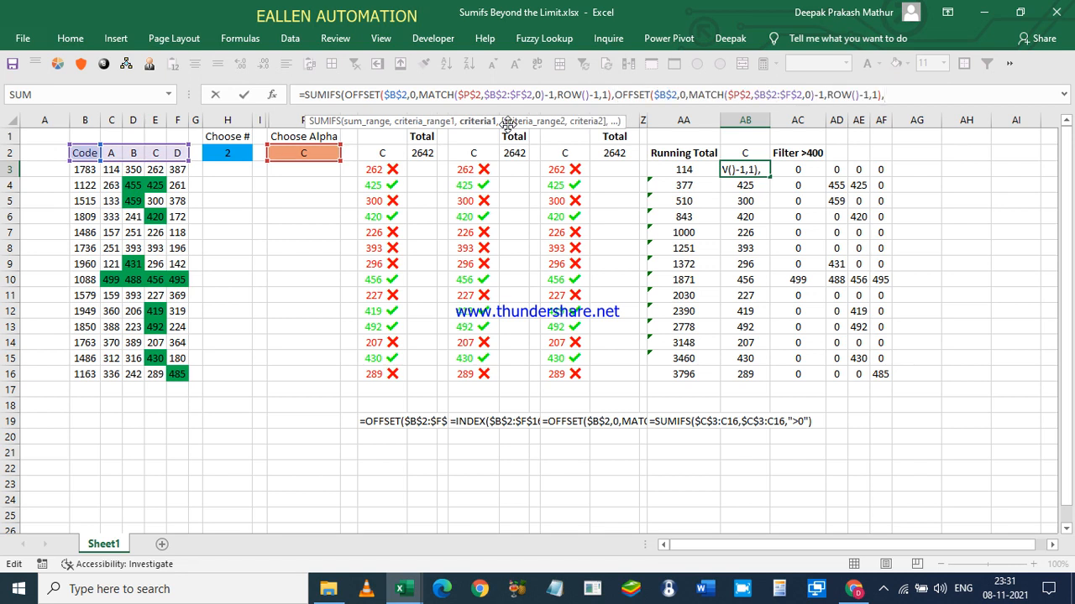
text(">0"))
key(Return)
- Fill the SUMIFS running total formula from AB3 down to AB16
key(Up)
key(ctrl+shift+Down)
key(ctrl+d)
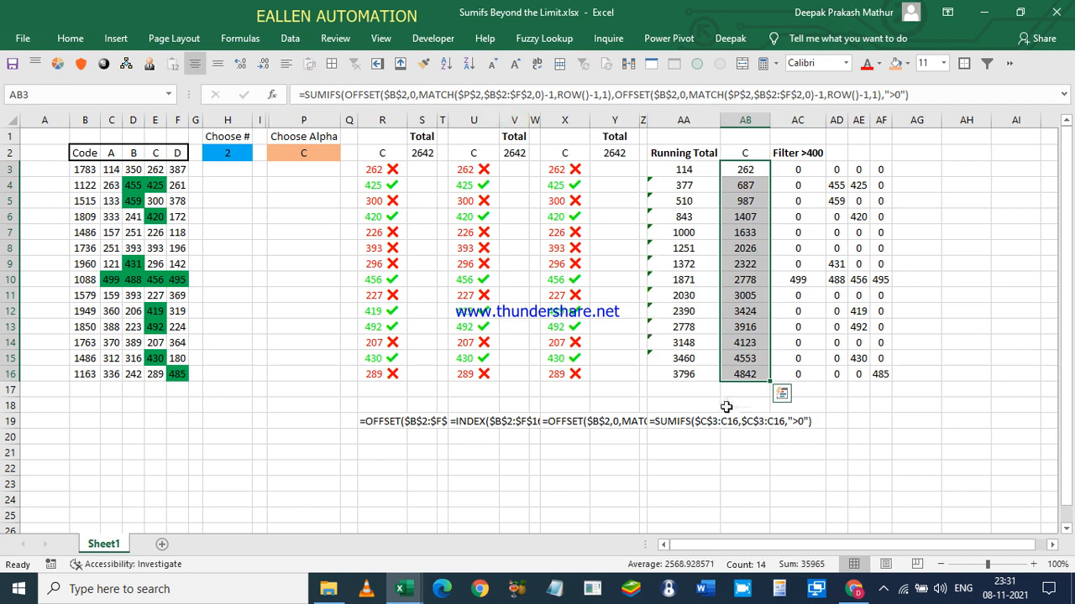
- Check the running totals in column AB against the source values in column E
drag(154, 170, 156, 406)
click(733, 362)
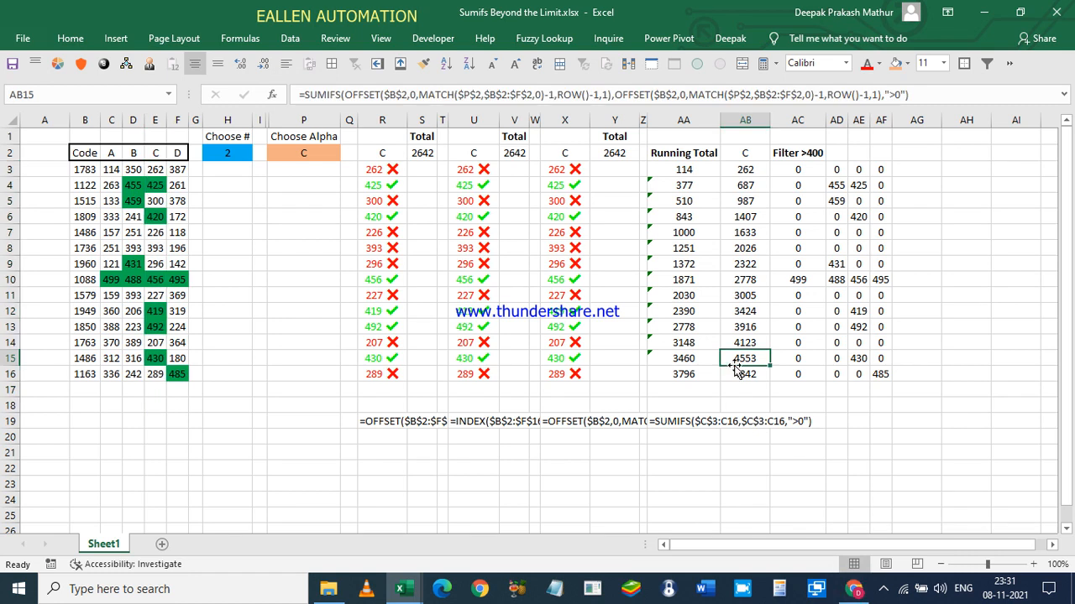
drag(156, 171, 156, 187)
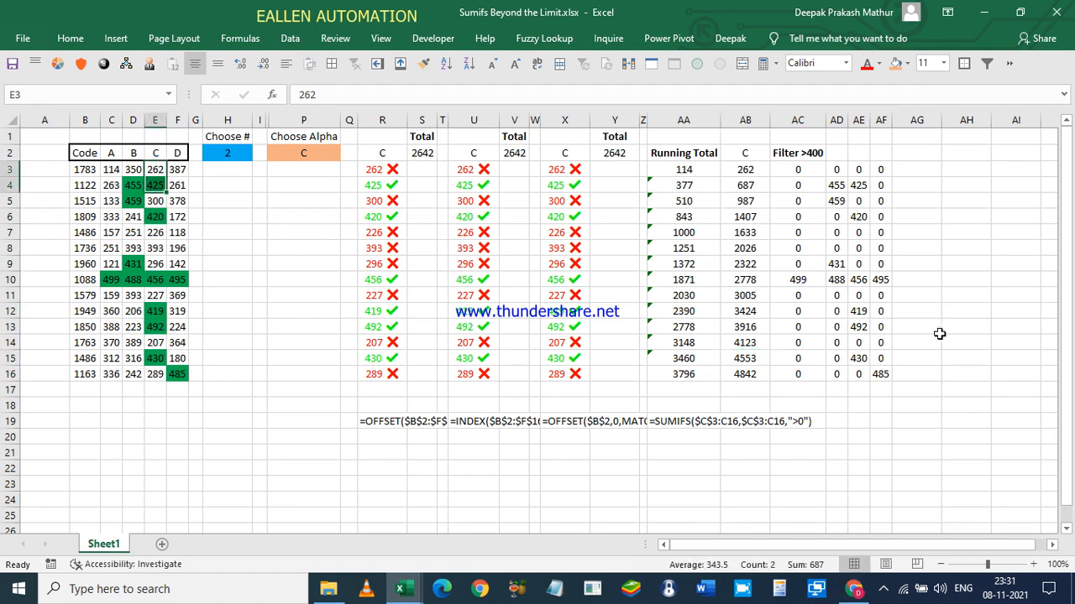
click(750, 187)
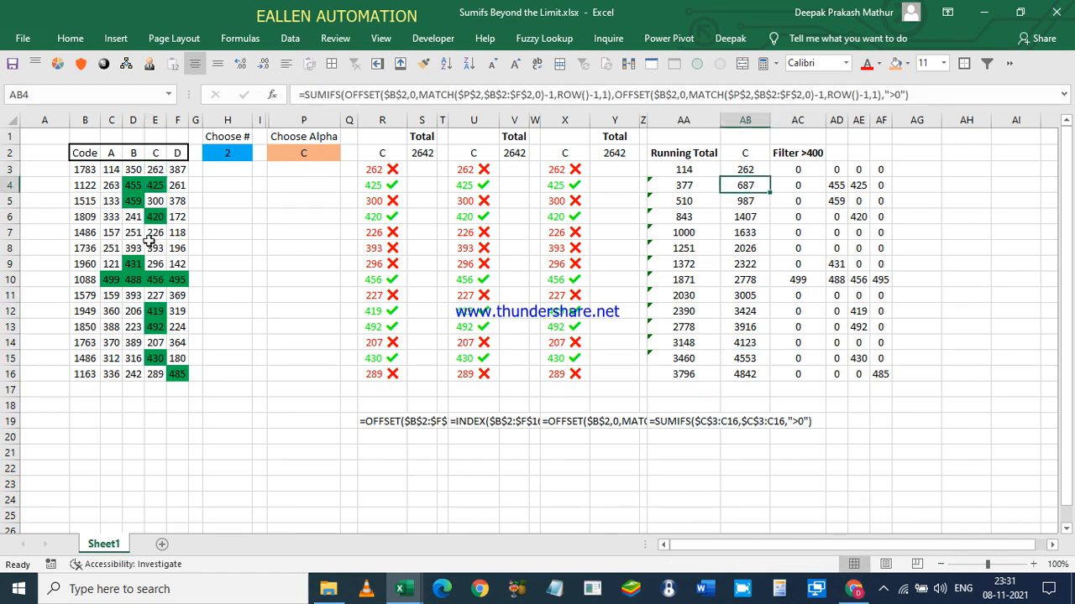
- Choose A in the Choose Alpha cell P2 and review the running totals in AB3:AB16
click(332, 153)
click(346, 152)
click(302, 177)
drag(744, 169, 728, 377)
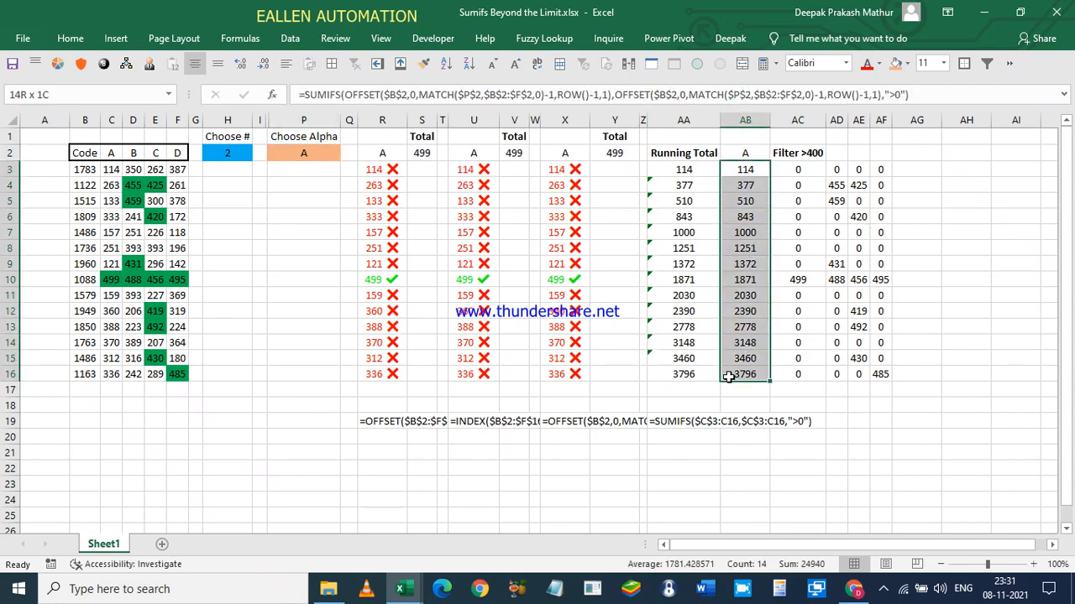
- Switch the Choose Alpha cell P2 to B and review the running totals in AB3:AB16 and the values in X3:X16
click(334, 152)
click(345, 154)
click(274, 178)
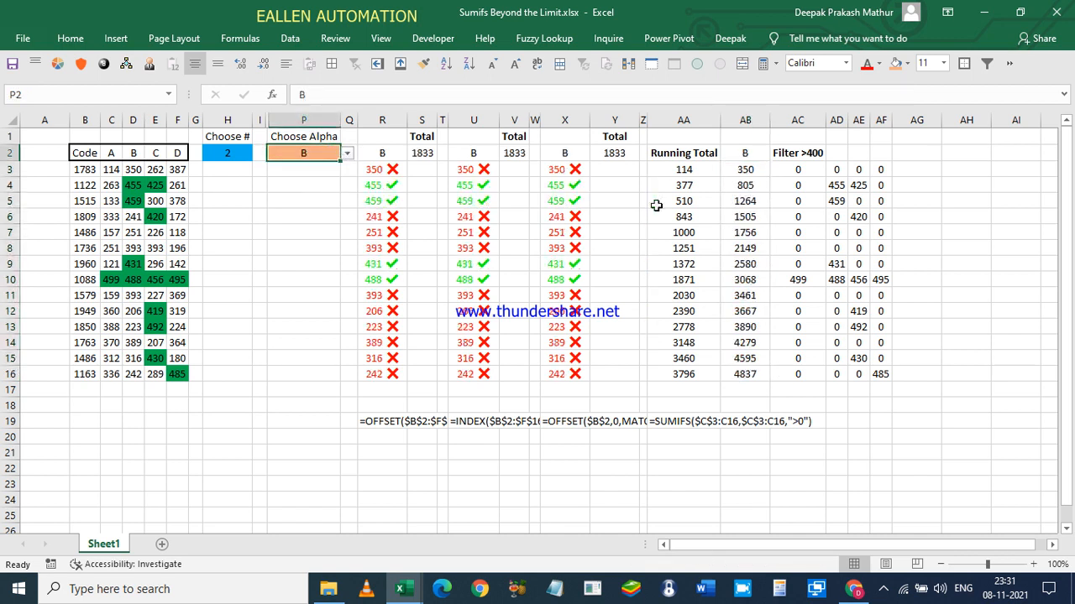
drag(728, 173, 756, 382)
drag(564, 169, 567, 375)
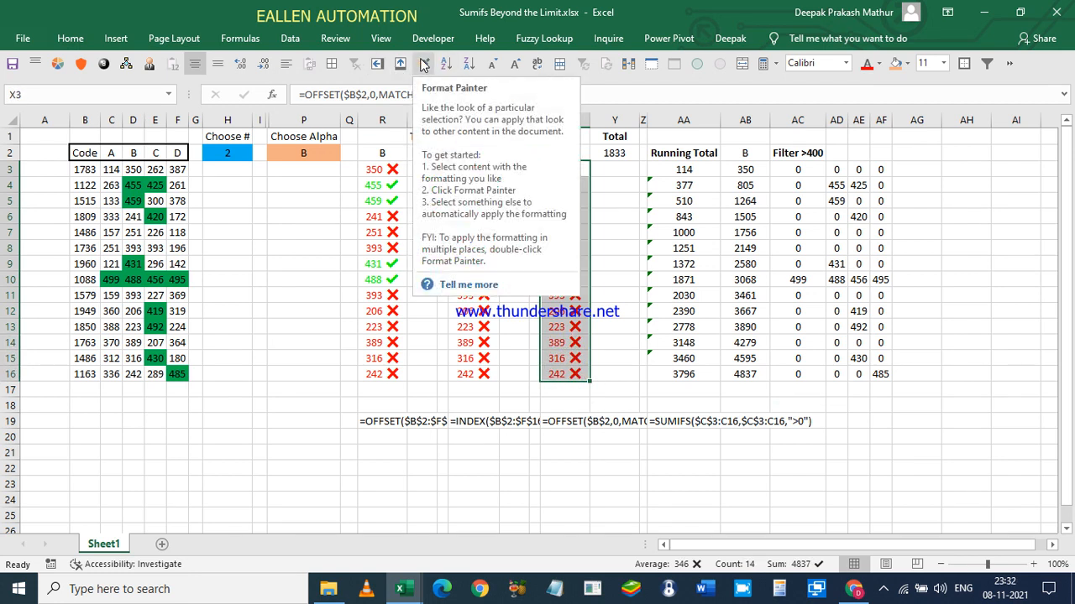
click(424, 64)
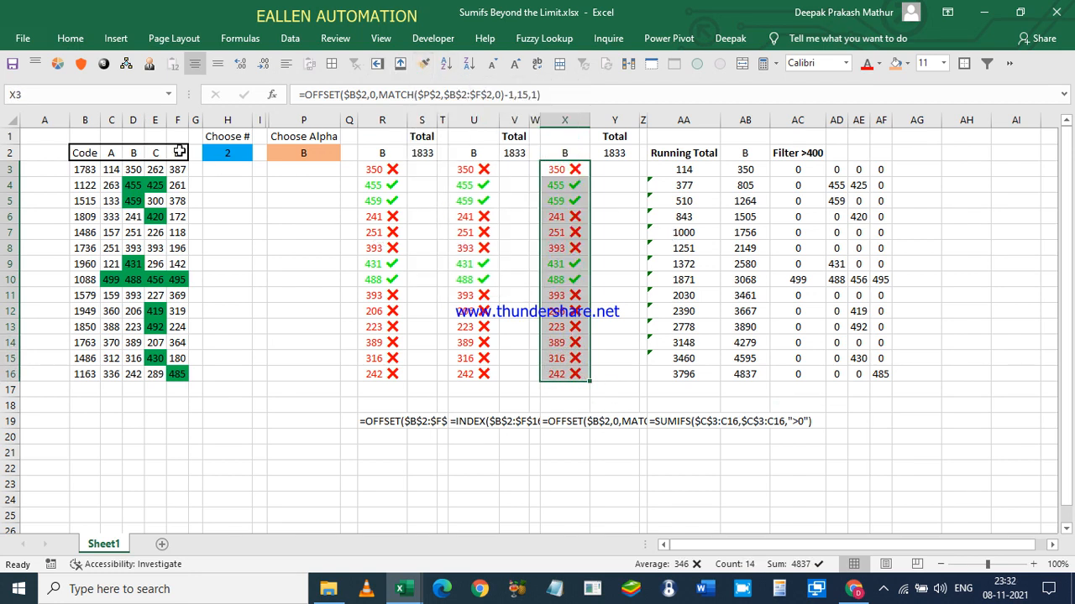
- Switch the Choose Alpha cell P2 through C to D and check the final running total in AB16
click(334, 156)
click(346, 153)
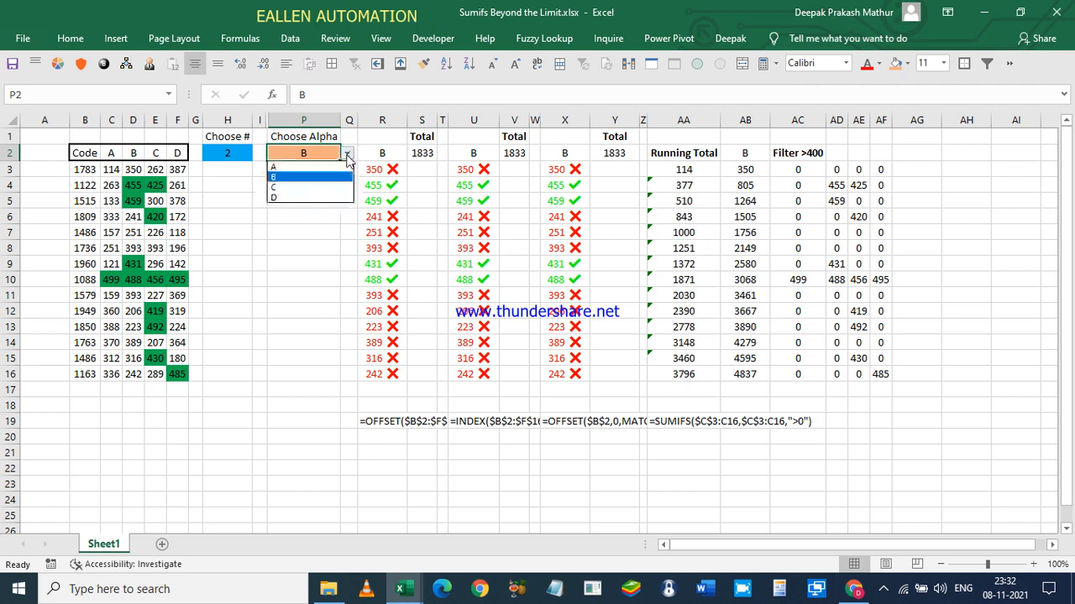
click(288, 188)
click(346, 153)
click(305, 201)
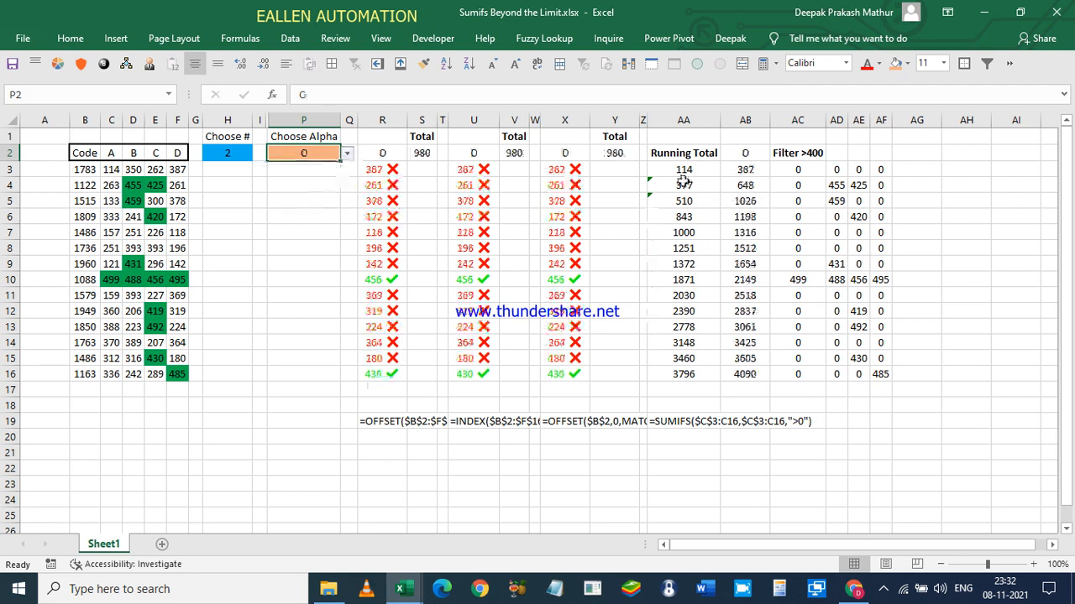
click(741, 371)
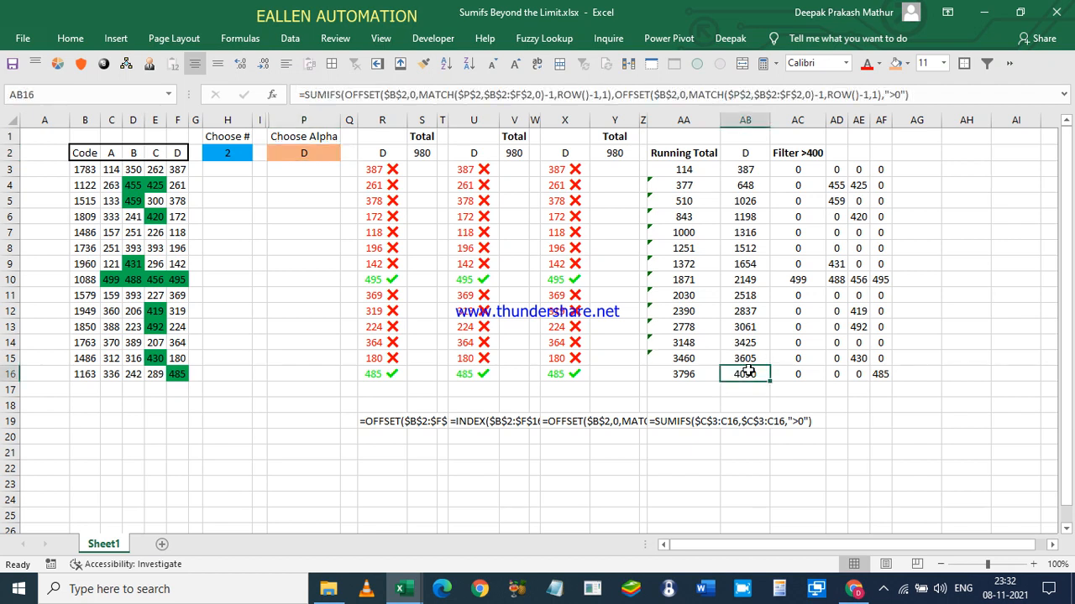
- Review the filter block AC3:AF16 and copy the FORMULATEXT formula from AA19 into AB19:AF19
drag(802, 171, 878, 374)
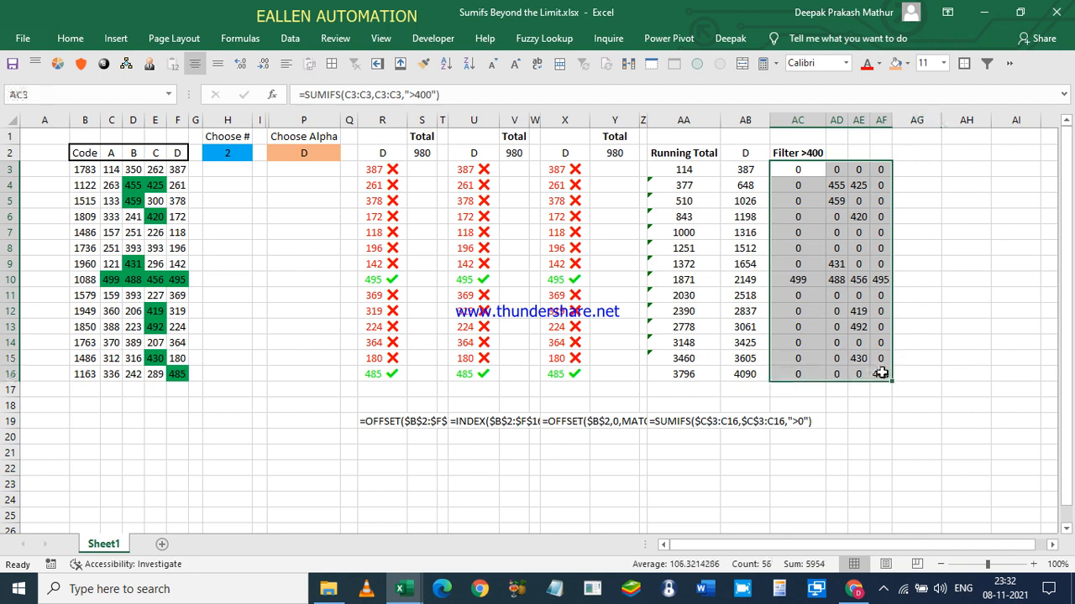
click(655, 420)
key(ctrl+c)
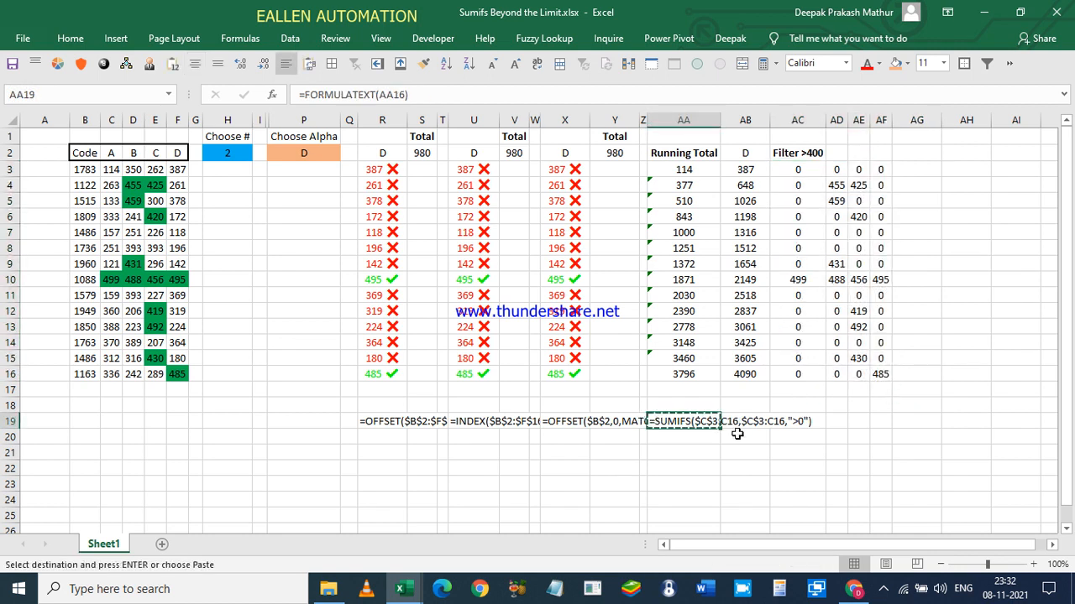
key(Right)
key(shift+Right)
key(shift+Right)
key(shift+Right)
key(shift+Right)
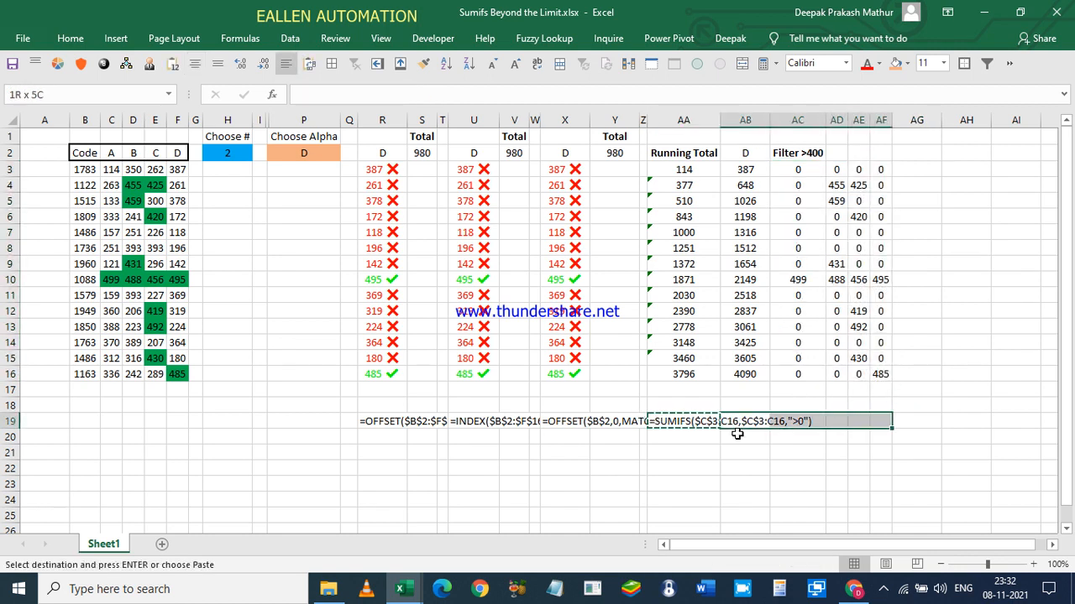
key(Return)
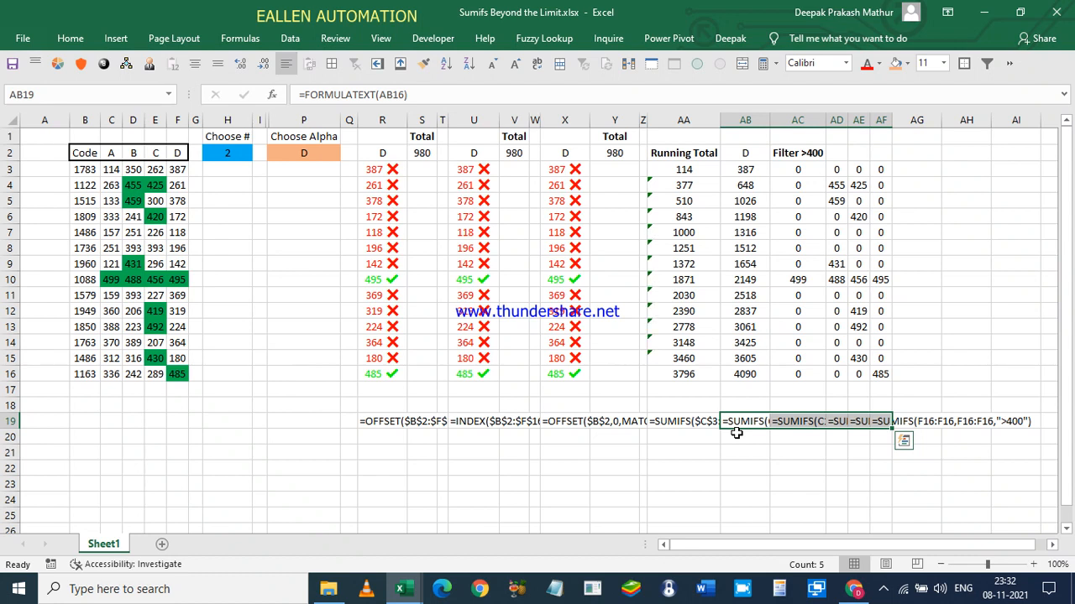
- Clear the surplus formula texts in row 19 from AD19 to the right
key(Right)
key(Right)
key(ctrl+shift+Right)
key(ctrl+shift+Right)
key(Delete)
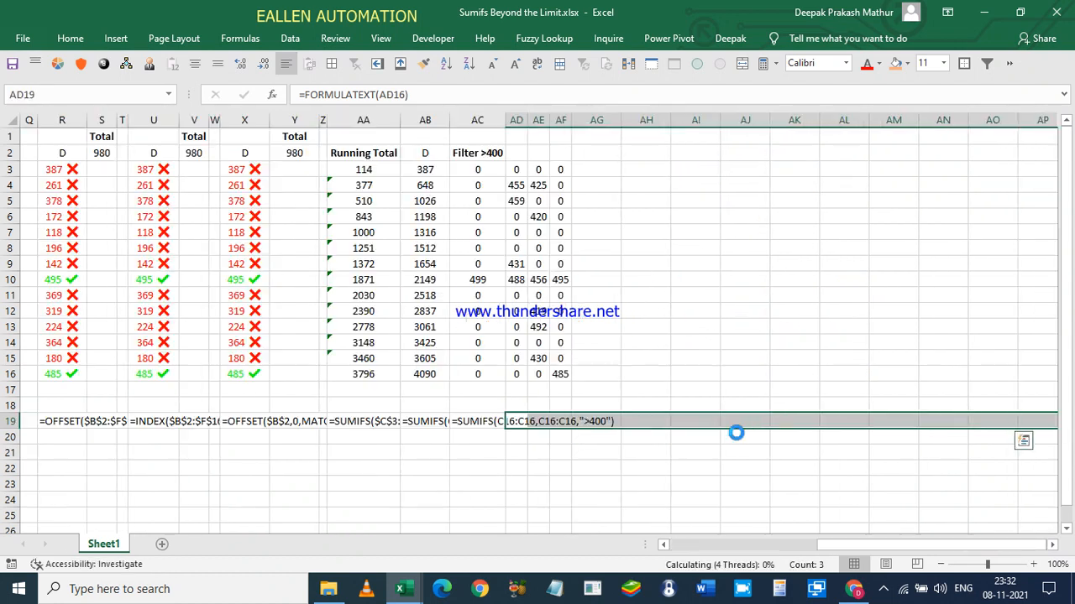
- Return to the start of the sheet and narrow the empty column A to a thin margin
key(Left)
key(Left)
key(Left)
key(Left)
key(Left)
key(Left)
key(Left)
key(Left)
key(Left)
key(Left)
key(Left)
key(Left)
key(Left)
key(Left)
key(Left)
key(Left)
key(Left)
key(Left)
key(Left)
key(Left)
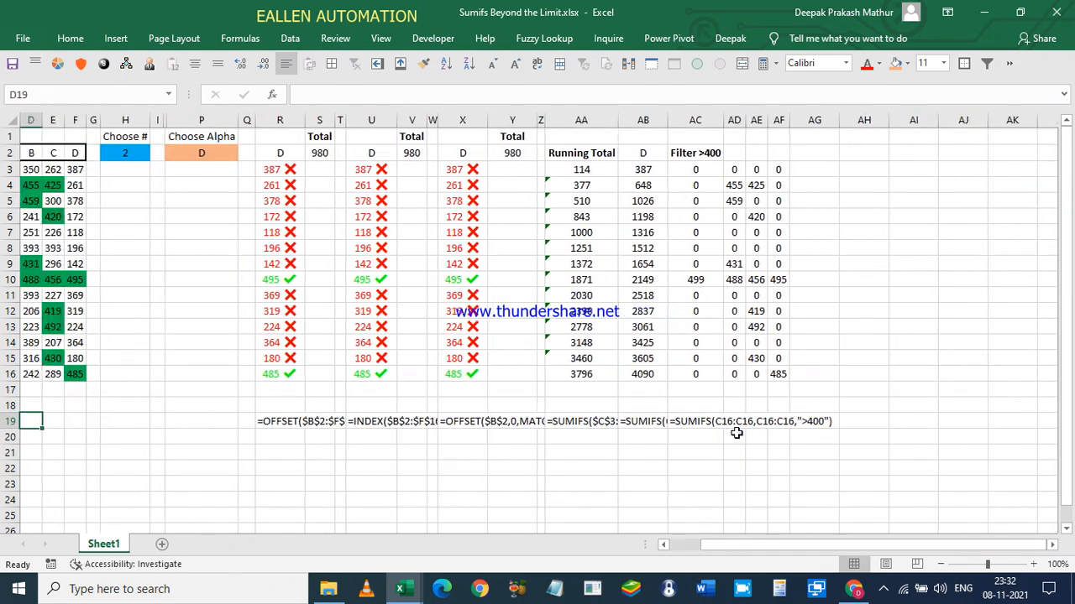
key(Left)
key(Left)
key(Left)
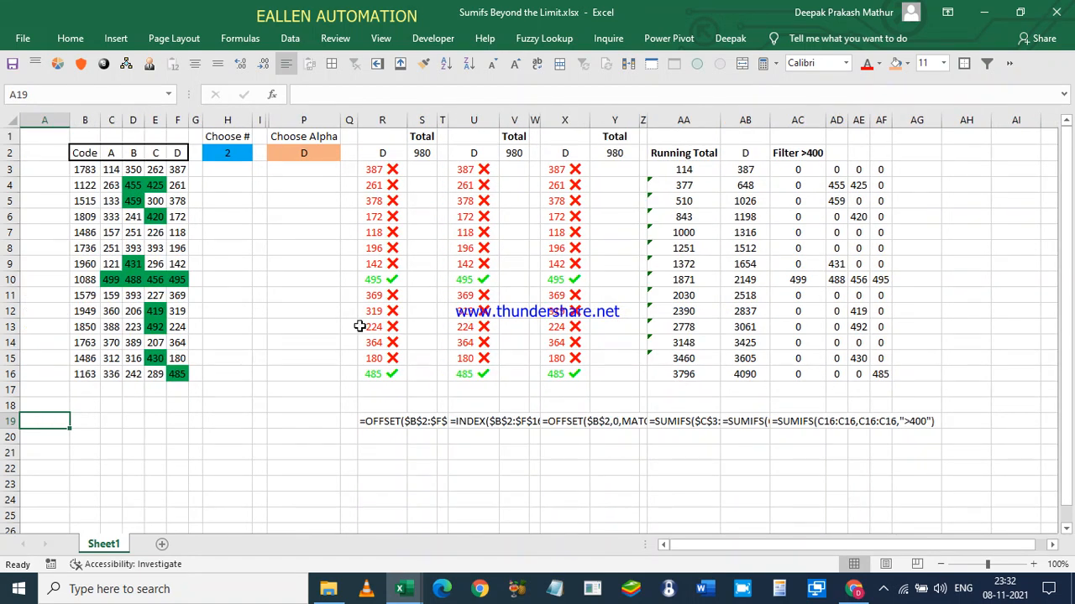
drag(69, 120, 23, 120)
click(71, 155)
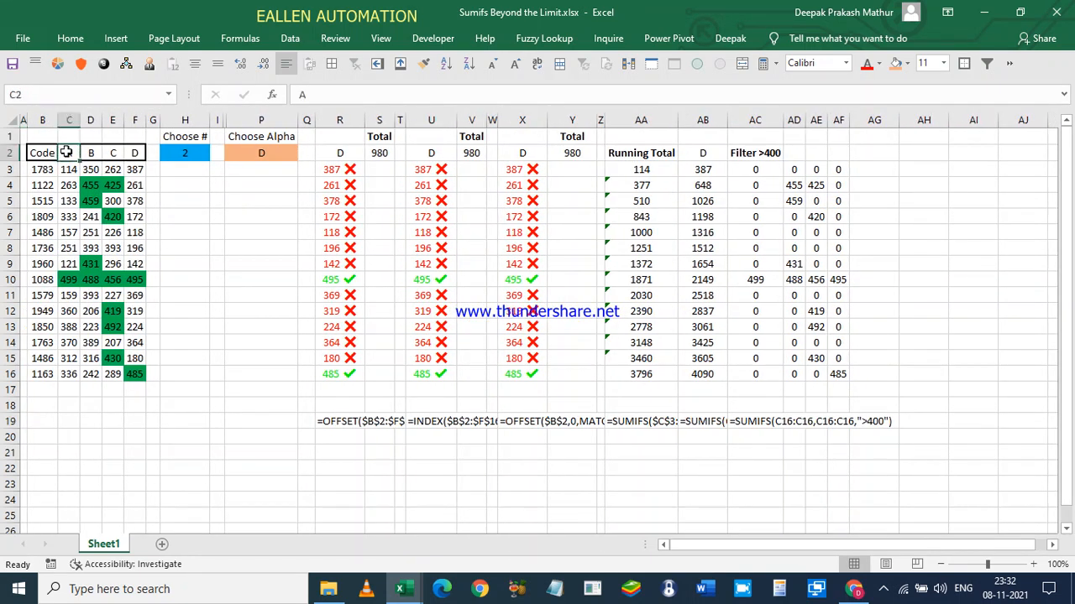
click(884, 591)
right_click(915, 558)
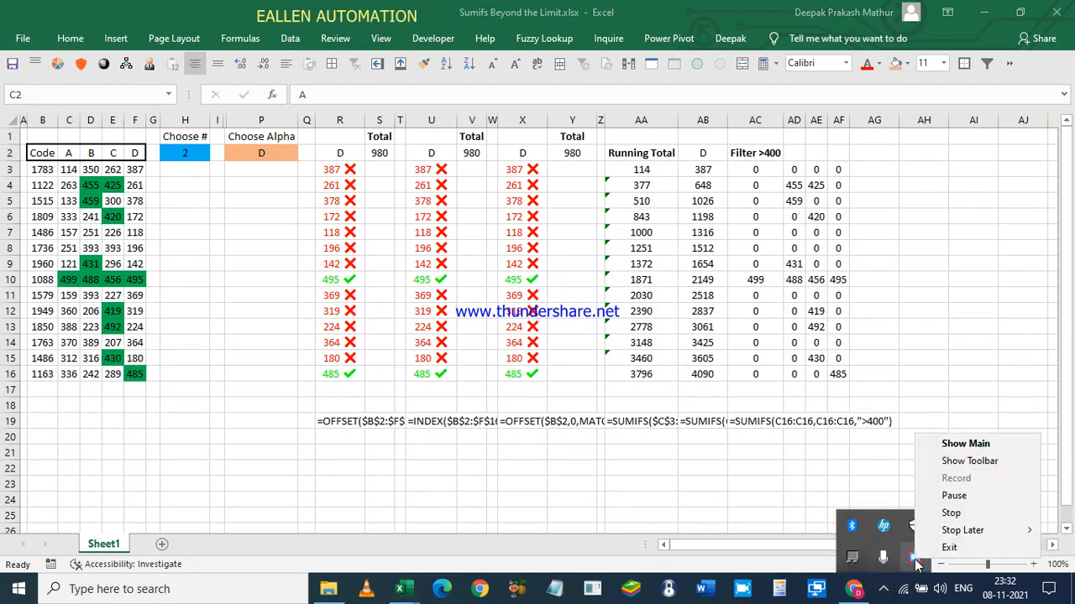
click(953, 497)
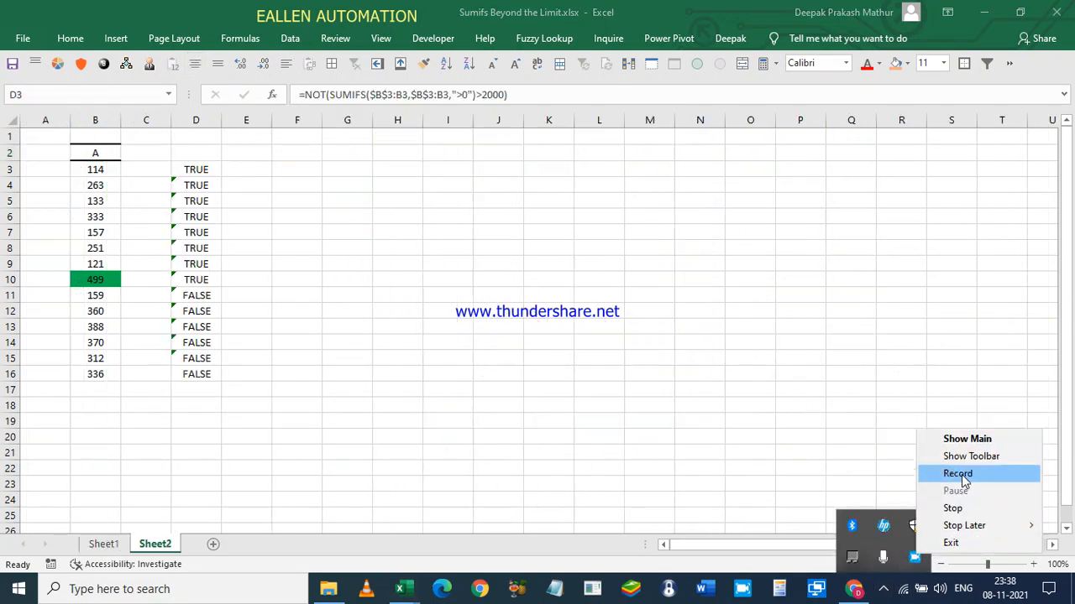
click(954, 480)
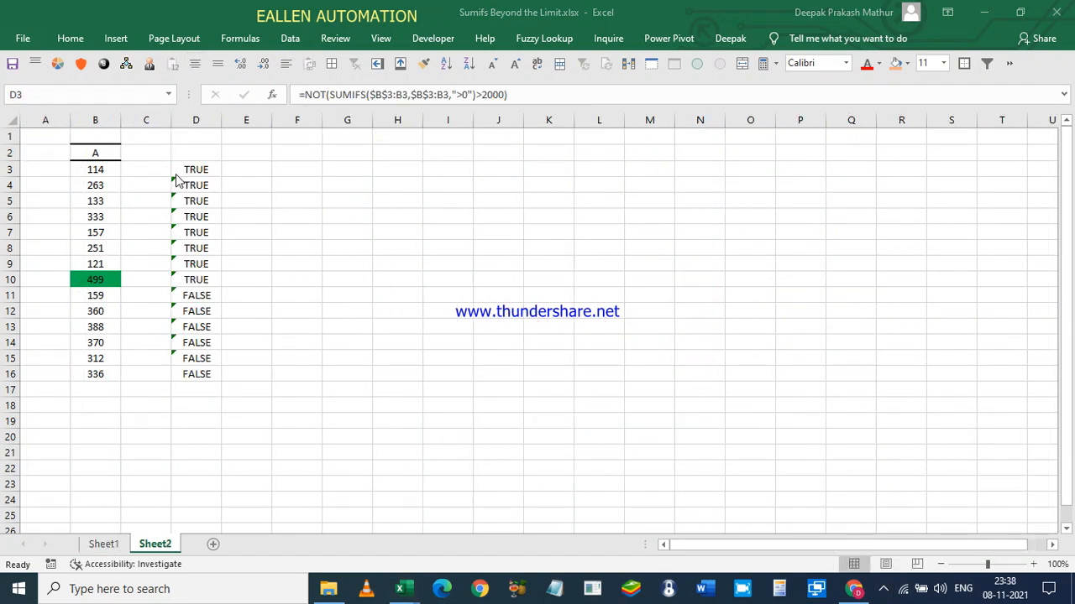
- Clear the old test formulas from C2:E18 on Sheet2 and check the sum of B3:B10
click(150, 158)
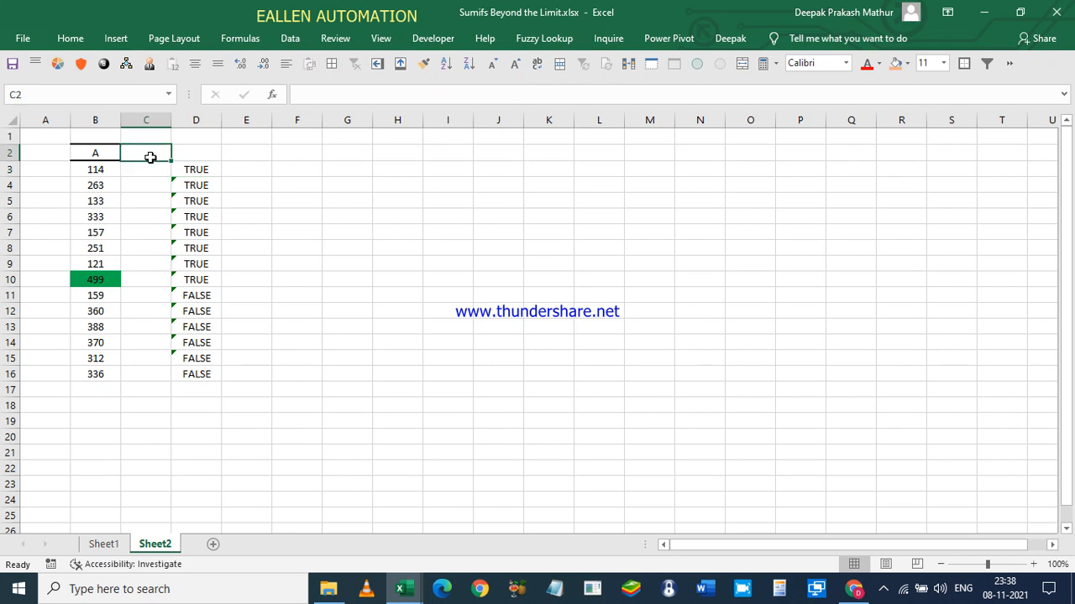
drag(150, 158, 243, 420)
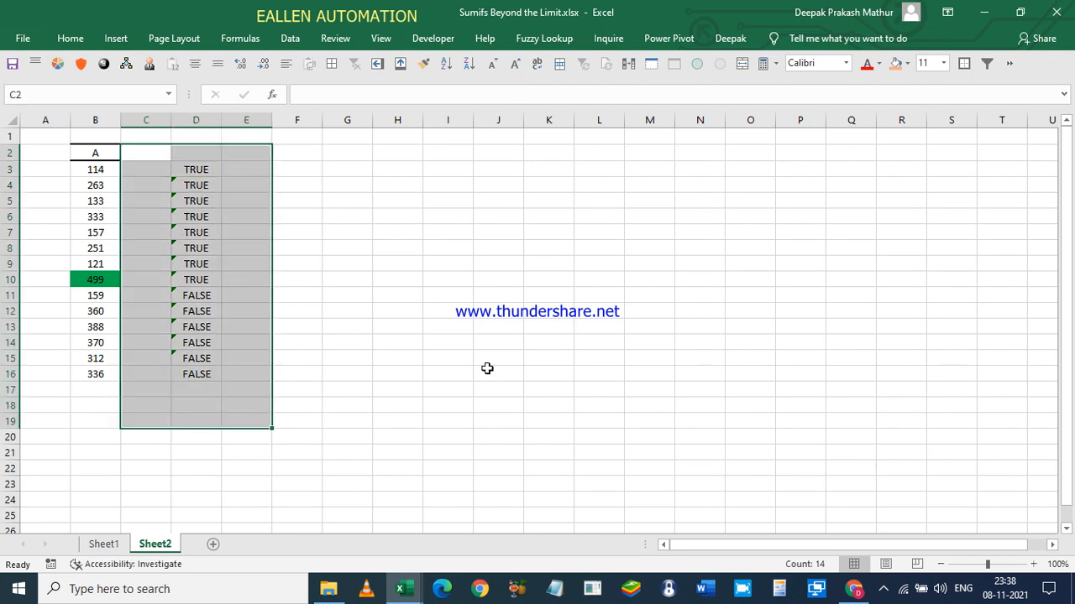
key(ctrl+q)
click(185, 168)
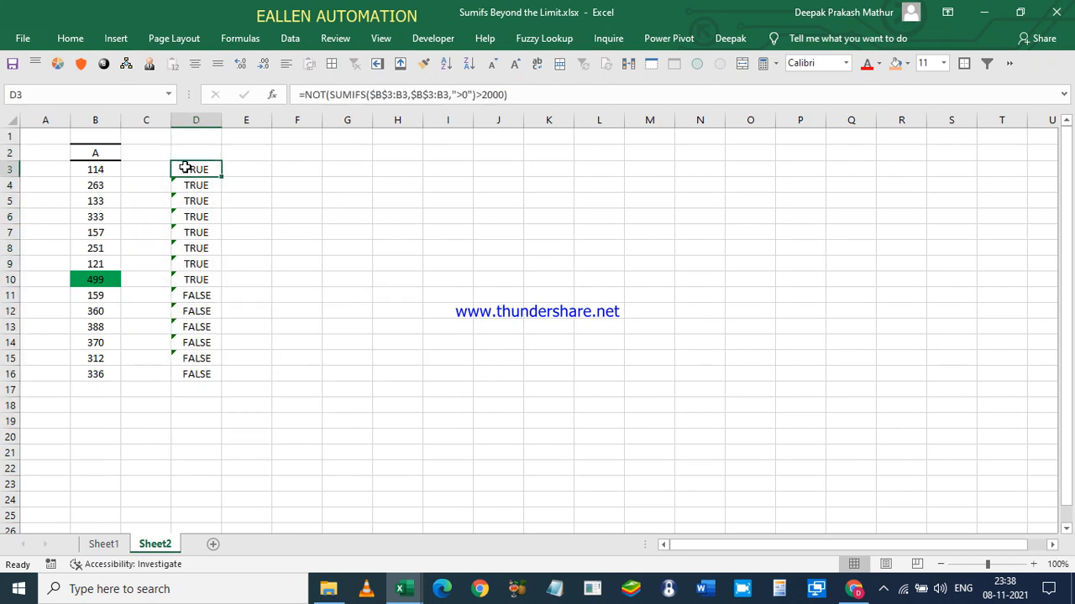
drag(161, 154, 266, 408)
key(Delete)
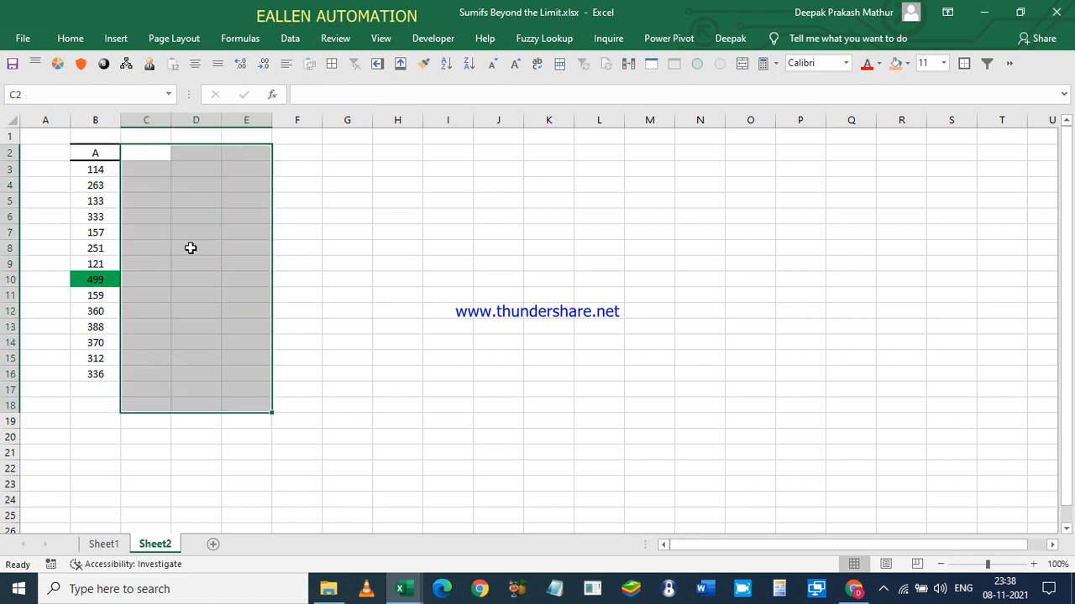
click(109, 169)
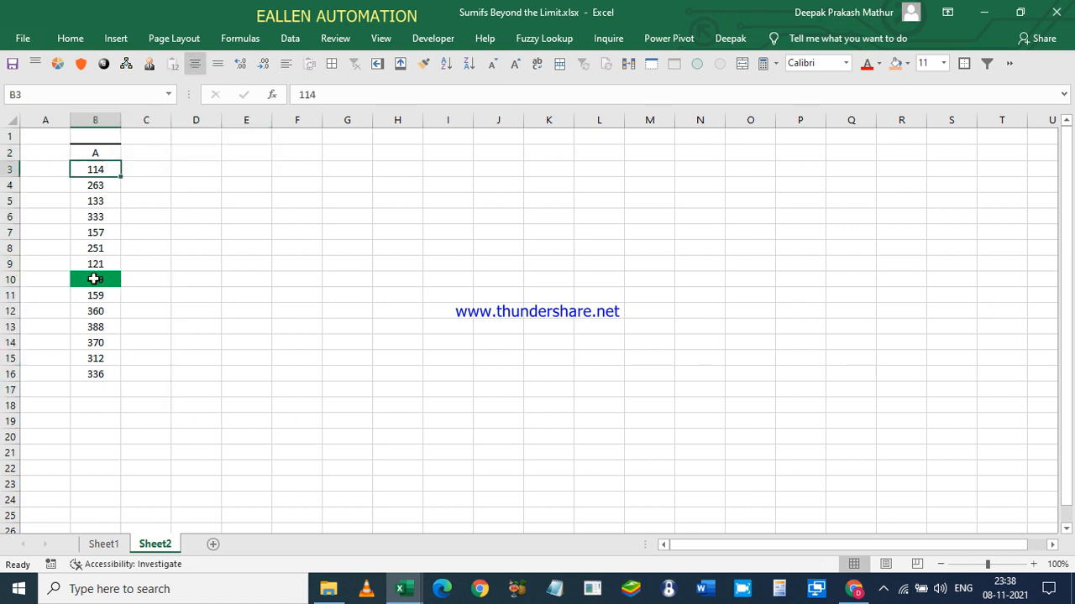
shift+click(102, 281)
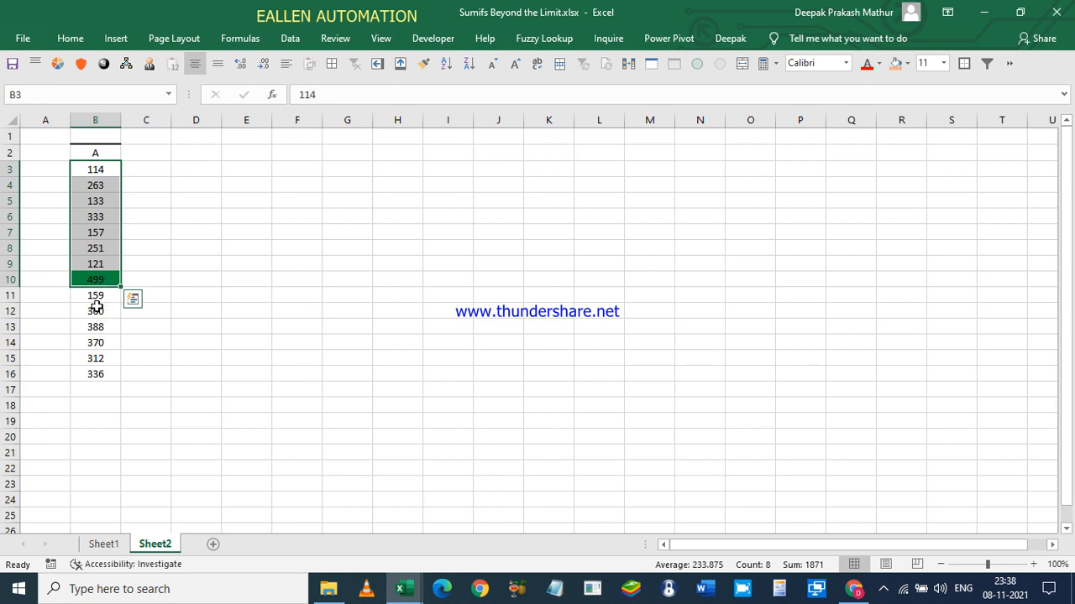
- Start a SUMIFS formula in D3 with the expanding sum range $B$3:B3, anchoring only its first reference
click(196, 169)
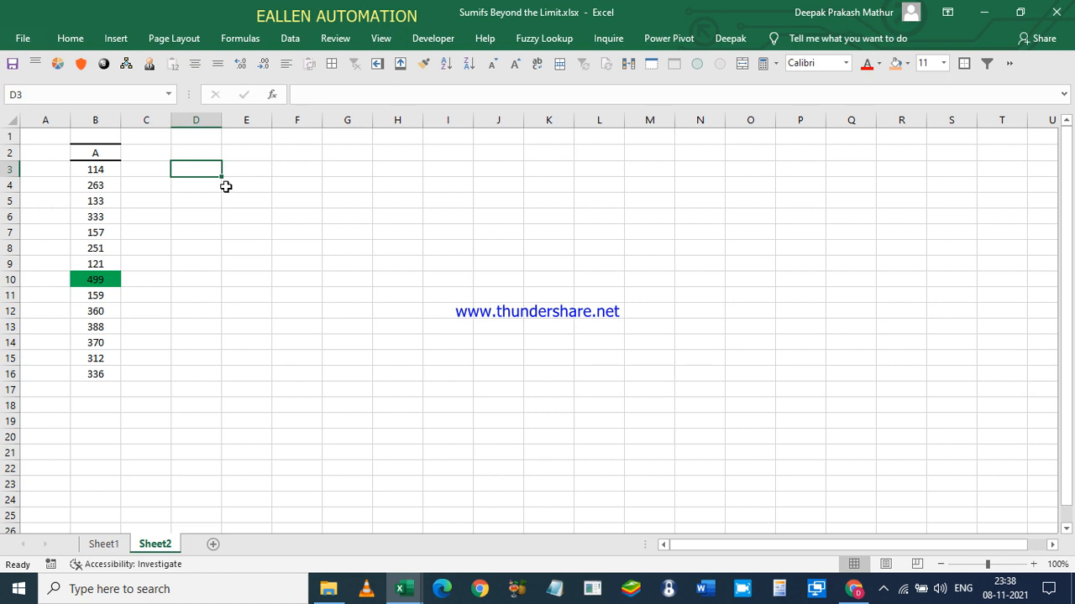
text(=s)
key(Down)
key(Down)
key(Tab)
key(Left)
key(Left)
key(Left)
key(Right)
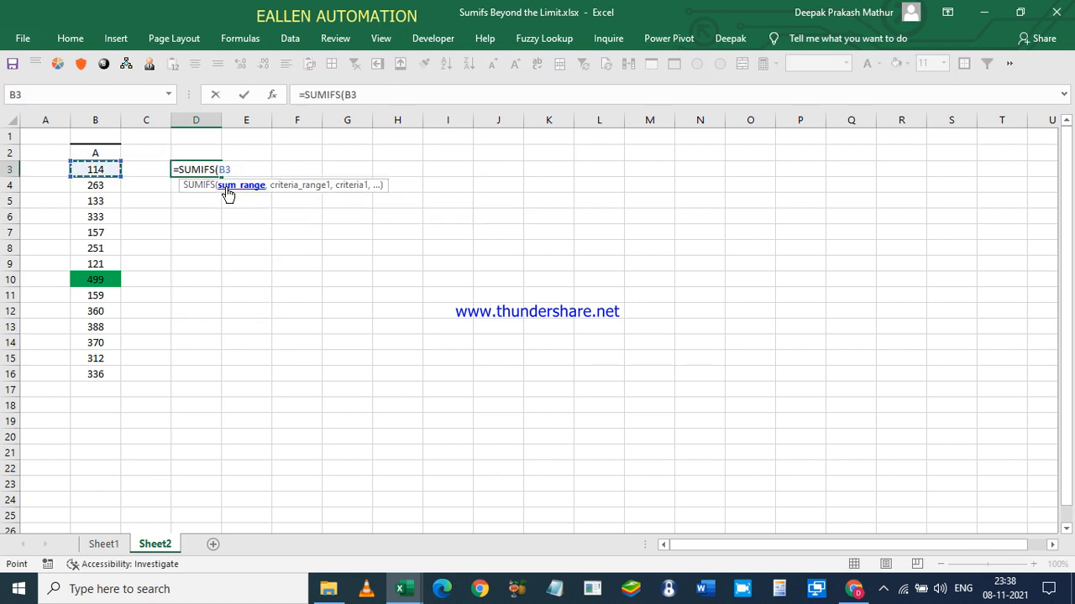
key(F8)
click(348, 94)
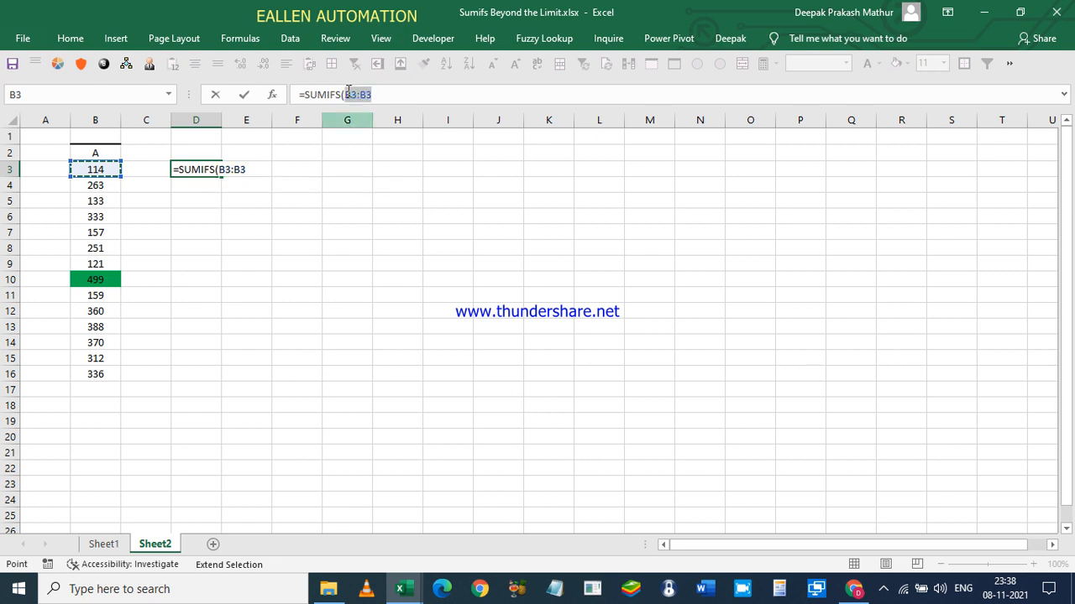
key(F4)
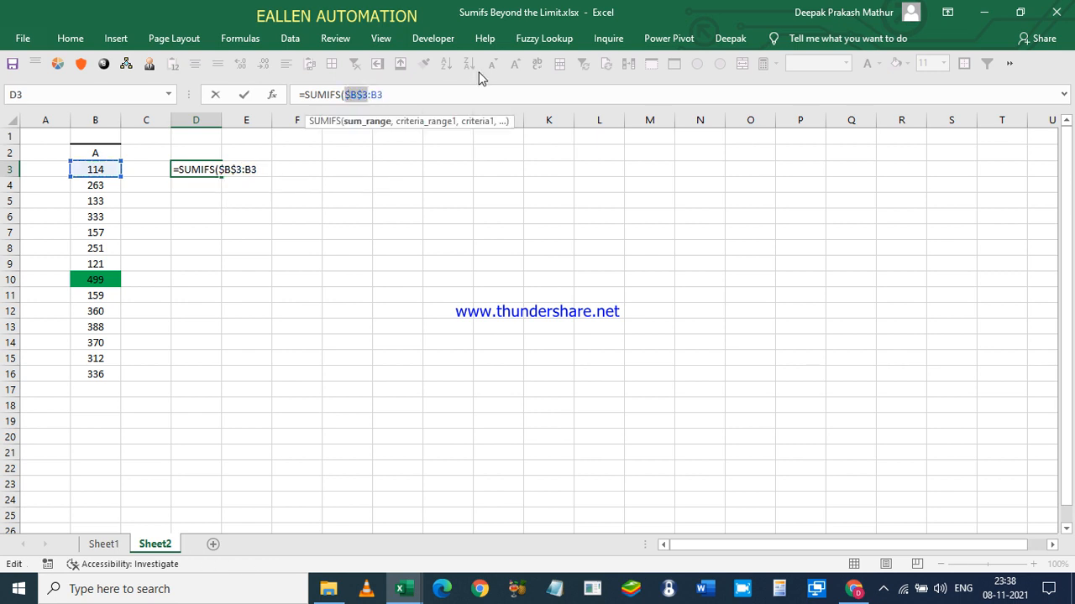
- Complete the D3 formula as =SUMIFS($B$3:B3,$B$3:B3,">0") using the same range as criteria range
shift+click(402, 99)
click(402, 99)
text(,)
key(ctrl+v)
text(,">0"))
key(ctrl+Return)
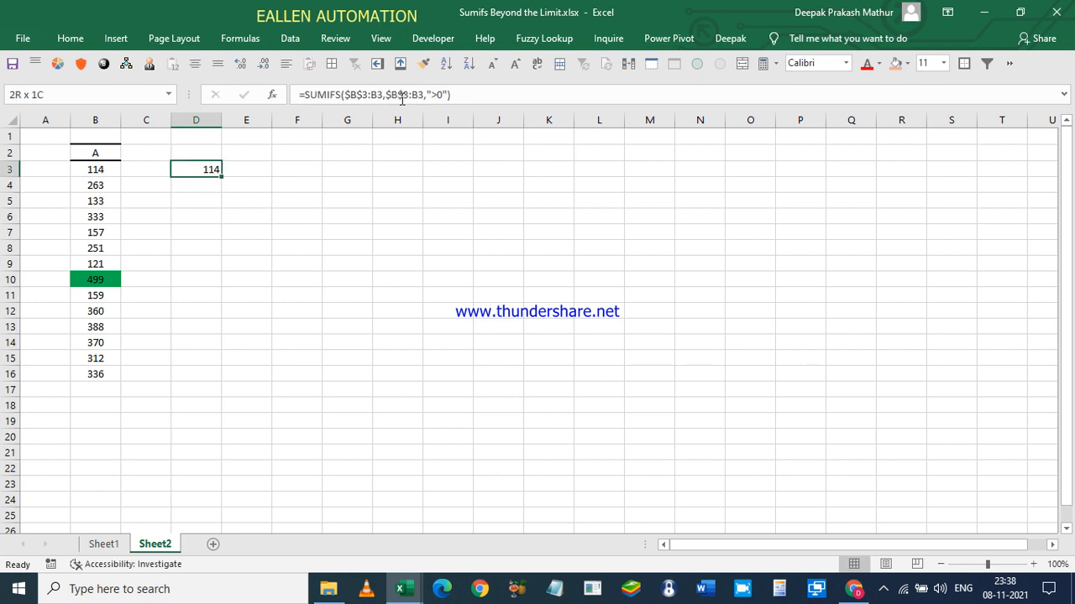
- Fill the running total formula from D3 down to D16
key(shift+Down)
key(shift+Down)
key(shift+Down)
key(shift+Down)
key(shift+Down)
key(shift+Down)
key(shift+Down)
key(shift+Down)
key(shift+Down)
key(shift+Down)
key(shift+Down)
key(shift+Down)
key(shift+Down)
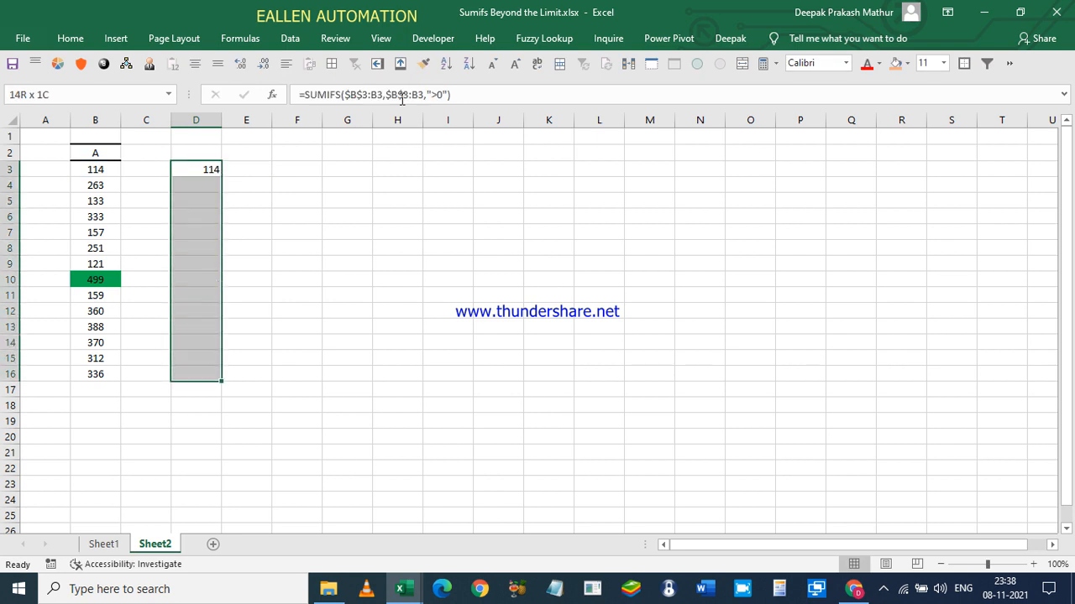
key(ctrl+d)
- Examine the running totals and their formulas down column D and return to D3
key(Down)
key(Down)
key(Down)
key(Down)
key(Down)
key(Down)
key(Down)
key(Down)
key(Down)
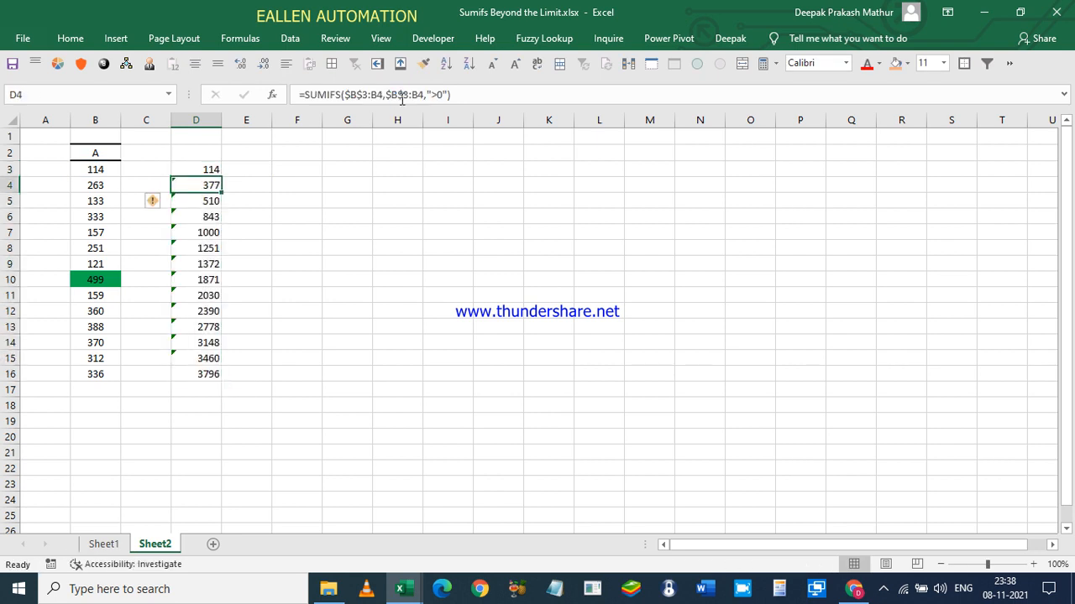
key(Up)
key(Up)
key(ctrl+Up)
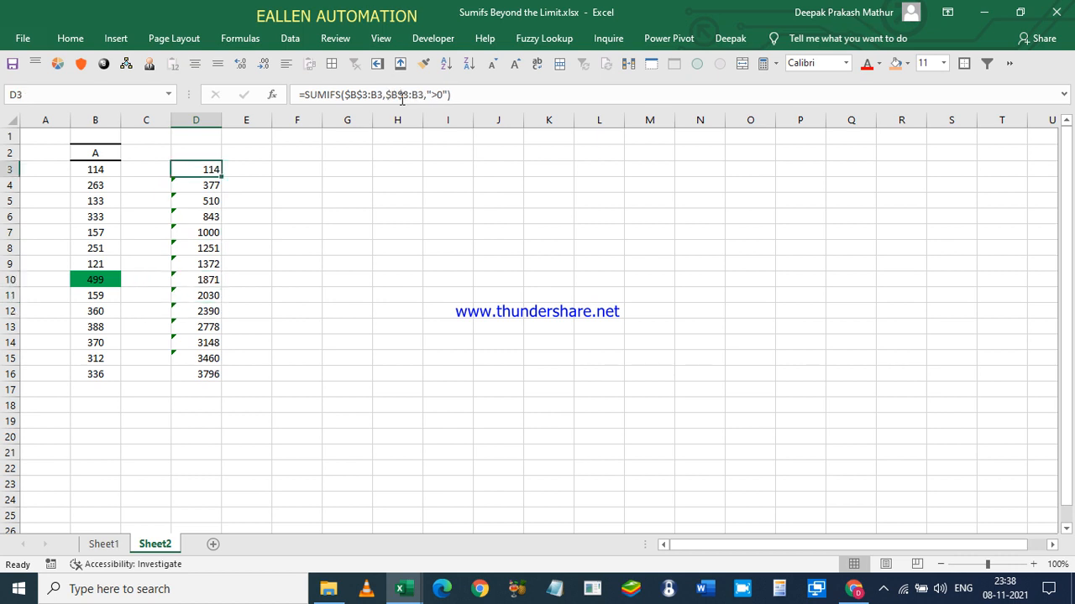
- Append the comparison >2000 to the SUMIFS formula in D3 and fill it down to D16
click(472, 89)
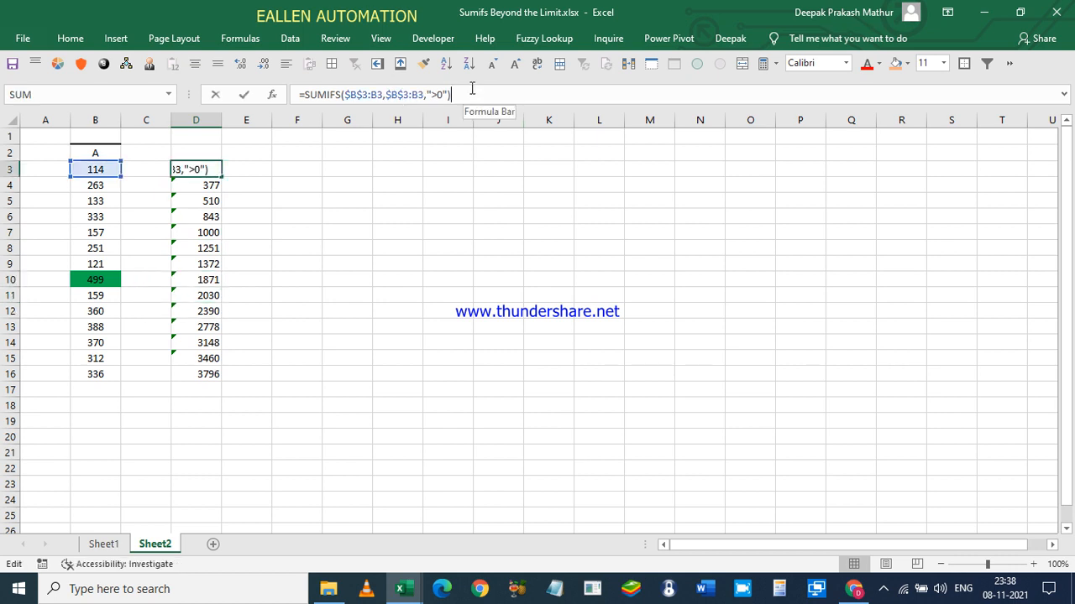
text(>2000)
key(Return)
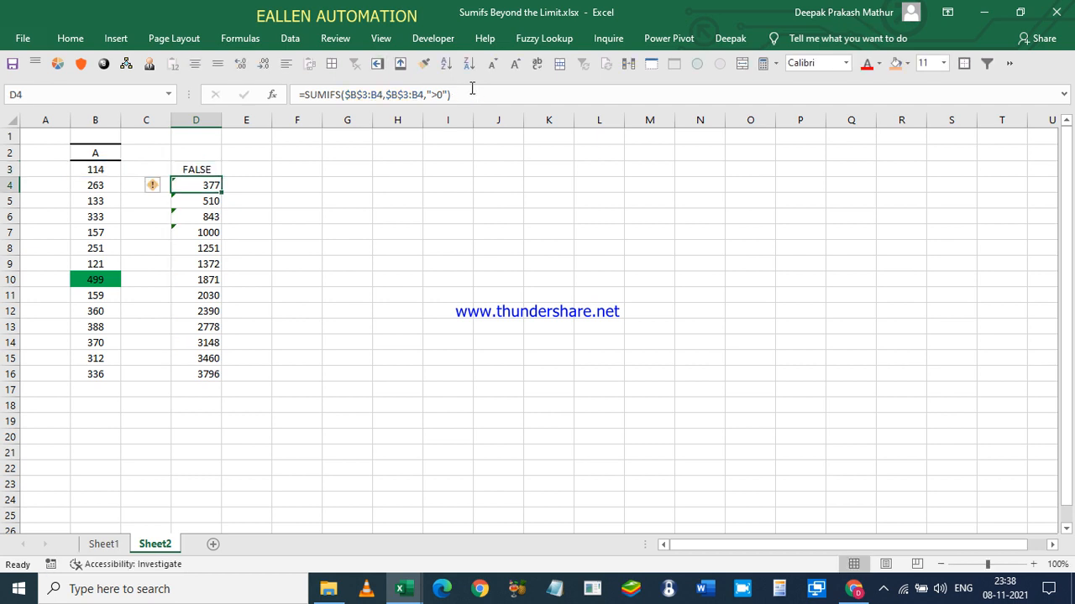
key(Up)
key(ctrl+shift+Down)
key(ctrl+d)
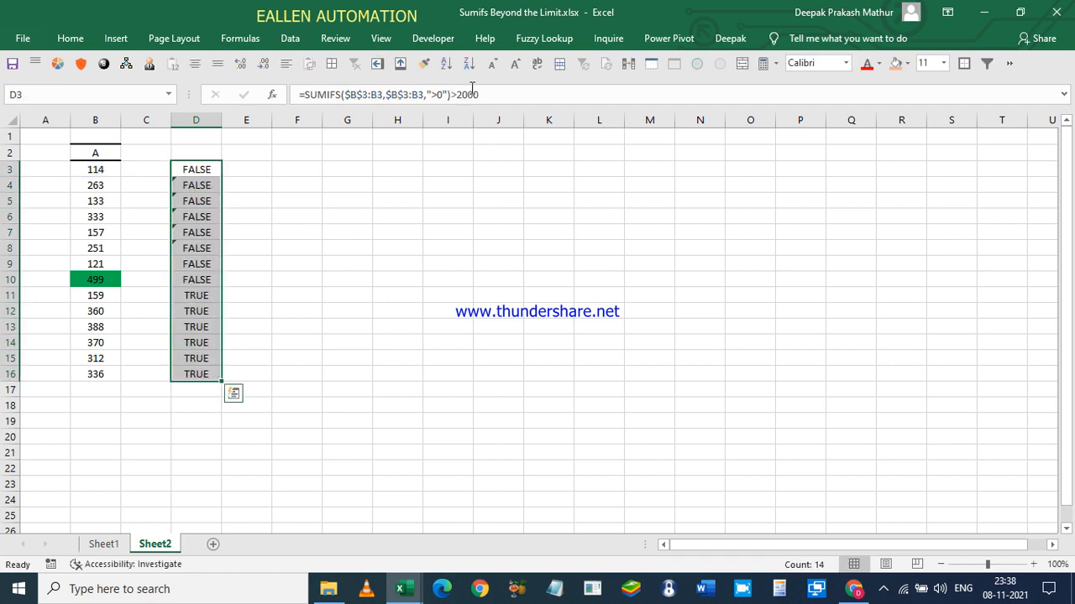
- Examine the over-2000 test results down column D, including the one in D11
key(Down)
key(Down)
key(Down)
key(Down)
key(Down)
key(Down)
key(Down)
key(Down)
key(ctrl+Up)
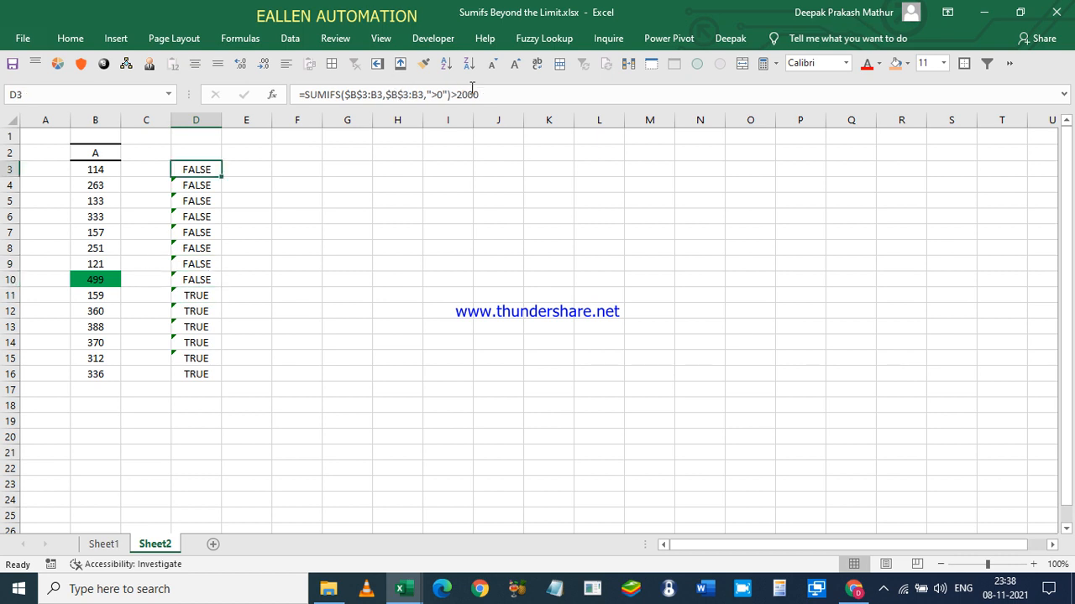
click(194, 293)
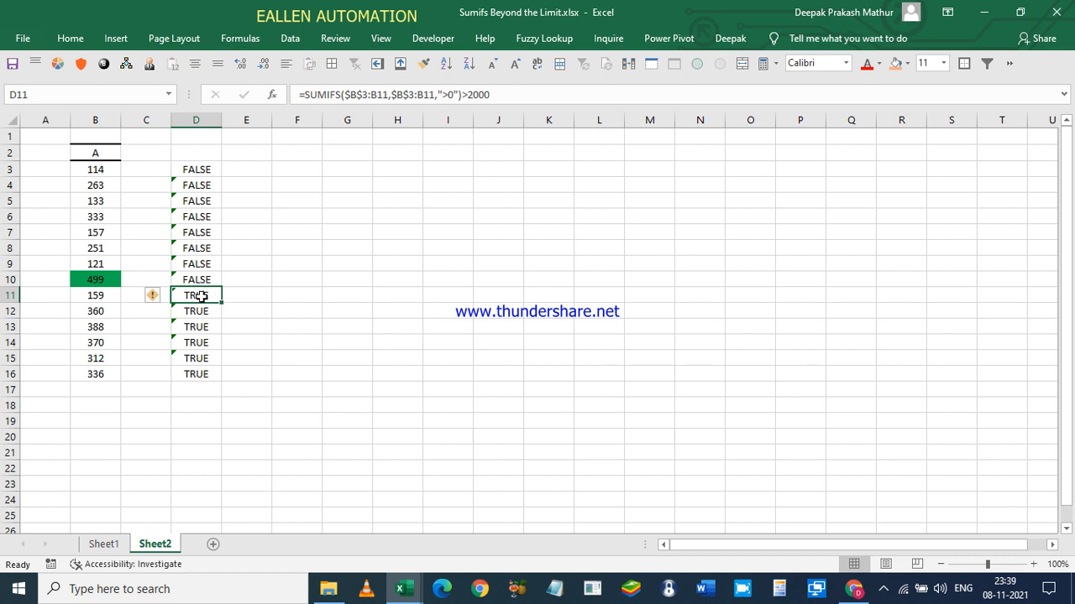
- Wrap the D3 test as =NOT(SUMIFS($B$3:B3,$B$3:B3,">0")>2000) and fill it down to D16
click(202, 171)
click(497, 103)
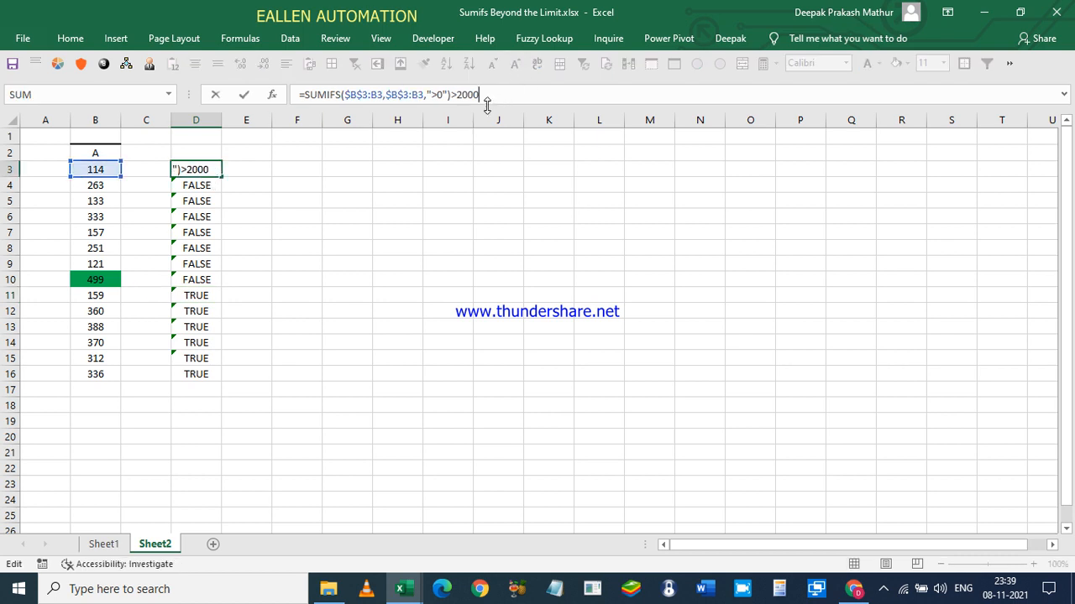
shift+click(306, 94)
key(ctrl+c)
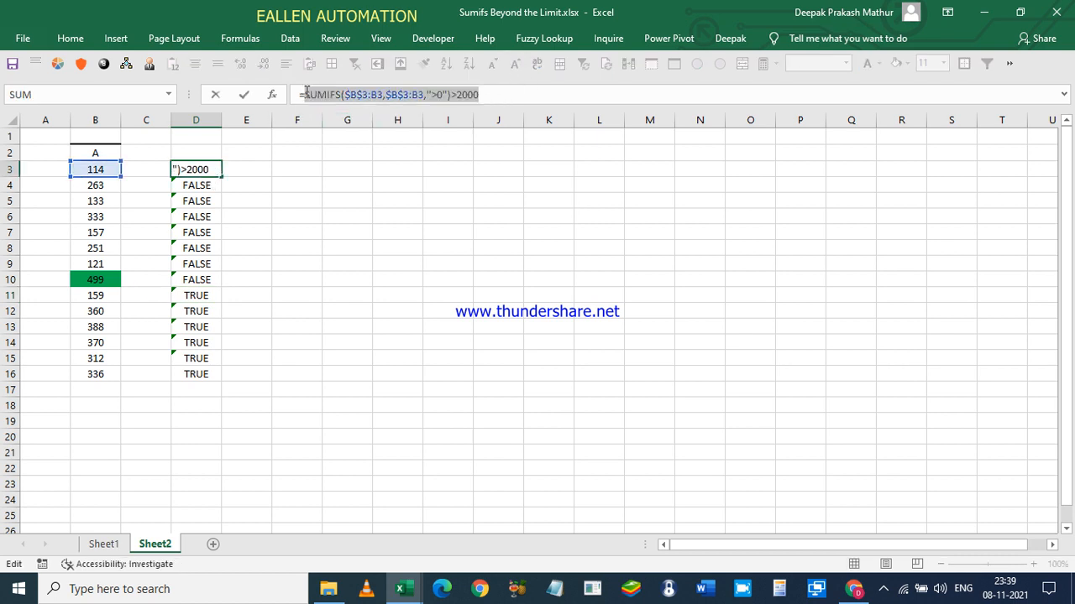
key(Delete)
text(NOT()
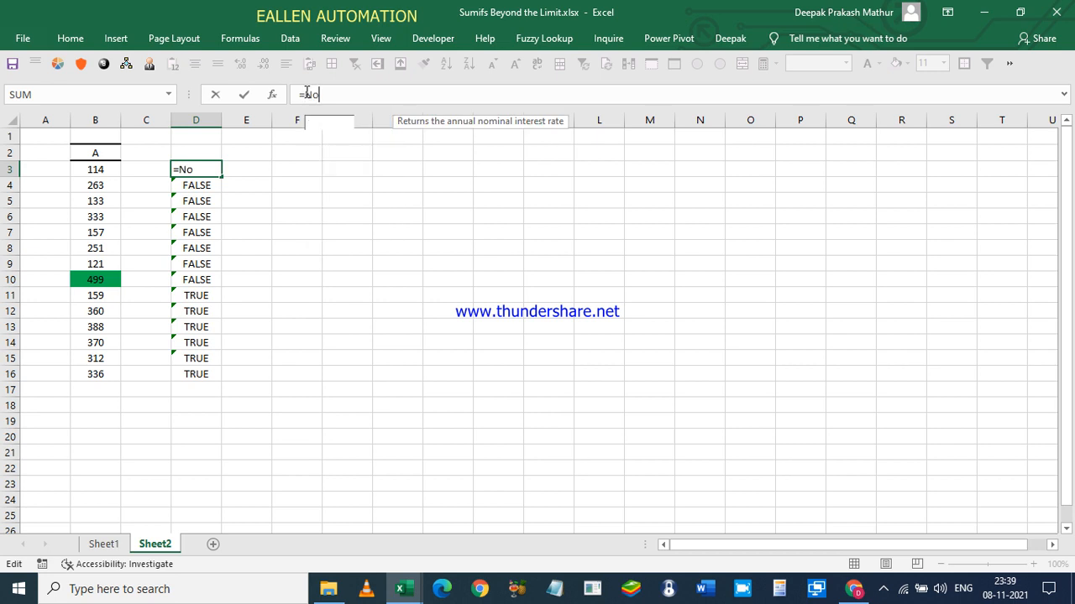
key(ctrl+v)
text())
key(Return)
key(Up)
key(ctrl+shift+Down)
key(ctrl+d)
- Examine the reversed test results in D3:D16, highlighting D3:D10, and return to D3
key(Down)
key(Up)
key(shift+Down)
key(shift+Down)
key(shift+Down)
key(shift+Down)
key(shift+Down)
key(shift+Down)
key(shift+Down)
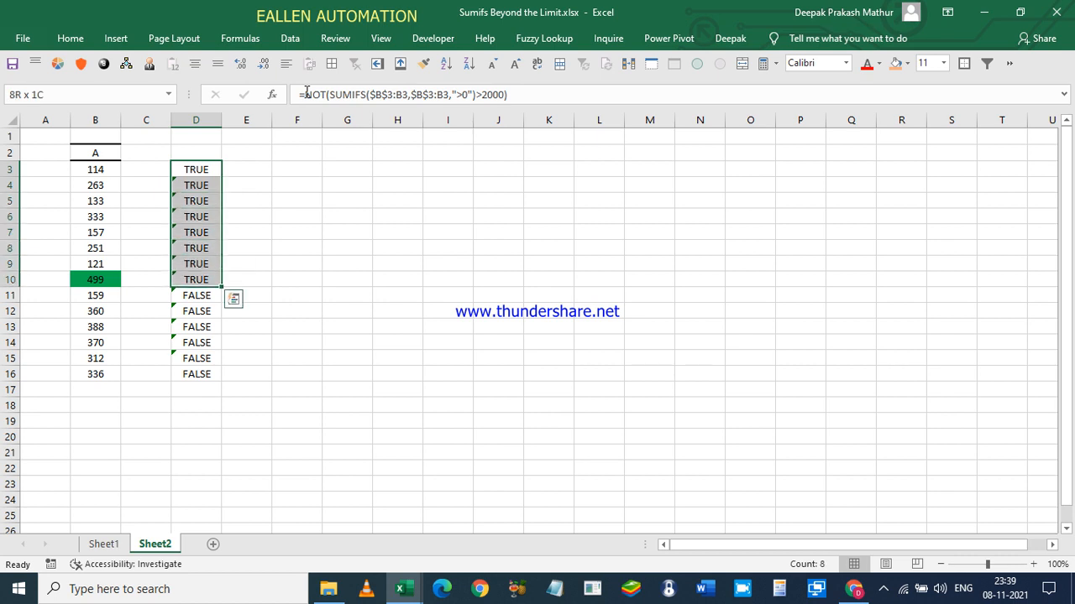
key(Down)
key(Down)
key(Down)
key(Up)
key(Up)
key(Up)
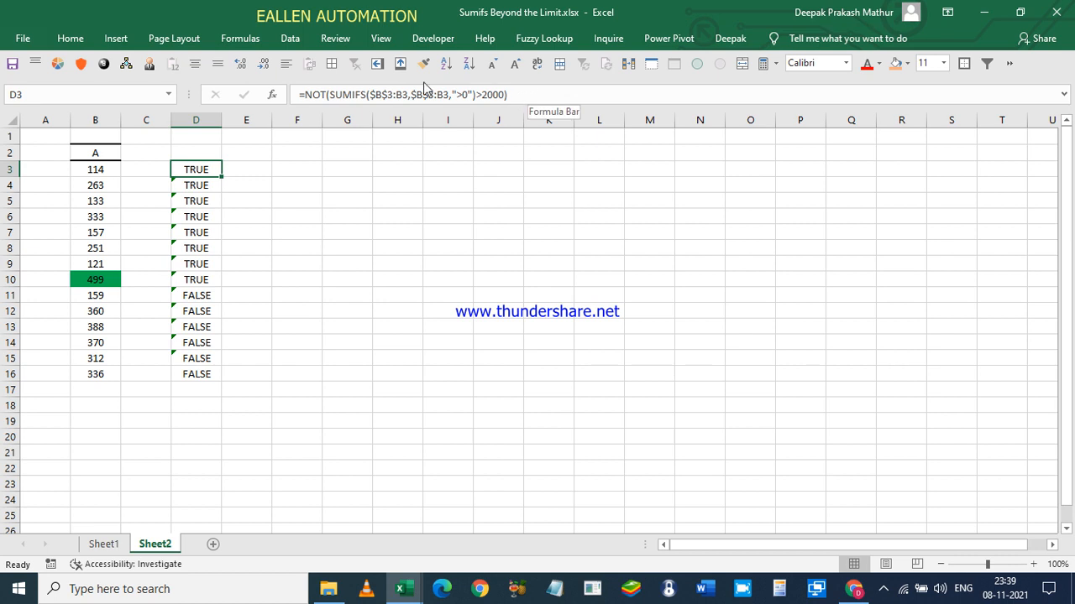
- Copy the full NOT formula text from D3 and apply cell borders to F3:F16
click(518, 92)
key(shift+Home)
key(ctrl+c)
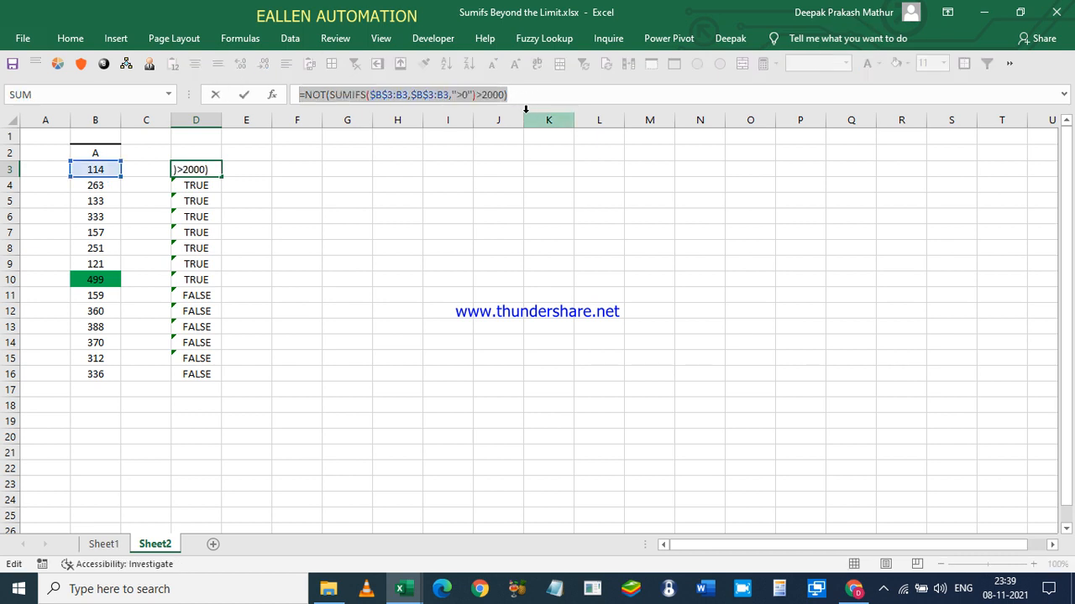
key(Escape)
drag(278, 173, 317, 372)
click(332, 65)
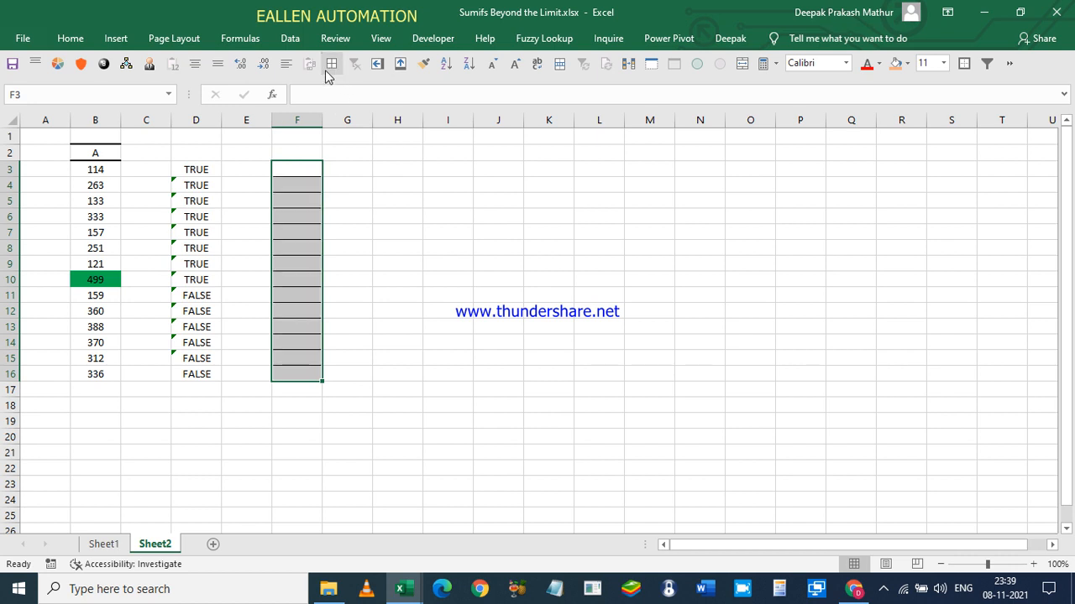
- Set up a Custom data validation rule for F3:F16 with the formula =NOT(SUMIFS($B$3:B3,$B$3:B3,">0")>2000)
click(289, 38)
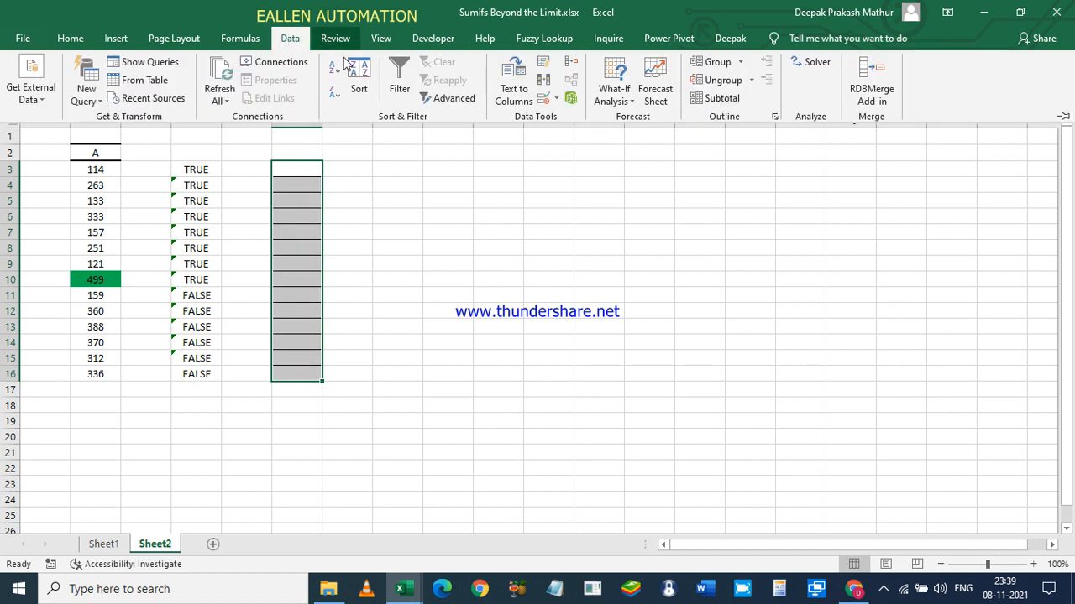
click(544, 105)
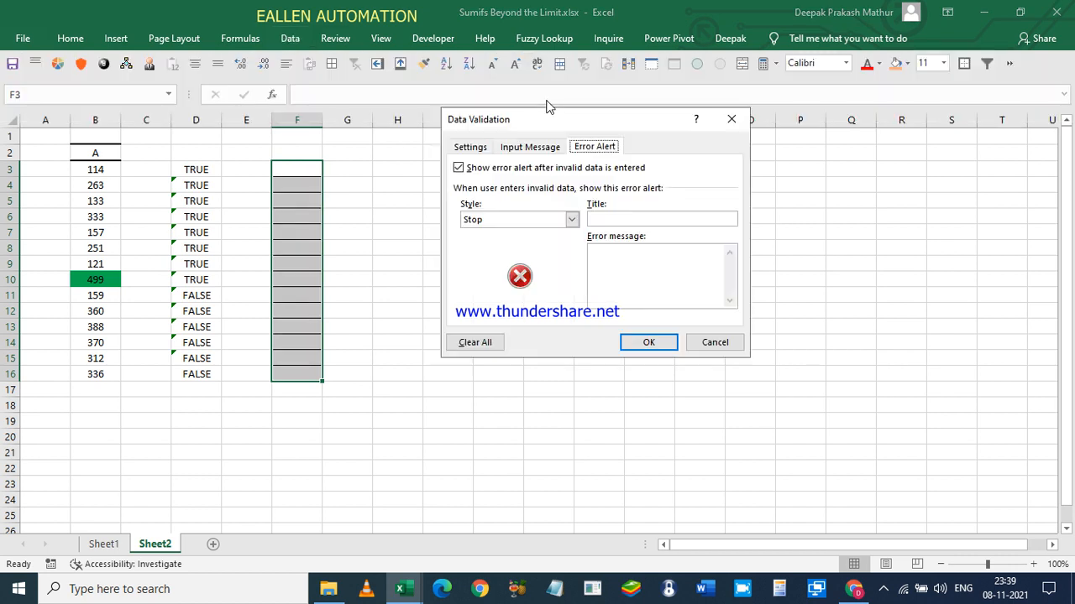
click(483, 150)
click(574, 198)
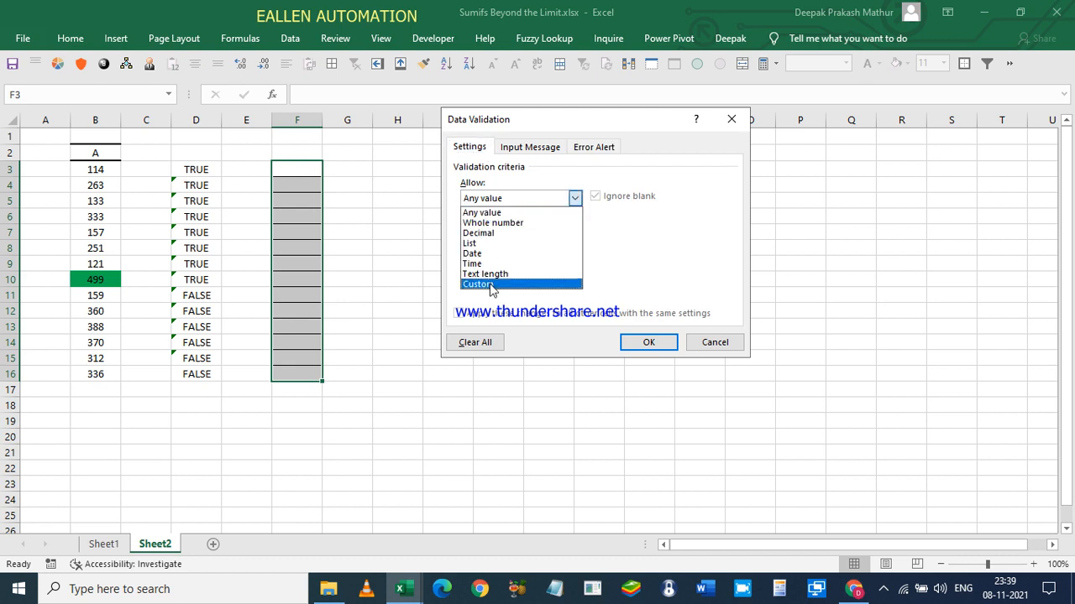
click(494, 286)
click(506, 263)
key(ctrl+v)
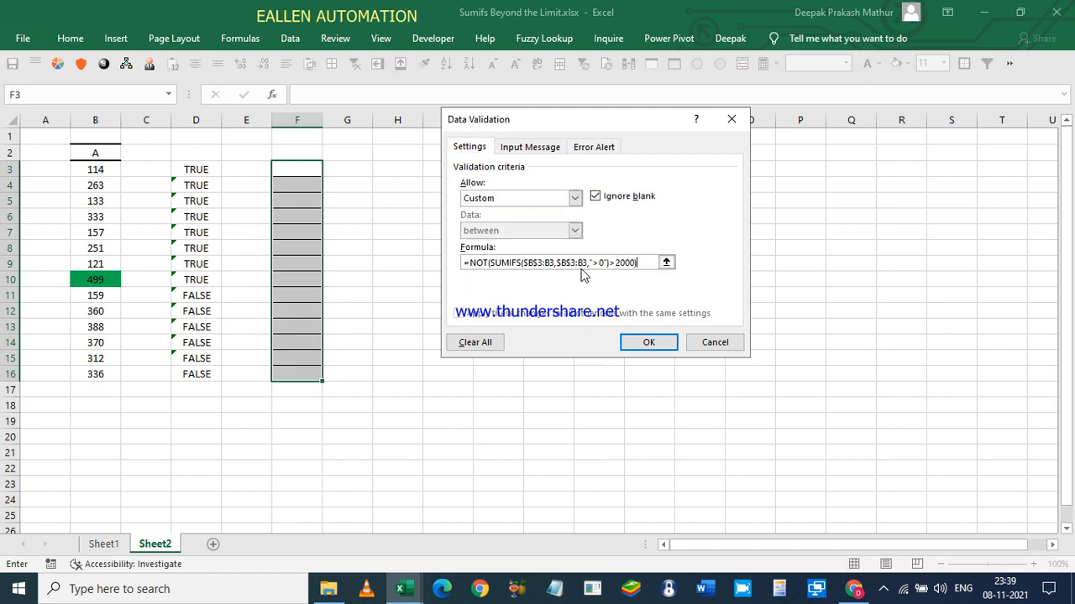
- Set the validation's input message to "Entered Value is exceeded 2000/-" and its error message to "Error", and apply the rule
click(530, 148)
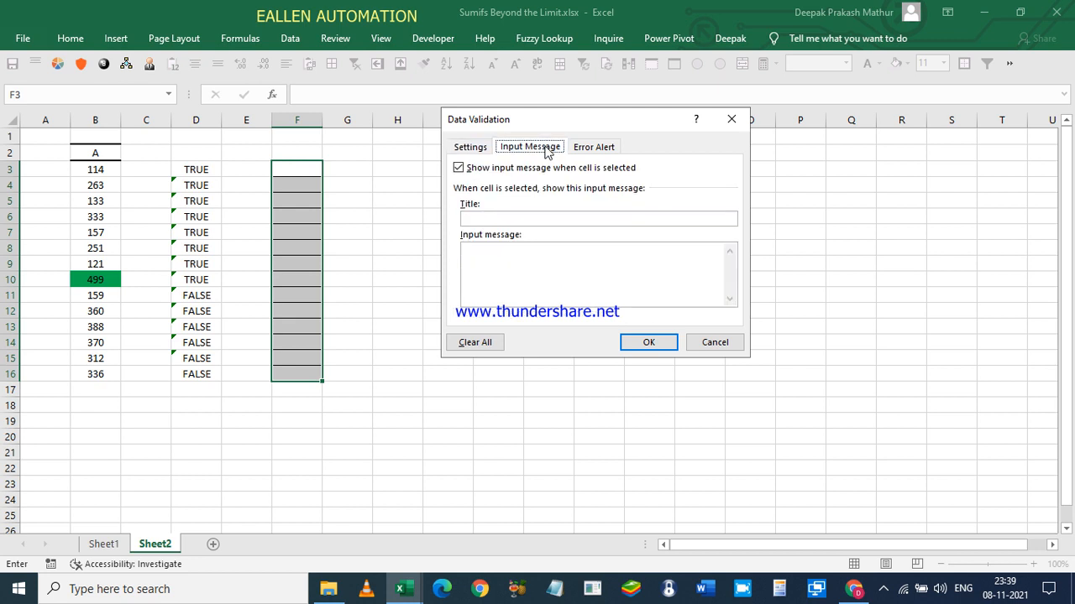
click(519, 261)
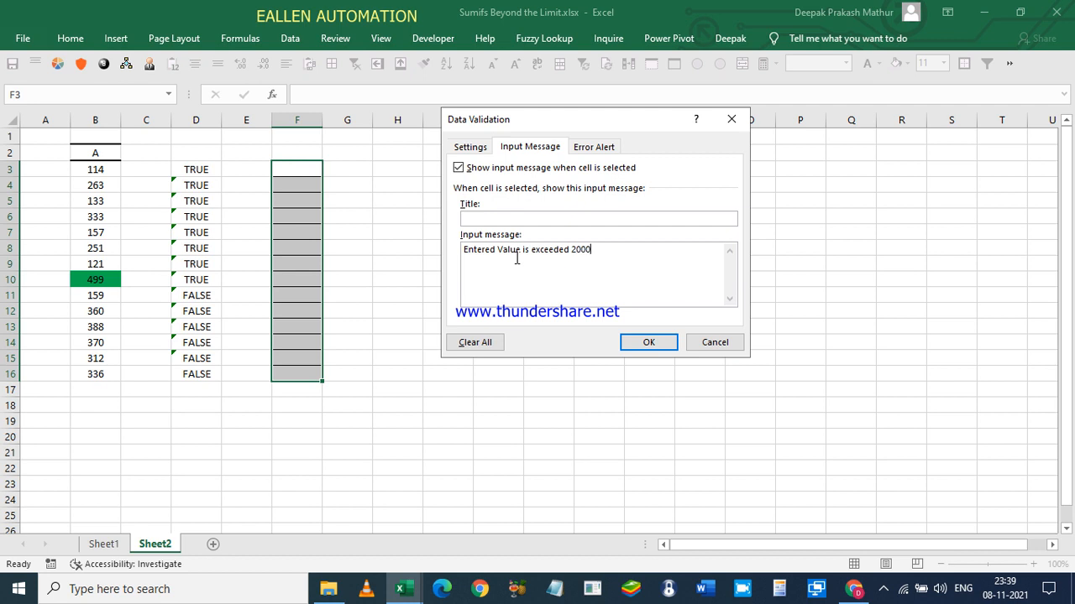
key(ctrl+a)
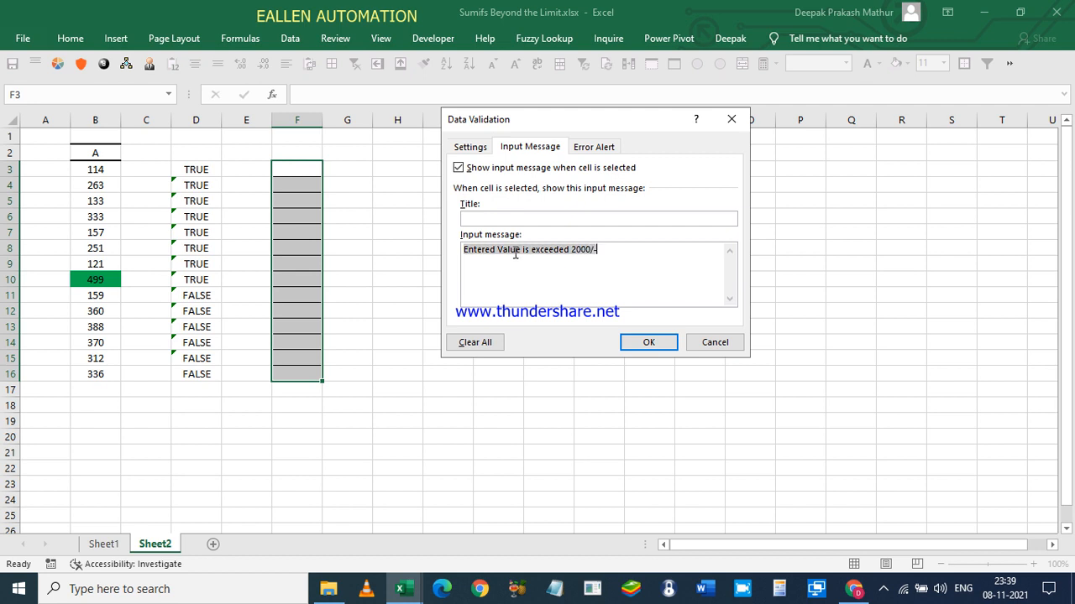
click(604, 146)
click(640, 270)
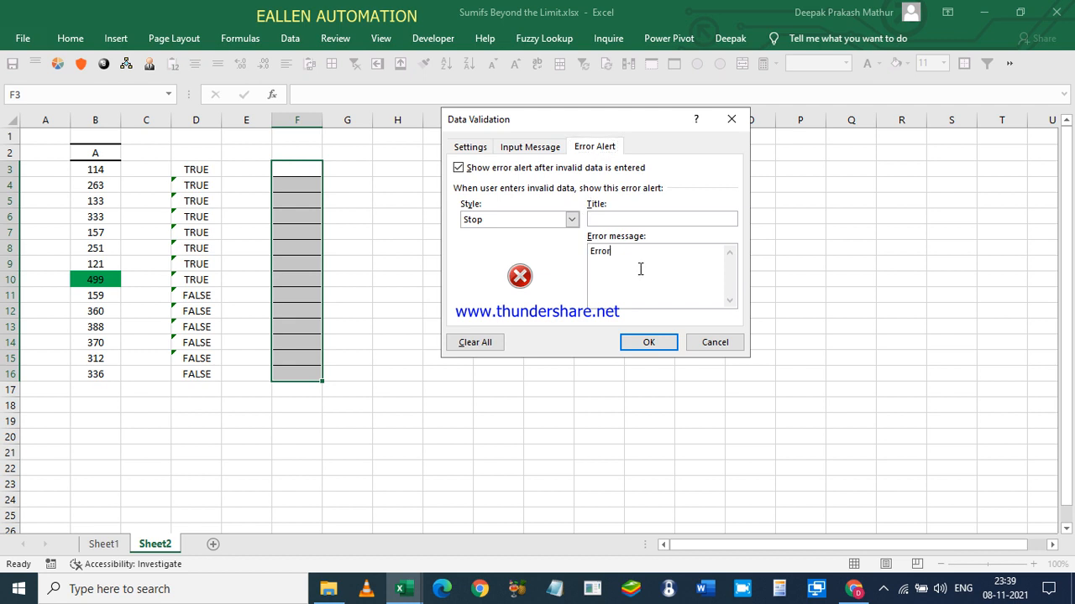
text(Error)
click(647, 341)
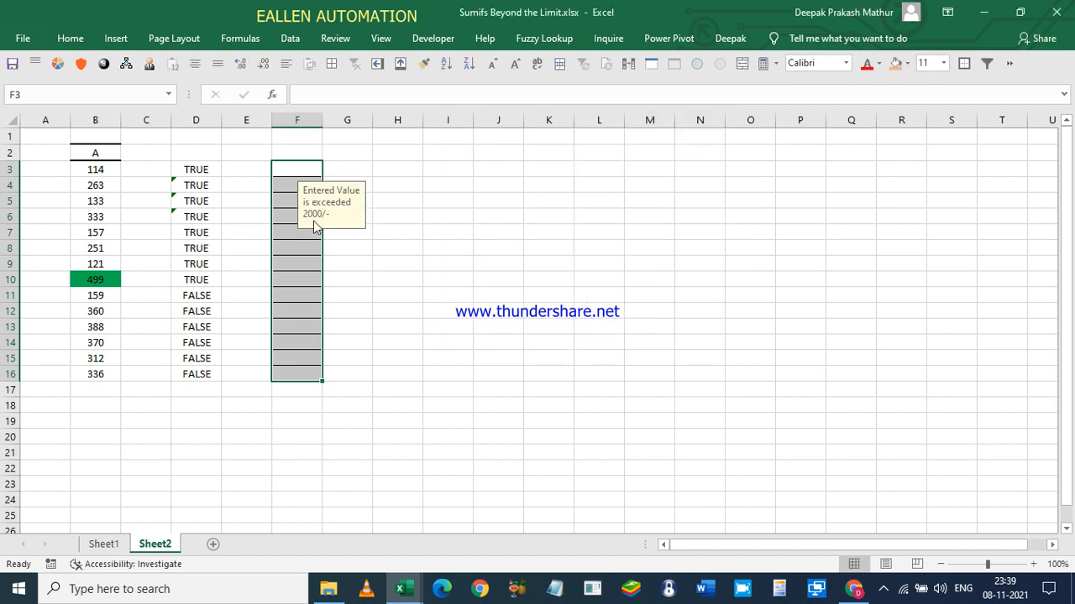
- Copy the numbers in B3:B10 and paste them as values only into F3:F10
drag(106, 171, 107, 280)
key(ctrl+c)
click(294, 173)
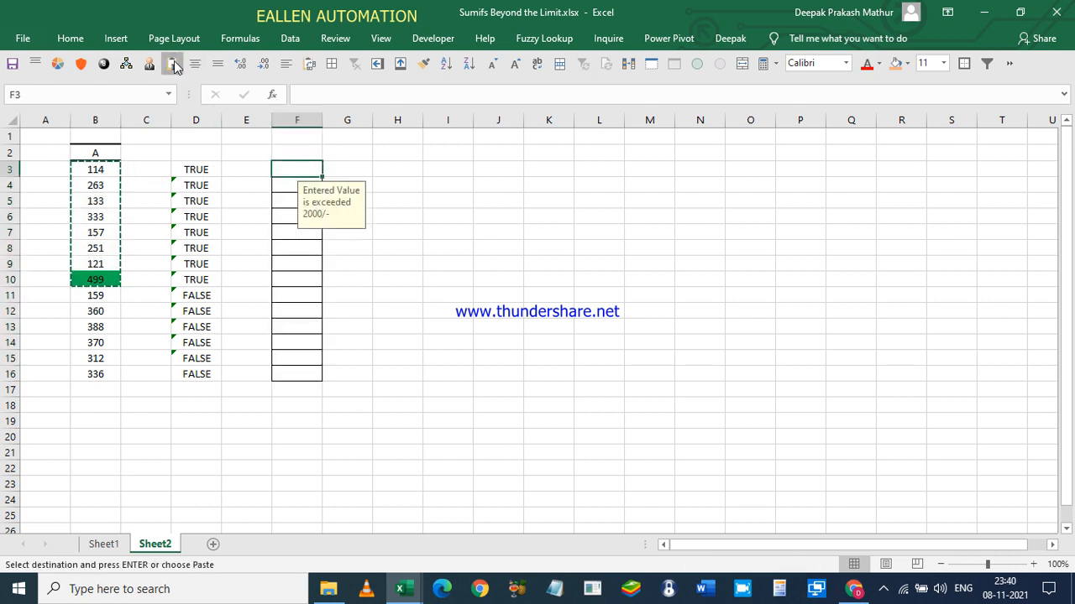
key(ctrl+v)
- Test the validation rule by trying to enter 200 in F11, and discard the entry
click(302, 300)
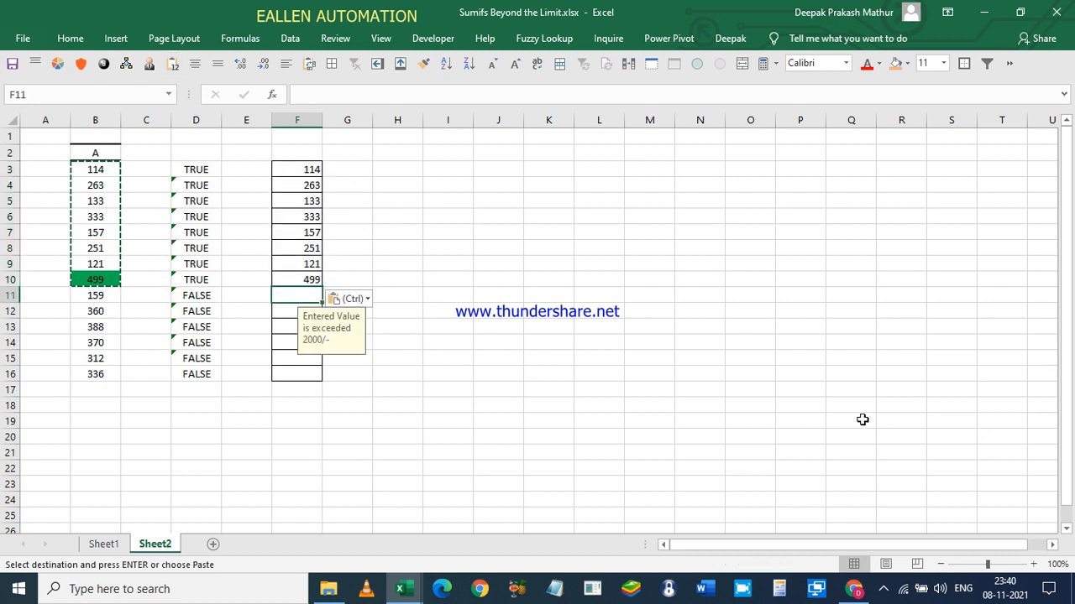
text(200)
key(Return)
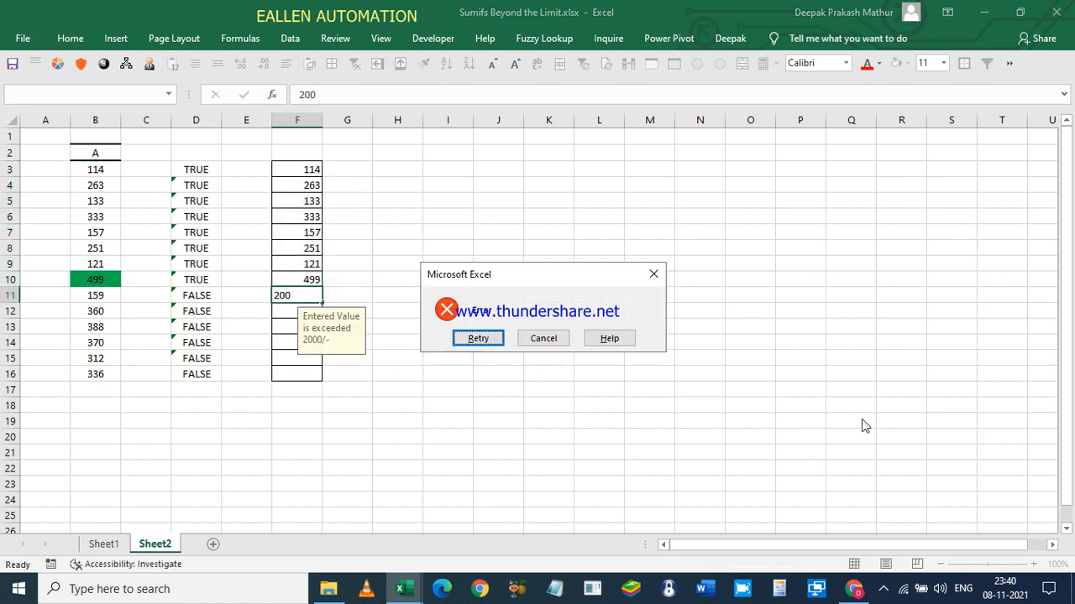
key(Escape)
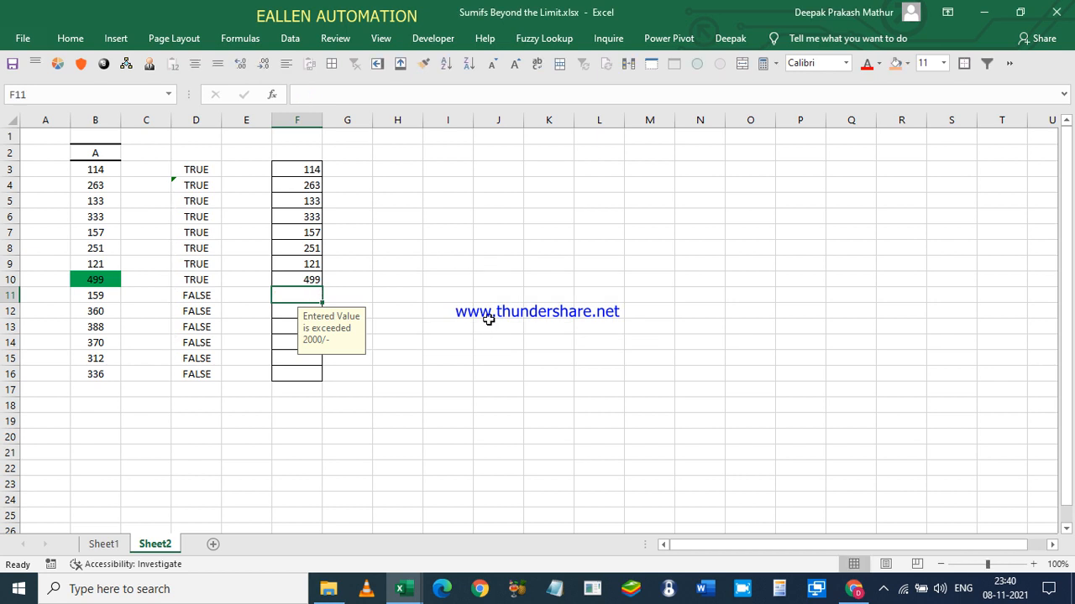
- Replace the error alert message of the F3:F16 validation with the input message text "Entered Value is exceeded 2000/-"
click(305, 171)
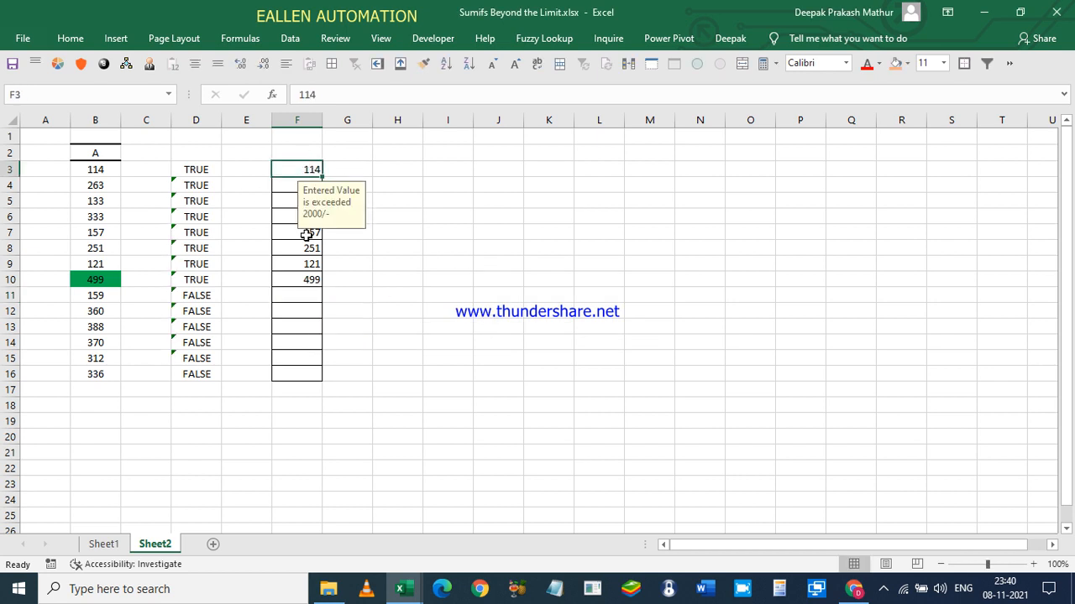
shift+click(300, 381)
click(290, 38)
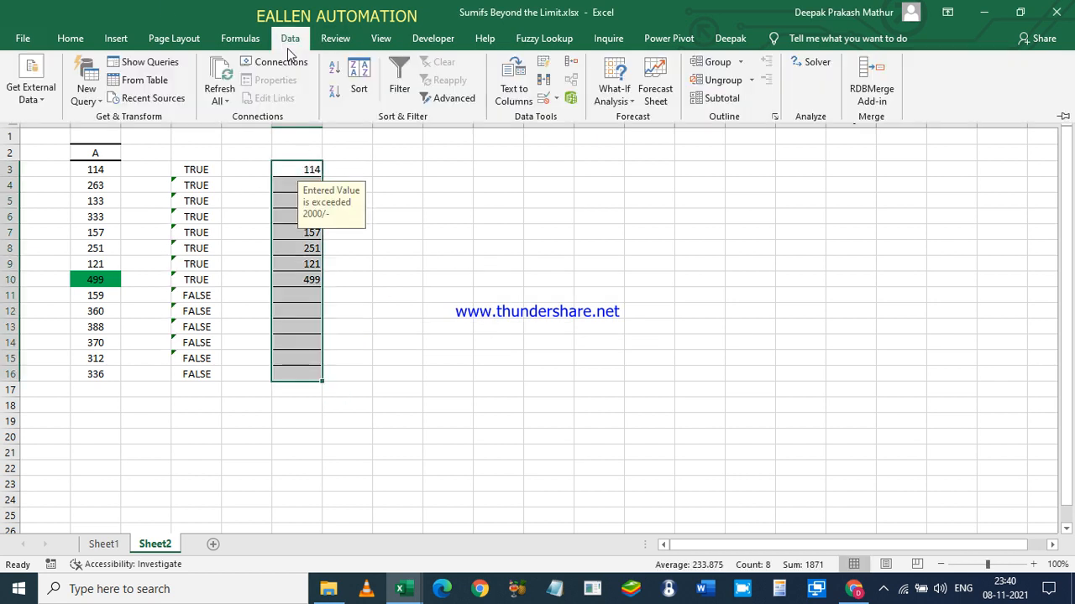
click(544, 99)
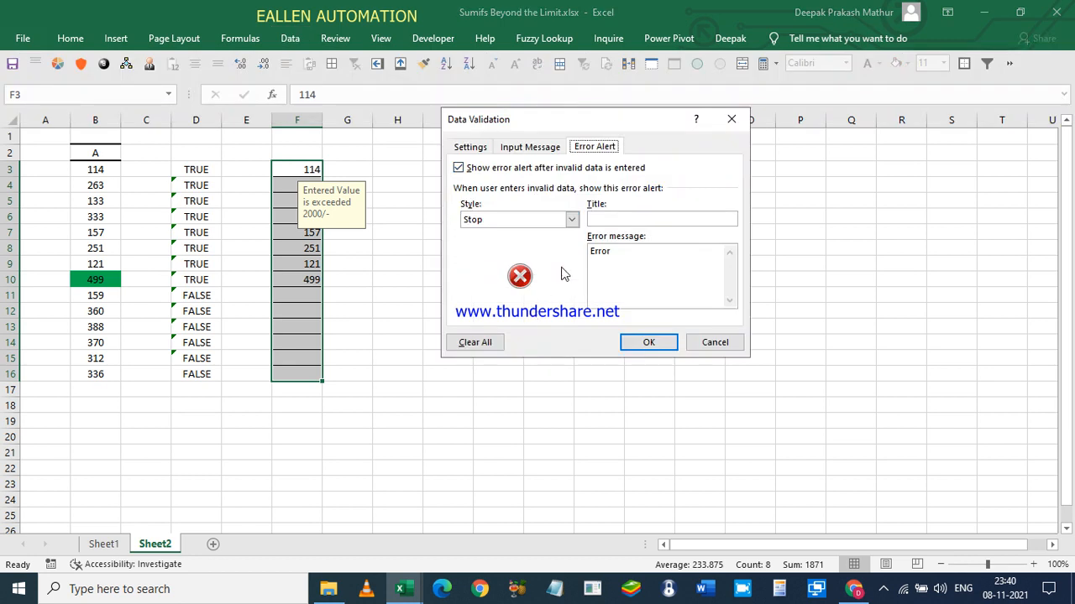
drag(638, 258, 531, 258)
click(536, 147)
drag(628, 257, 376, 243)
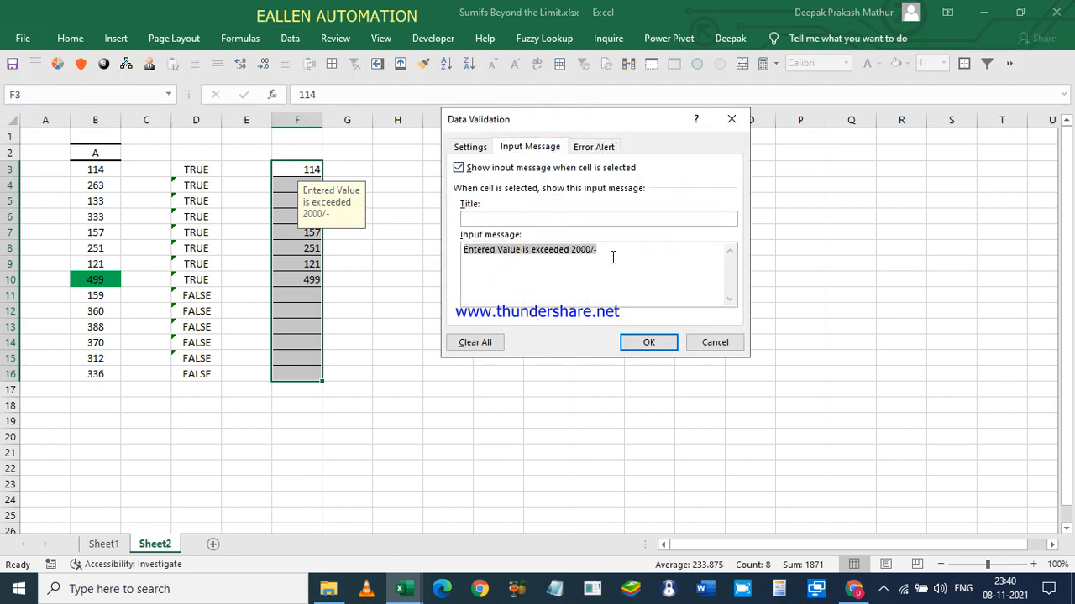
click(594, 147)
drag(629, 256, 565, 258)
key(ctrl+v)
click(648, 342)
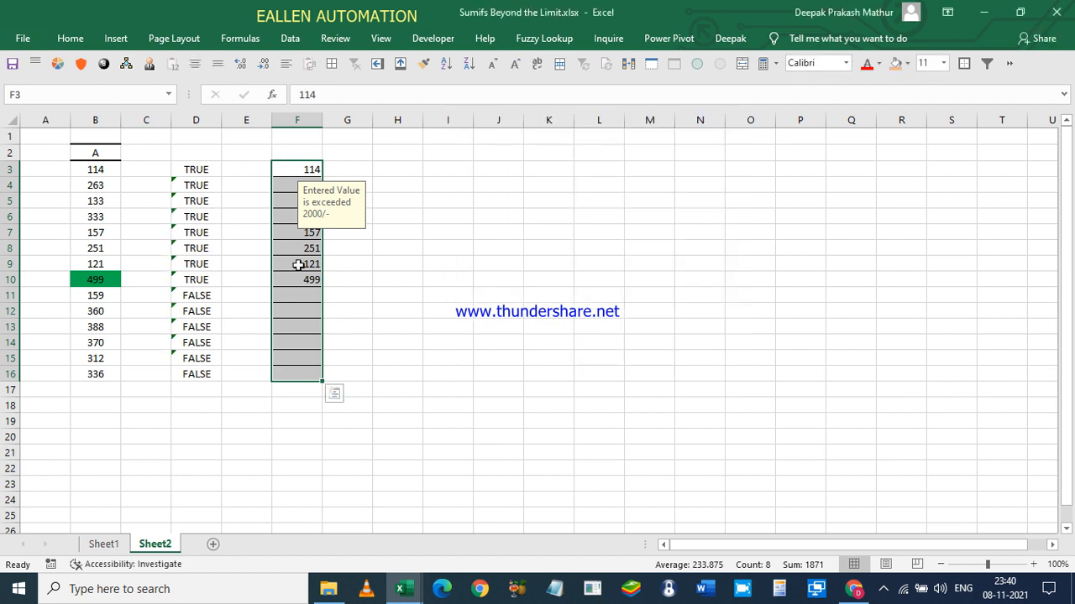
- Test the revised error alert by trying to enter 100 in F11, and discard the entry
click(319, 296)
text(100)
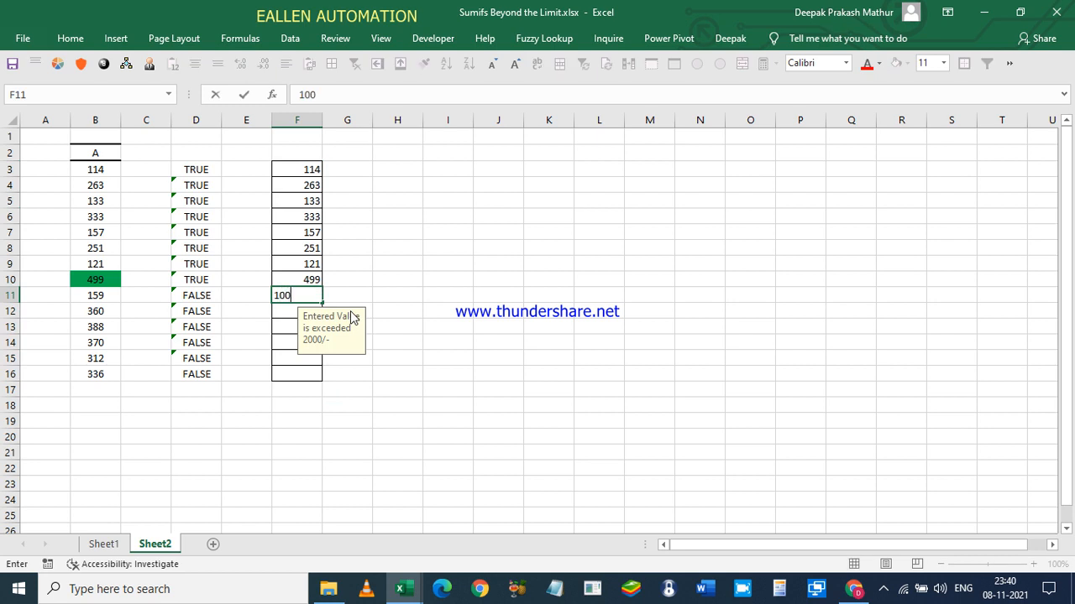
key(Return)
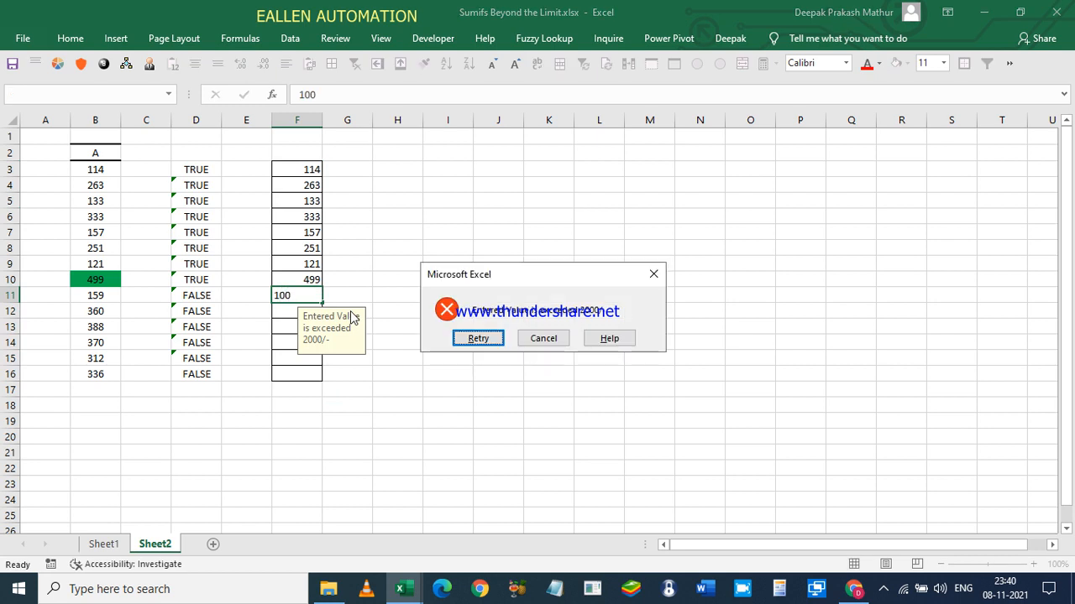
key(Return)
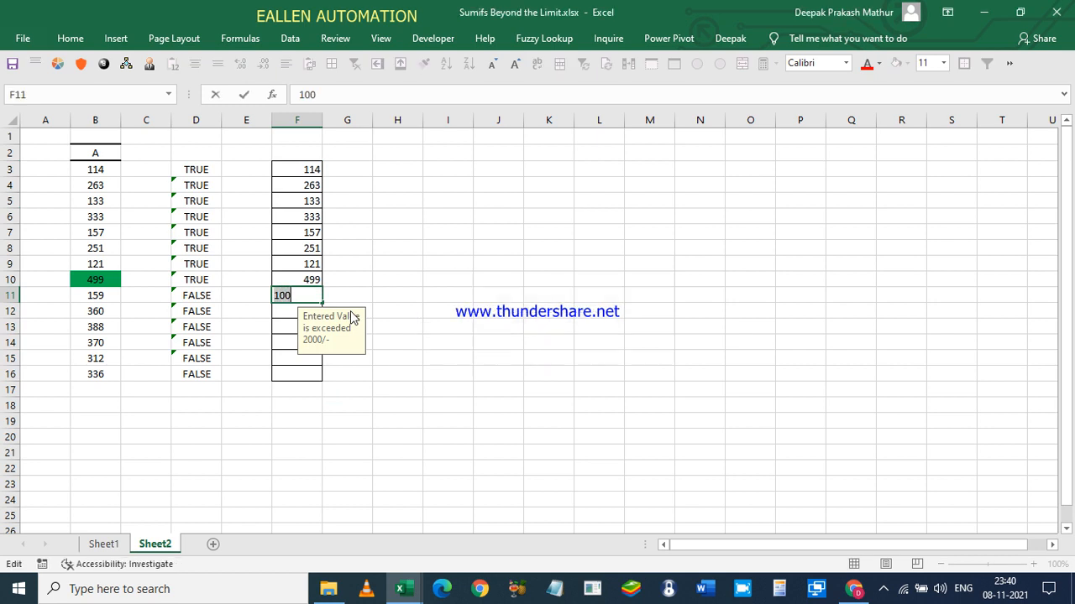
key(Escape)
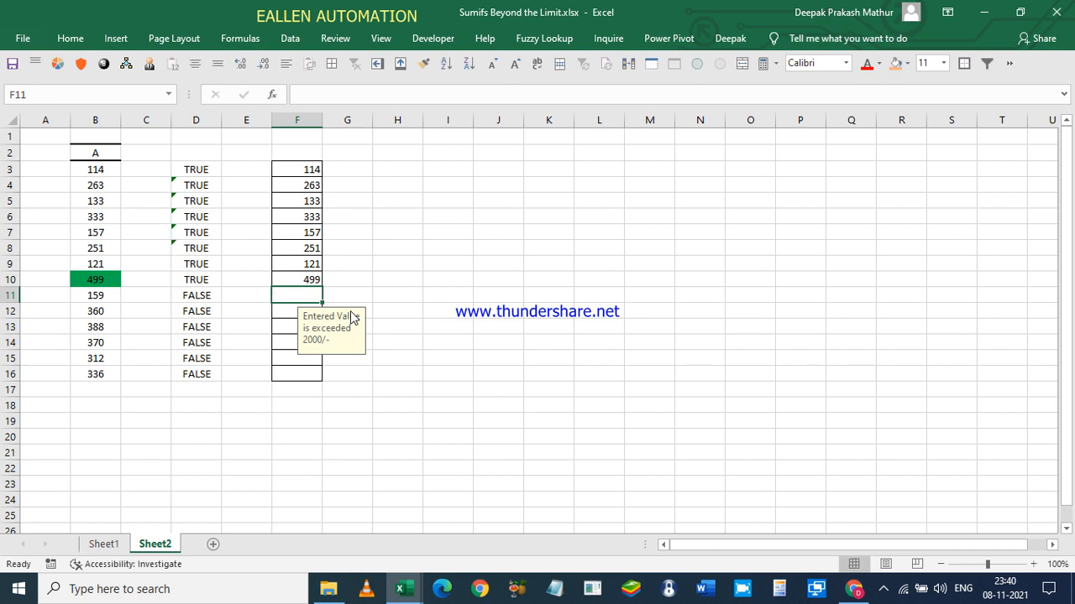
- Turn off showing the input message on cell selection for F3:F16, keeping the error alert enabled
drag(290, 168, 288, 374)
click(290, 38)
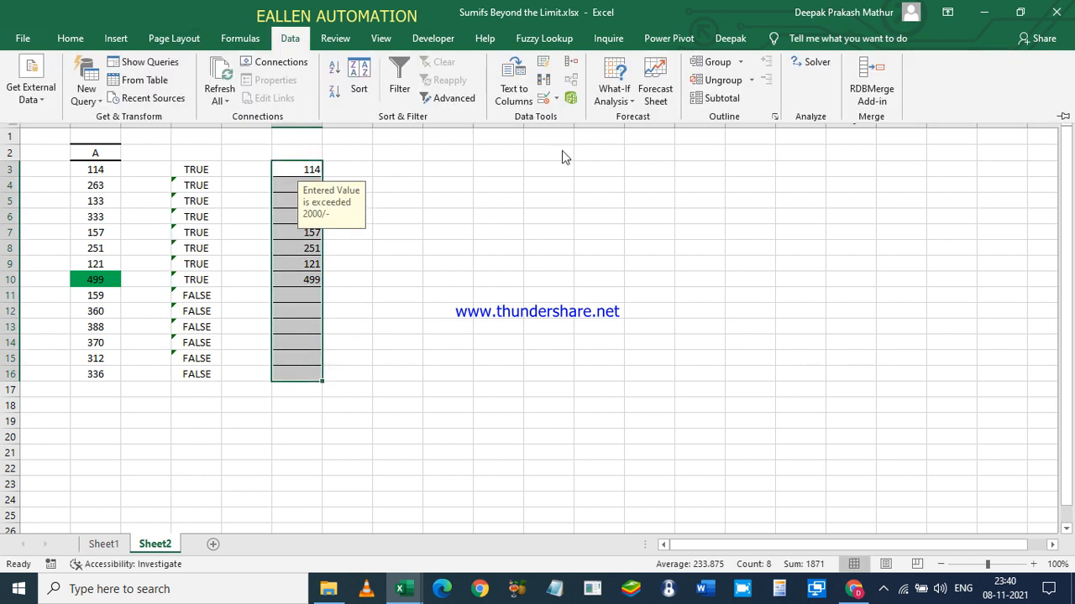
click(514, 92)
key(Escape)
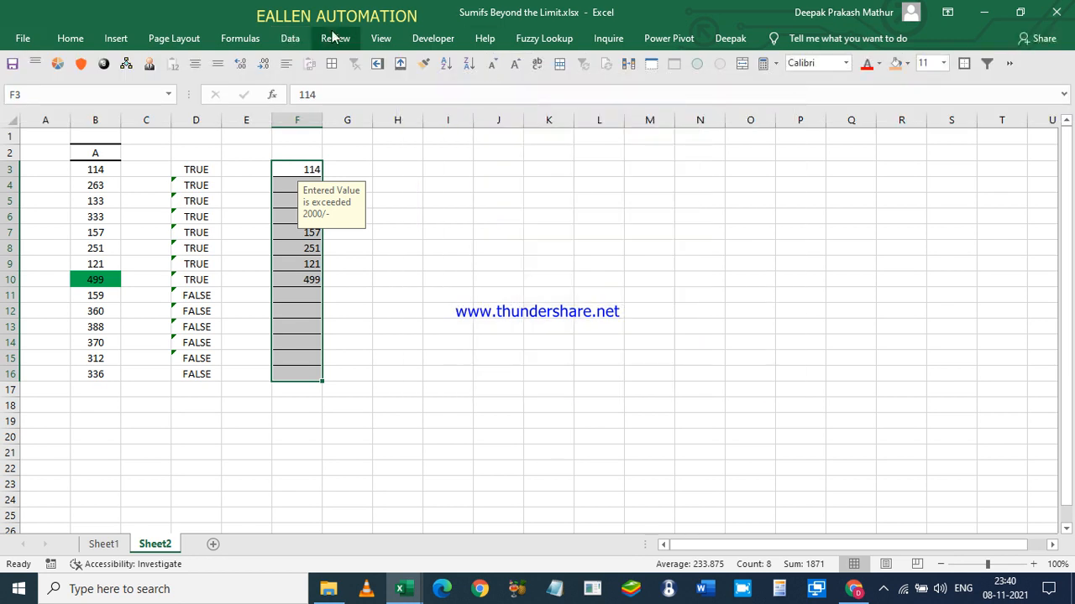
click(290, 38)
click(547, 101)
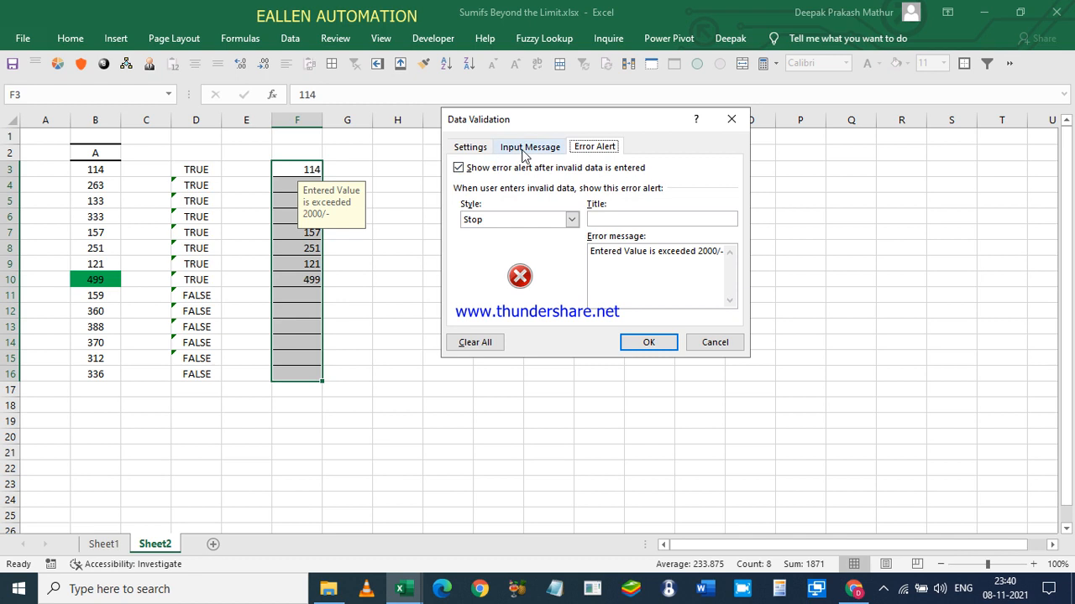
click(527, 149)
click(481, 171)
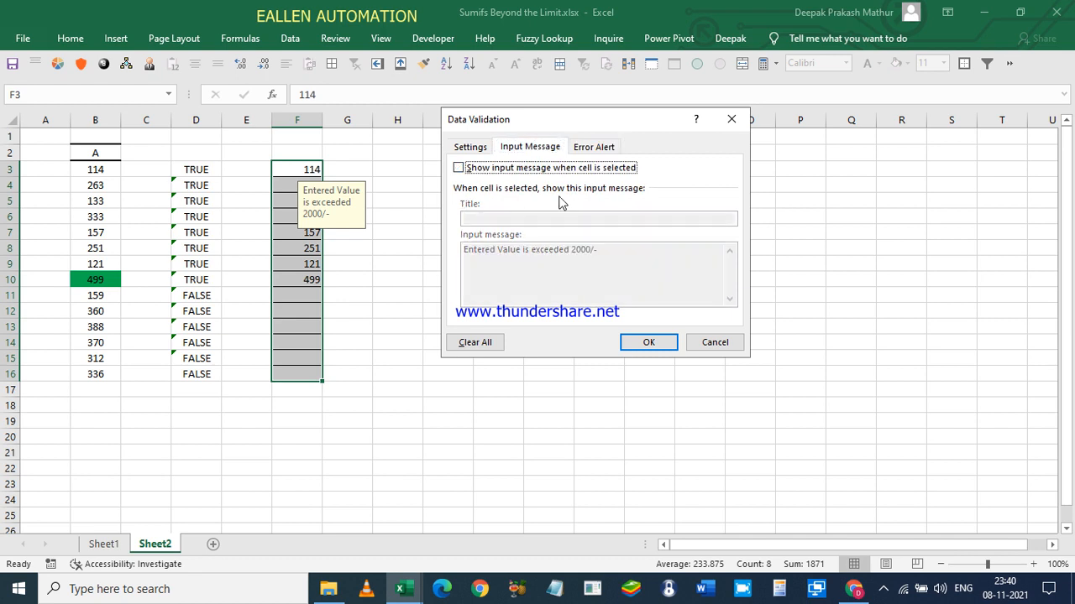
click(603, 146)
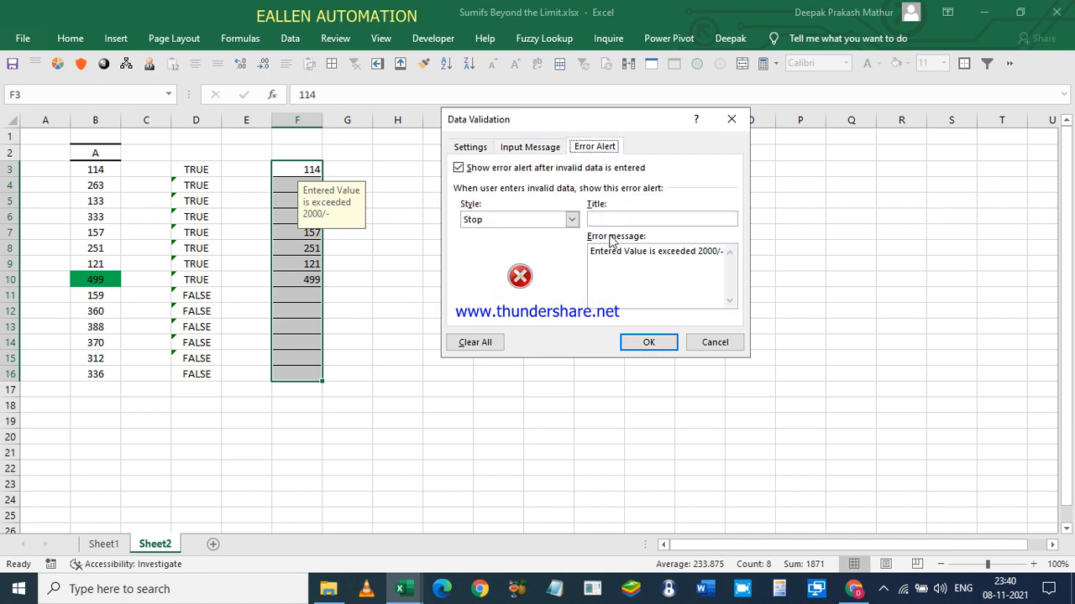
click(648, 343)
- Try entering 200, 100 and 23 in F11, discard the entries, and check the total of F3:F10
click(317, 298)
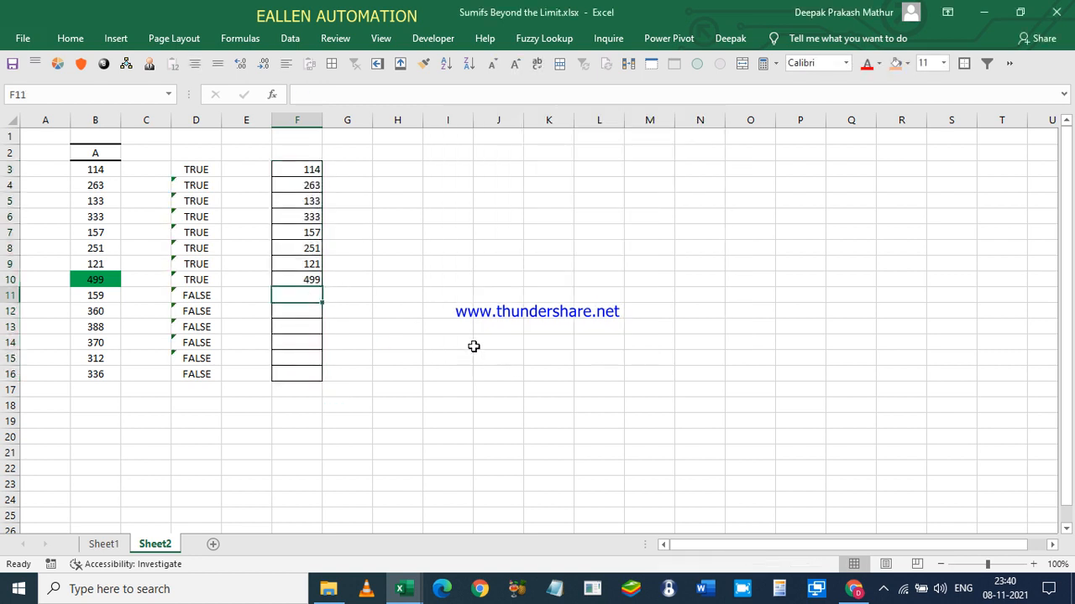
text(200)
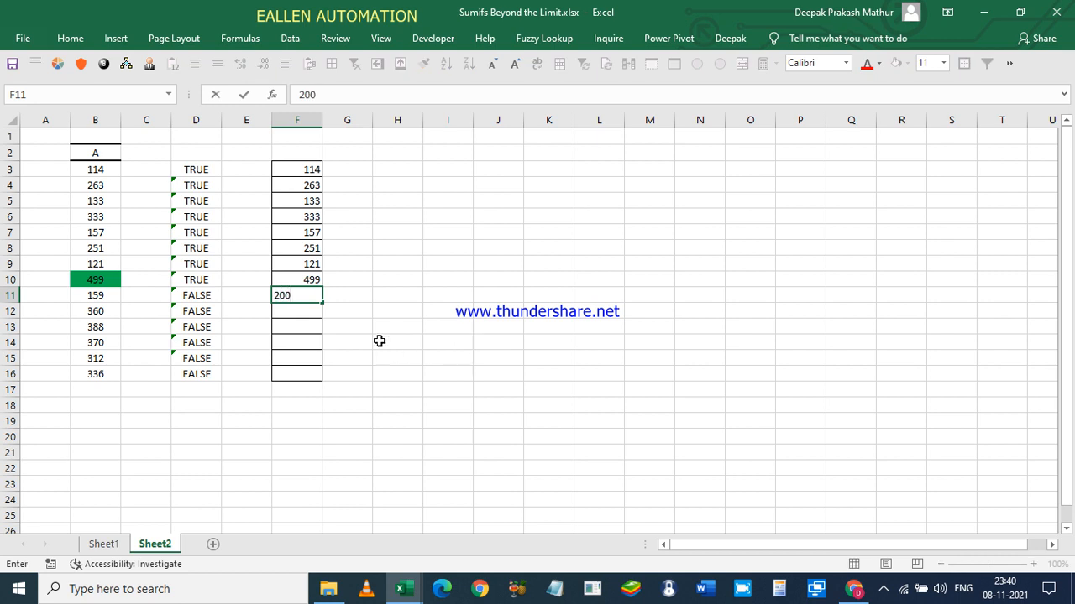
key(Return)
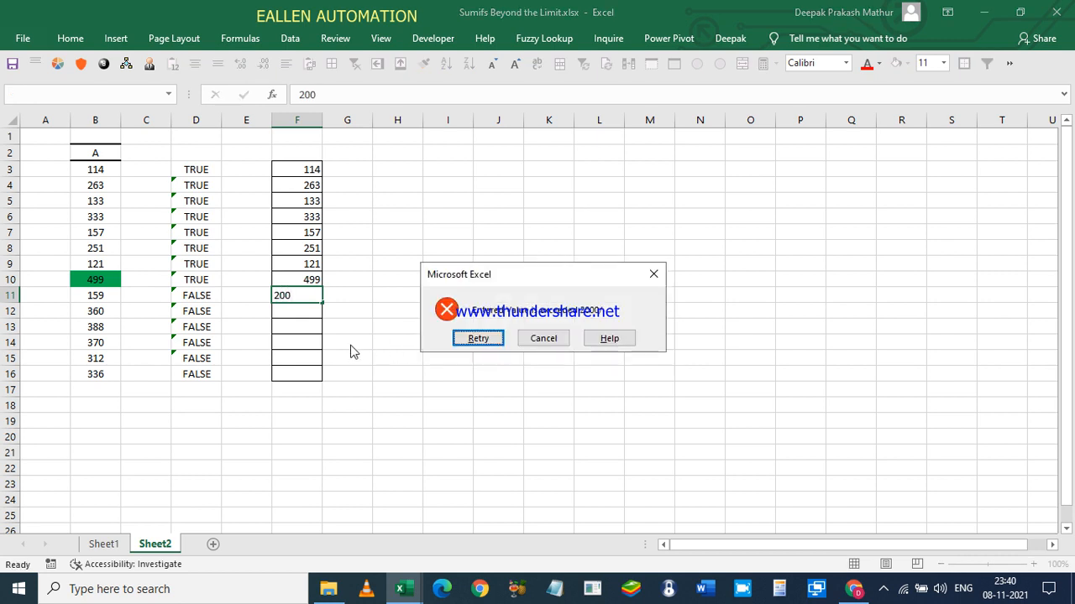
click(558, 339)
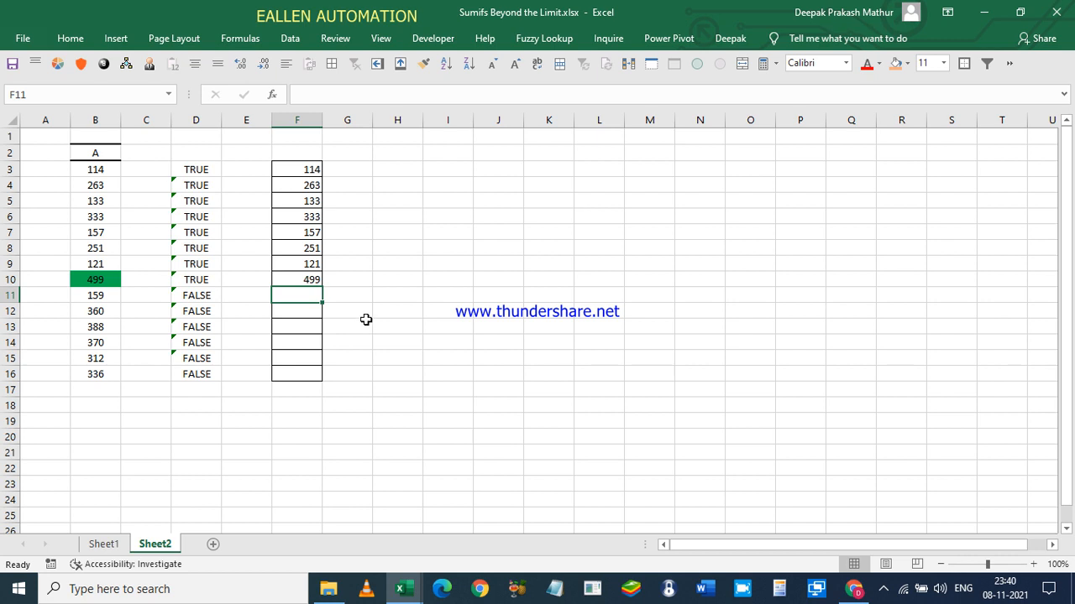
text(100)
key(Return)
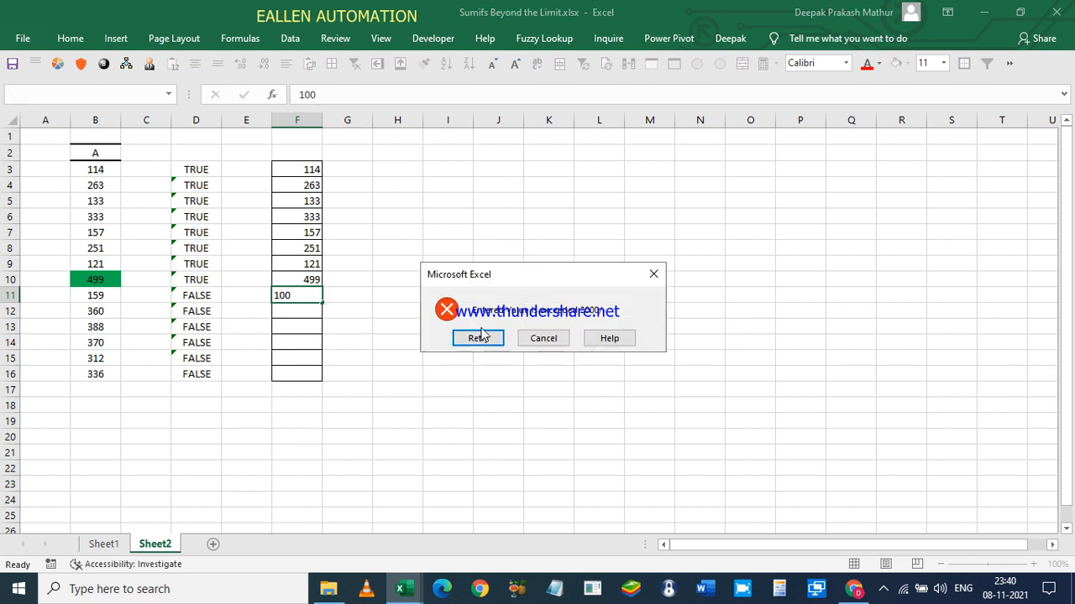
click(480, 338)
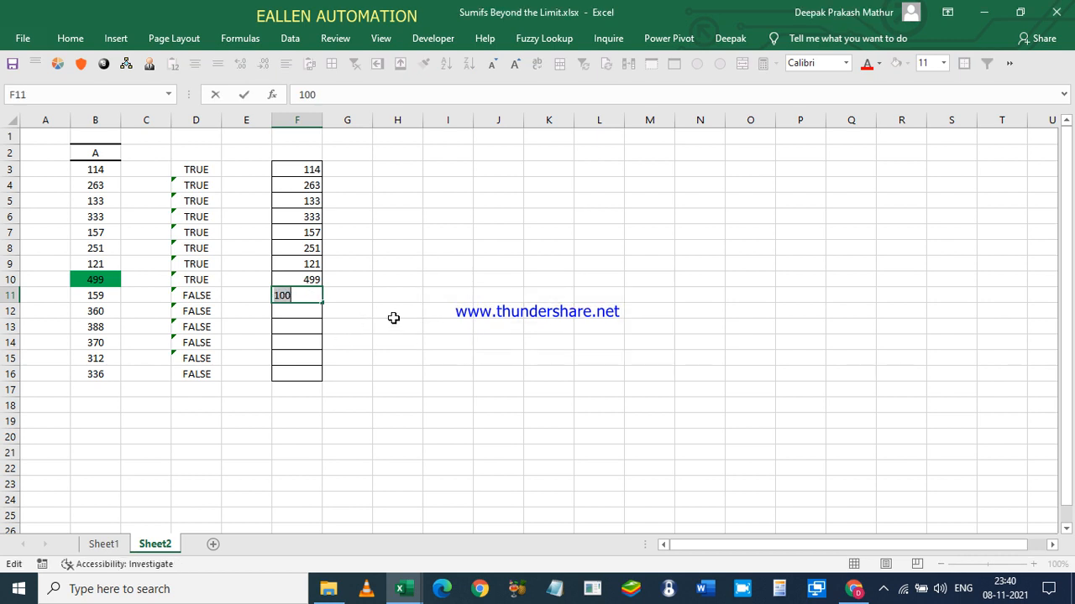
text(23)
key(Return)
click(537, 339)
drag(304, 173, 307, 281)
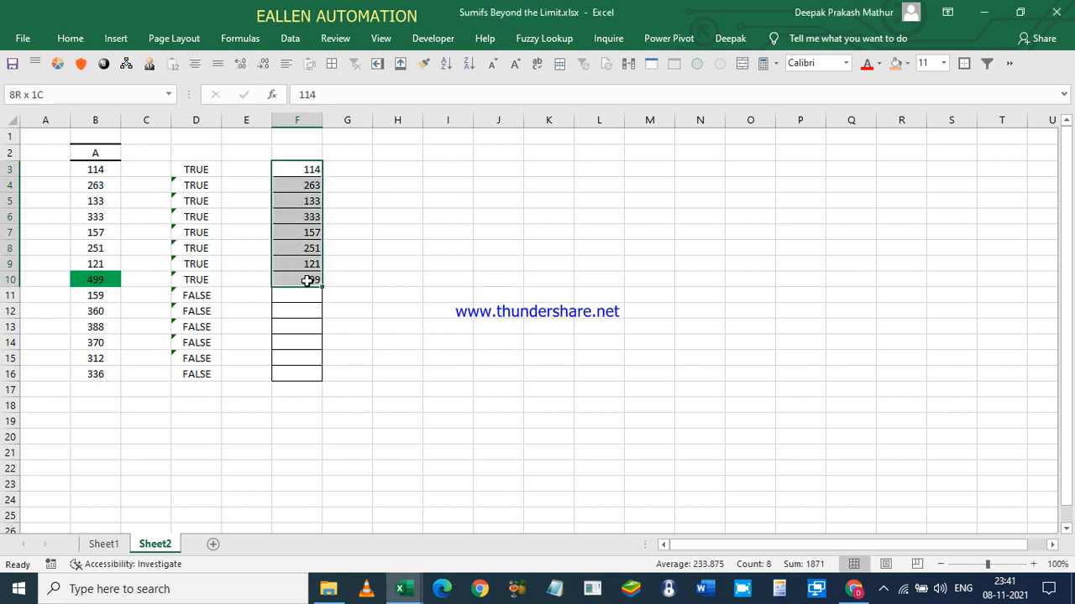
click(295, 294)
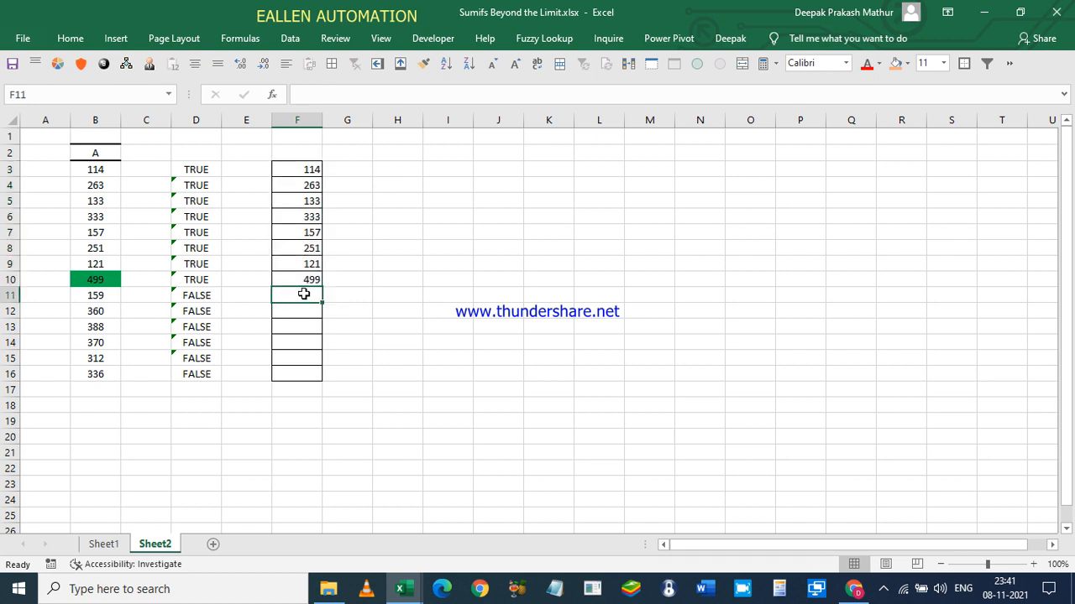
- Enter the heading ">2000 Data Validation" in F2 above the validated column
click(305, 152)
text(>2000)
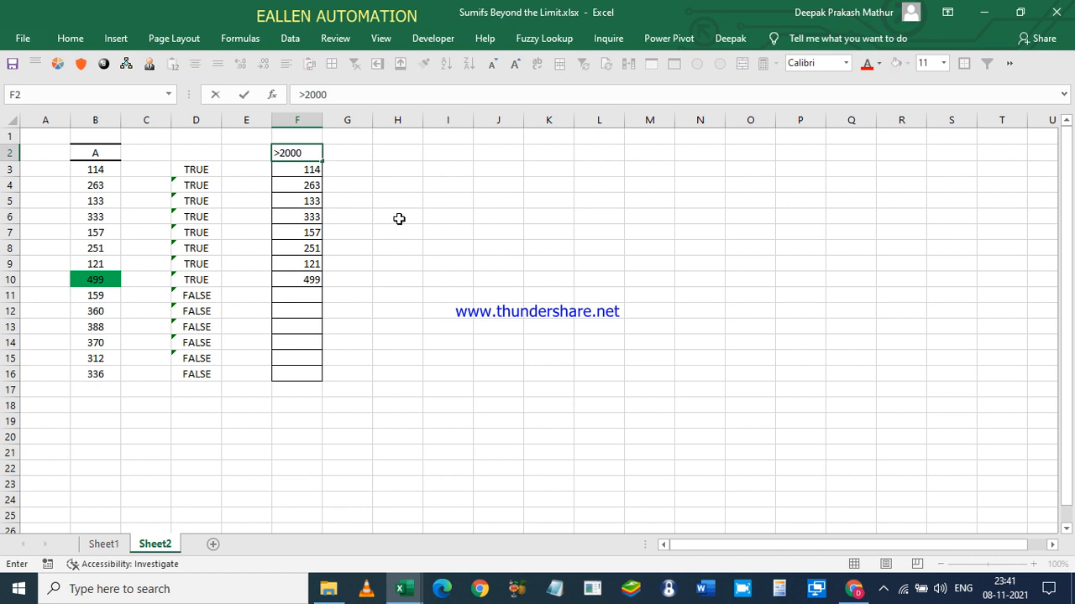
text( Data)
key(BackSpace)
text(ta Validation)
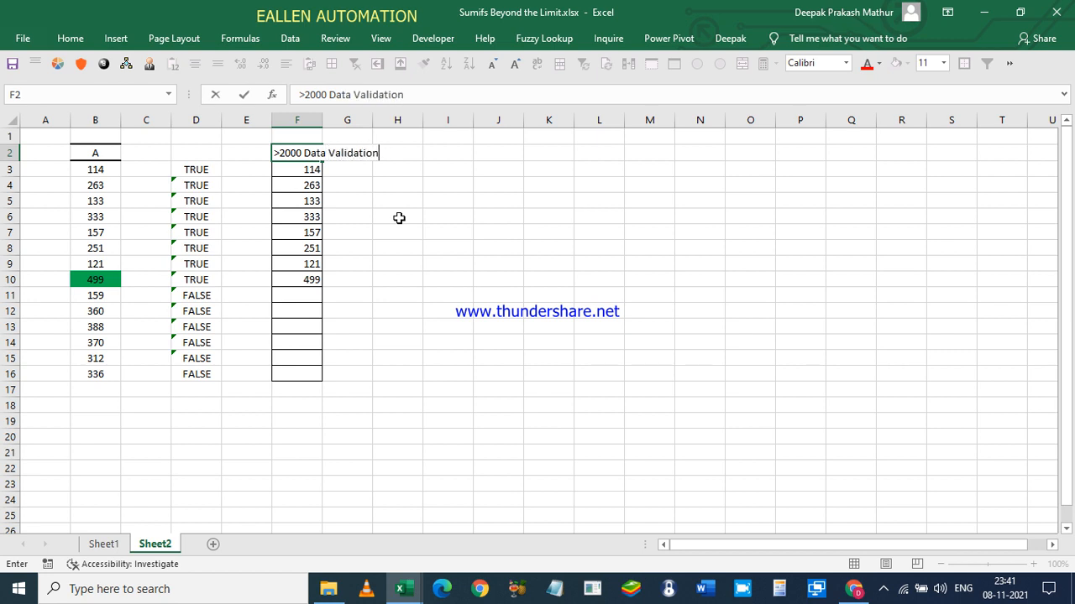
key(Return)
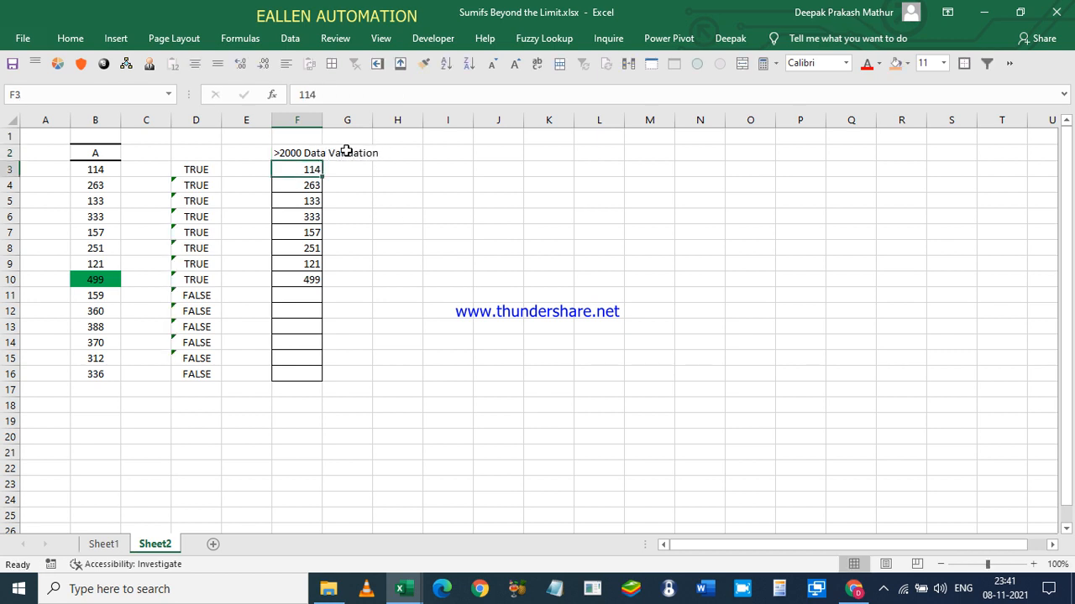
- Extend the F2 heading to read ">2000 Data Validation in running total"
click(318, 154)
click(427, 92)
text(in running total)
key(Return)
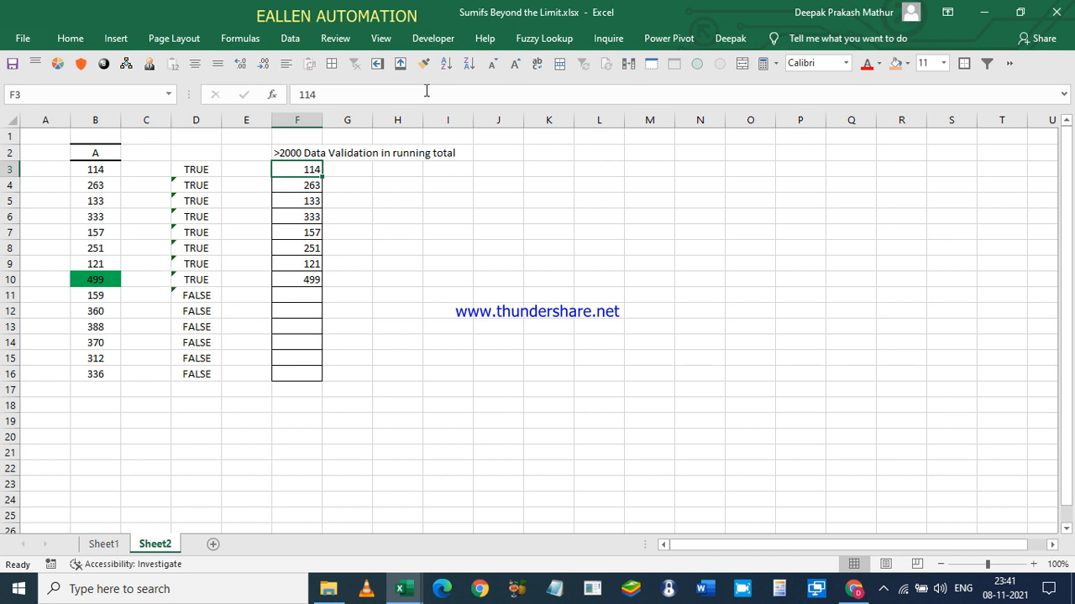
- Make the ">2000 Data Validation in running total" heading in F2 bold
key(Up)
key(ctrl+b)
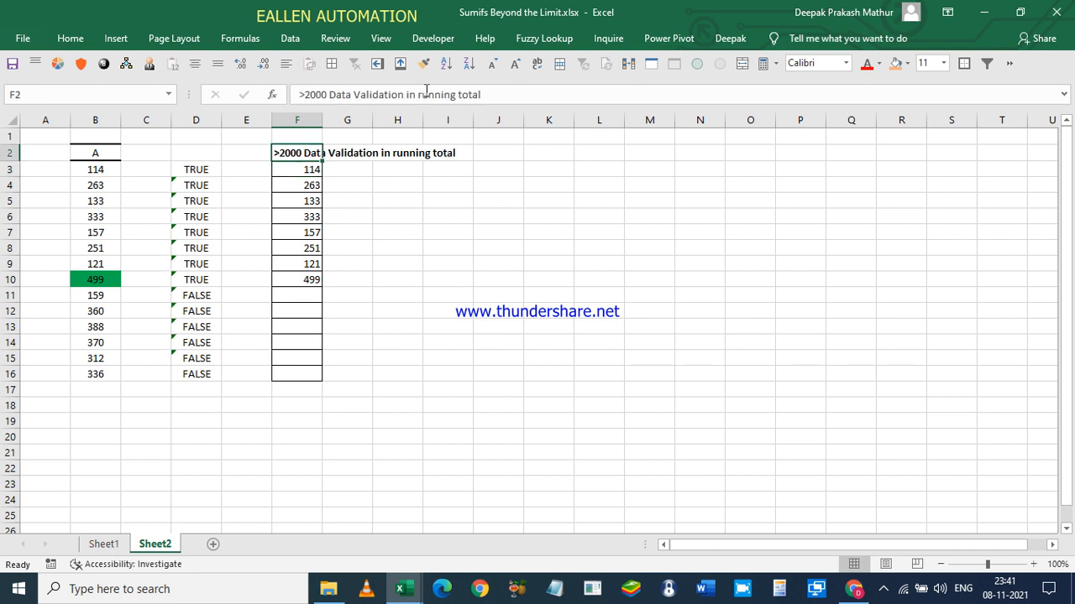
- Review the custom data validation formula applied to F3, and close the validation settings without changing anything
click(300, 173)
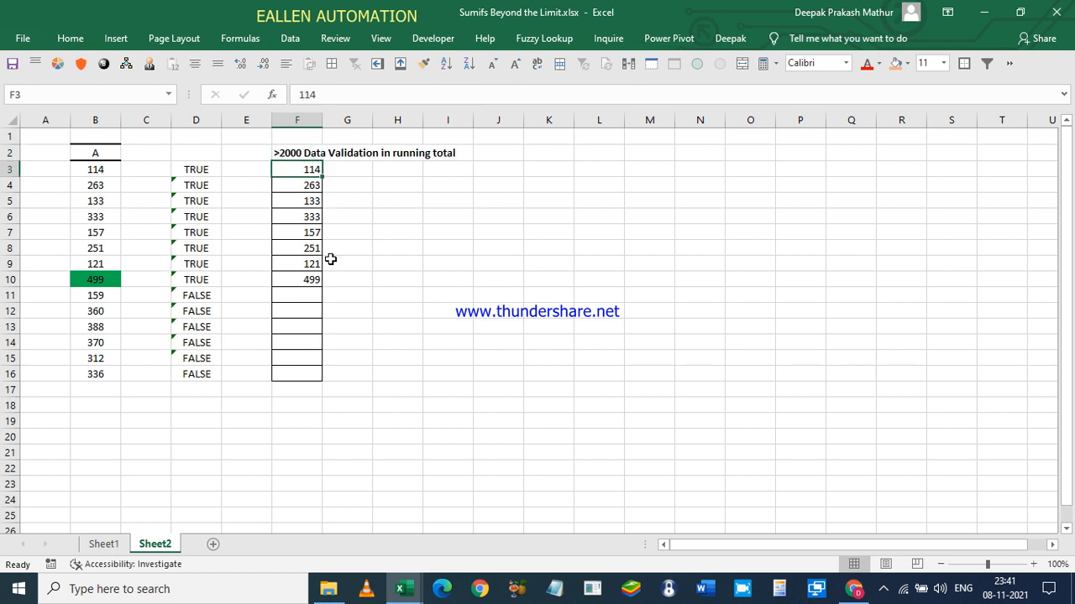
click(289, 38)
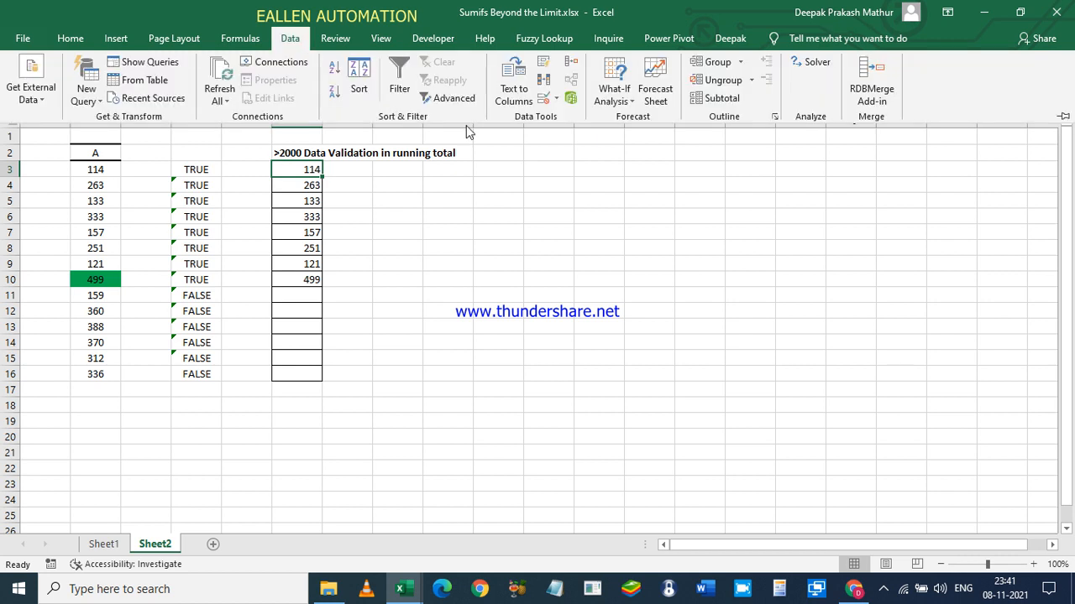
click(543, 101)
click(470, 147)
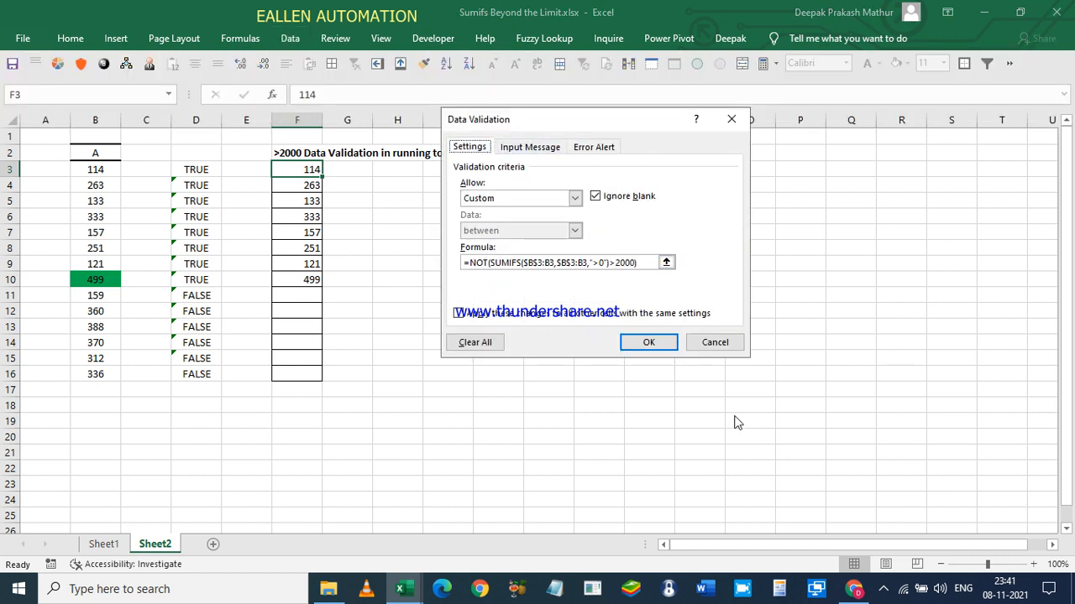
key(Escape)
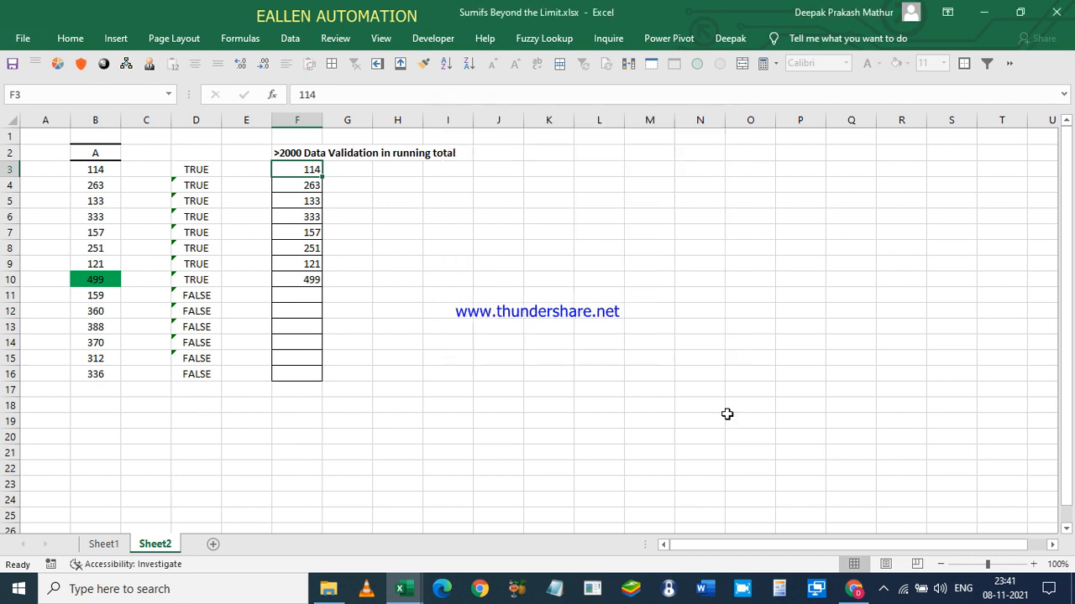
click(885, 589)
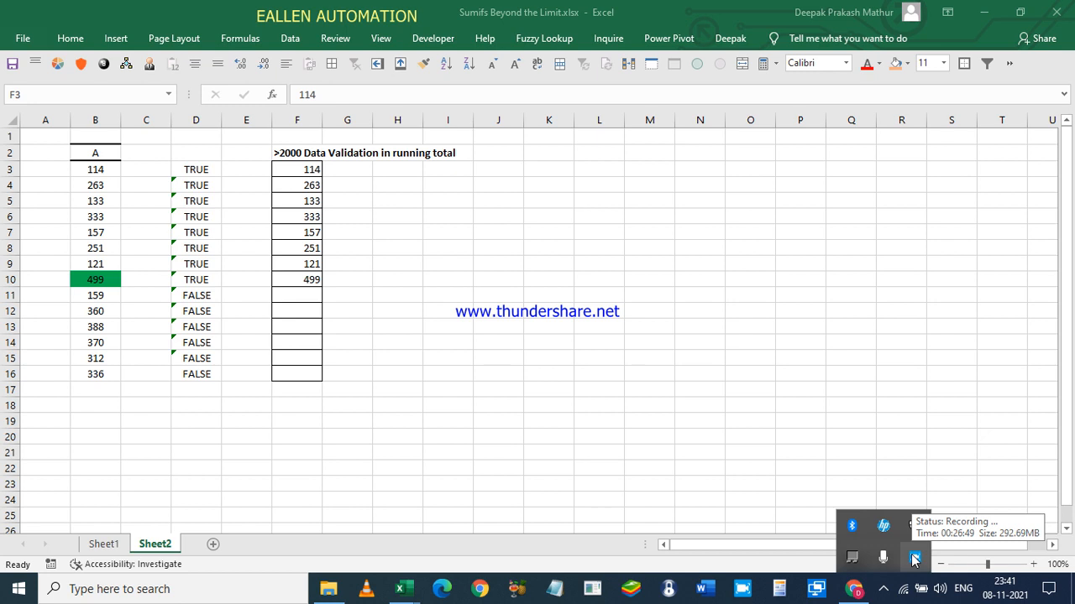
right_click(913, 559)
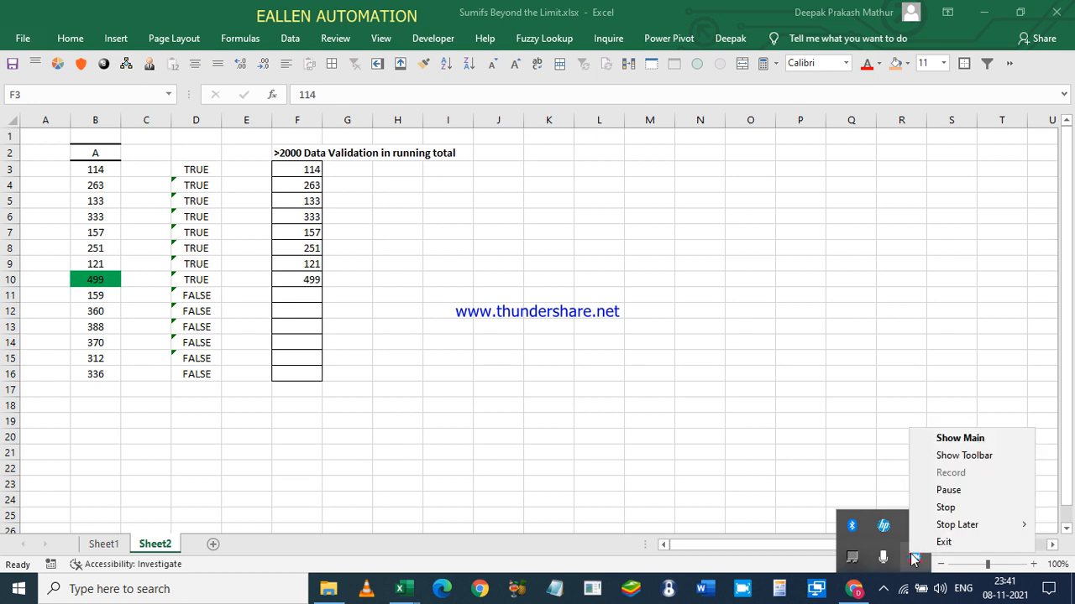